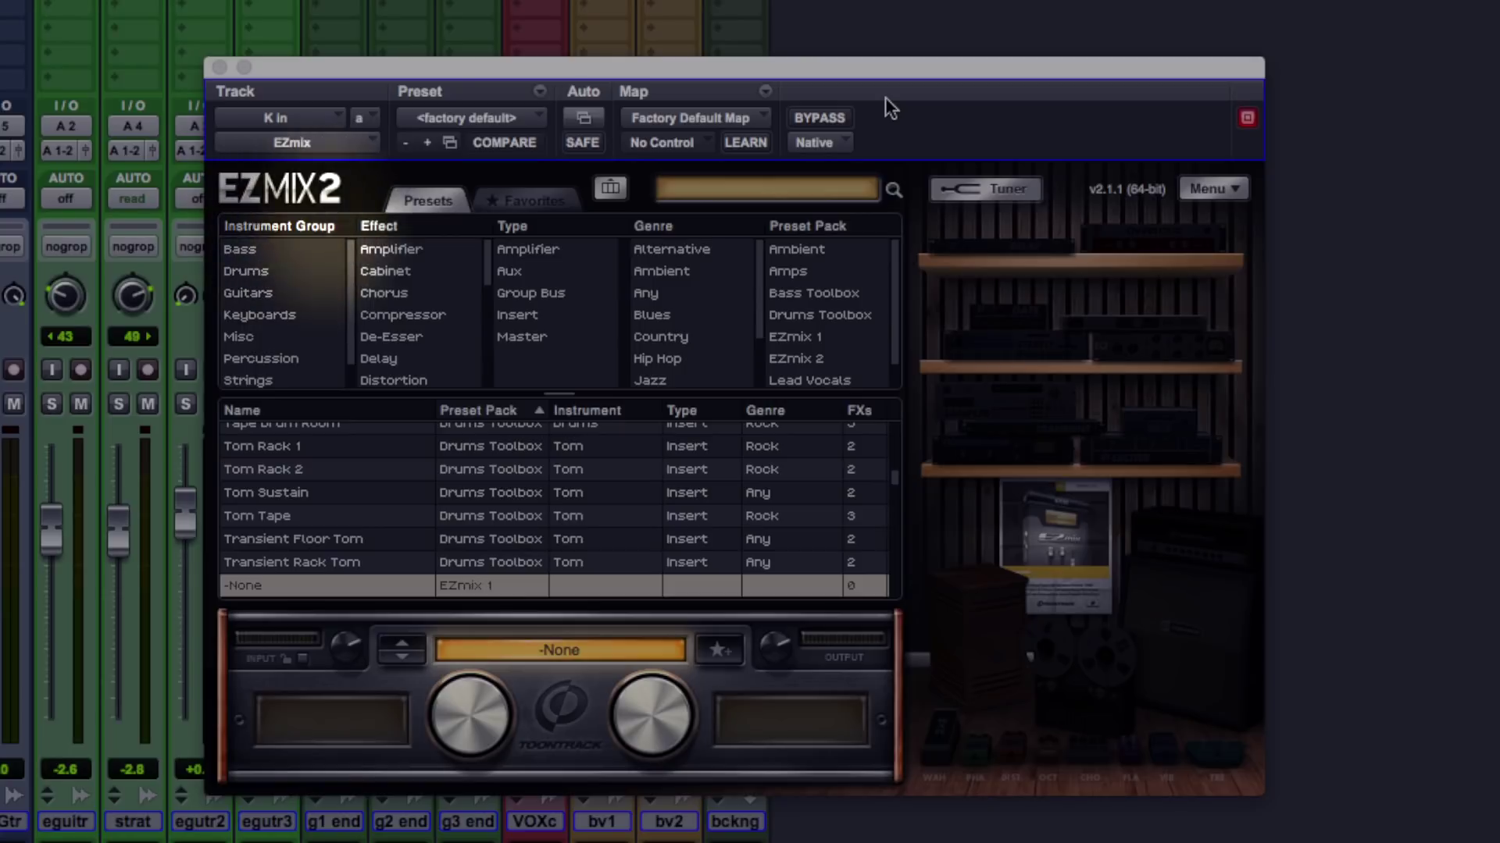
Filter the presets to drum chorus effects and audition Bitcrush Chorus Delay, Chorused Reverb Loop and Drum Loop2
{"action": "left_click", "coordinate": [246, 271]}
{"action": "left_click", "coordinate": [382, 294]}
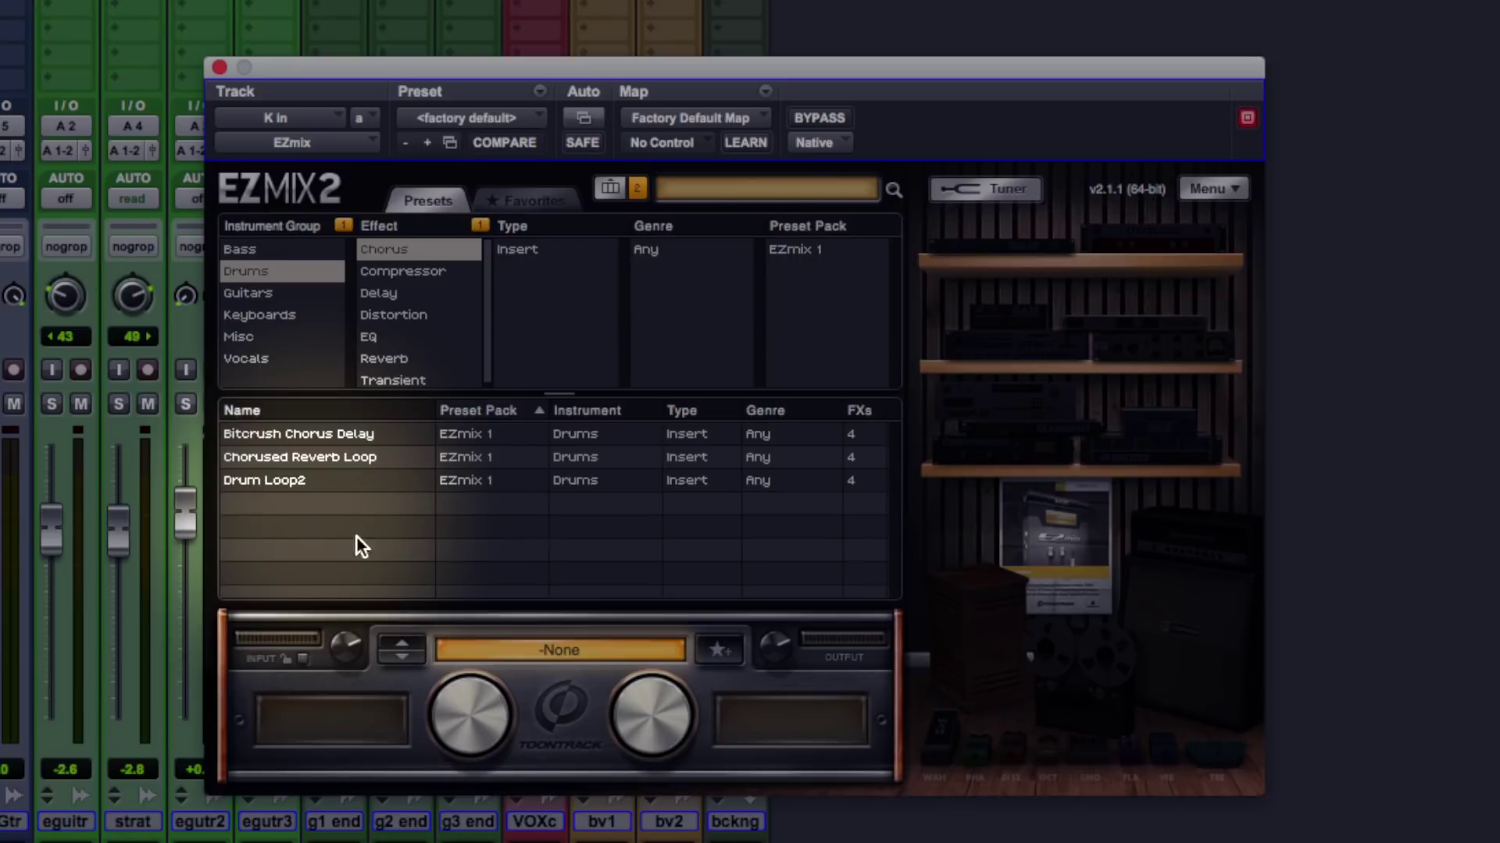
{"action": "left_click", "coordinate": [322, 440]}
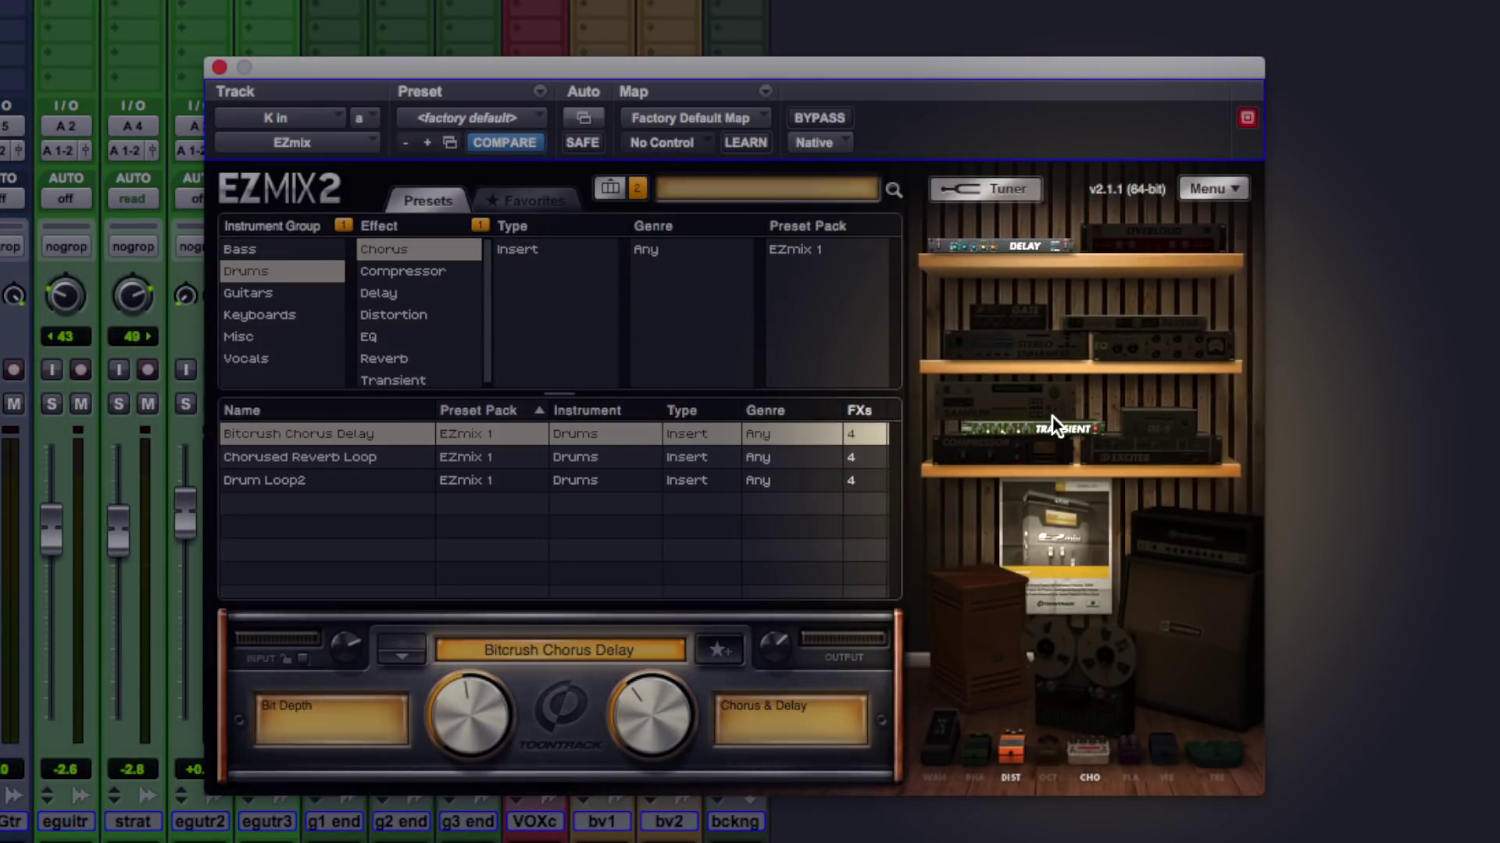
{"action": "left_click", "coordinate": [348, 459]}
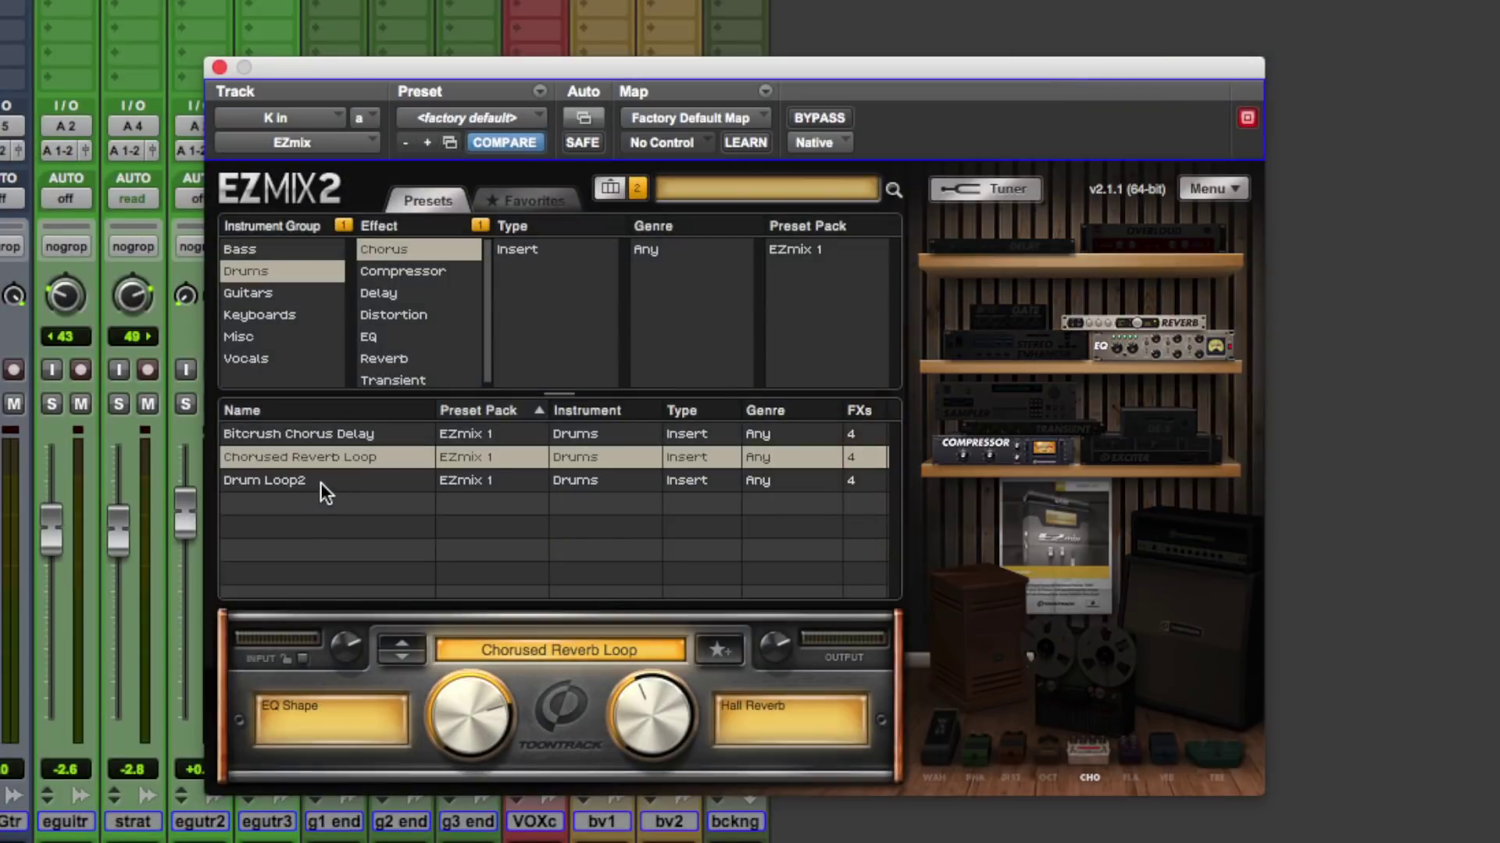
{"action": "left_click", "coordinate": [324, 480]}
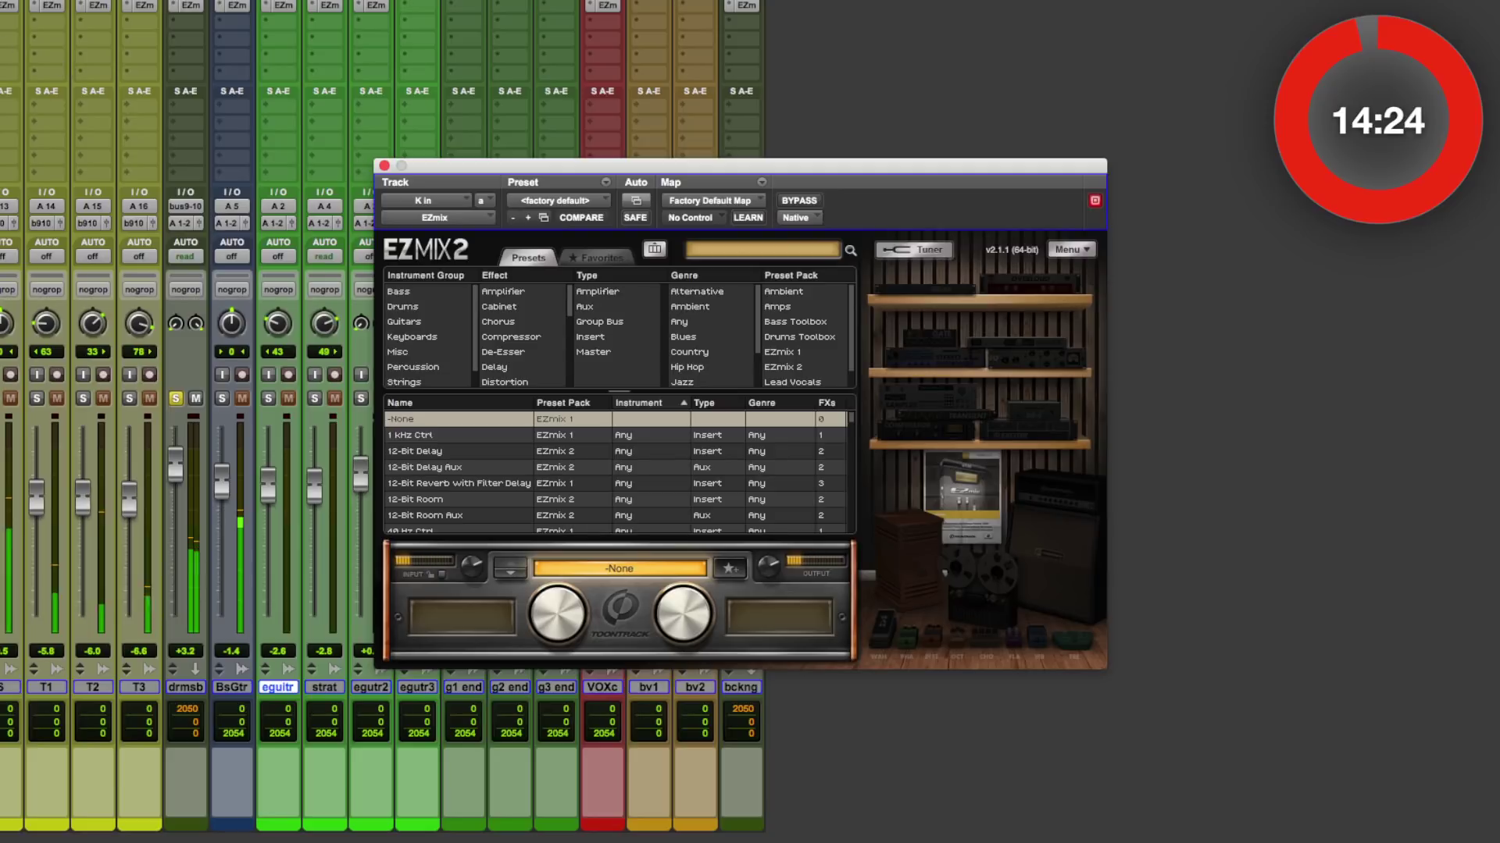
{"action": "key", "text": "super+Tab"}
{"action": "key", "text": "super+Tab"}
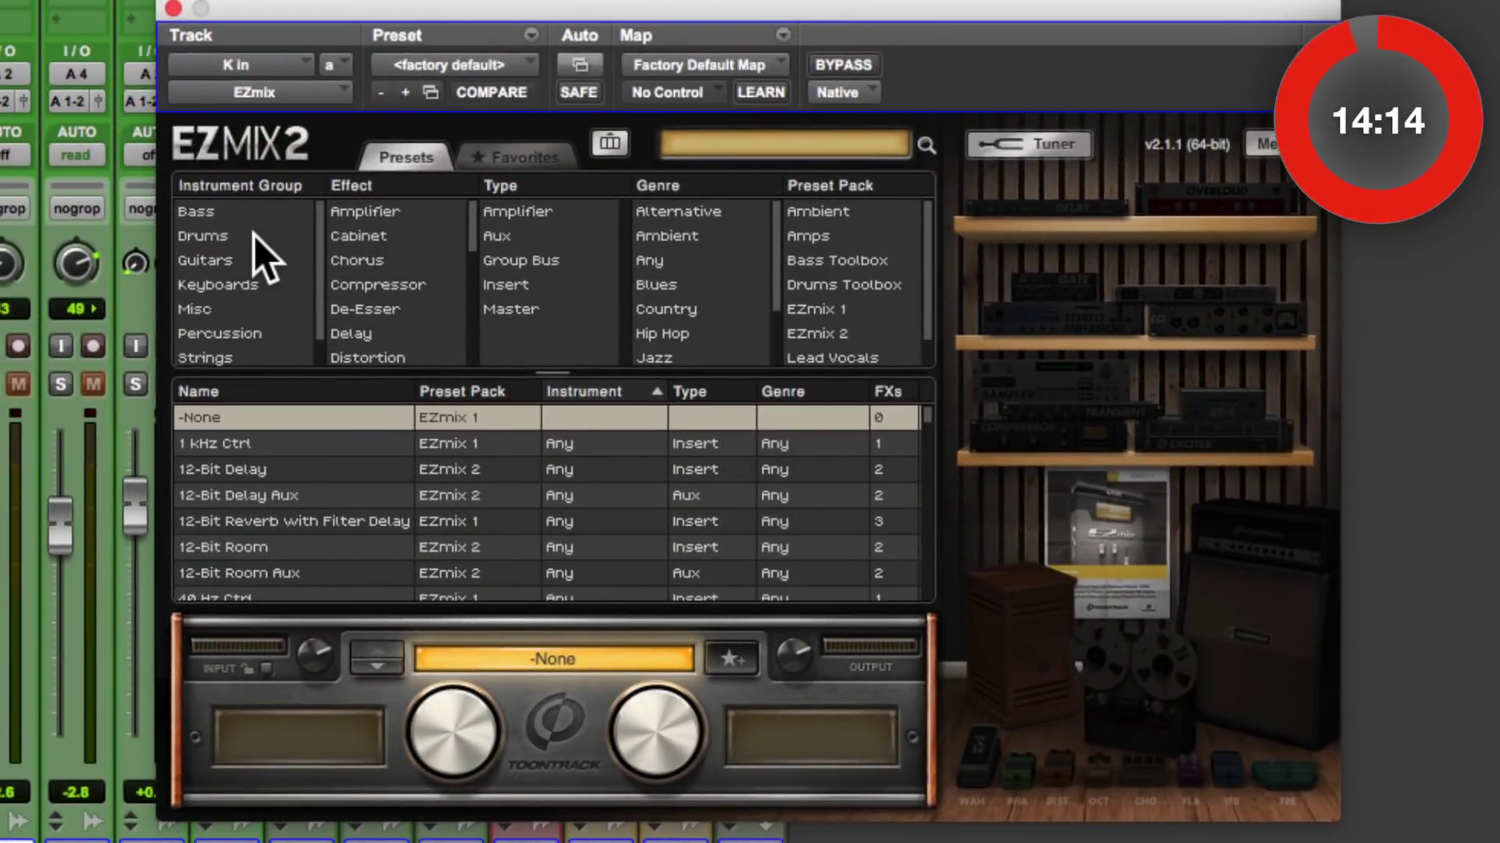
Filter the K in track's presets to the Drums group and sort them by instrument in descending order to find the kick presets
{"action": "left_click", "coordinate": [254, 236]}
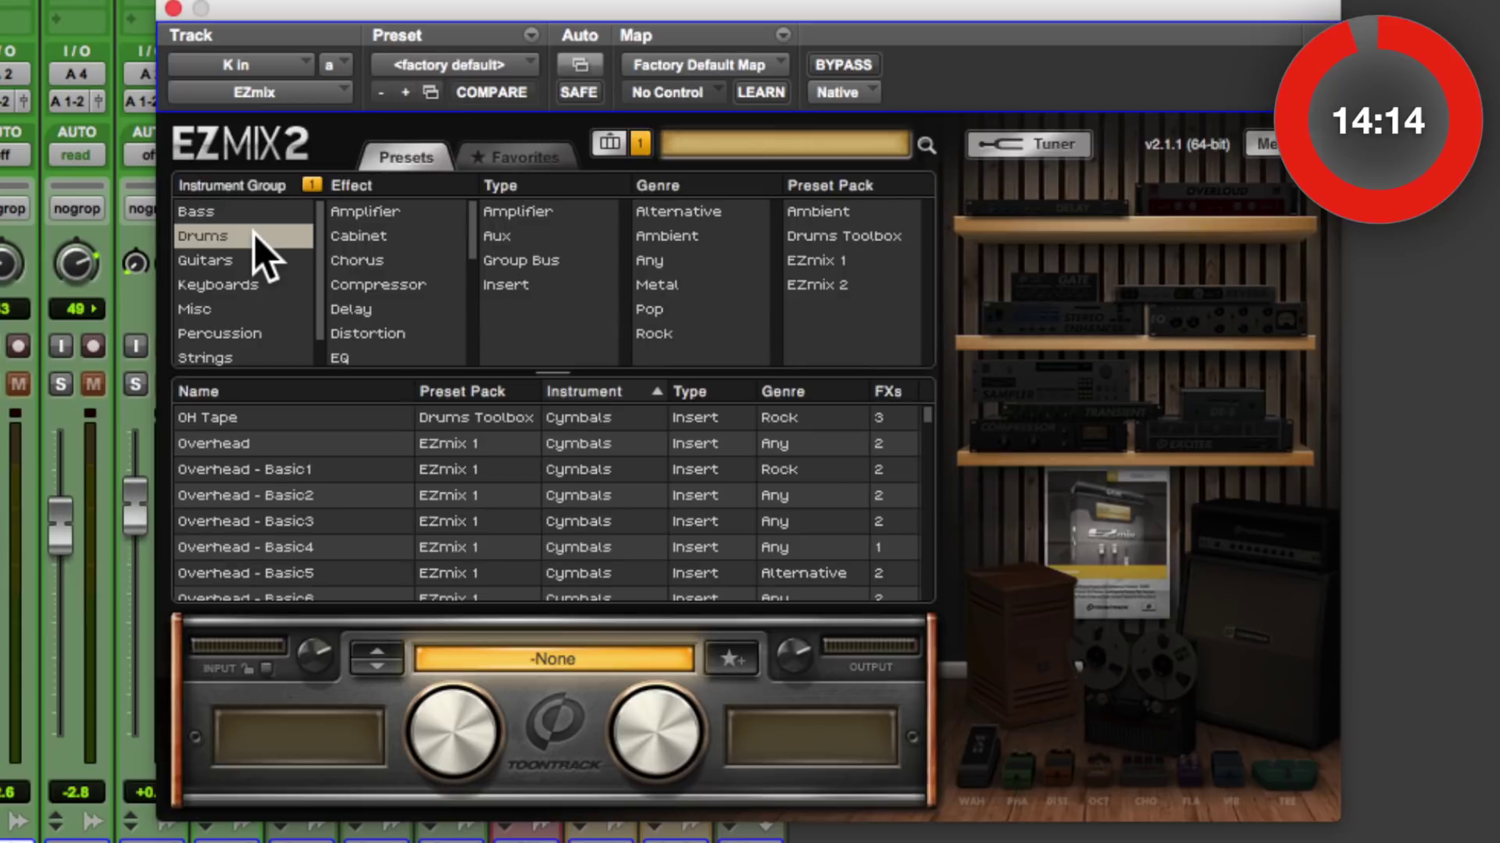
{"action": "left_click", "coordinate": [606, 394]}
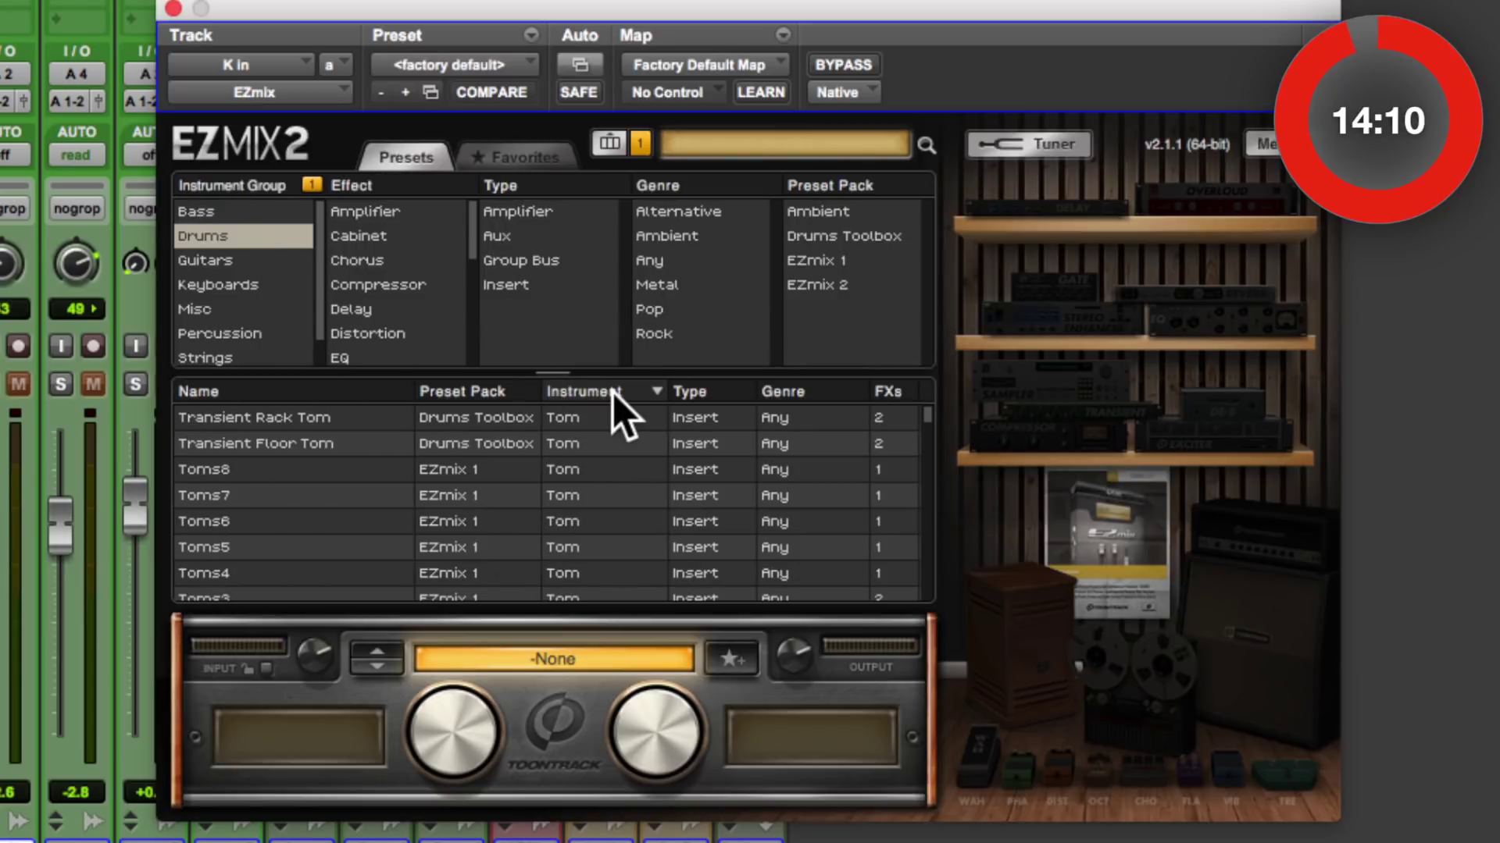
{"action": "scroll", "coordinate": [391, 453], "scroll_direction": "down", "scroll_amount": 5}
{"action": "scroll", "coordinate": [388, 452], "scroll_direction": "down", "scroll_amount": 15}
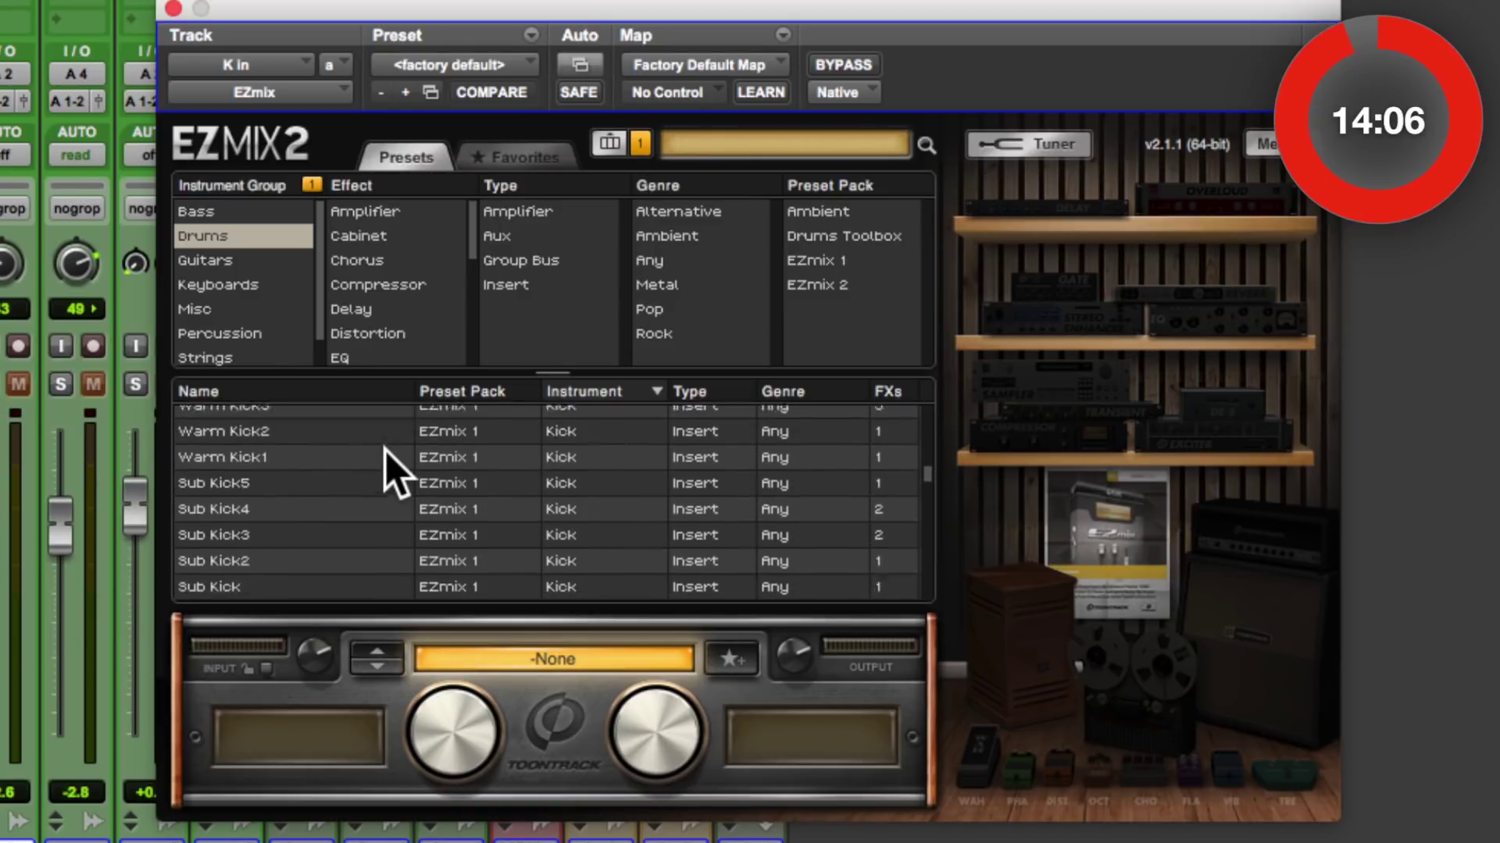
{"action": "scroll", "coordinate": [386, 451], "scroll_direction": "down", "scroll_amount": 4}
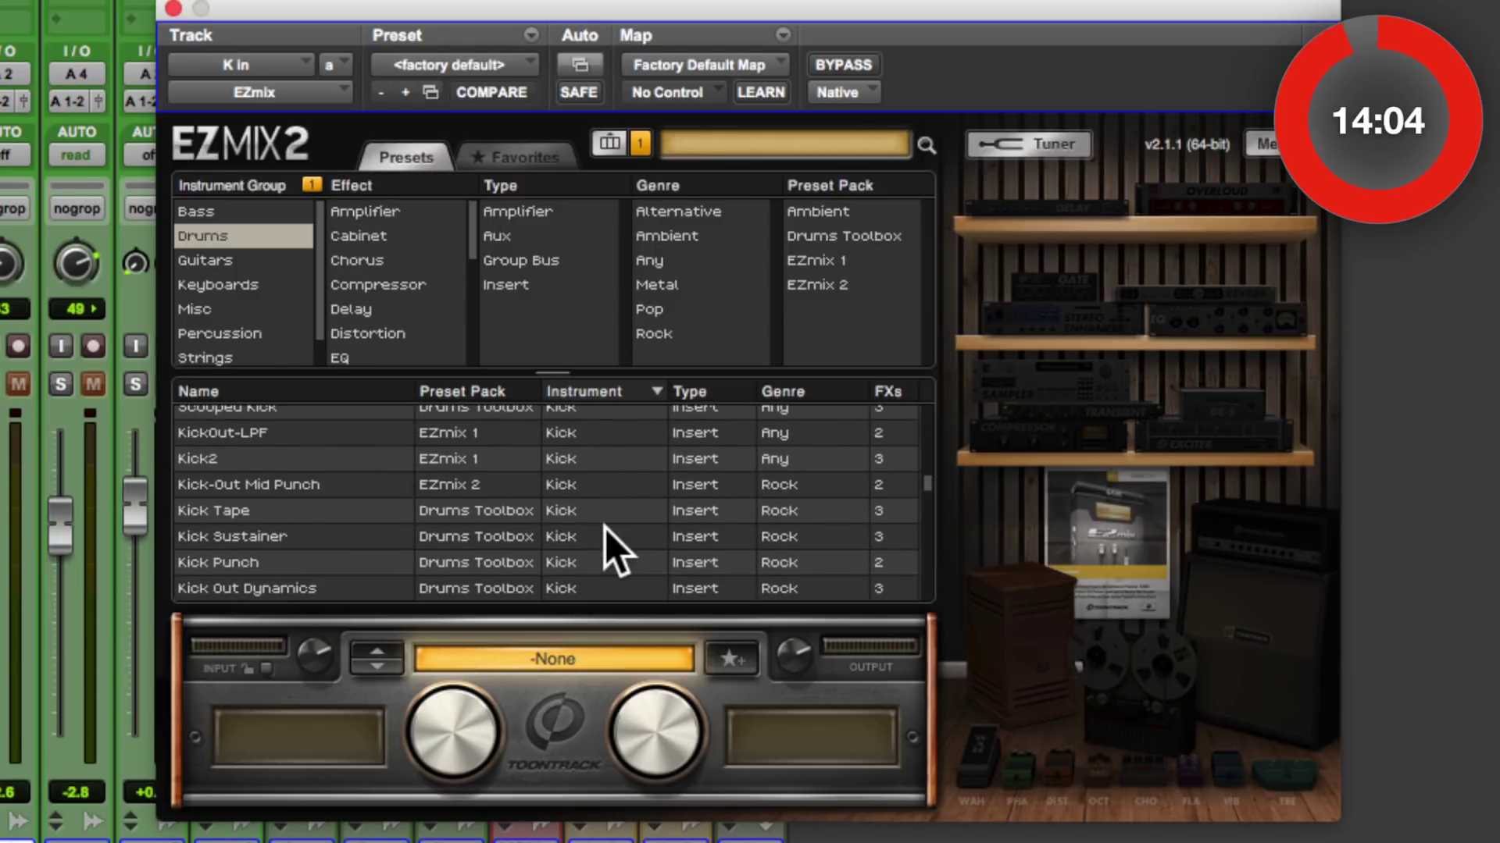
Audition the Kick2, Kick Tape, Sub Kick, Scooped Kick and Sub Kick3 presets on the K in track
{"action": "left_click", "coordinate": [292, 458]}
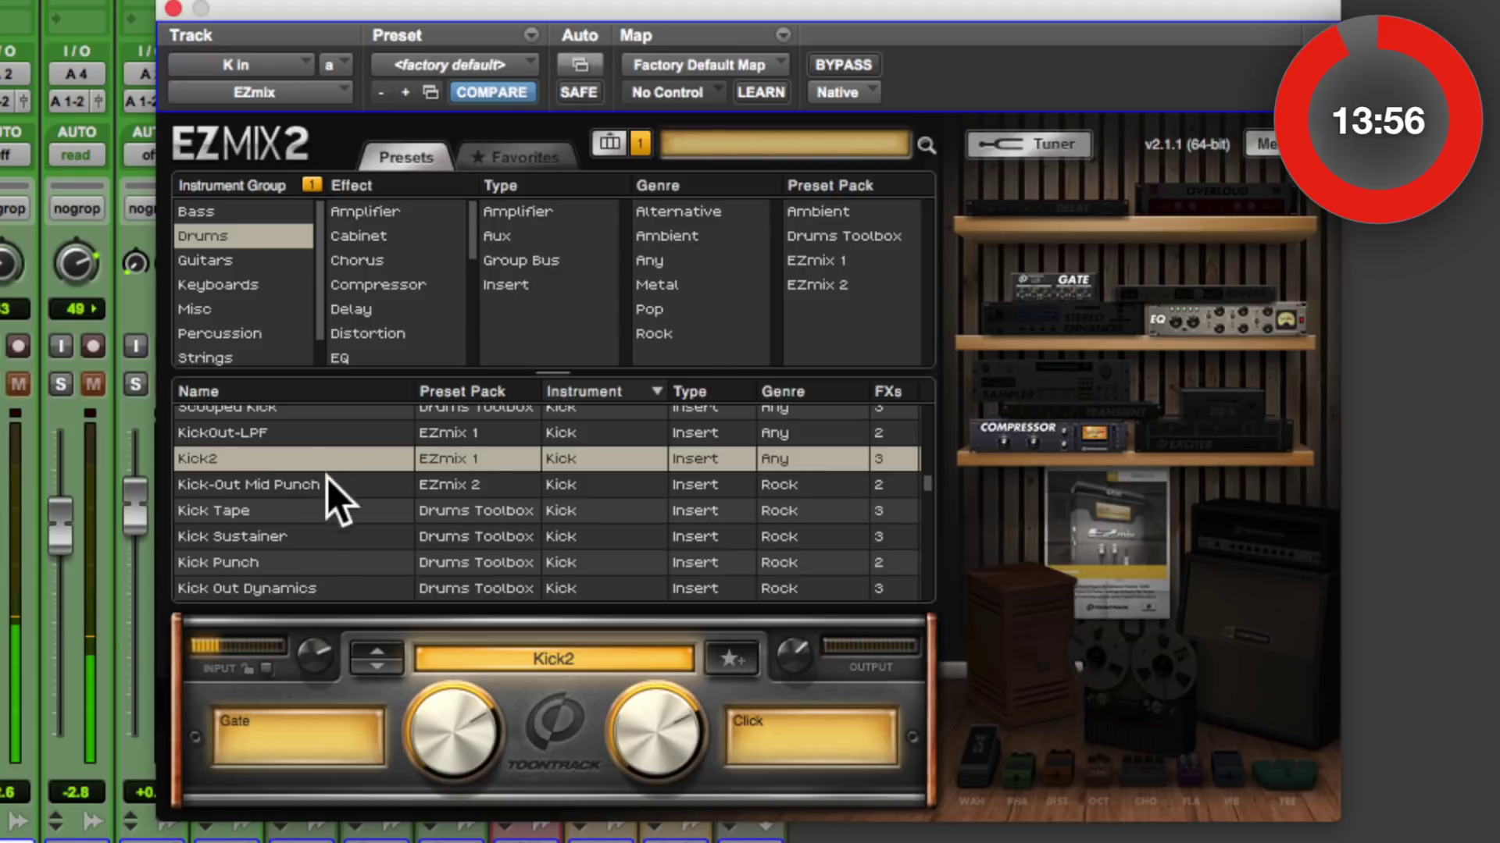
{"action": "left_click", "coordinate": [324, 504]}
{"action": "scroll", "coordinate": [316, 460], "scroll_direction": "up", "scroll_amount": 2}
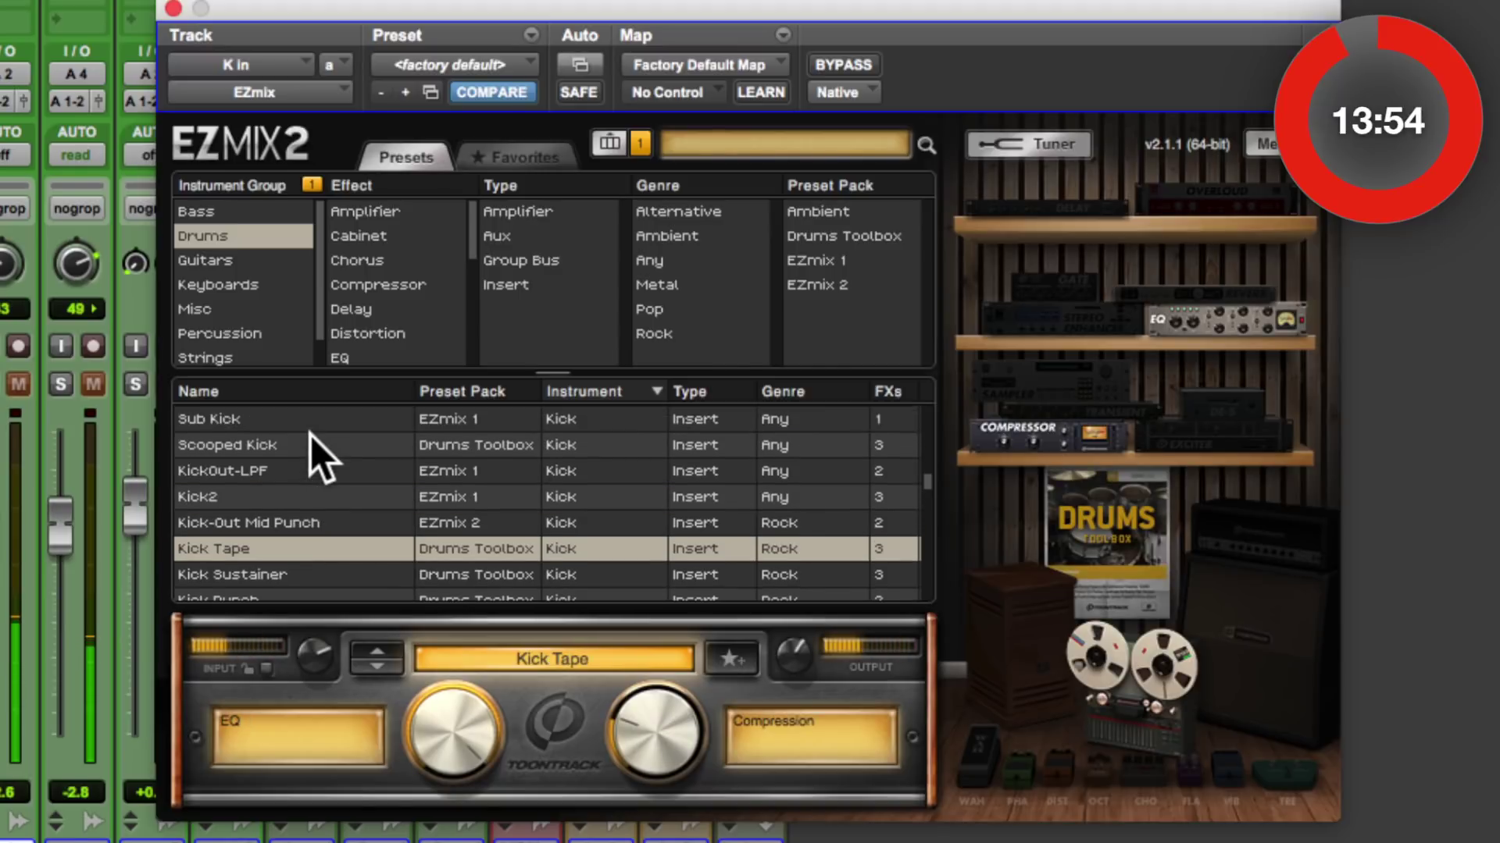
{"action": "left_click", "coordinate": [313, 419]}
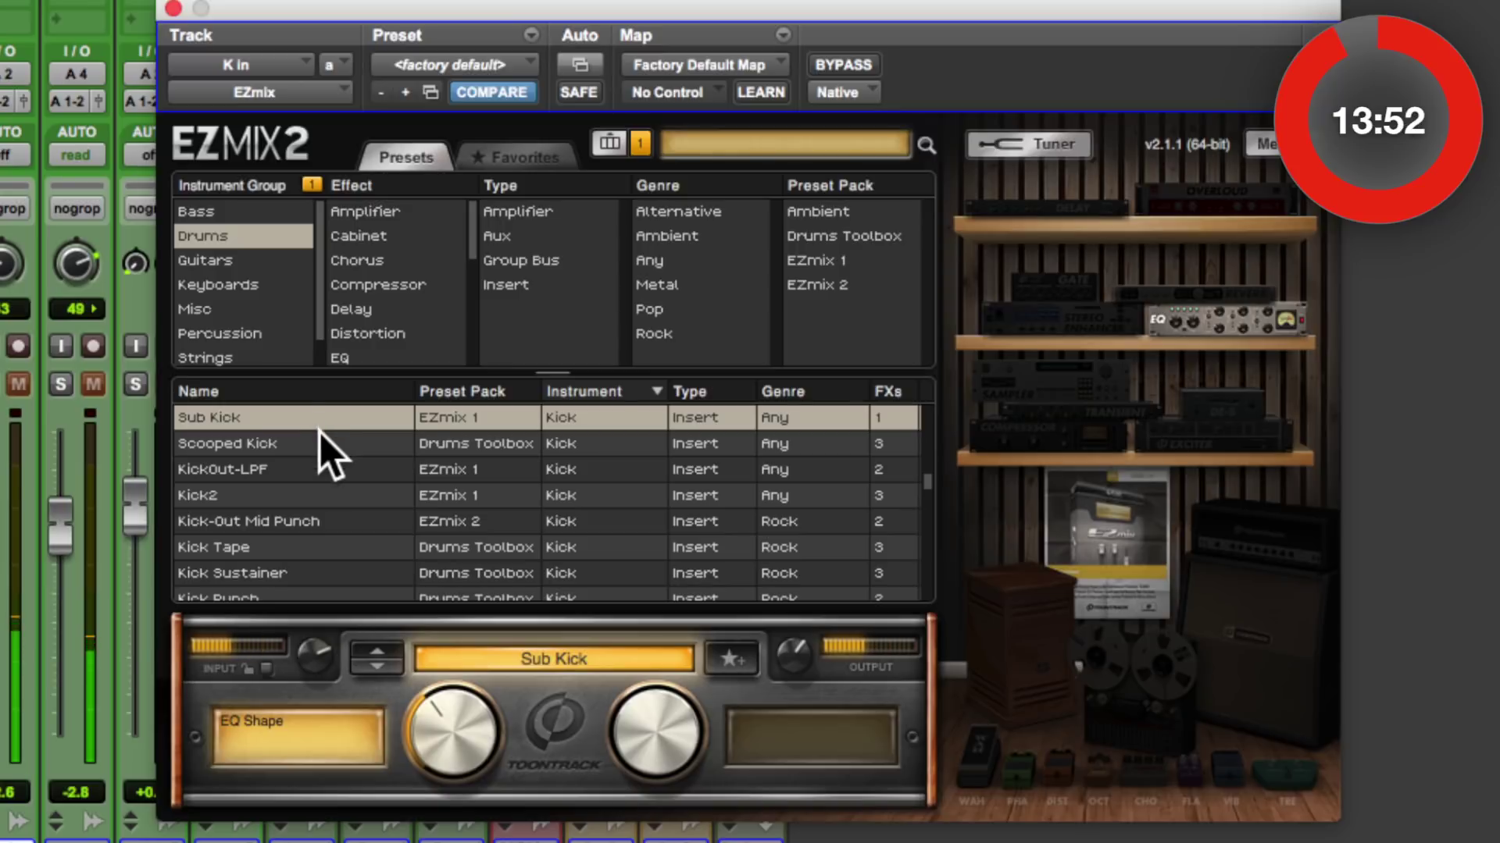
{"action": "left_click", "coordinate": [321, 443]}
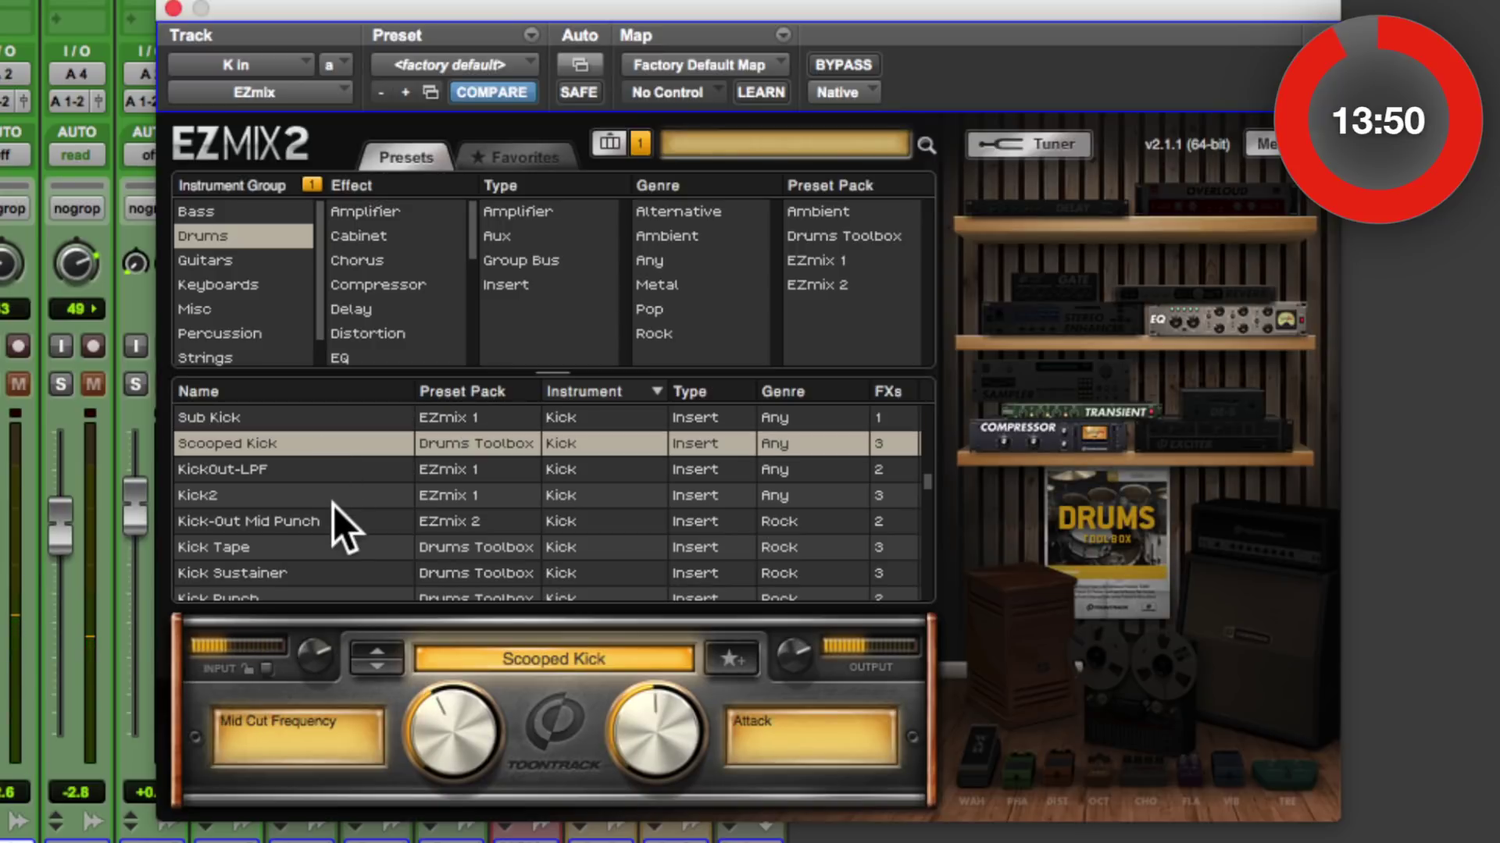
{"action": "scroll", "coordinate": [334, 504], "scroll_direction": "up", "scroll_amount": 3}
{"action": "left_click", "coordinate": [335, 449]}
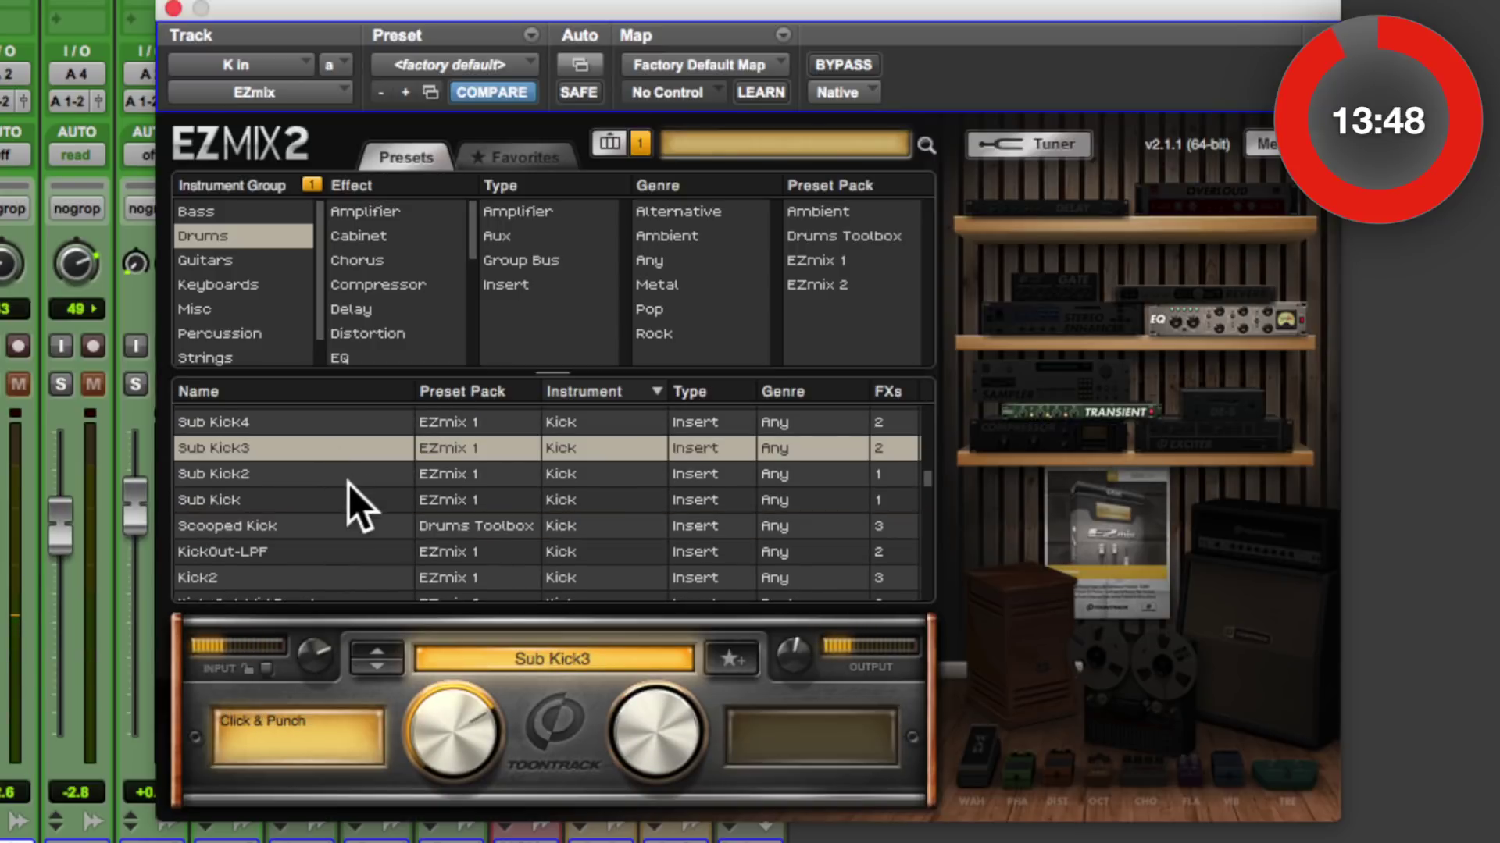
Audition the Warm Kick1, Fast Release Gate, Warm Kick3, Warm Kick2 and Gate1 presets on the K in track
{"action": "scroll", "coordinate": [348, 484], "scroll_direction": "up", "scroll_amount": 3}
{"action": "scroll", "coordinate": [346, 480], "scroll_direction": "up", "scroll_amount": 1}
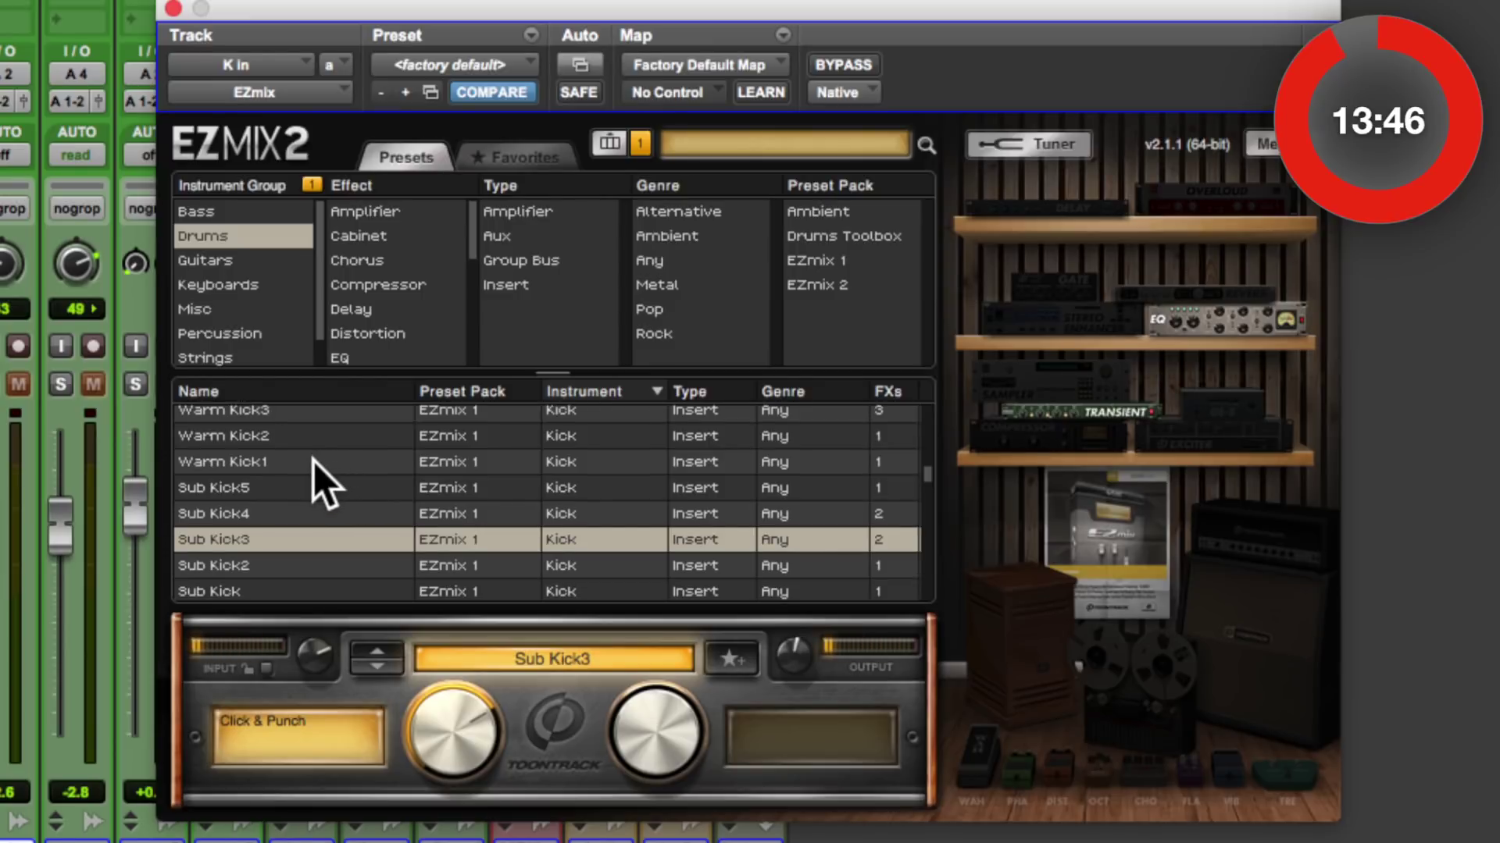
{"action": "left_click", "coordinate": [313, 461]}
{"action": "scroll", "coordinate": [312, 461], "scroll_direction": "up", "scroll_amount": 4}
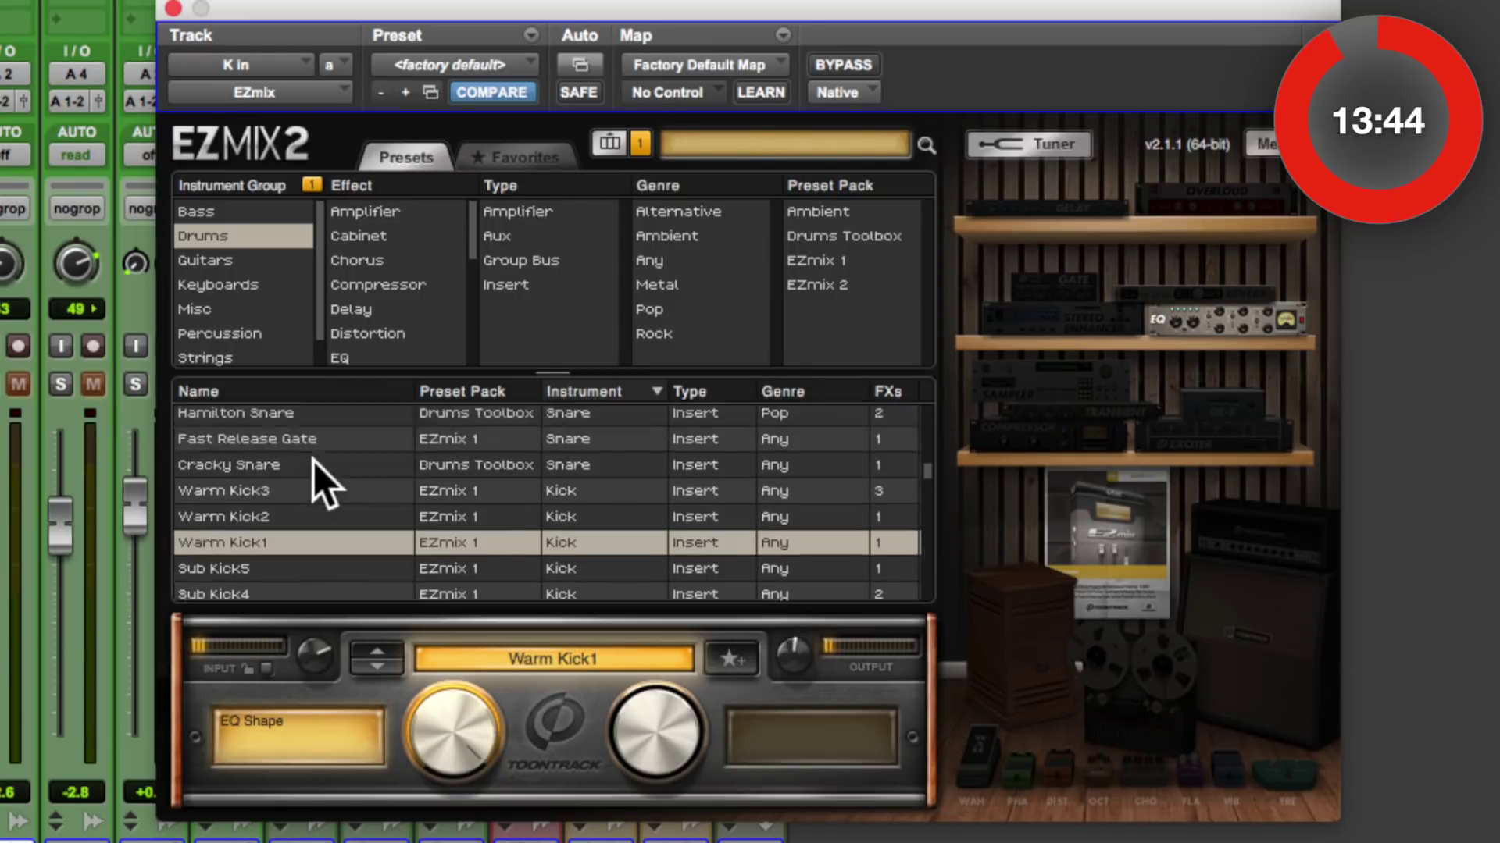
{"action": "left_click", "coordinate": [317, 457]}
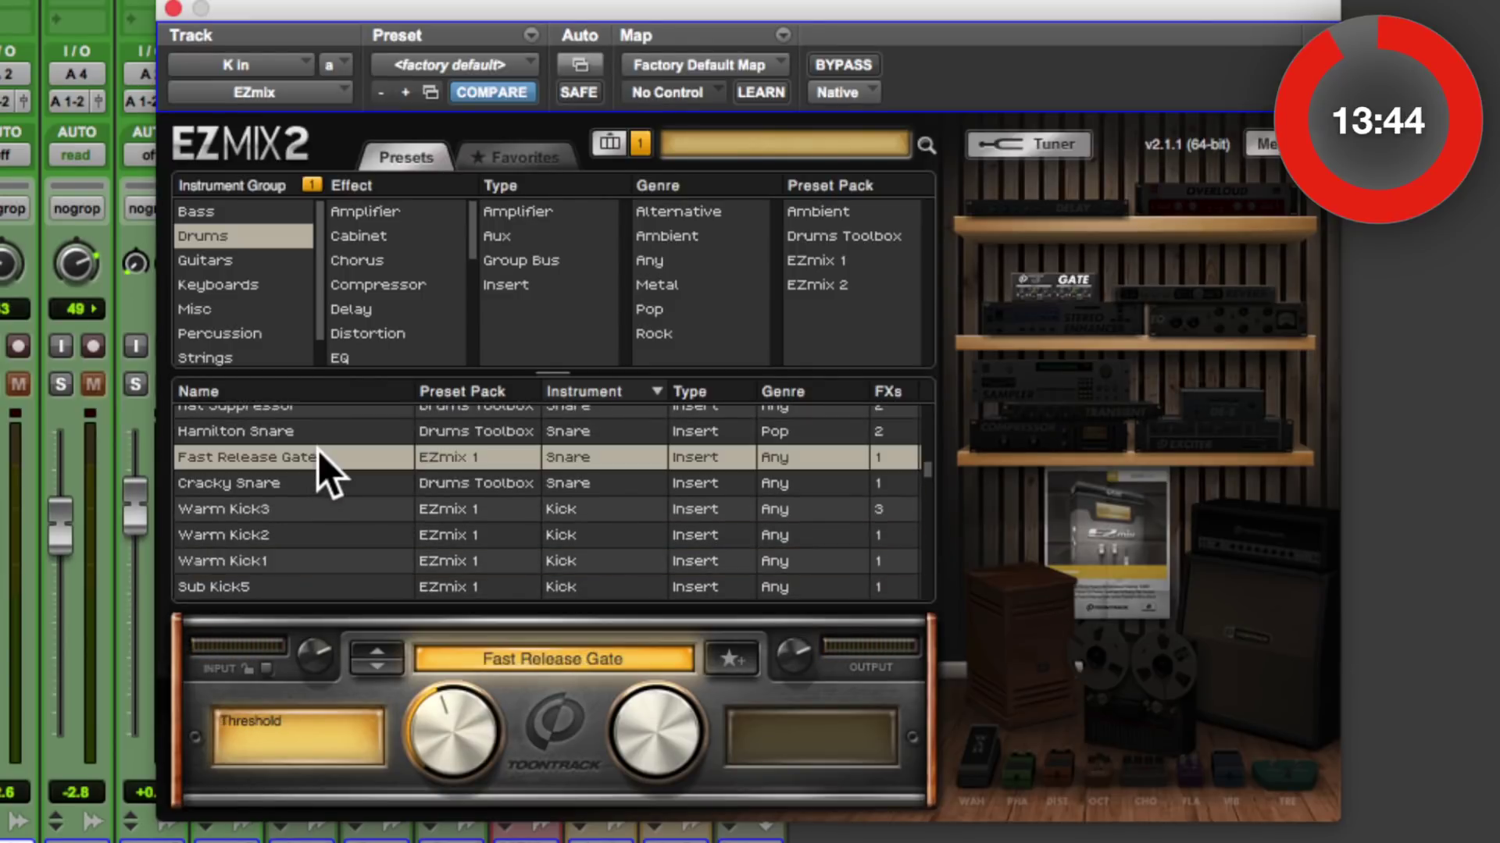
{"action": "left_click", "coordinate": [311, 503]}
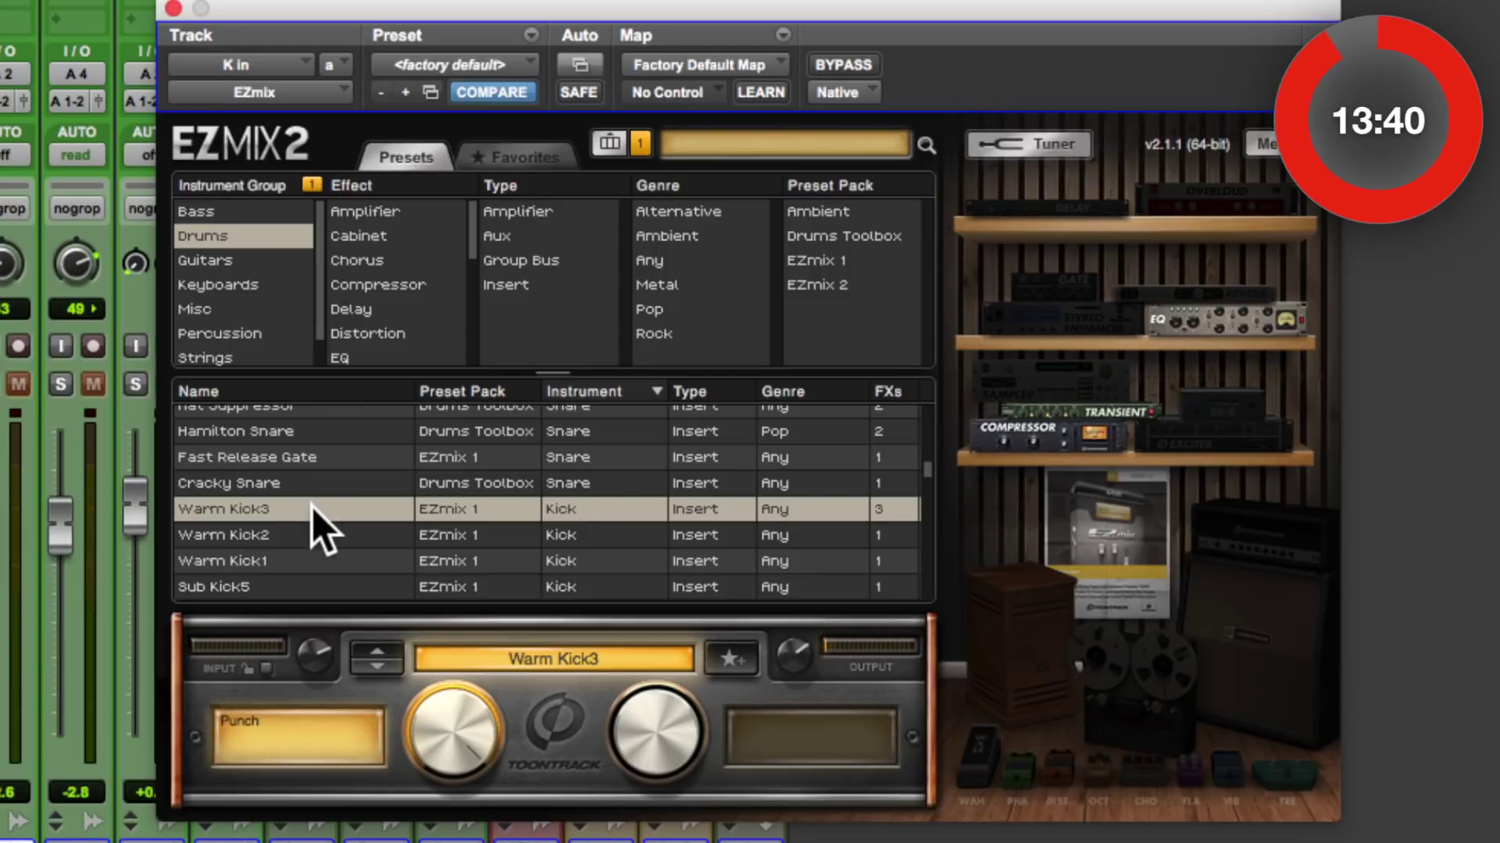
{"action": "scroll", "coordinate": [311, 530], "scroll_direction": "down", "scroll_amount": 1}
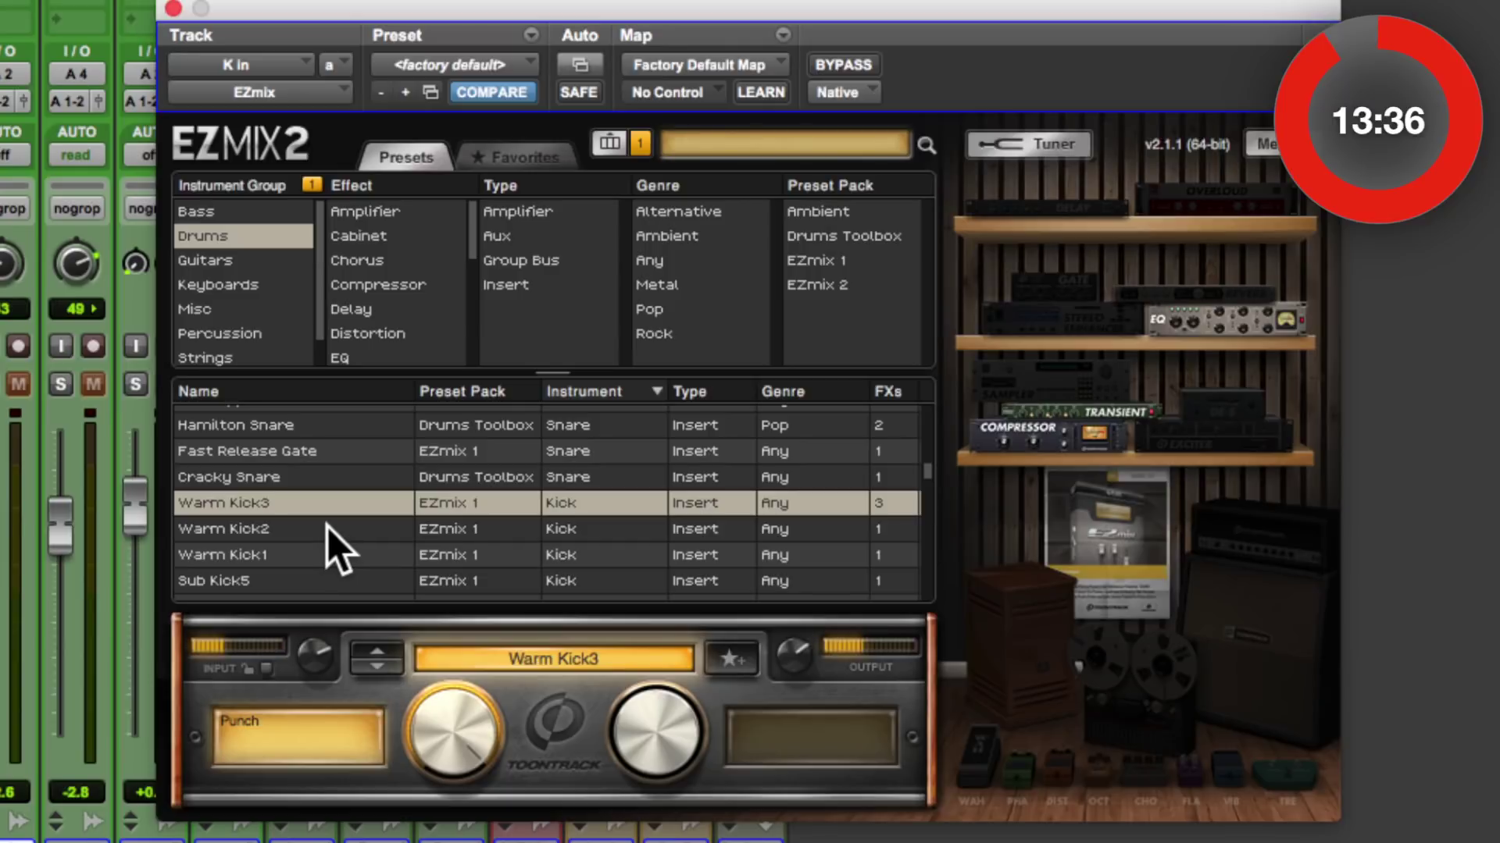
{"action": "left_click", "coordinate": [326, 529]}
{"action": "scroll", "coordinate": [325, 526], "scroll_direction": "down", "scroll_amount": 10}
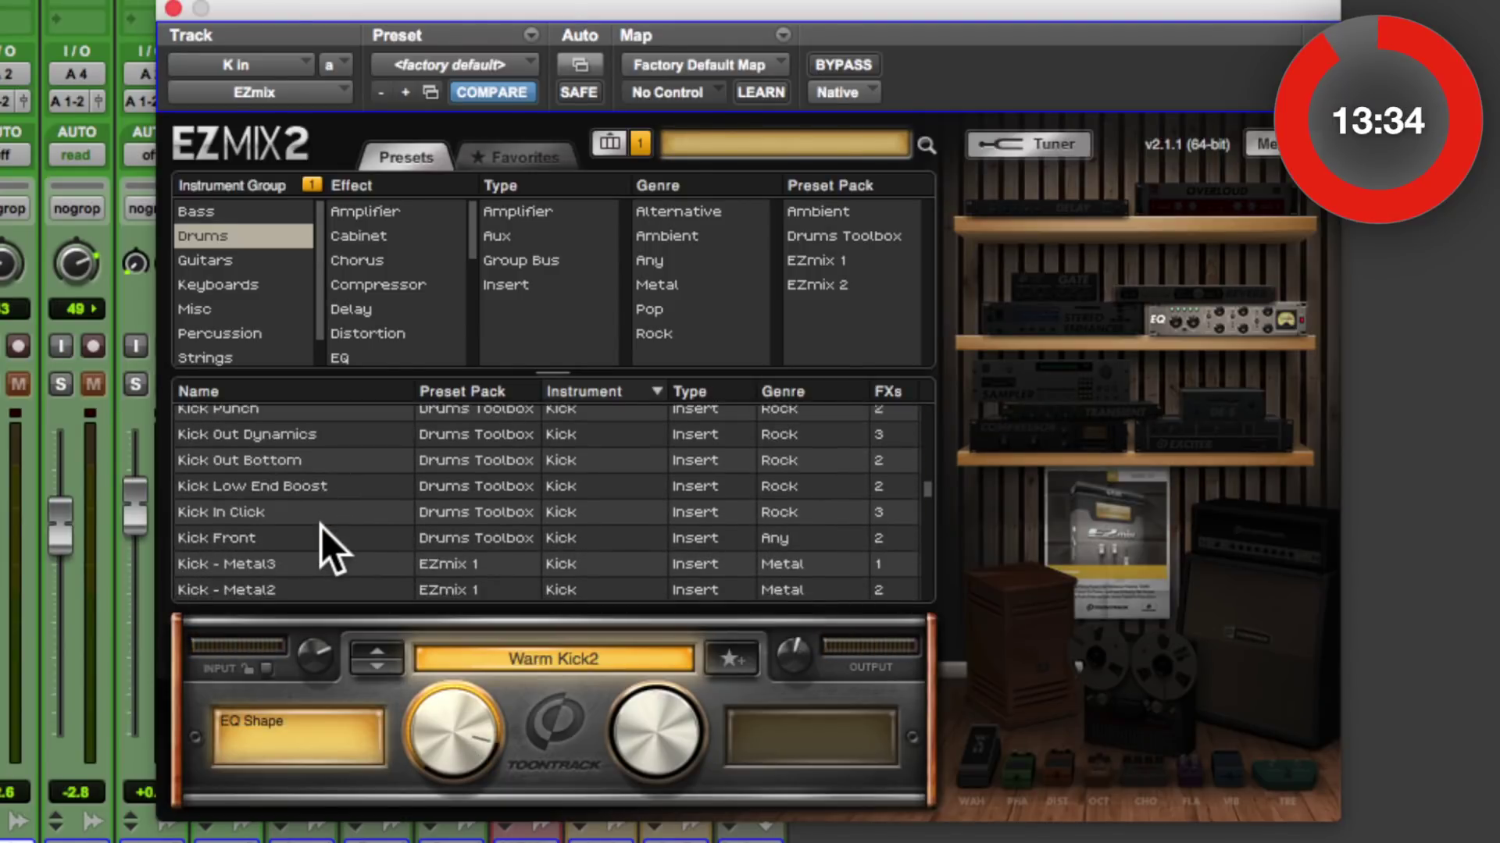
{"action": "scroll", "coordinate": [321, 527], "scroll_direction": "down", "scroll_amount": 5}
{"action": "left_click", "coordinate": [321, 527]}
Load the Bouncy Kick preset on the K in track and adjust its Transient and EQ amounts
{"action": "scroll", "coordinate": [321, 527], "scroll_direction": "down", "scroll_amount": 5}
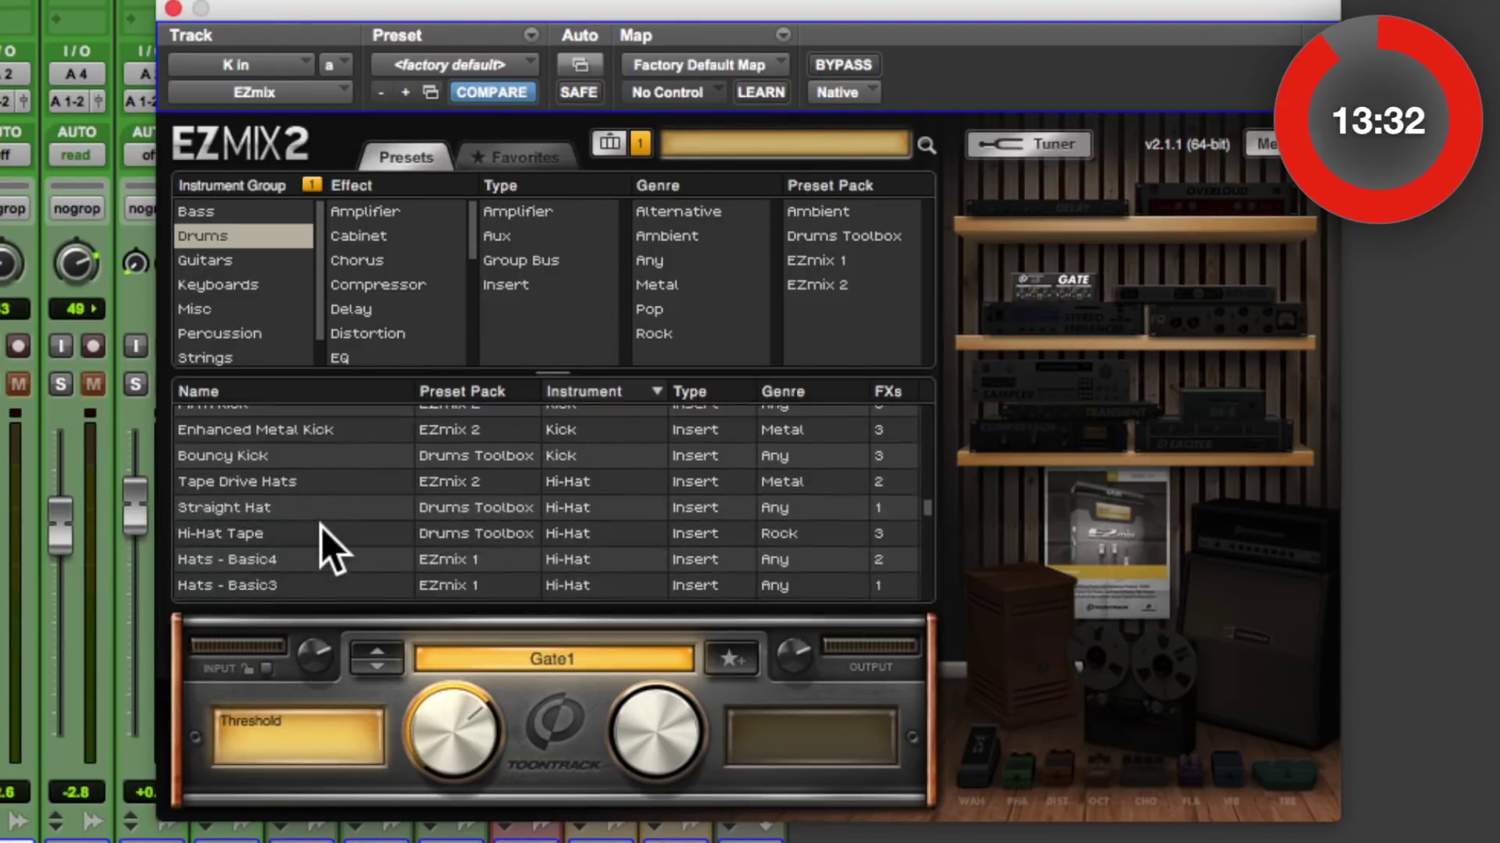
{"action": "left_click", "coordinate": [303, 457]}
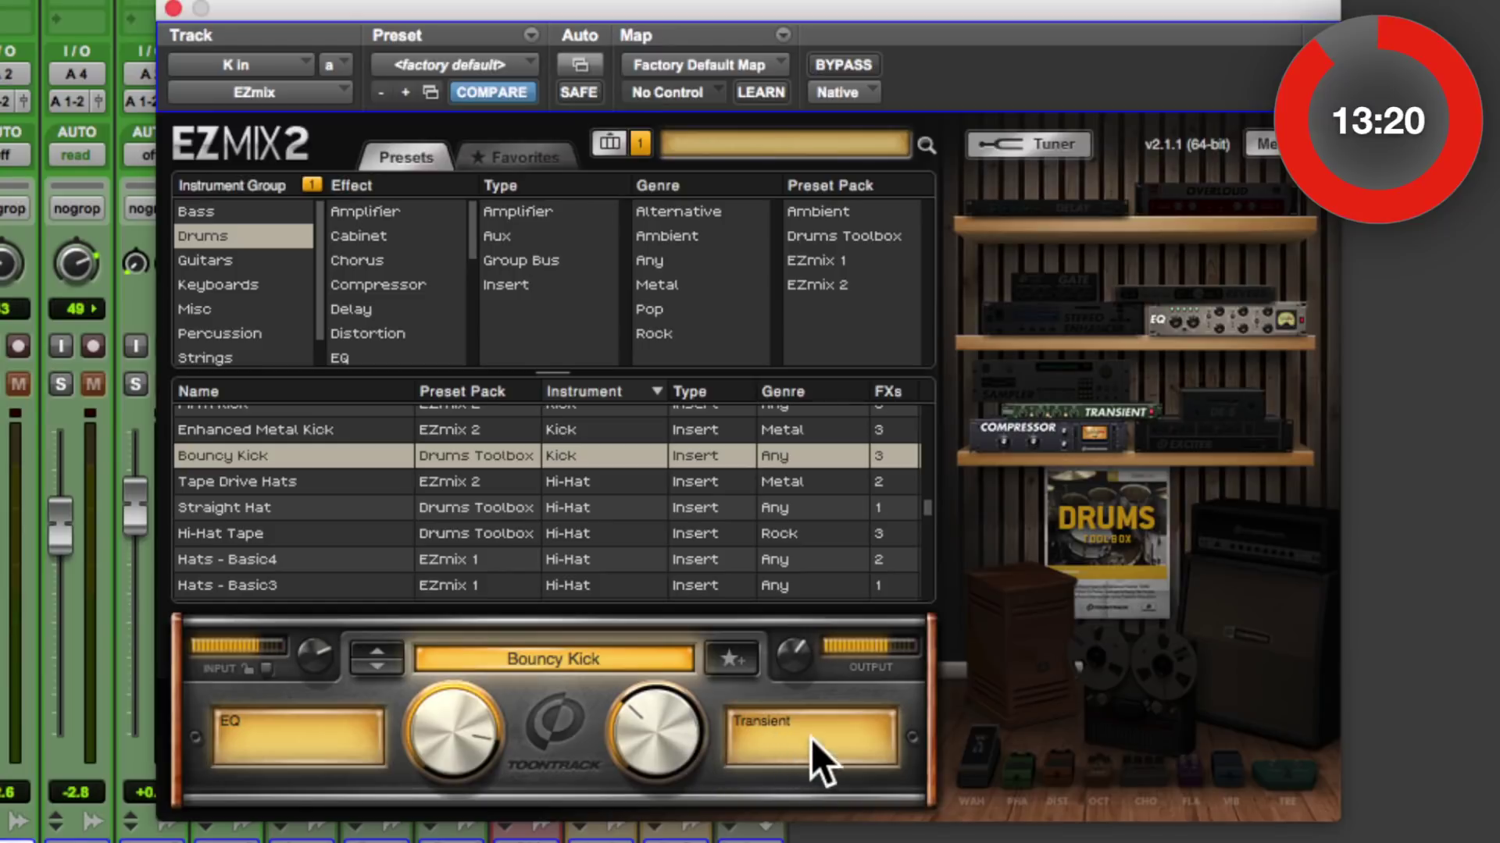
{"action": "left_click_drag", "start_coordinate": [637, 745], "coordinate": [655, 679]}
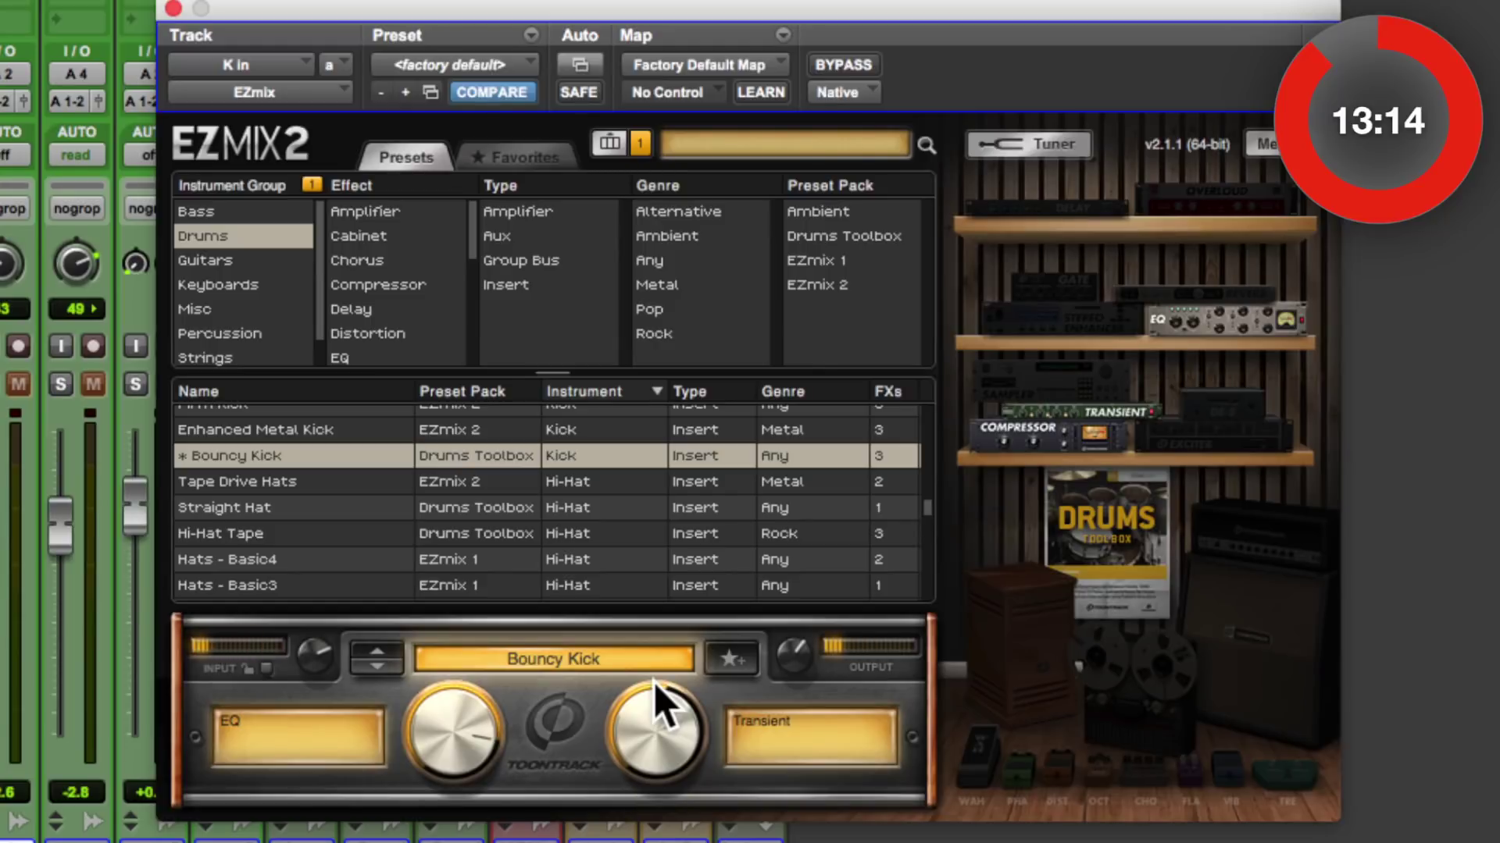
{"action": "left_click_drag", "start_coordinate": [473, 736], "coordinate": [463, 741]}
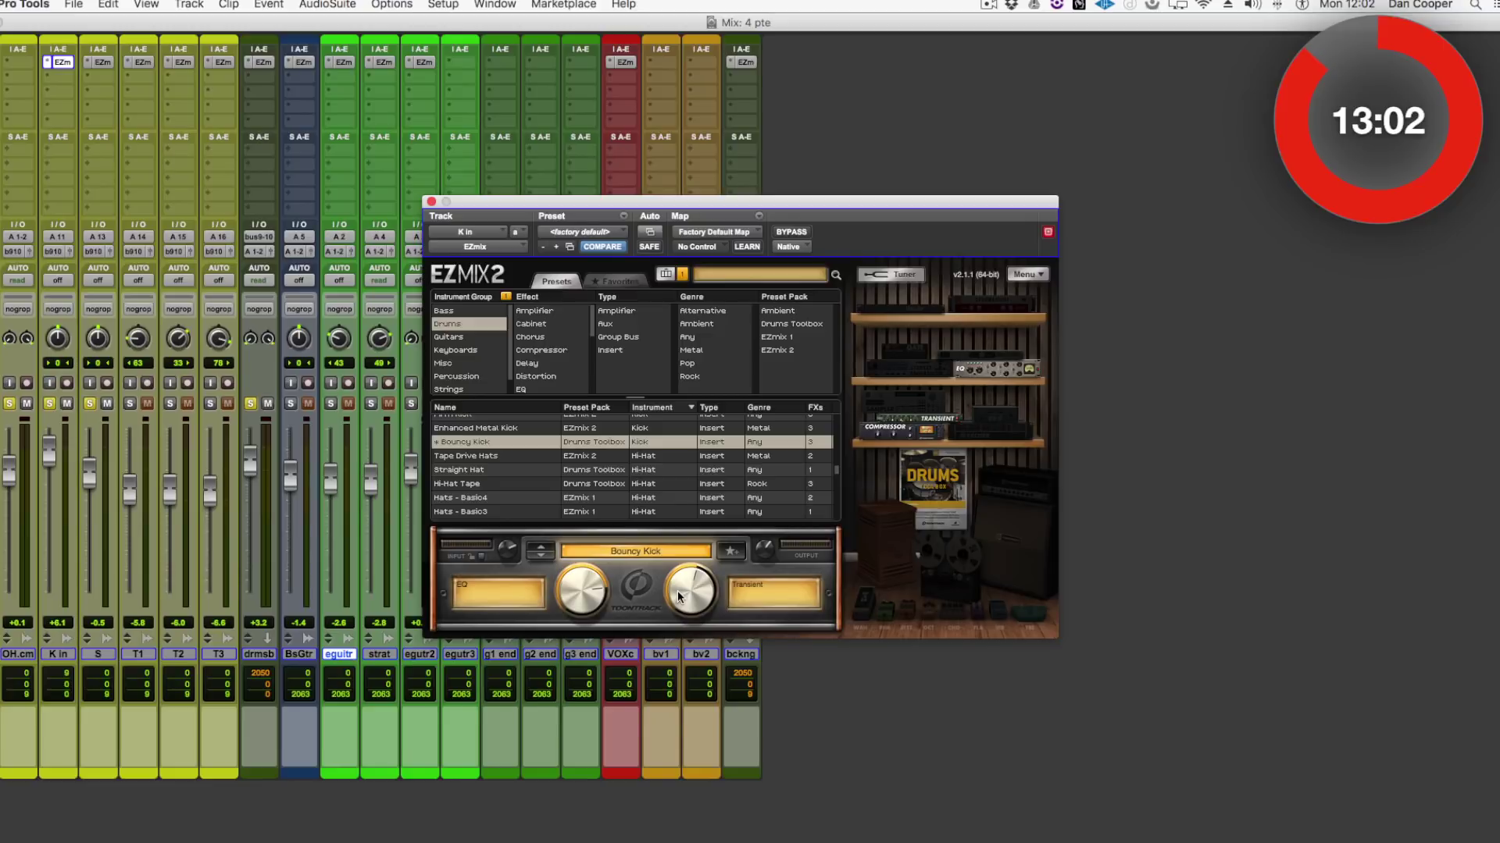
Open EZmix on the snare track S and filter its presets to the Drums group to find the snare presets
{"action": "left_click", "coordinate": [102, 63]}
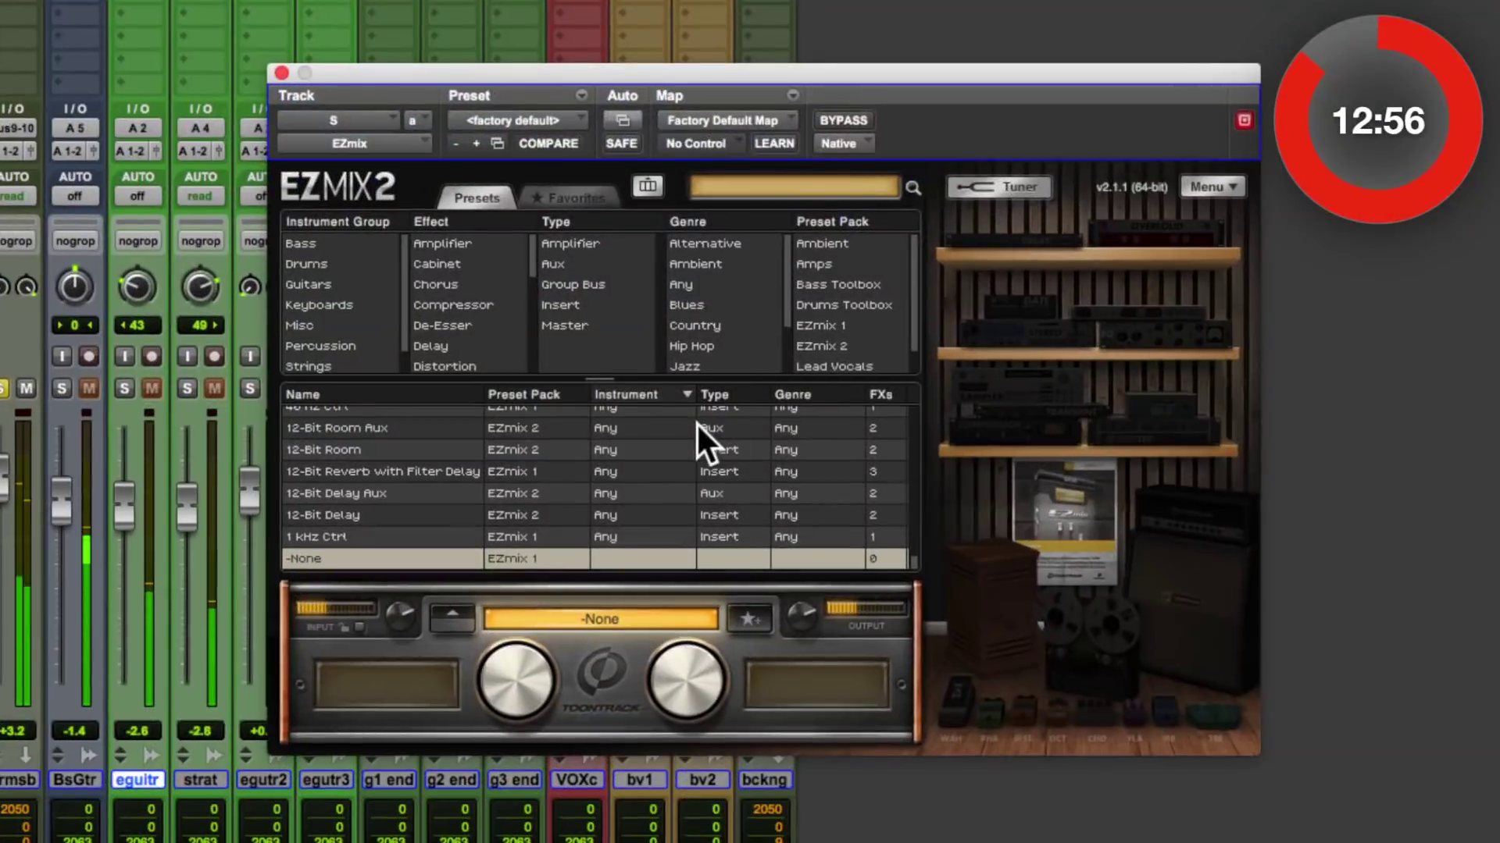
{"action": "left_click", "coordinate": [344, 263]}
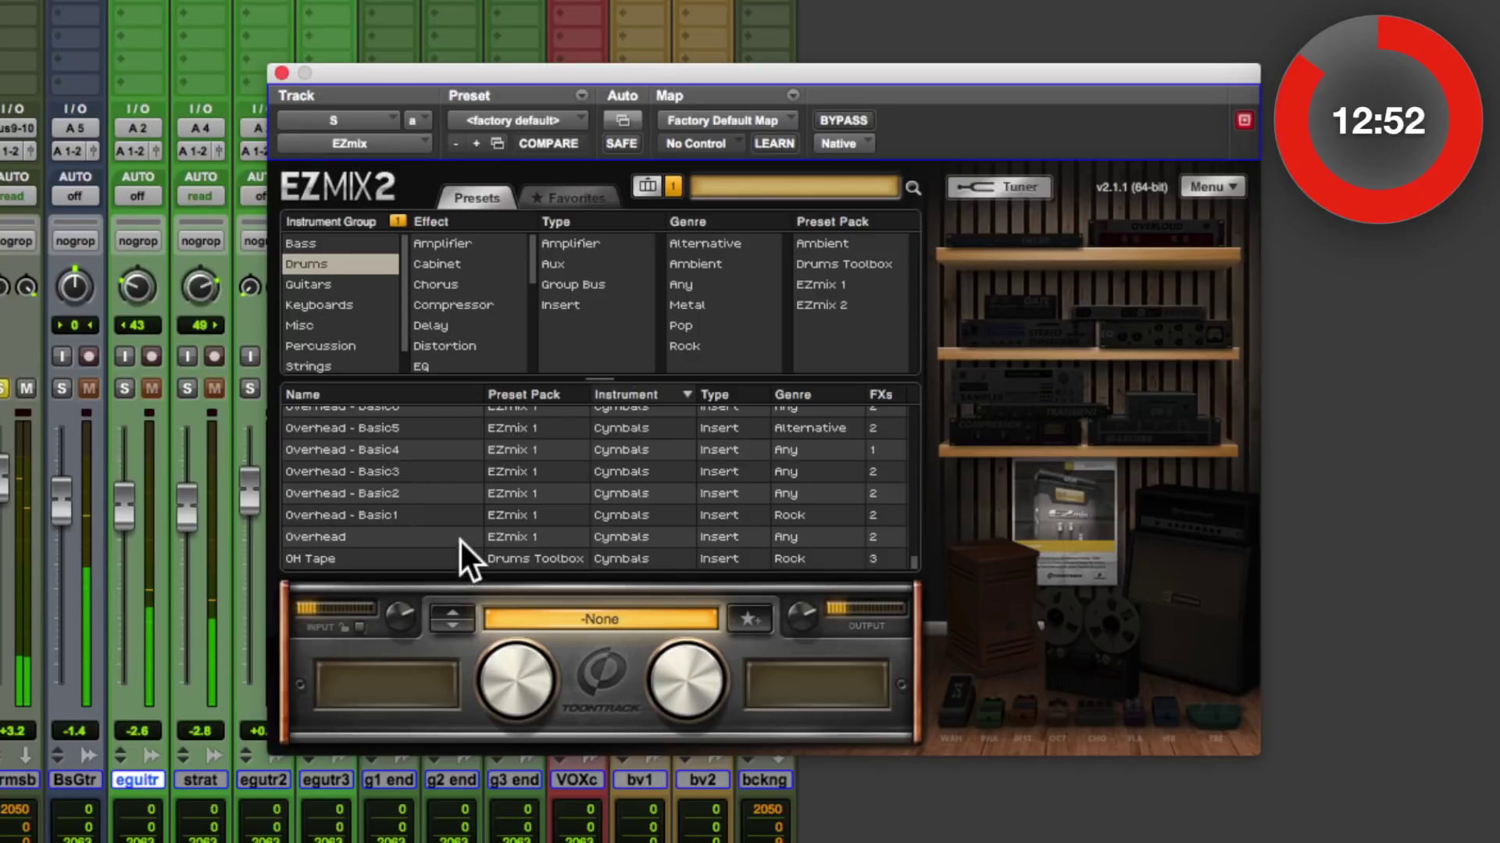
{"action": "scroll", "coordinate": [460, 541], "scroll_direction": "up", "scroll_amount": 15}
{"action": "scroll", "coordinate": [416, 515], "scroll_direction": "up", "scroll_amount": 10}
Audition the Metal Snare BTM, Long Release Gate, Scooped Snare and Snare presets on the S track
{"action": "left_click", "coordinate": [409, 463]}
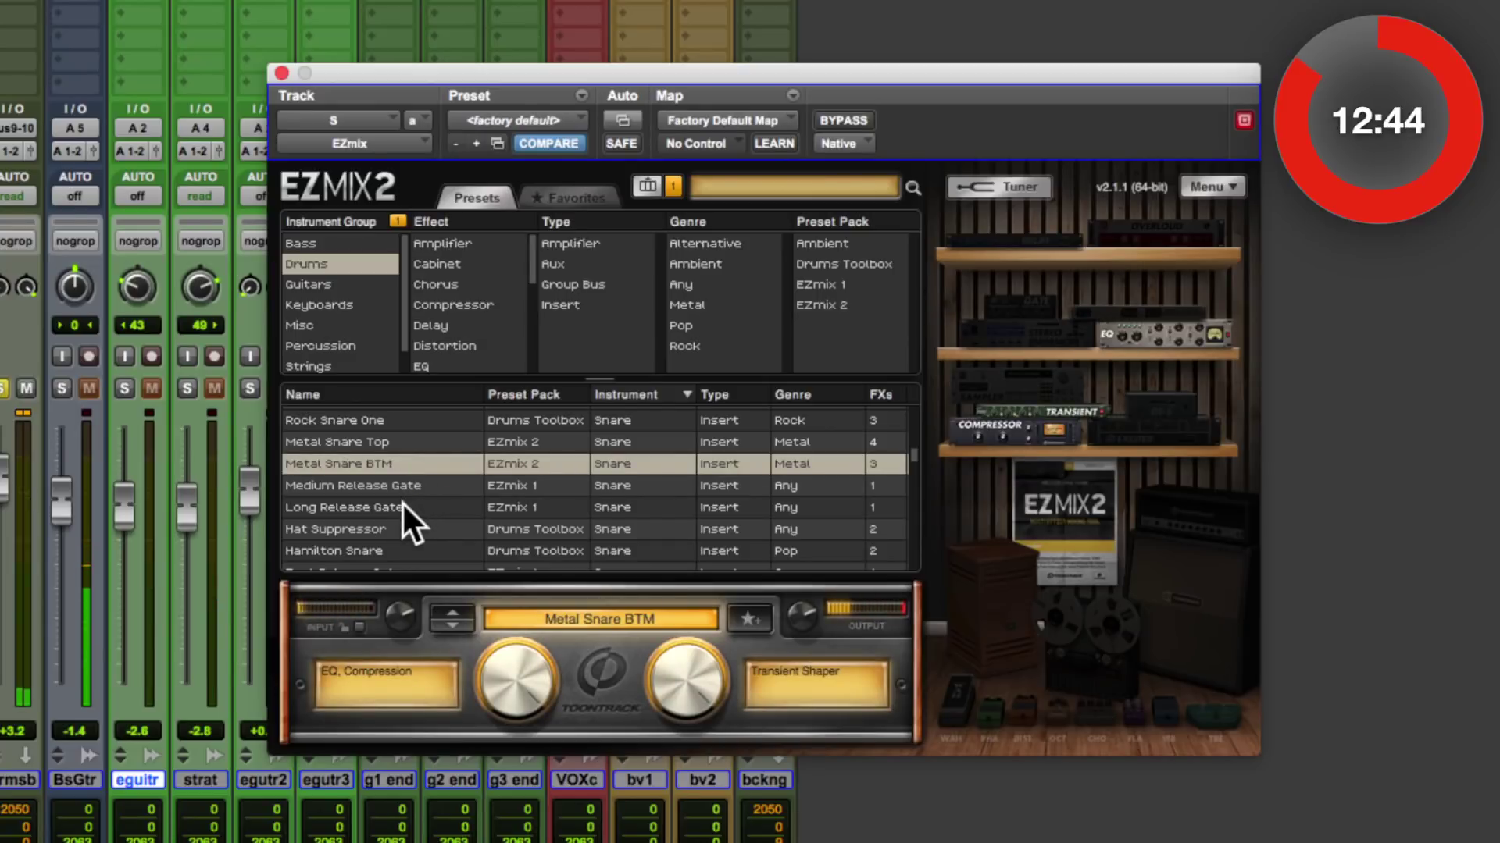
{"action": "left_click", "coordinate": [402, 501]}
{"action": "scroll", "coordinate": [383, 469], "scroll_direction": "up", "scroll_amount": 2}
{"action": "left_click", "coordinate": [396, 436]}
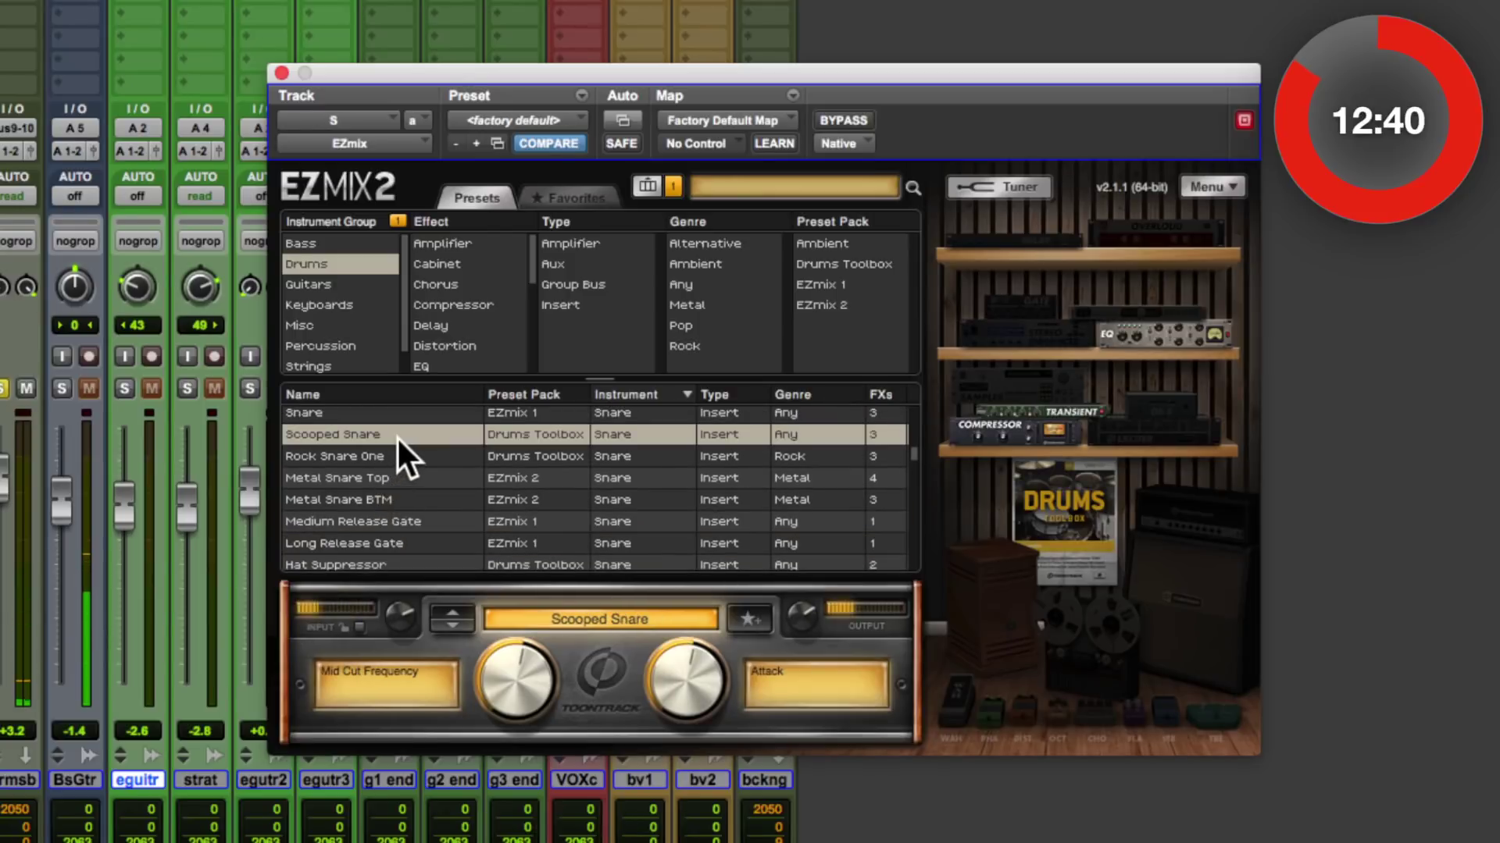
{"action": "left_click", "coordinate": [403, 411]}
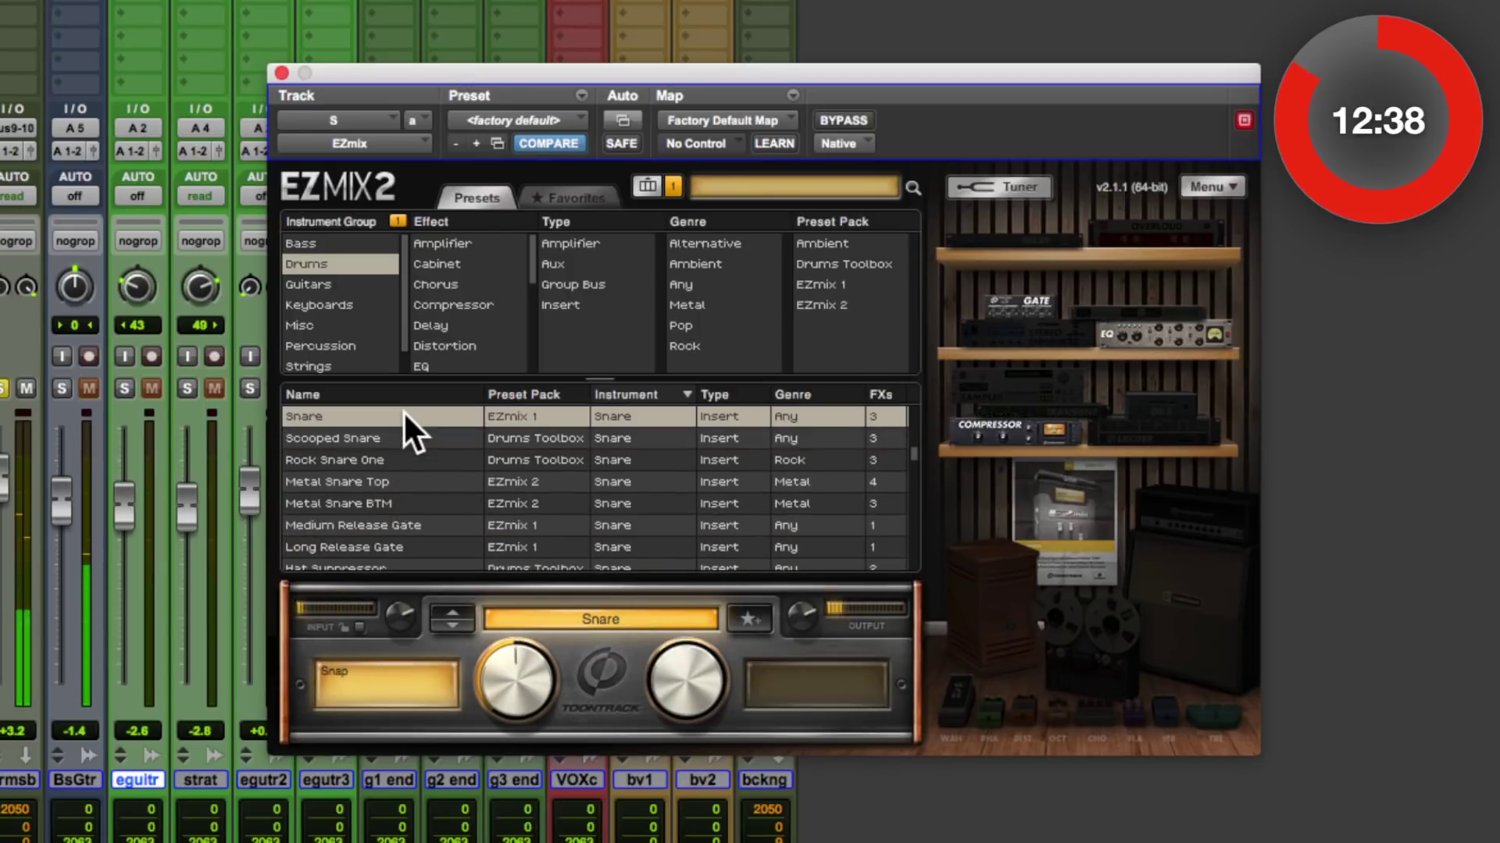
Load the Rock Snare One preset on the S track, raise Slam and lower Reverb, and compare it with the bypassed signal
{"action": "left_click", "coordinate": [402, 460]}
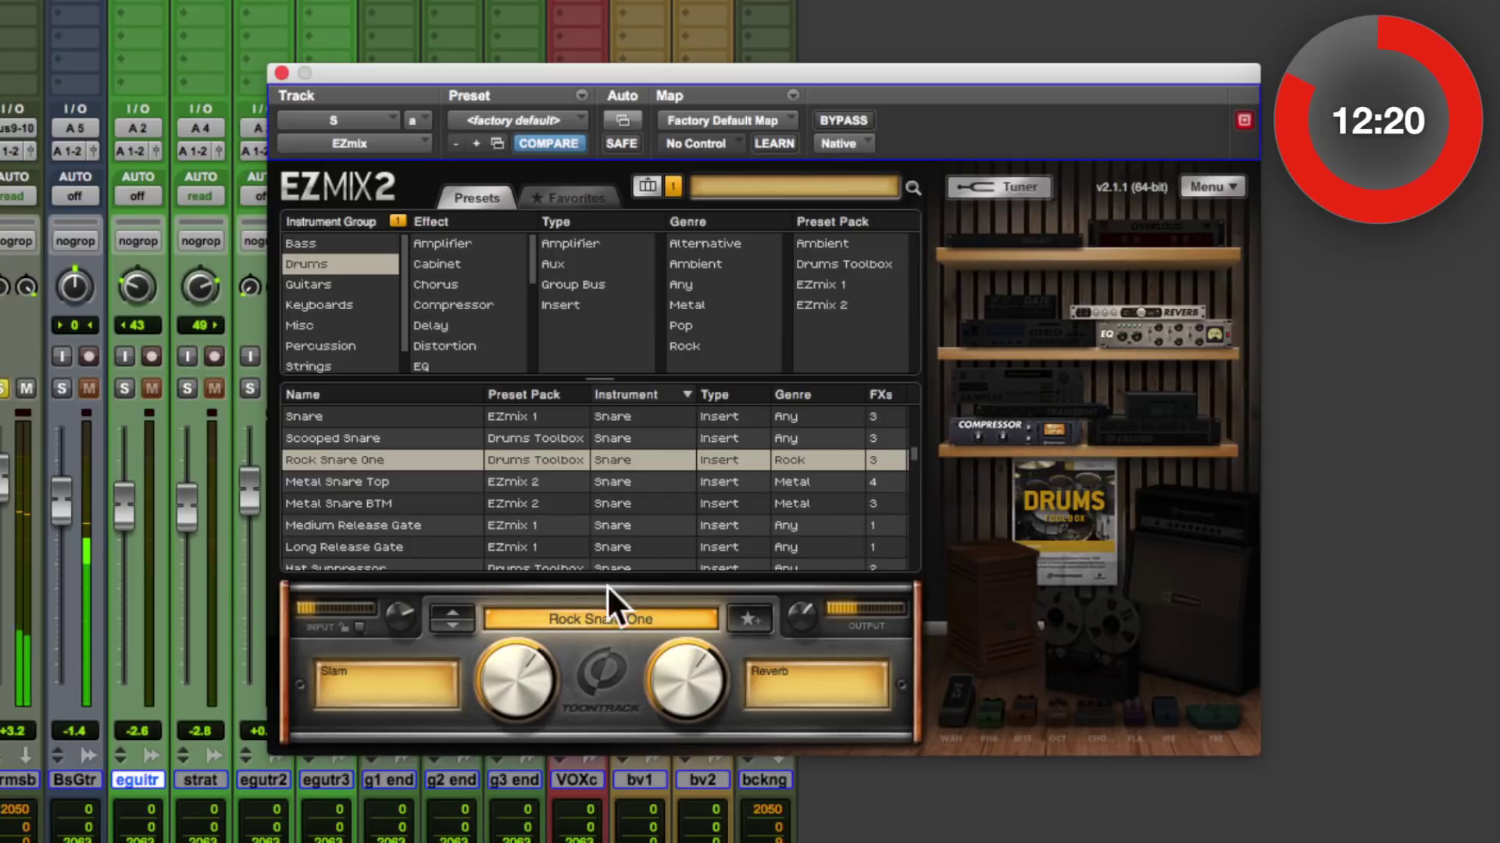
{"action": "mouse_move", "coordinate": [518, 689]}
{"action": "left_mouse_down"}
{"action": "mouse_move", "coordinate": [523, 602]}
{"action": "mouse_move", "coordinate": [524, 681]}
{"action": "left_mouse_up"}
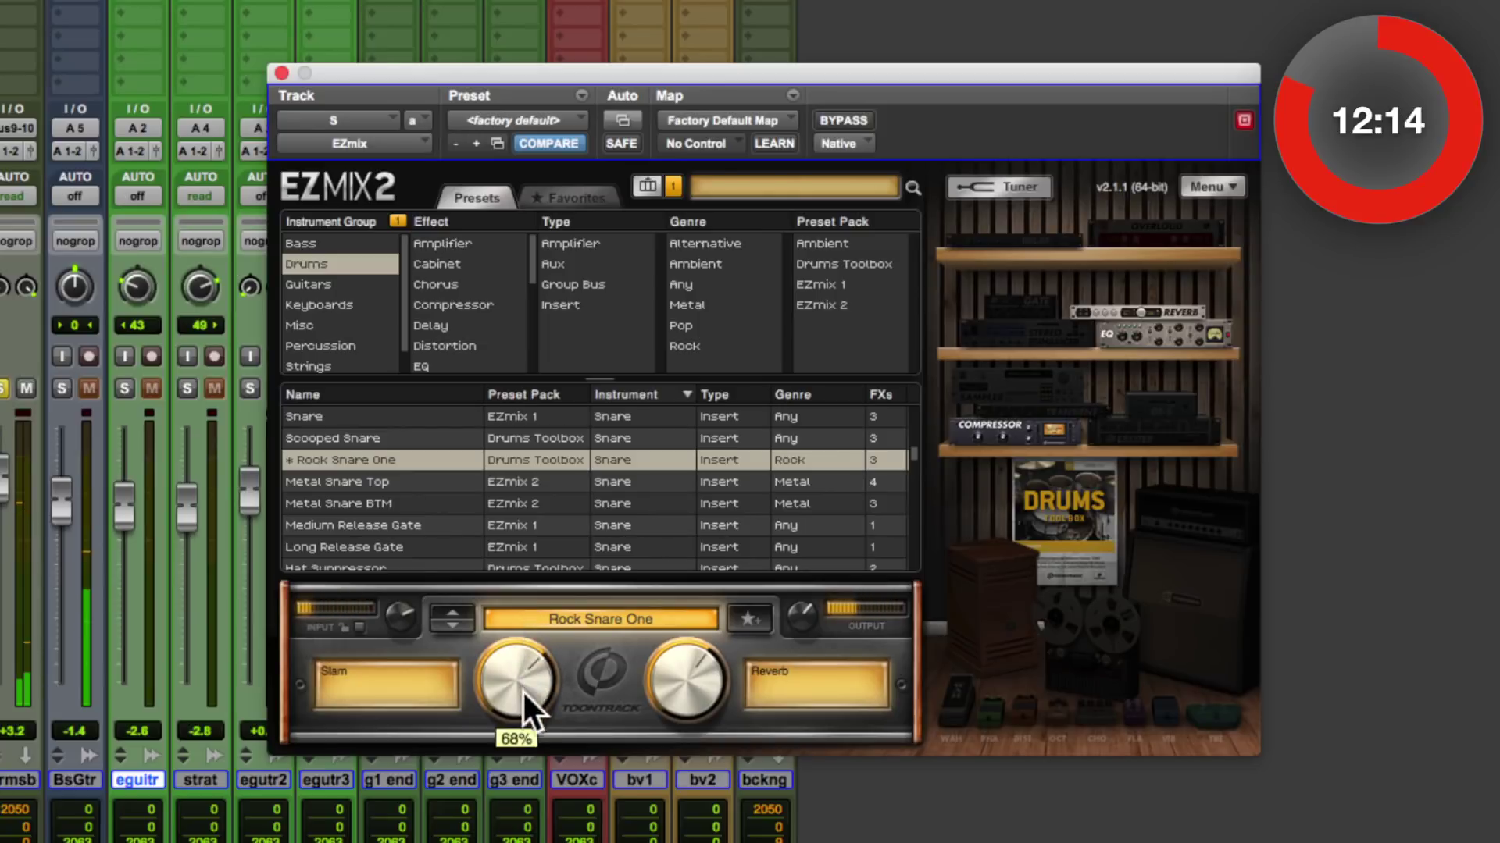
{"action": "left_click_drag", "start_coordinate": [518, 767], "coordinate": [527, 661]}
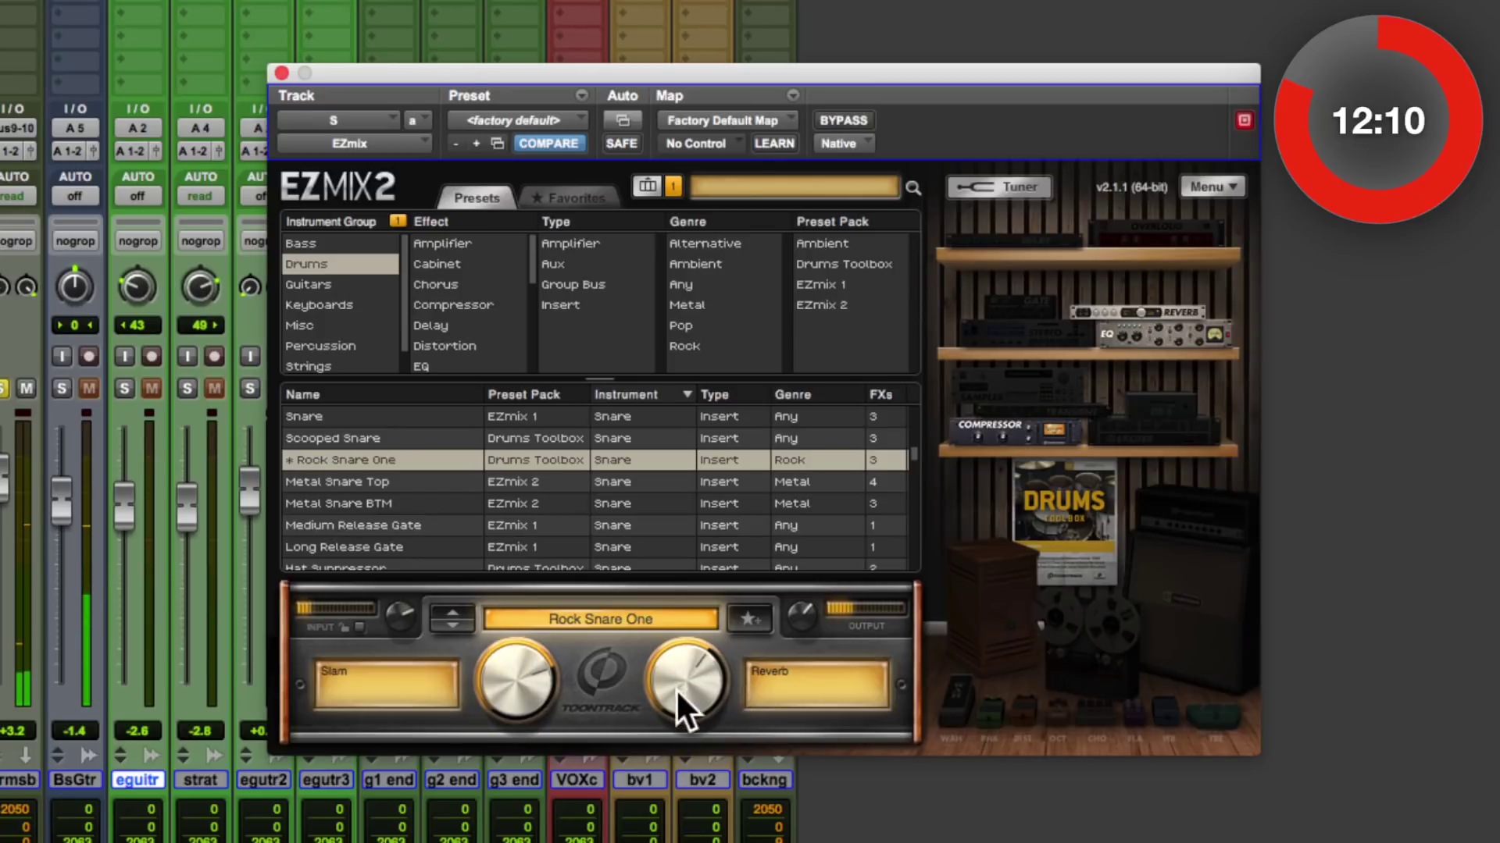
{"action": "left_click_drag", "start_coordinate": [682, 649], "coordinate": [673, 704]}
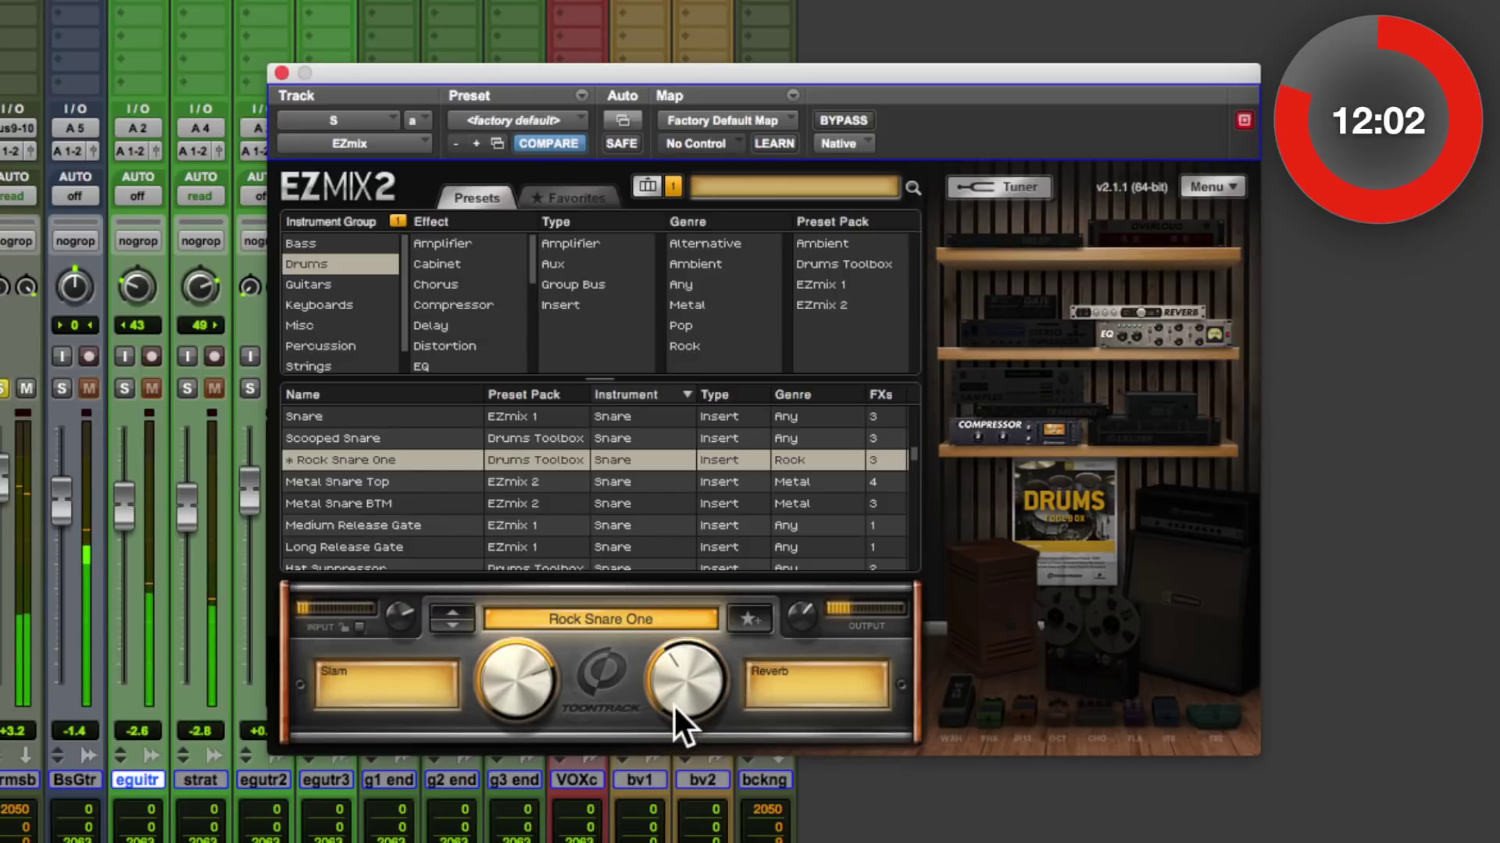
{"action": "left_click_drag", "start_coordinate": [673, 704], "coordinate": [668, 714]}
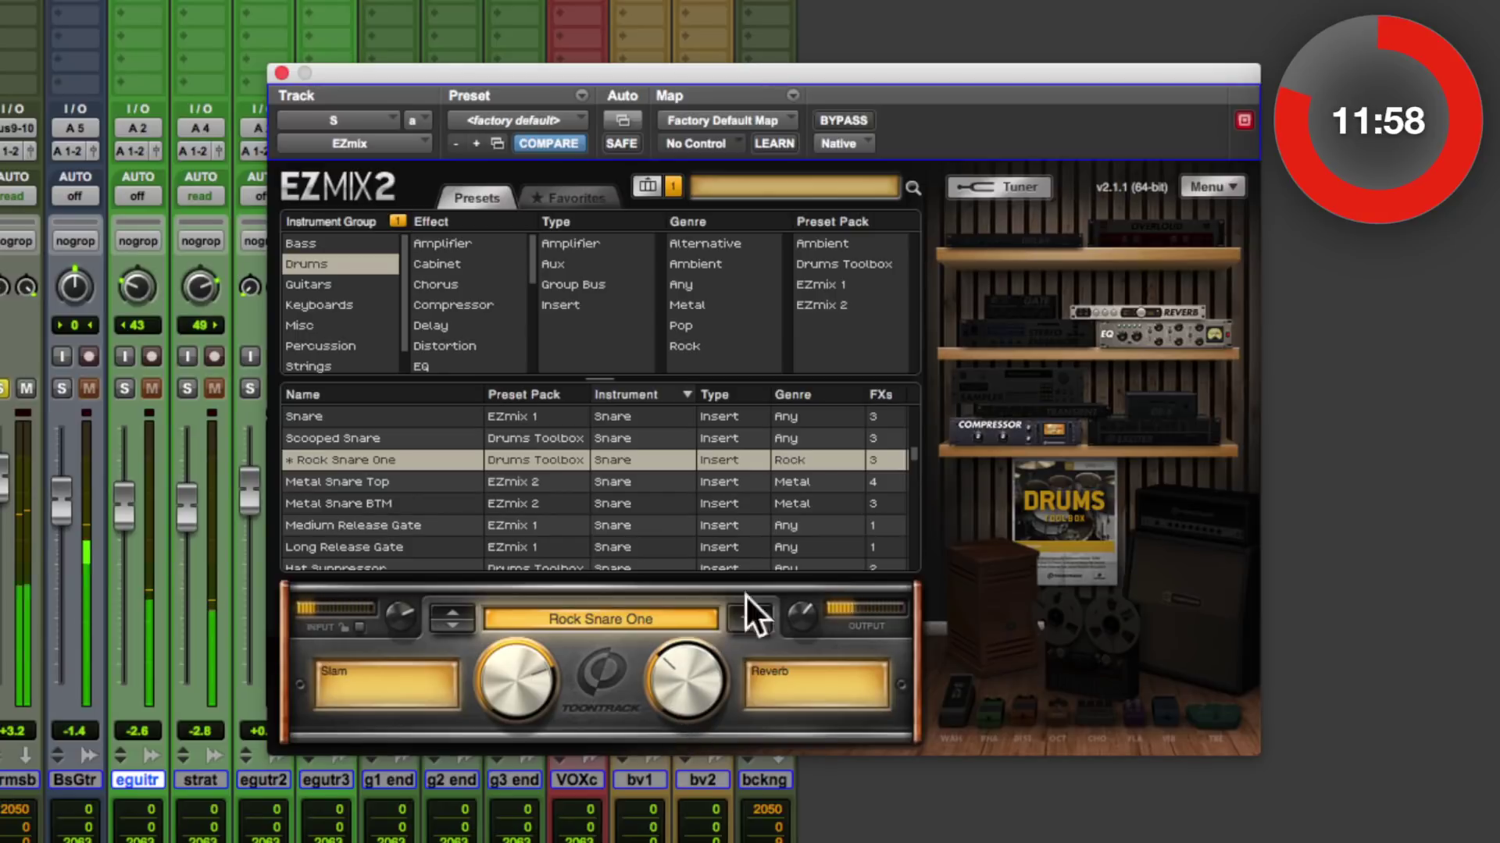
{"action": "left_click", "coordinate": [841, 117]}
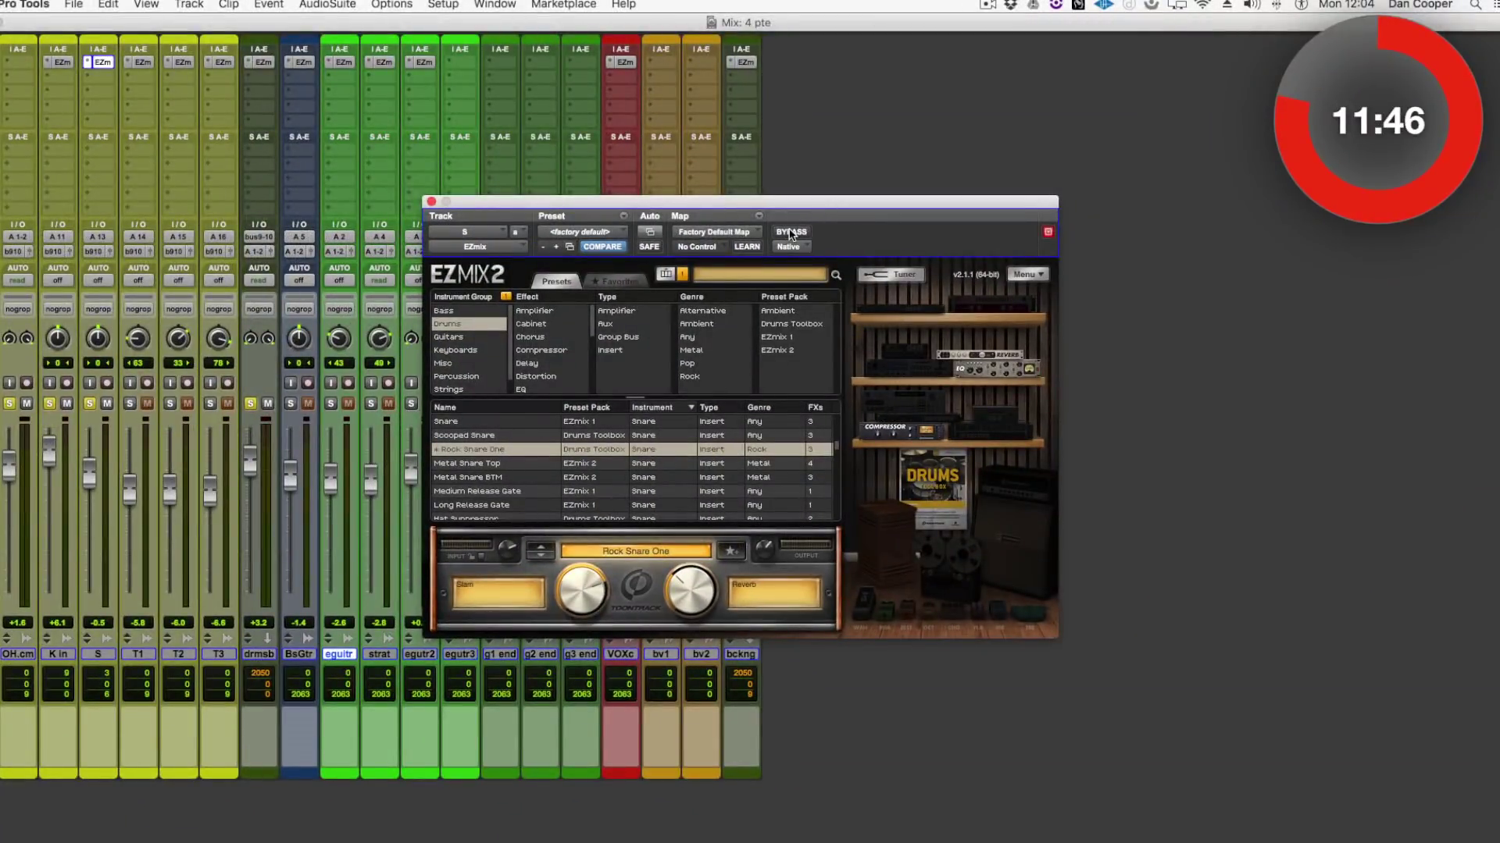
Open EZmix on the T1 track, filter its presets to the Drums group and load the Tom Rack 1 preset
{"action": "left_click", "coordinate": [142, 62]}
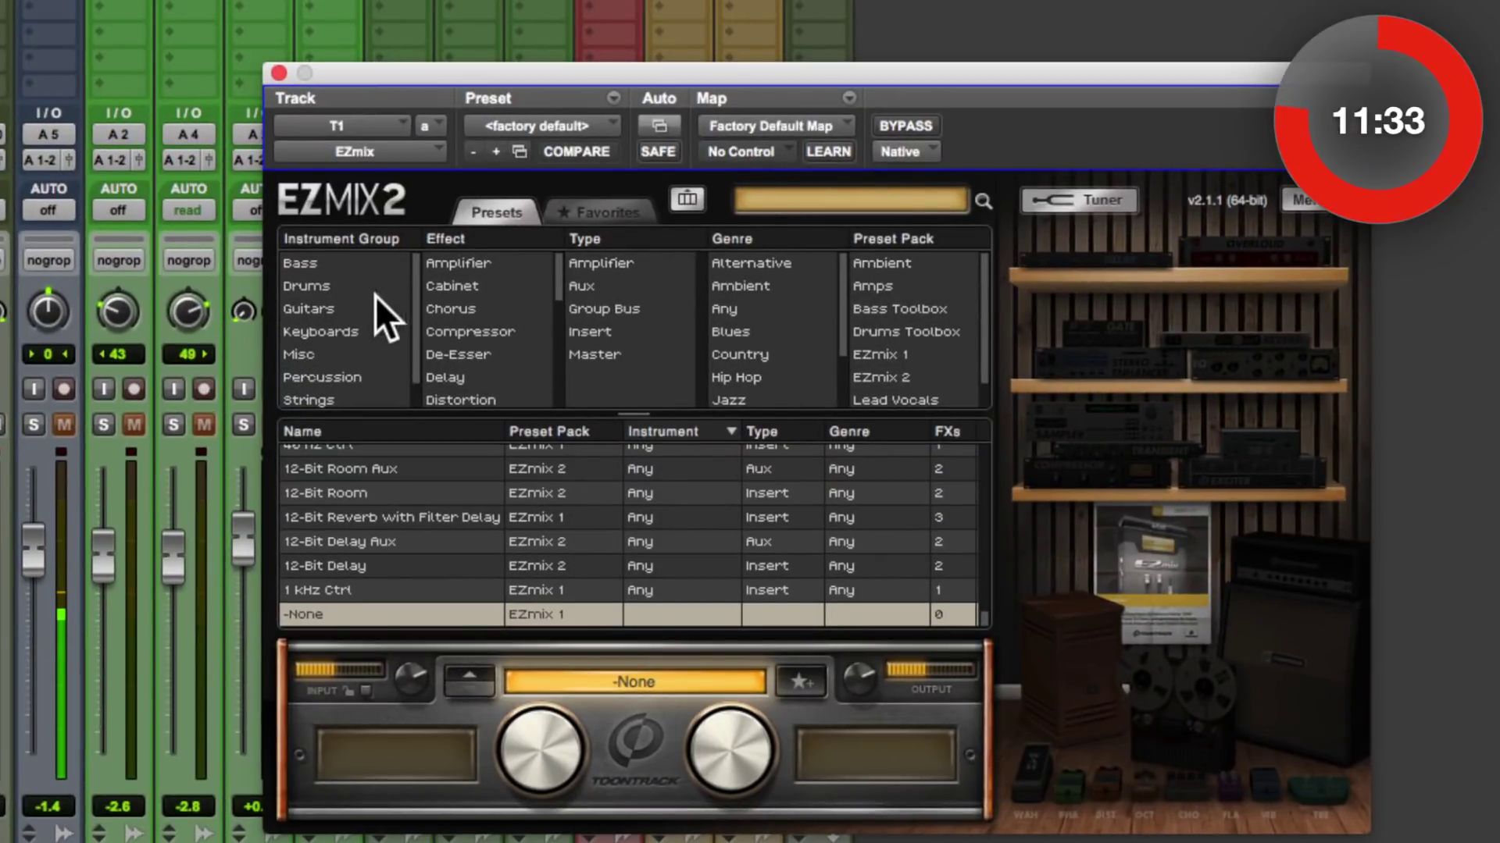
{"action": "left_click", "coordinate": [323, 286]}
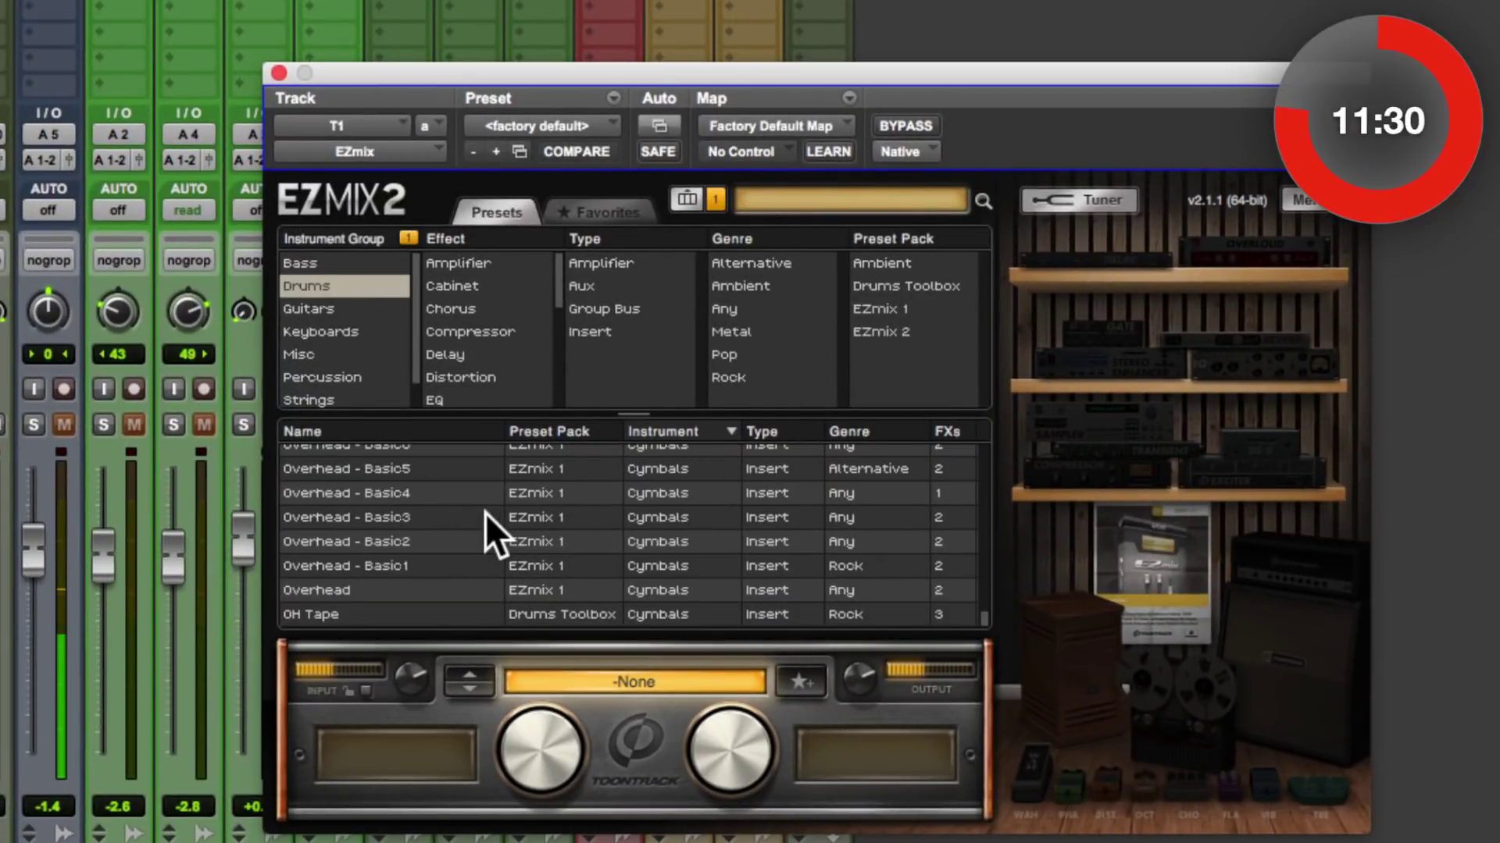
{"action": "scroll", "coordinate": [485, 513], "scroll_direction": "up", "scroll_amount": 10}
{"action": "scroll", "coordinate": [485, 513], "scroll_direction": "up", "scroll_amount": 15}
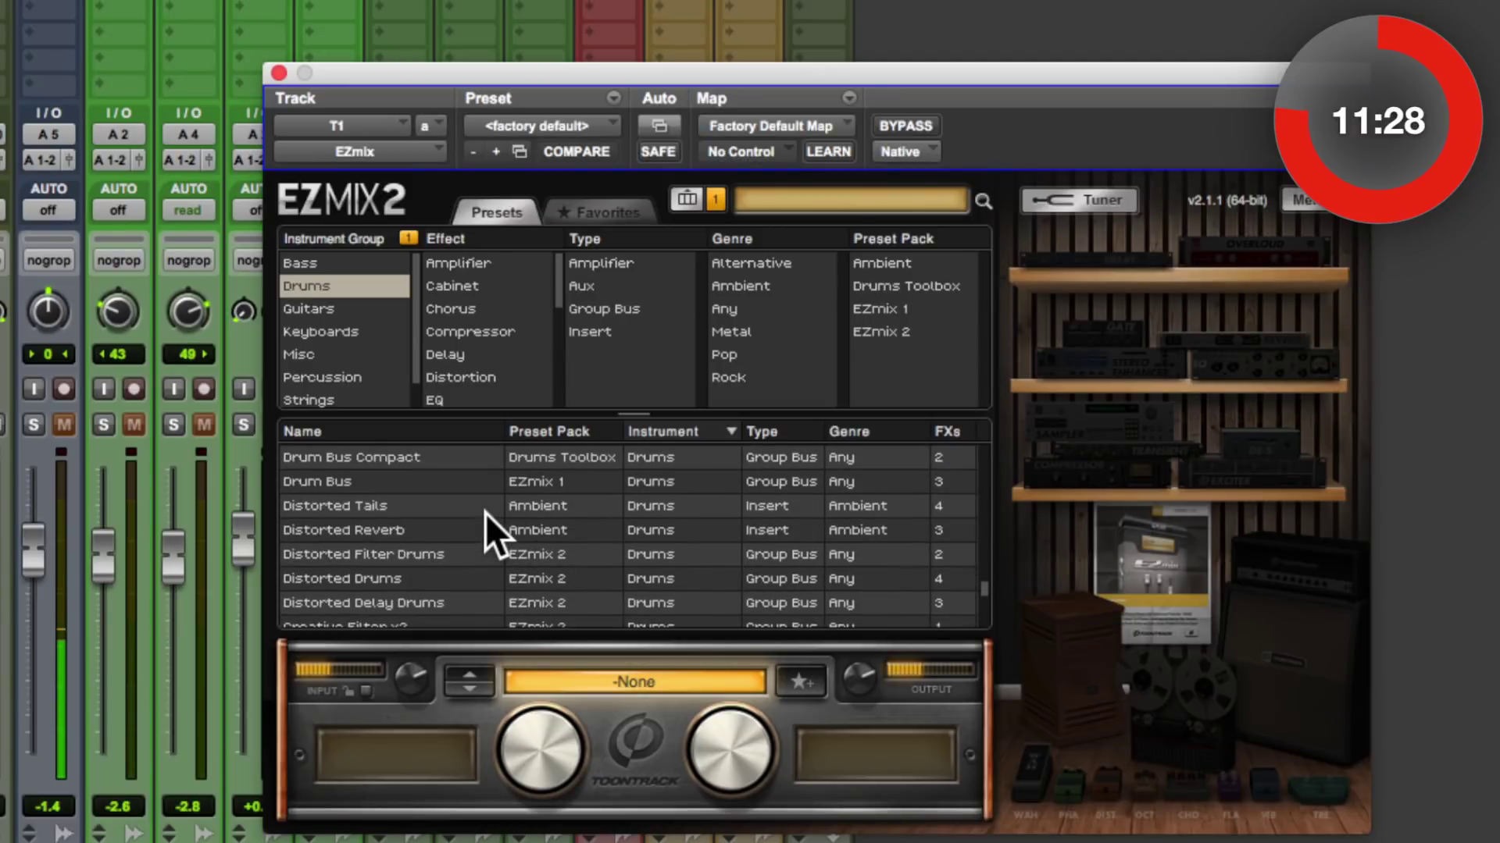
{"action": "scroll", "coordinate": [485, 512], "scroll_direction": "up", "scroll_amount": 10}
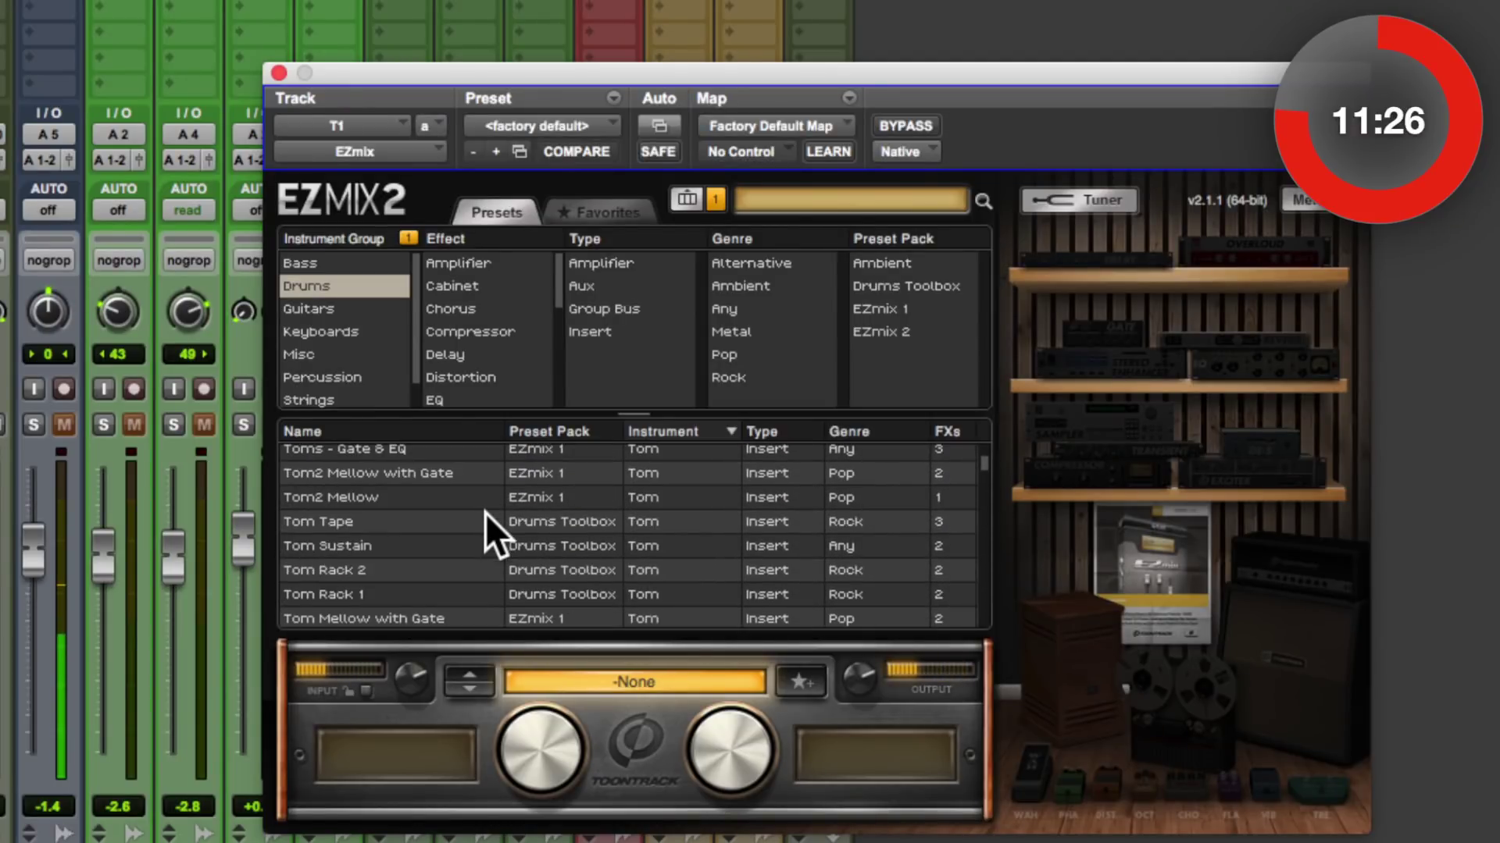
{"action": "scroll", "coordinate": [485, 531], "scroll_direction": "down", "scroll_amount": 2}
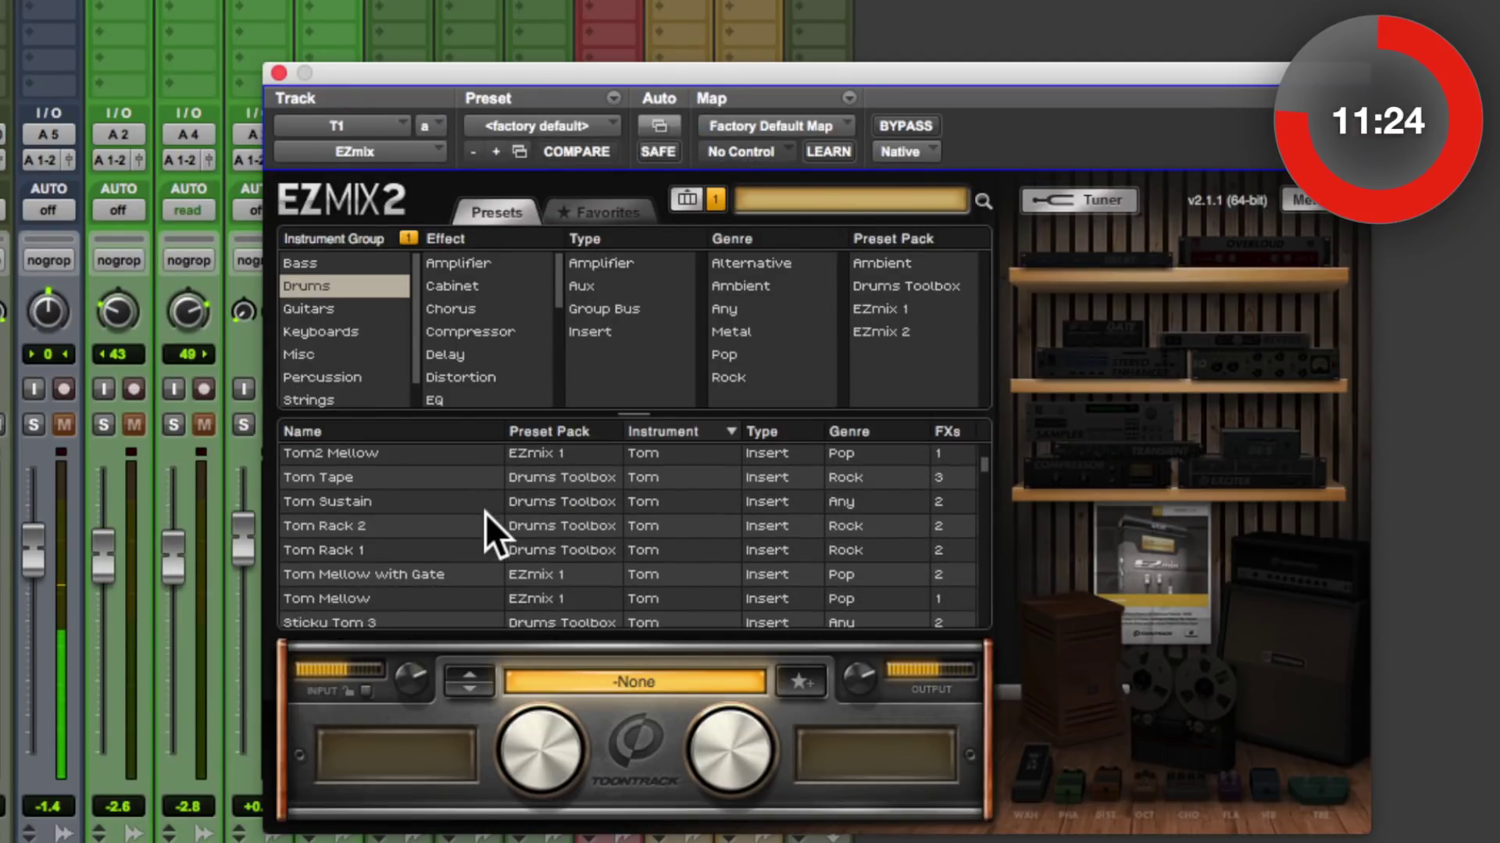
{"action": "left_click", "coordinate": [401, 549]}
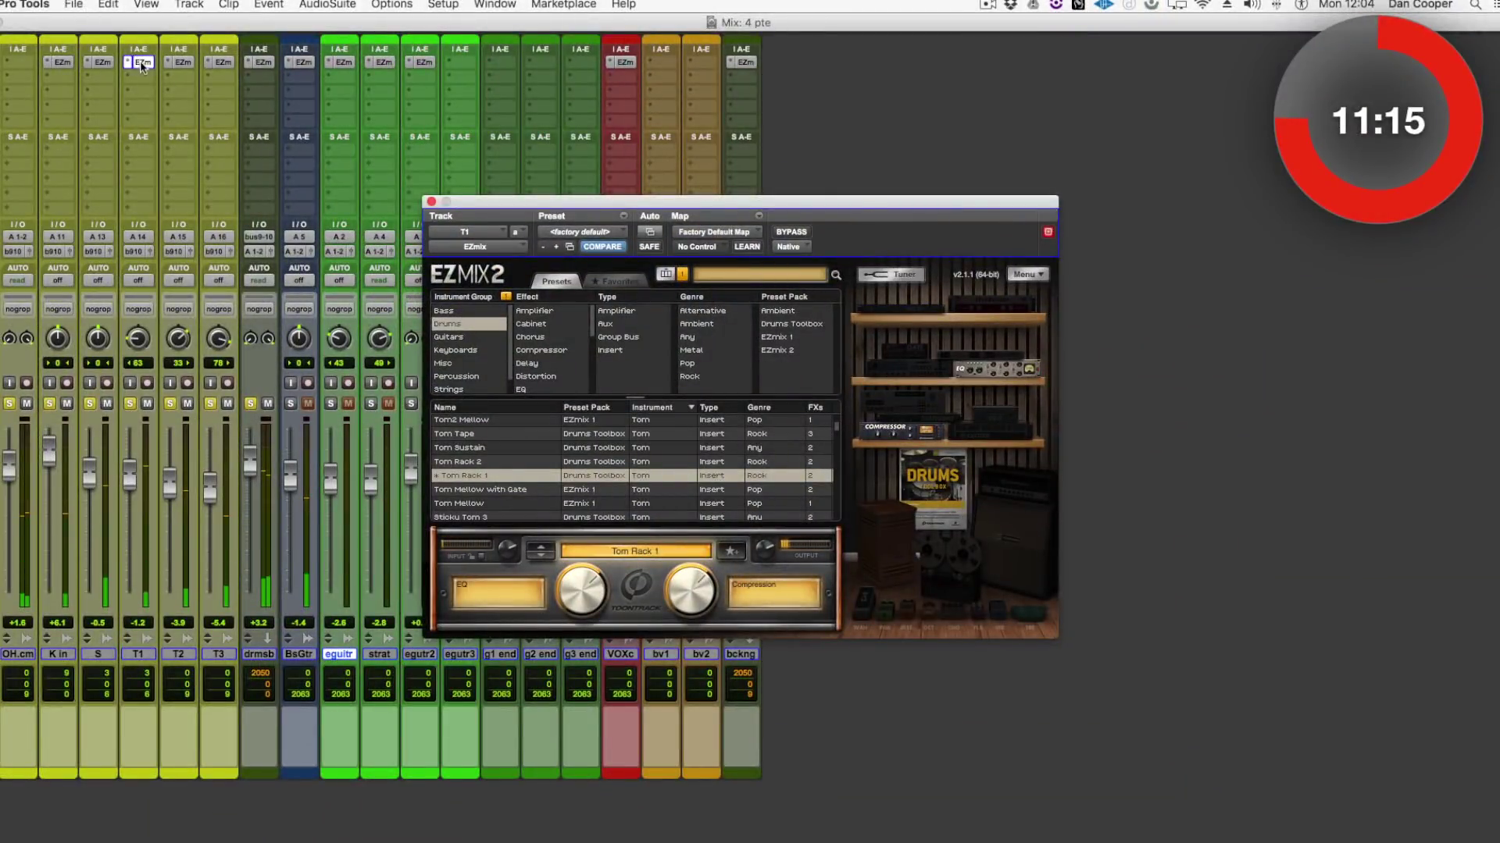
{"action": "left_click", "coordinate": [142, 65]}
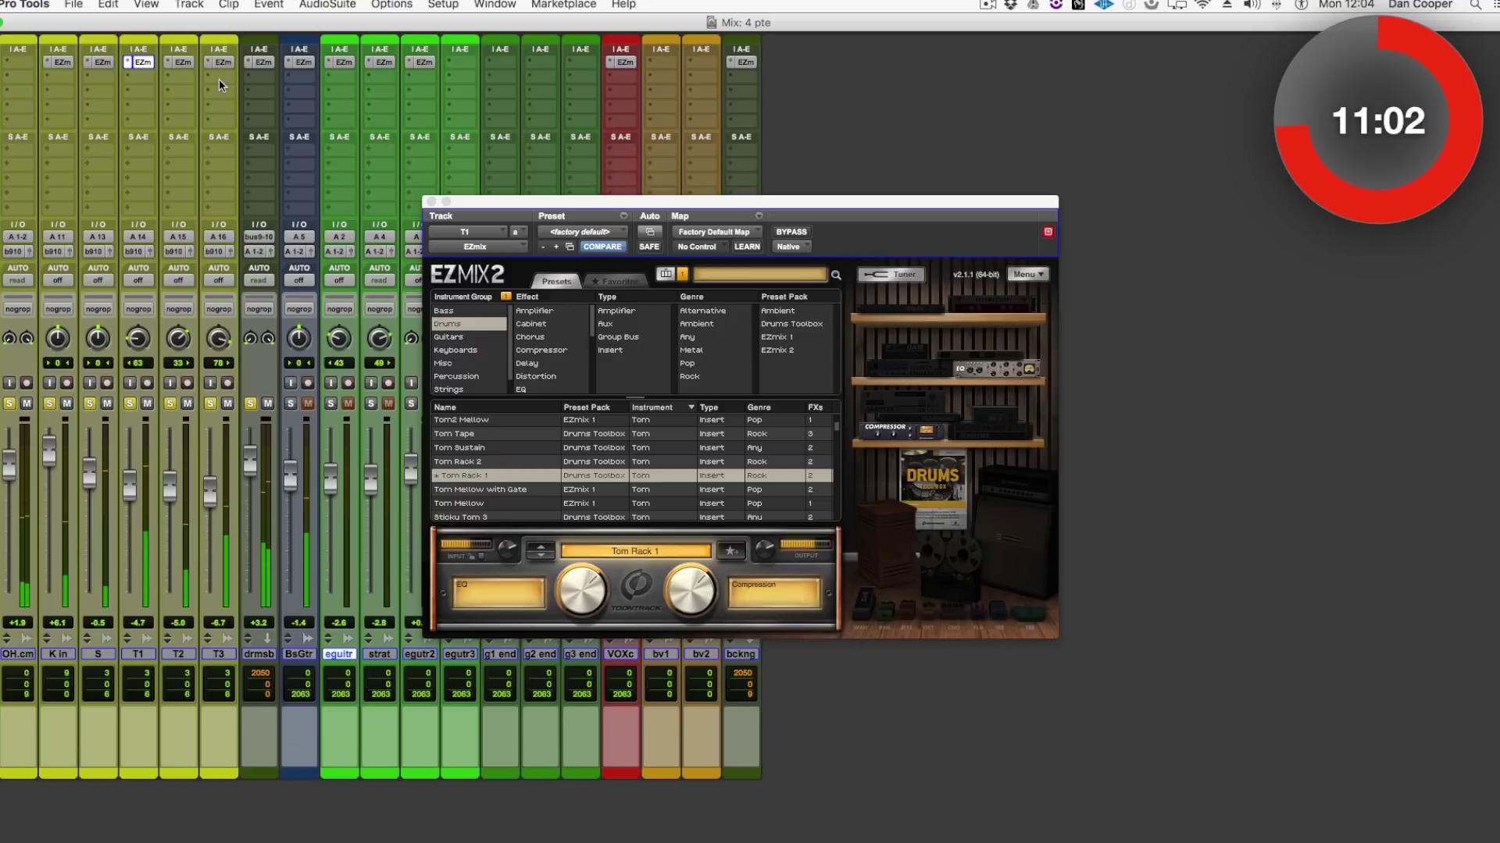
Open EZmix on the drums bus and filter its presets to the Drums group to find the group bus presets
{"action": "left_click", "coordinate": [262, 63]}
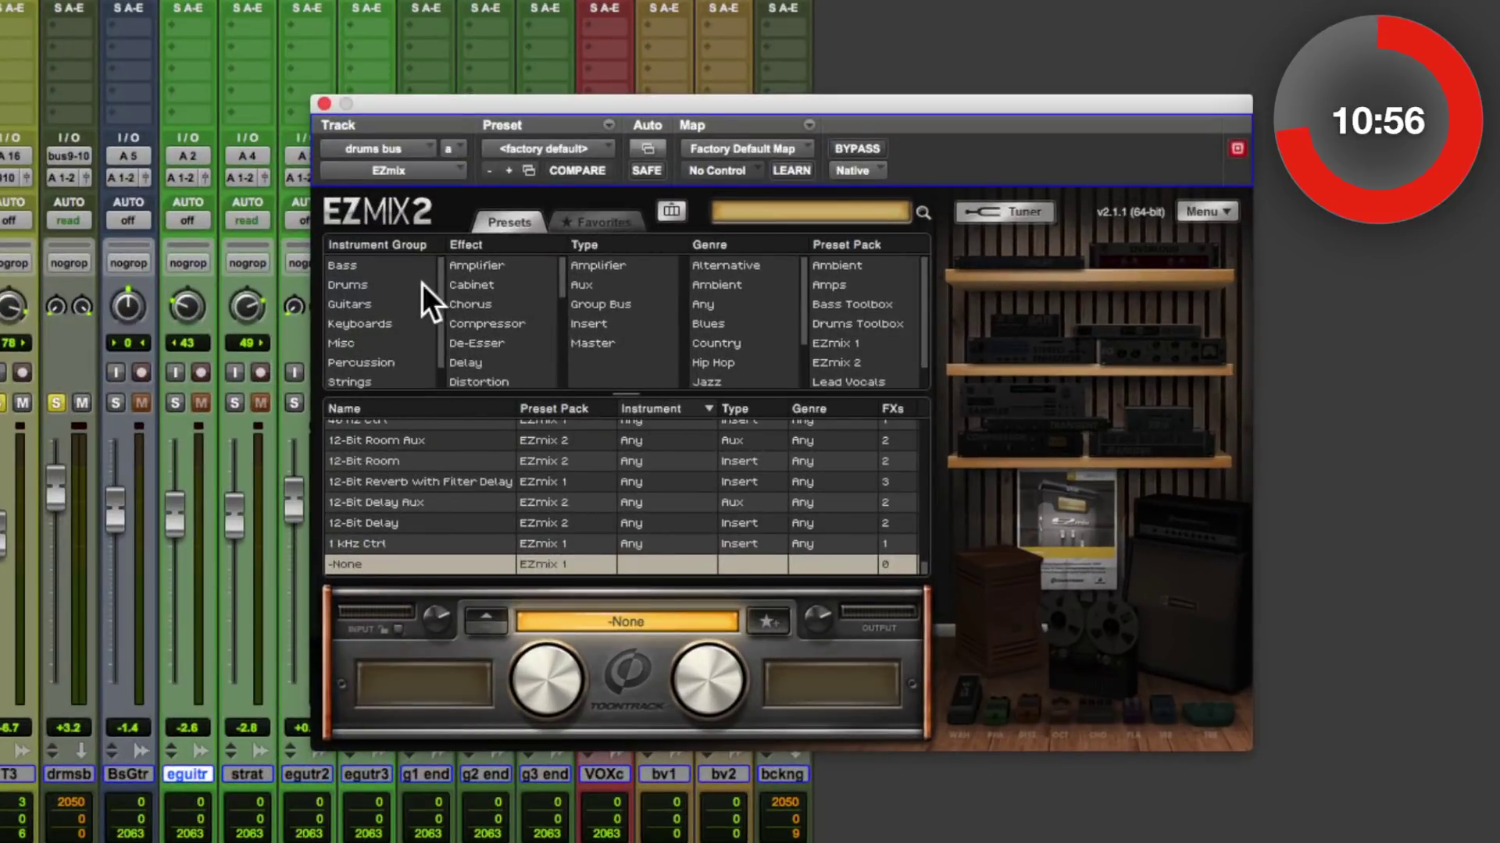
{"action": "left_click", "coordinate": [461, 322]}
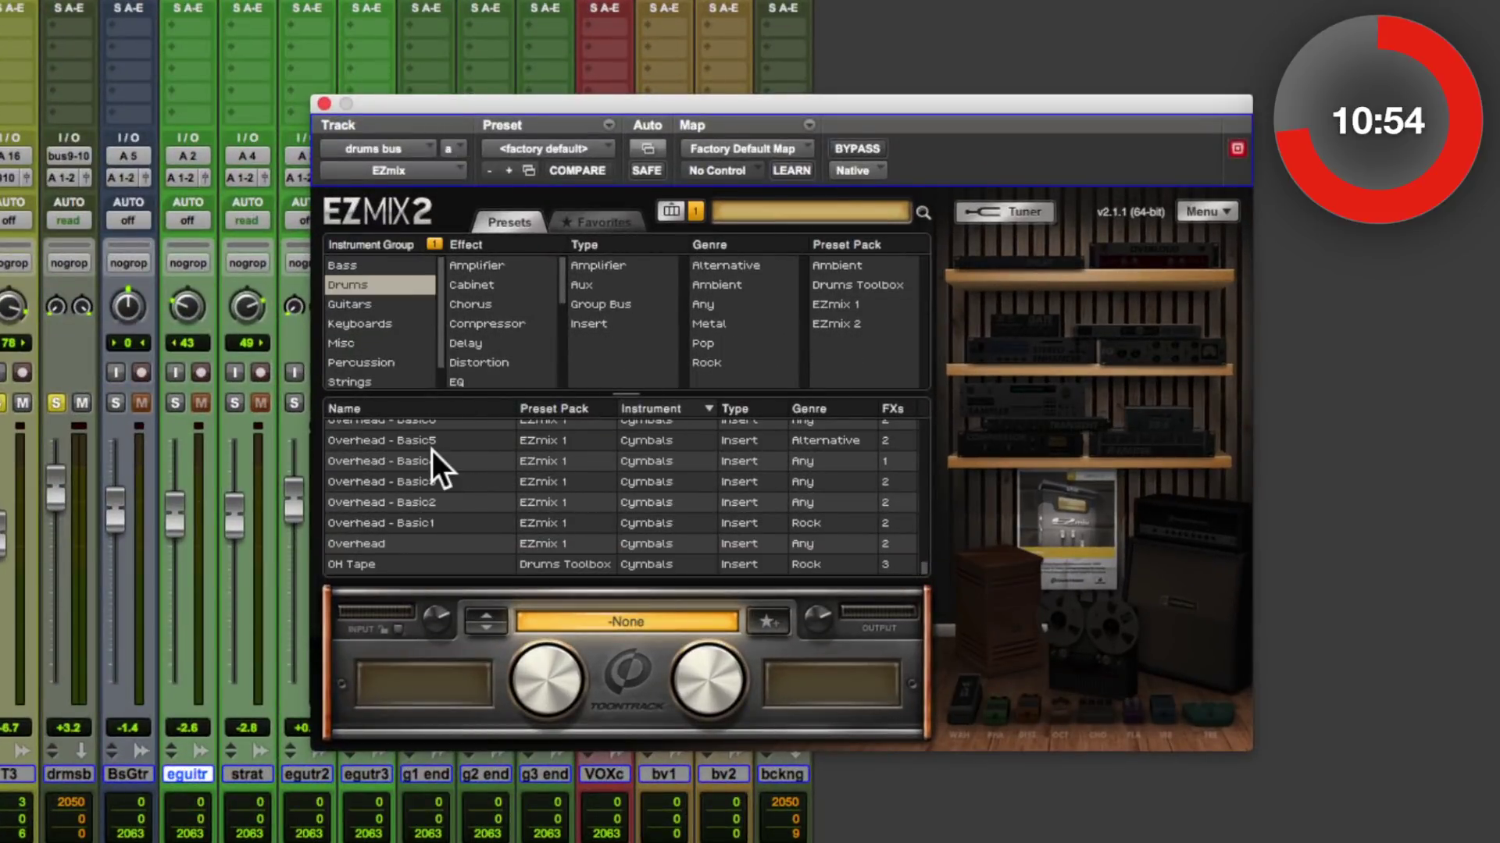
{"action": "scroll", "coordinate": [433, 451], "scroll_direction": "up", "scroll_amount": 10}
{"action": "scroll", "coordinate": [432, 452], "scroll_direction": "down", "scroll_amount": 1}
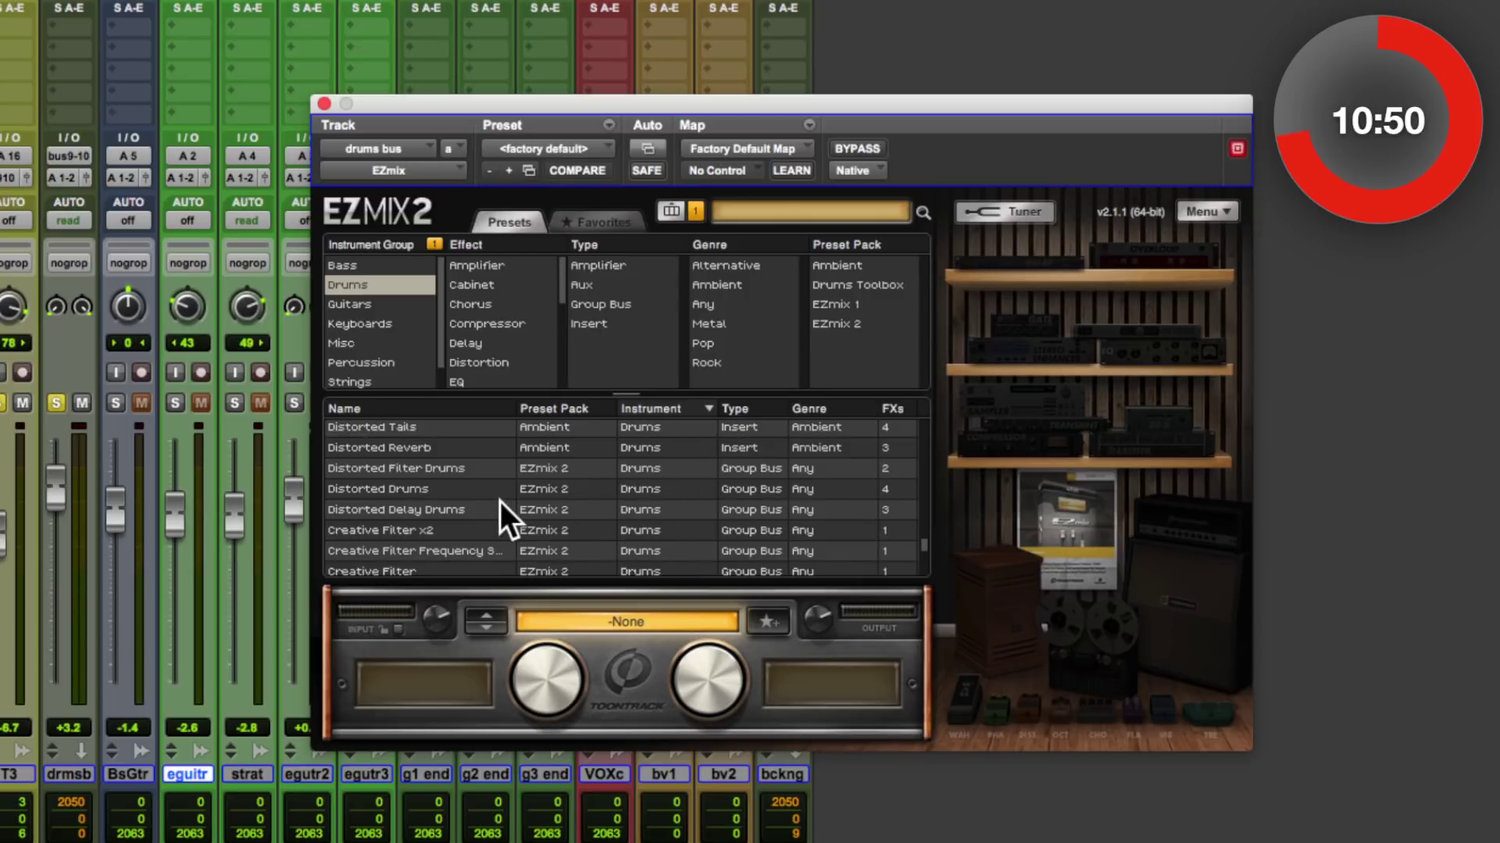
Audition the Distorted Reverb, Distorted Drums and Drum Bus Warm presets on the drums bus
{"action": "left_click", "coordinate": [452, 447]}
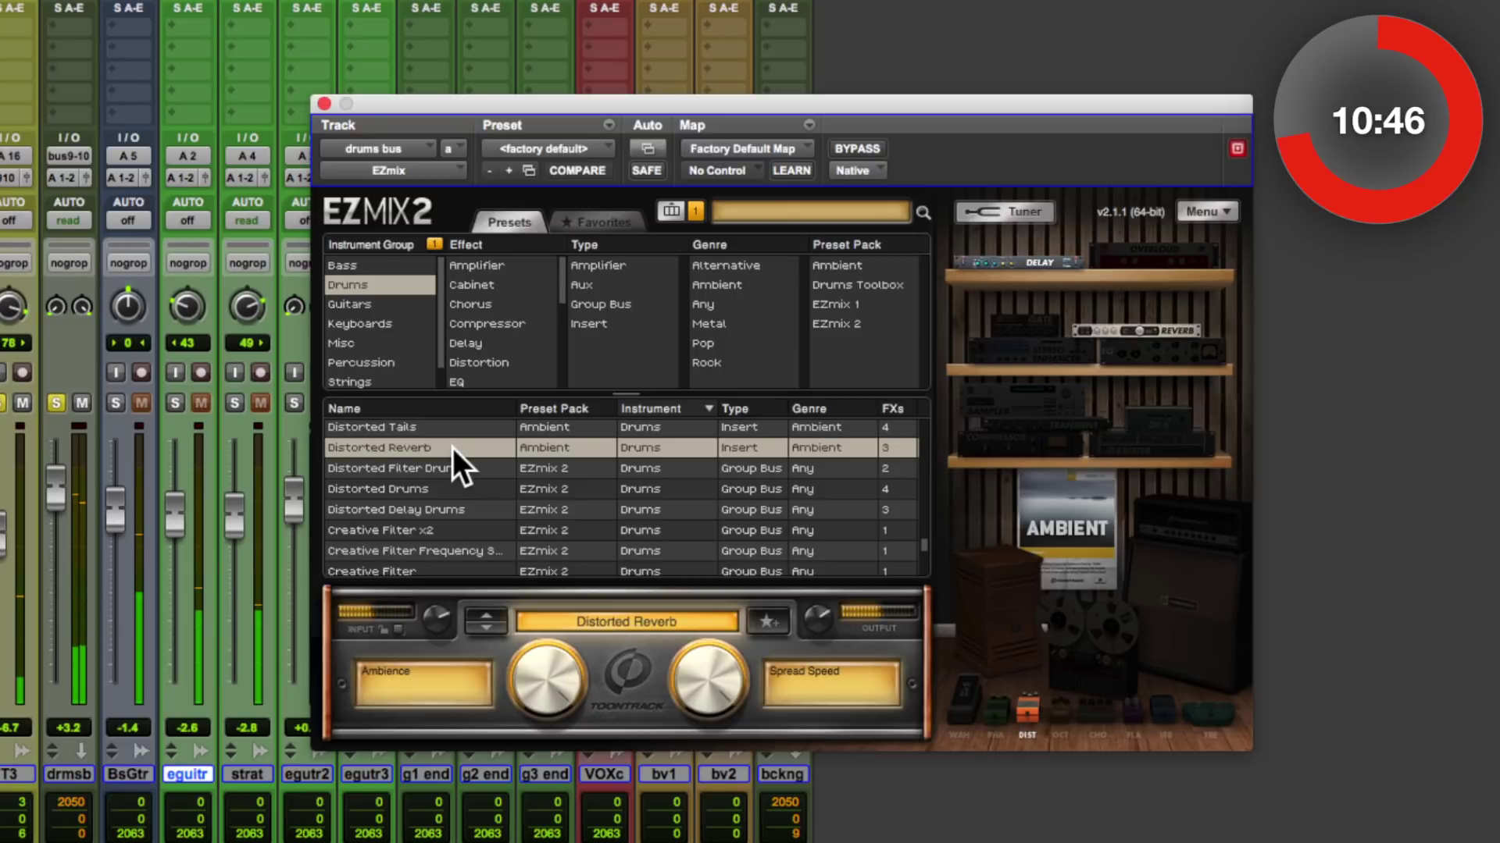
{"action": "left_click", "coordinate": [442, 489]}
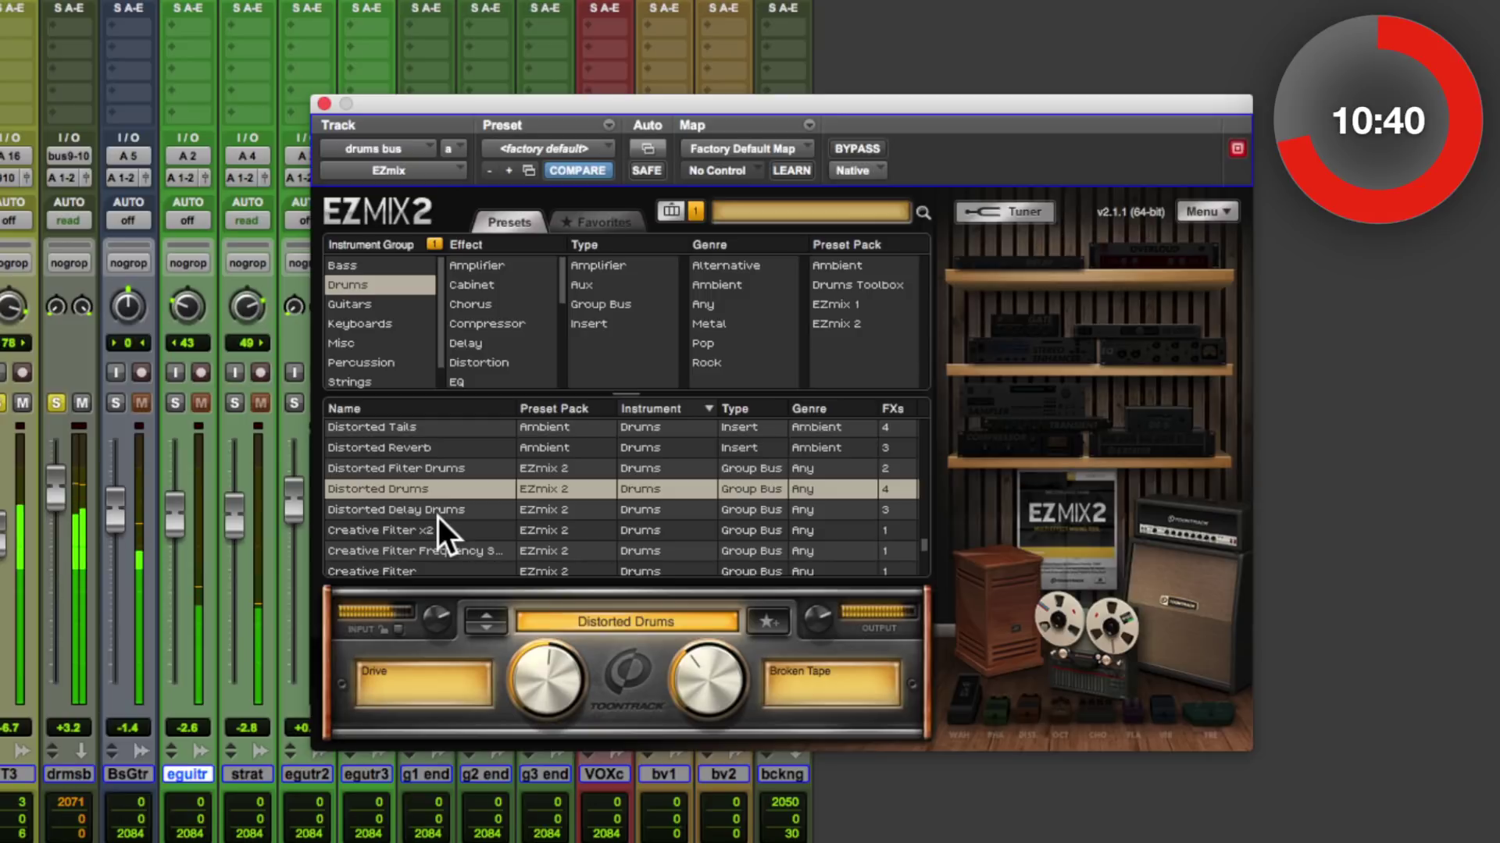
{"action": "scroll", "coordinate": [438, 517], "scroll_direction": "up", "scroll_amount": 5}
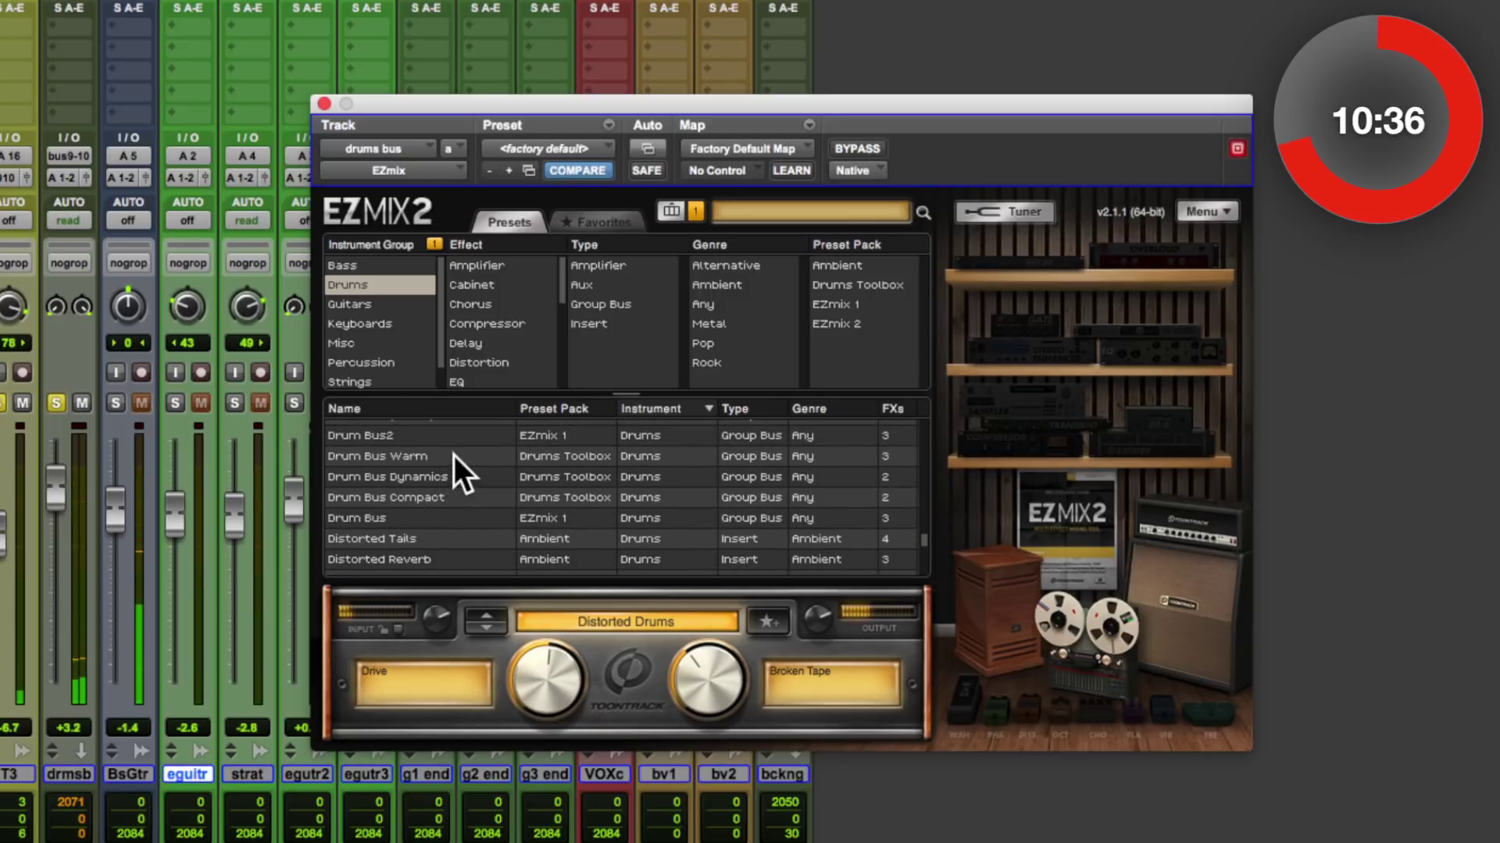
{"action": "left_click", "coordinate": [453, 456]}
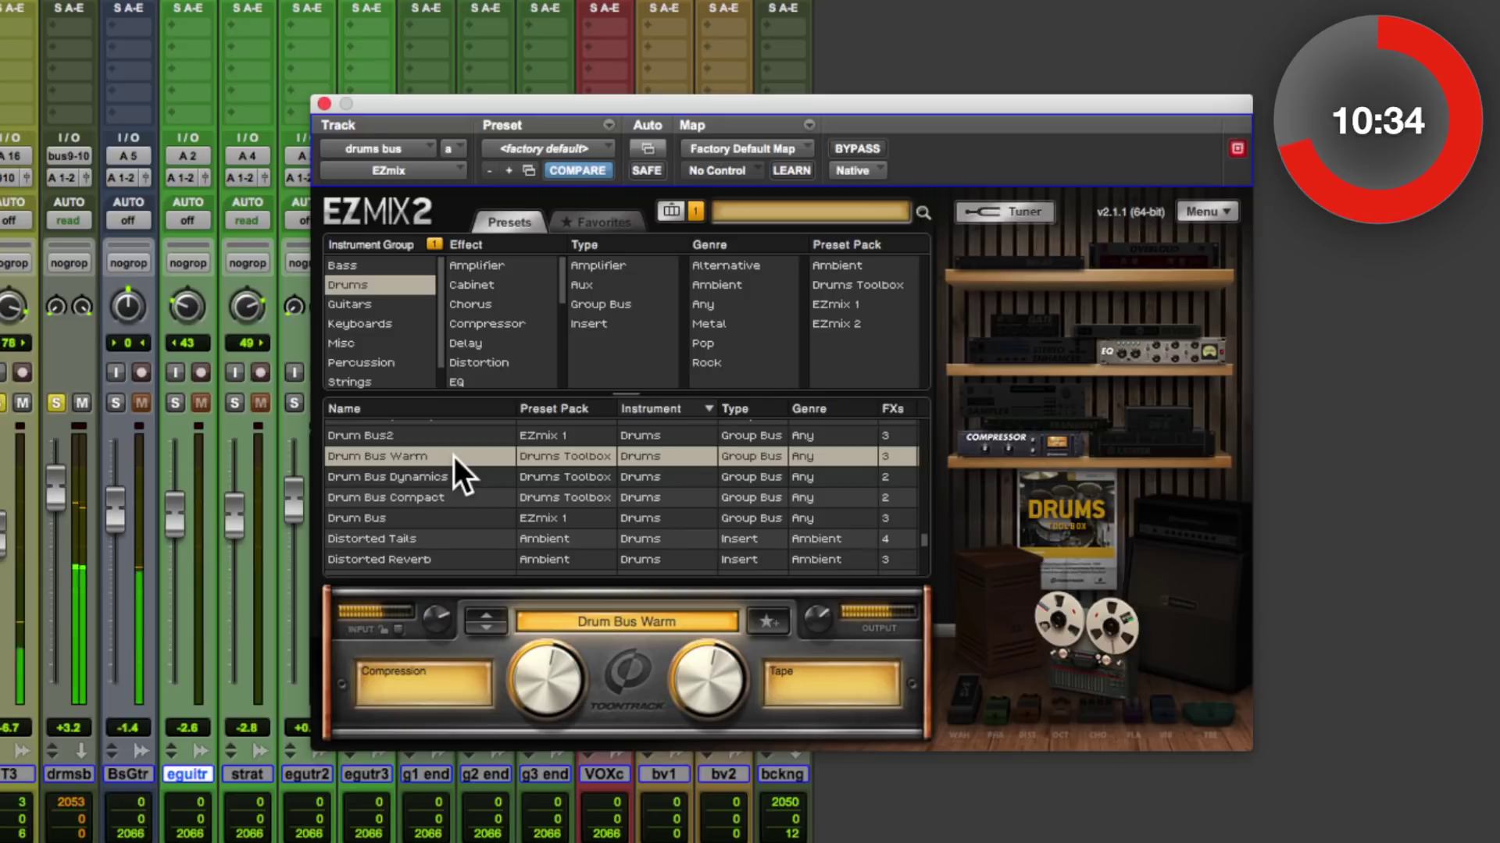
Load the Drum Bus2 preset on the drums bus and raise its Compression amount
{"action": "scroll", "coordinate": [455, 475], "scroll_direction": "up", "scroll_amount": 1}
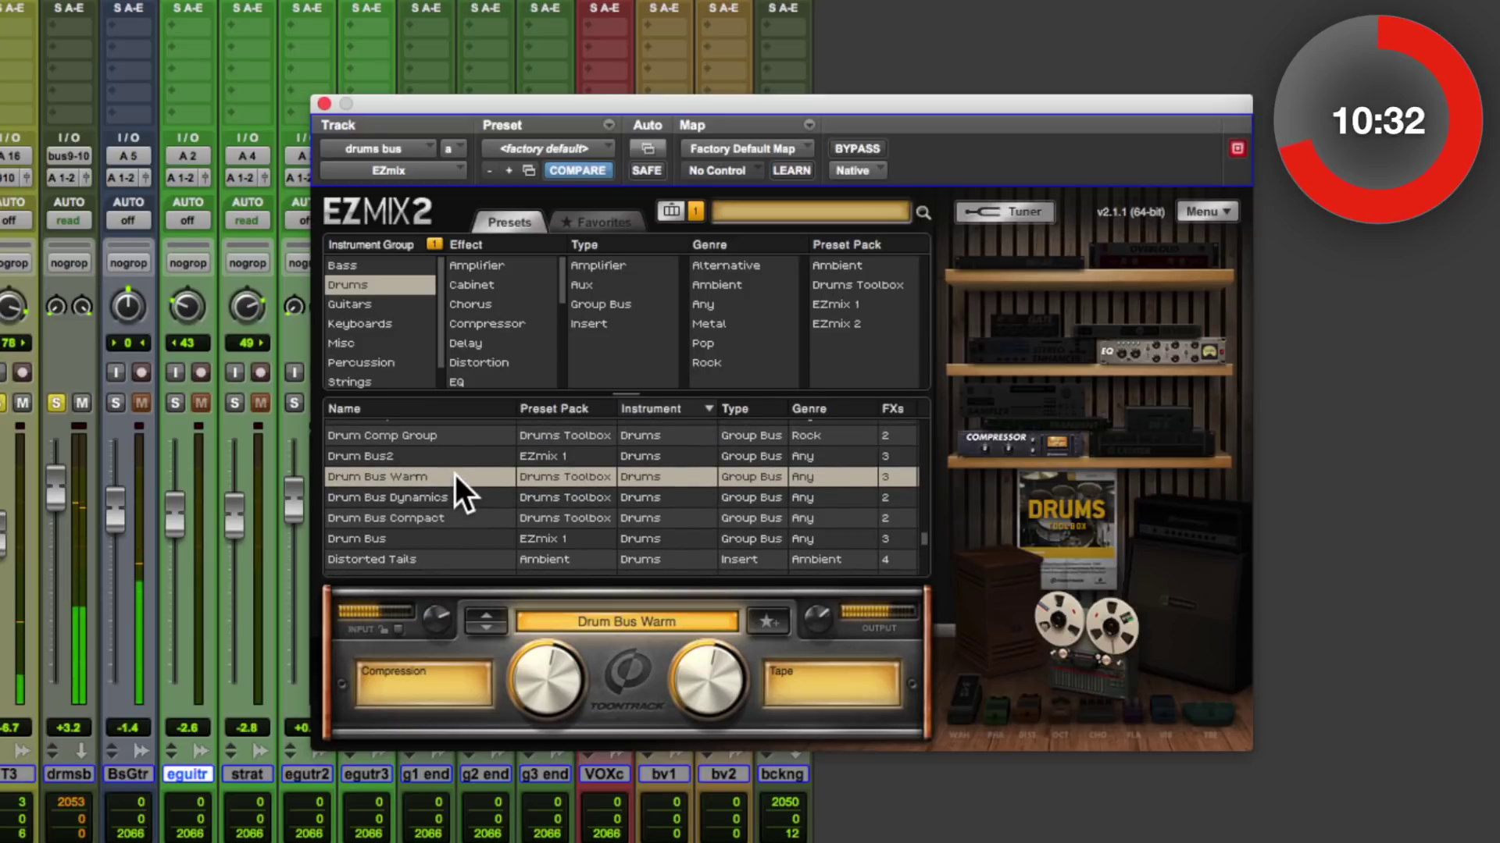
{"action": "left_click", "coordinate": [427, 456]}
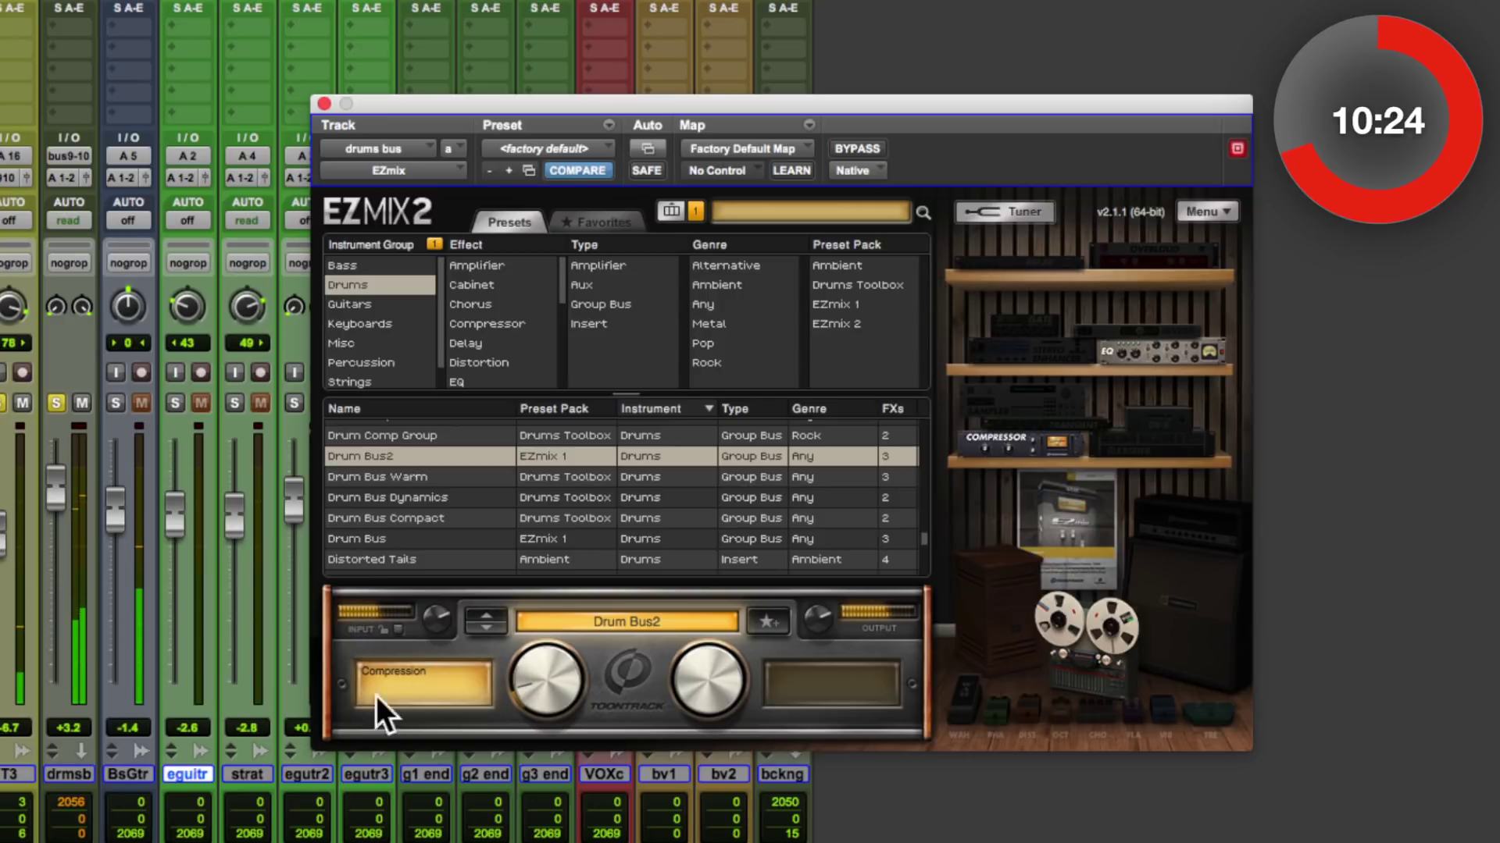
{"action": "left_click_drag", "start_coordinate": [544, 681], "coordinate": [557, 650]}
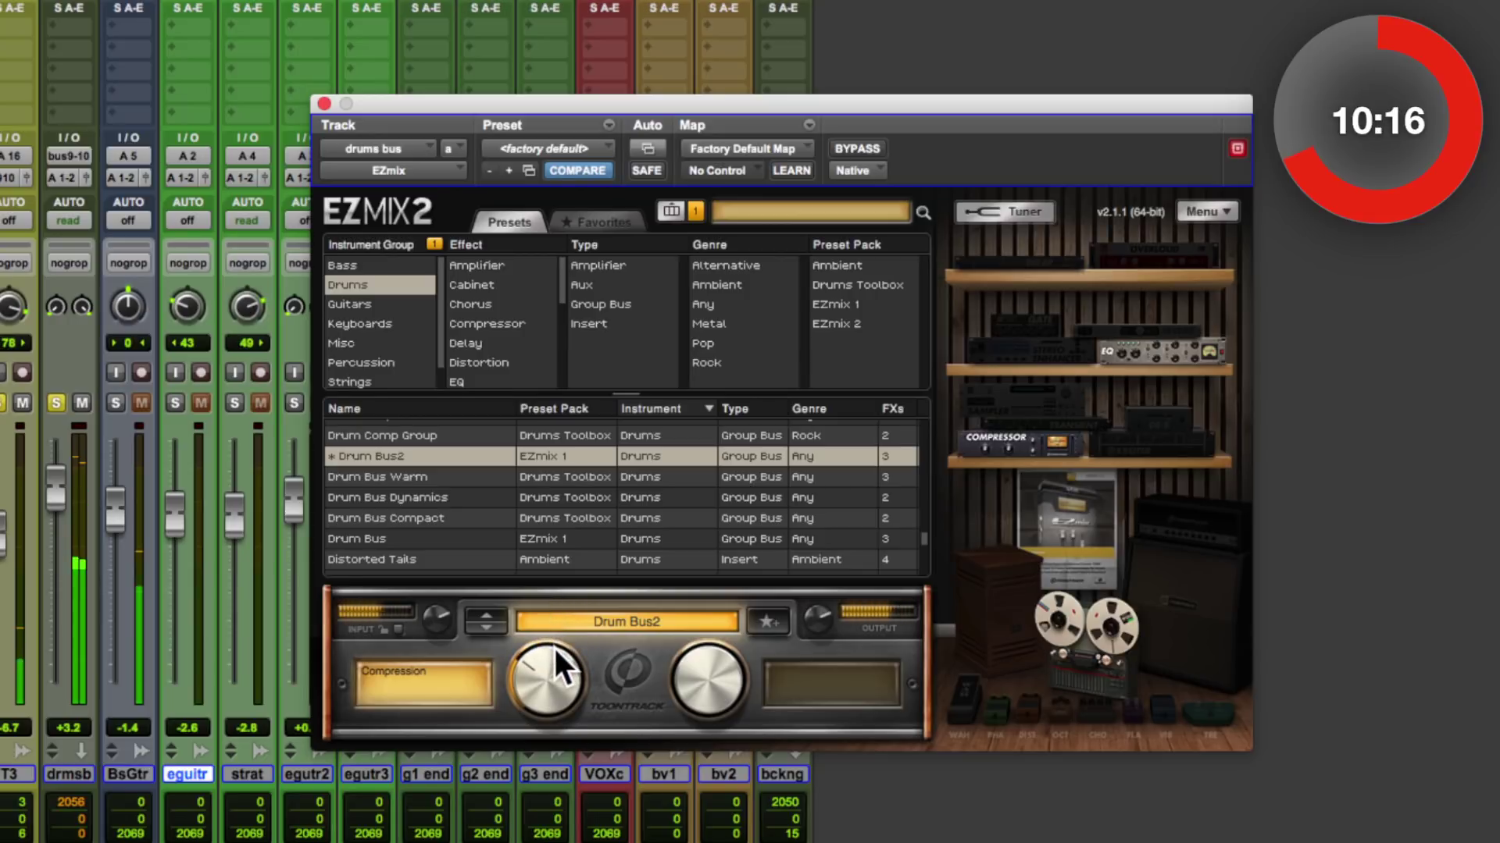
Select the drum tracks through the drums bus and toggle bypass on their EZmix inserts to compare the processing
{"action": "key", "text": "shift+s"}
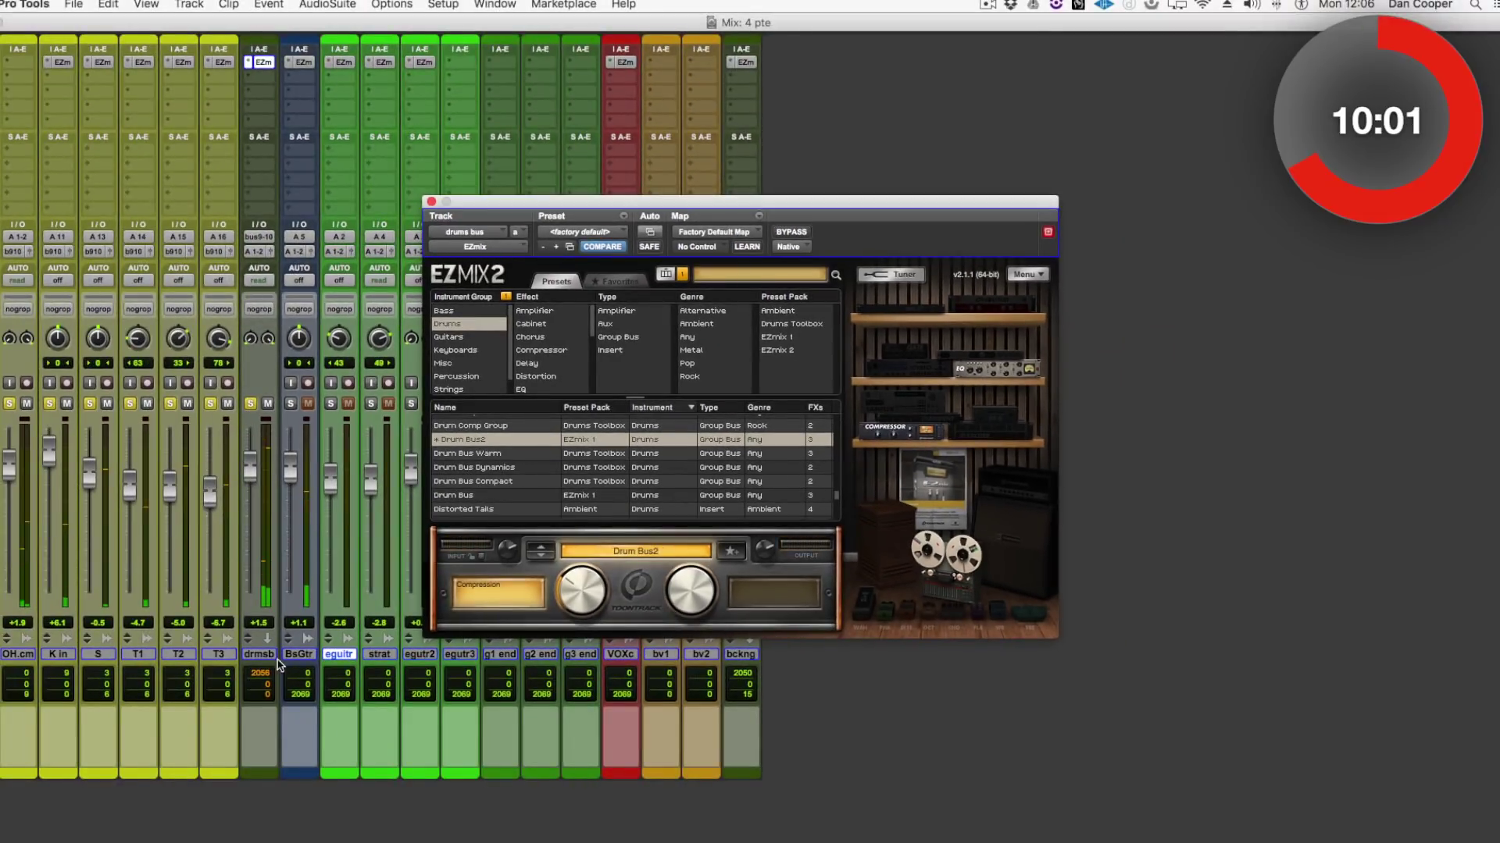
{"action": "left_click", "coordinate": [276, 659]}
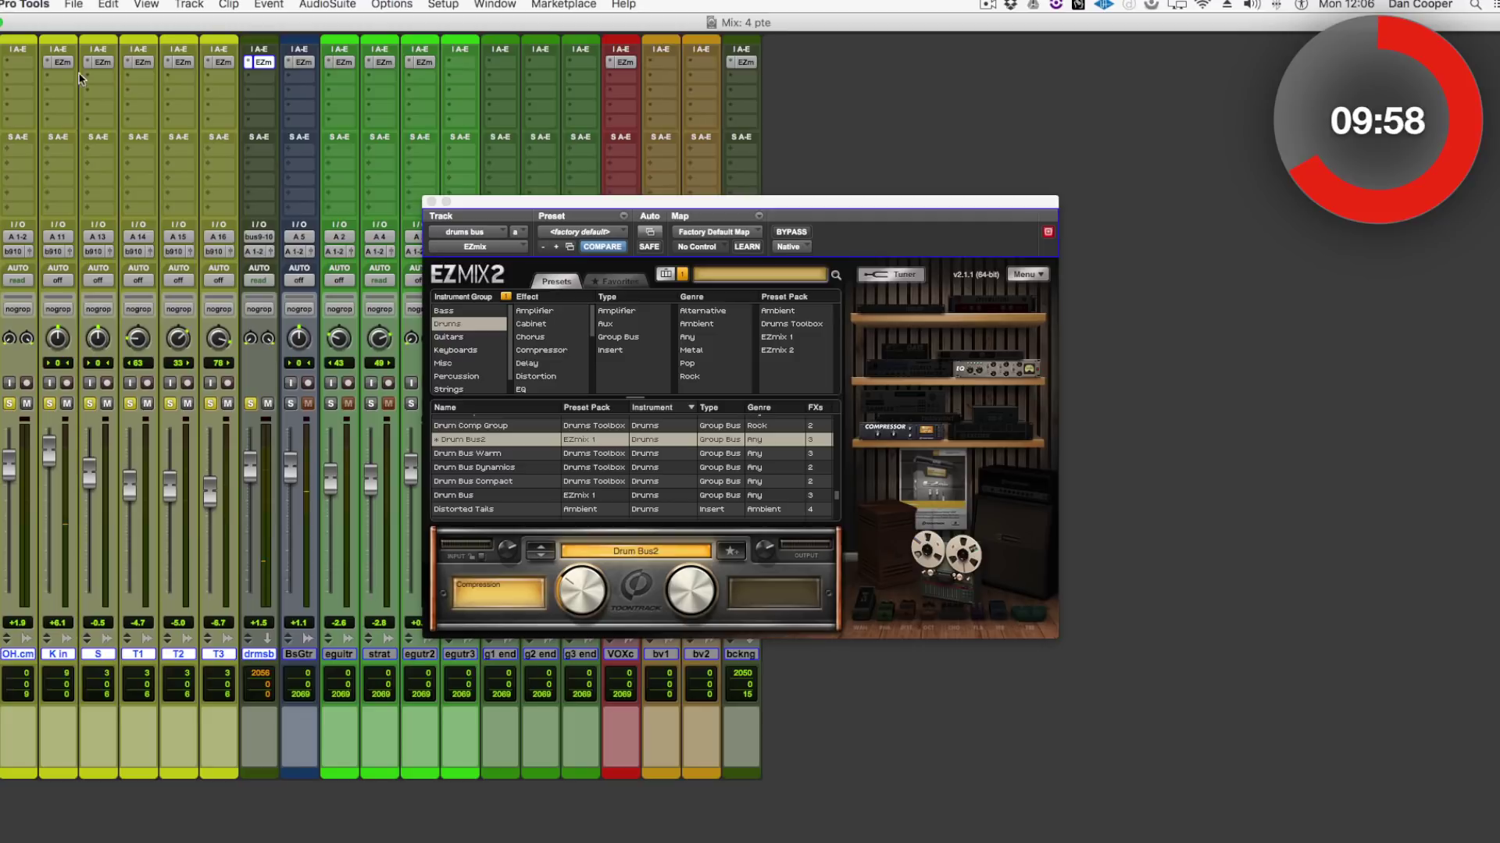
{"action": "left_click", "coordinate": [217, 59], "text": "alt+super"}
Open EZmix on the Bass Guitar track and filter its presets to the Bass group with the Amplifier effect
{"action": "left_click", "coordinate": [303, 63]}
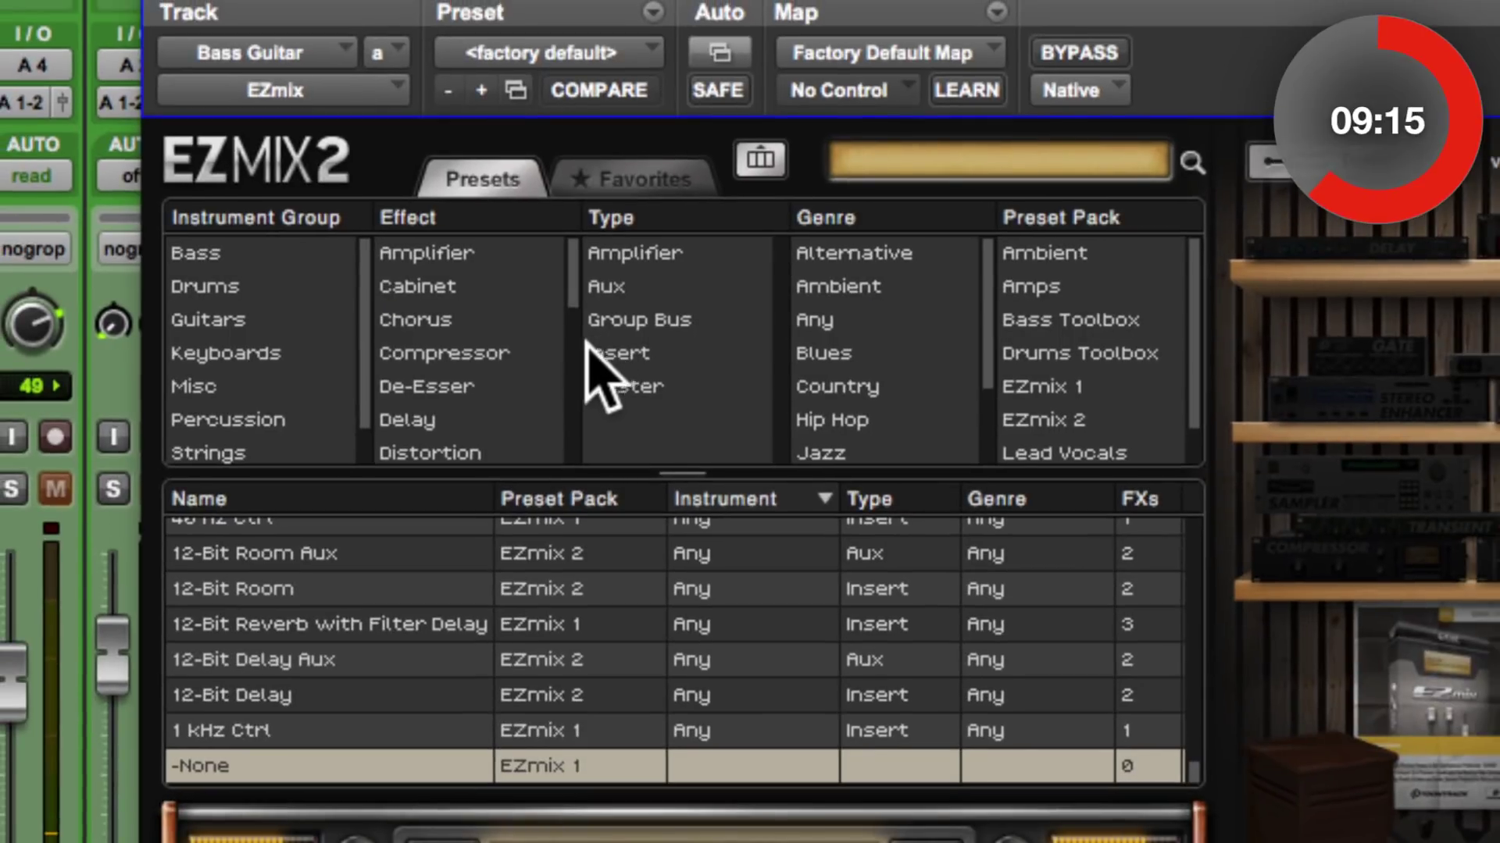
{"action": "left_click", "coordinate": [263, 256]}
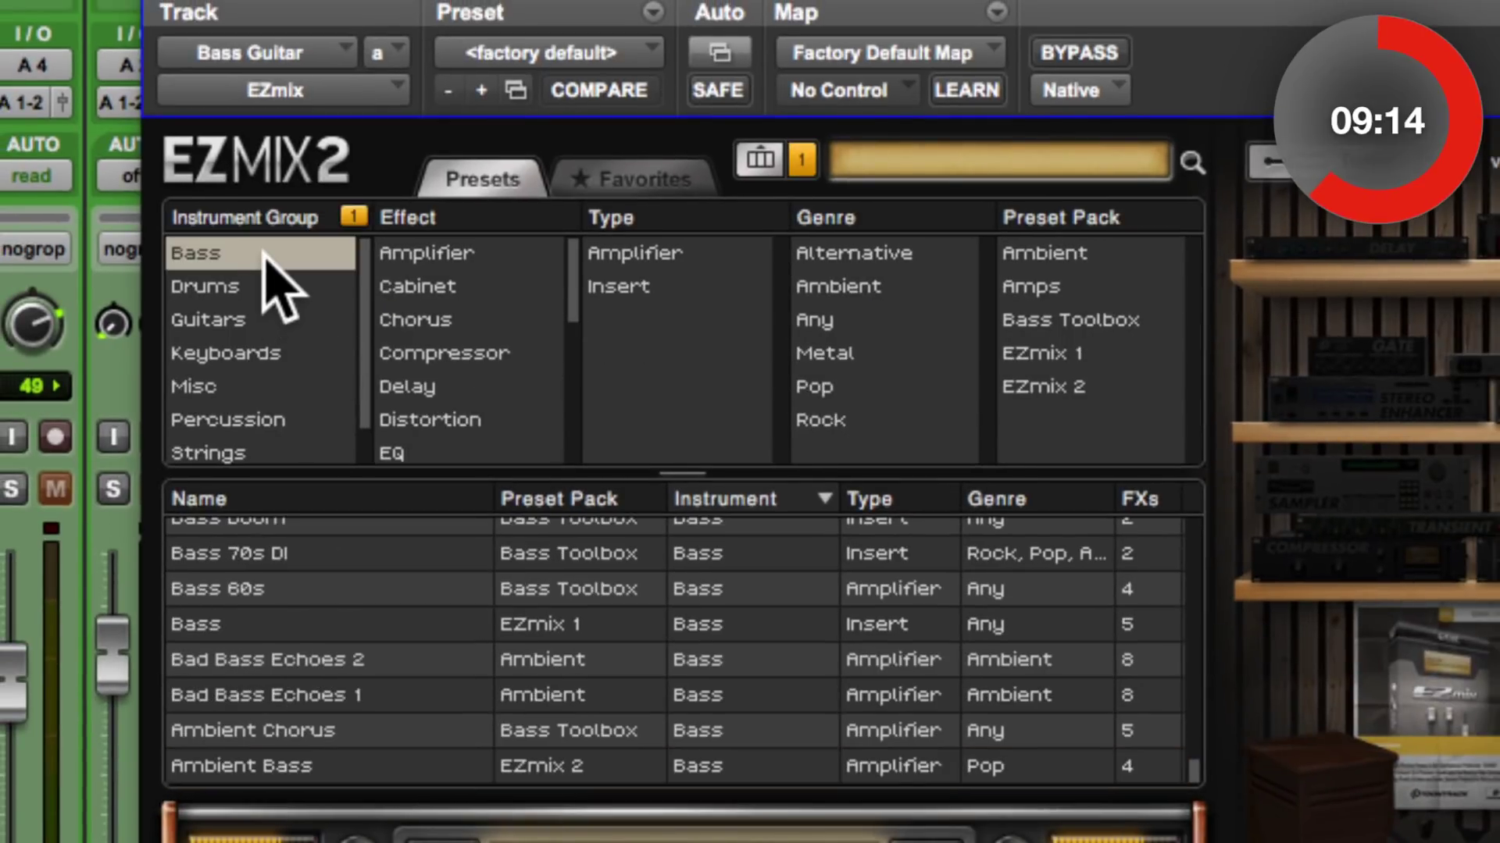
{"action": "left_click", "coordinate": [471, 255]}
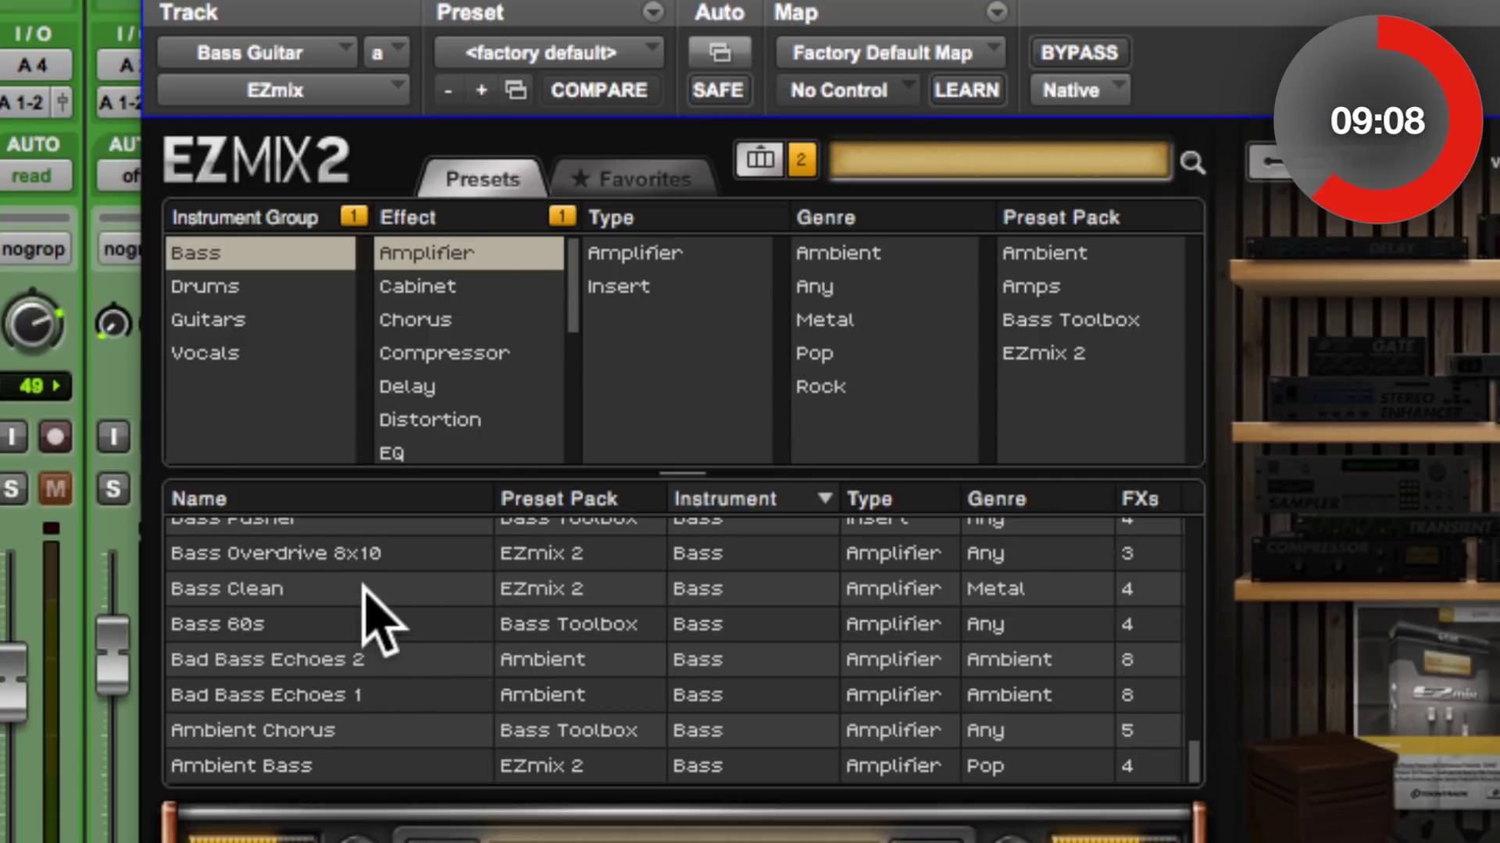
Audition the Bass Overdrive 8x10, Bass 60s, Ambient Chorus and Chorus Bass 810 presets on the Bass Guitar track
{"action": "left_click", "coordinate": [393, 556]}
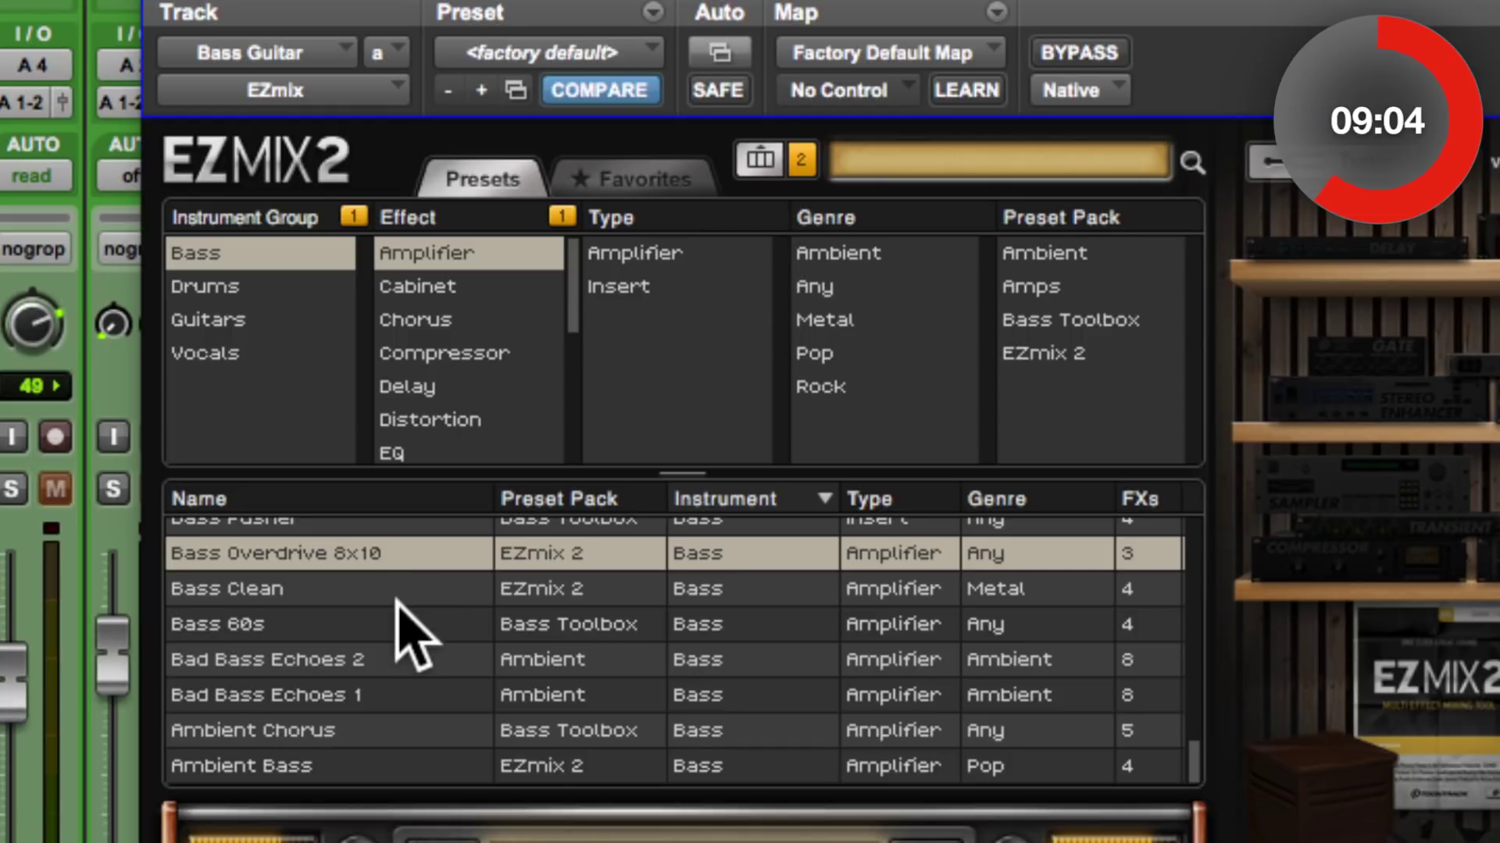
{"action": "left_click", "coordinate": [387, 624]}
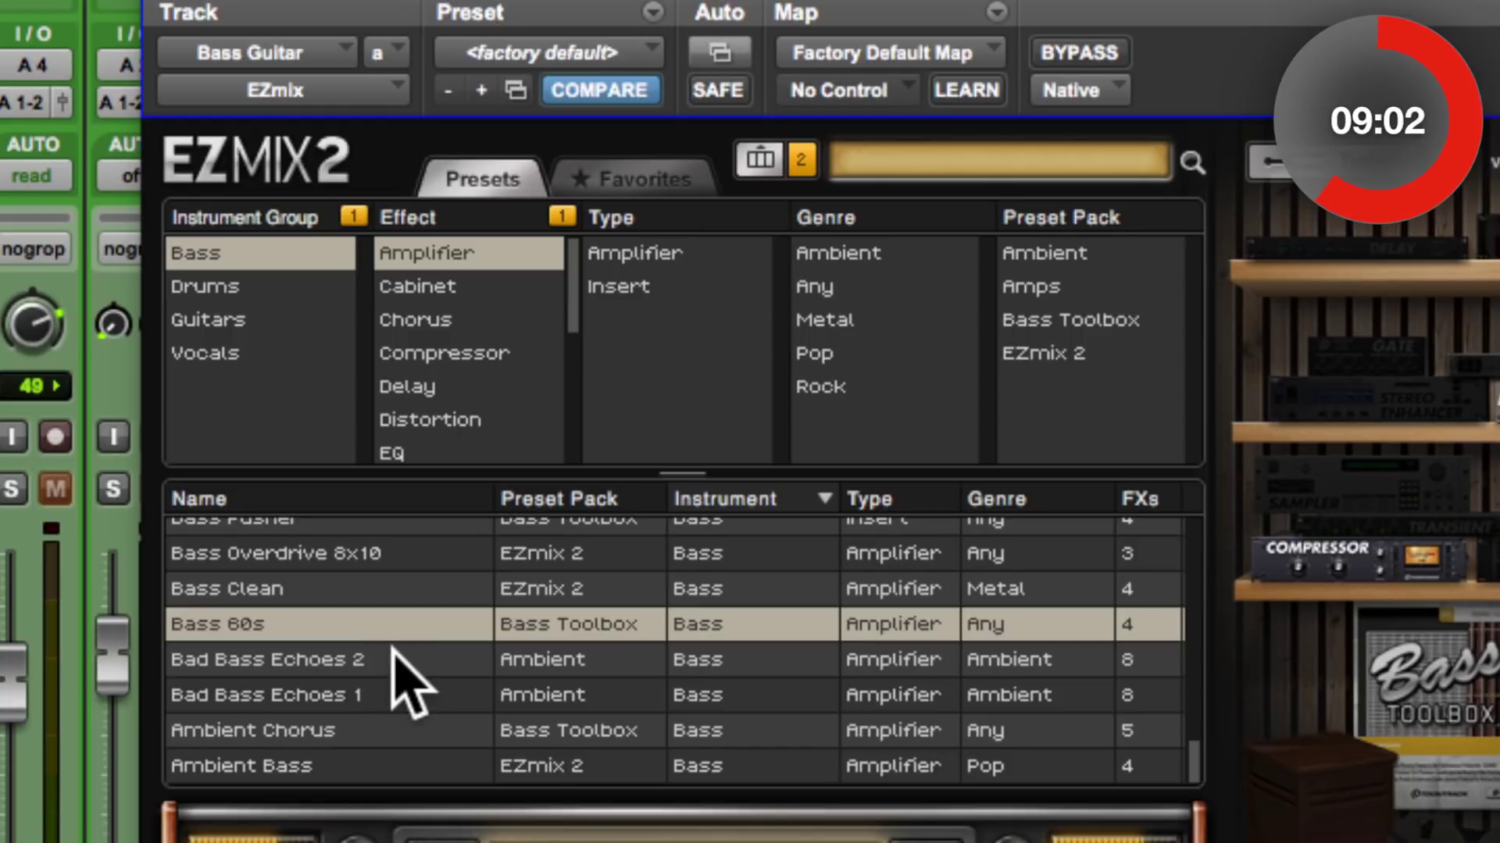
{"action": "left_click", "coordinate": [370, 728]}
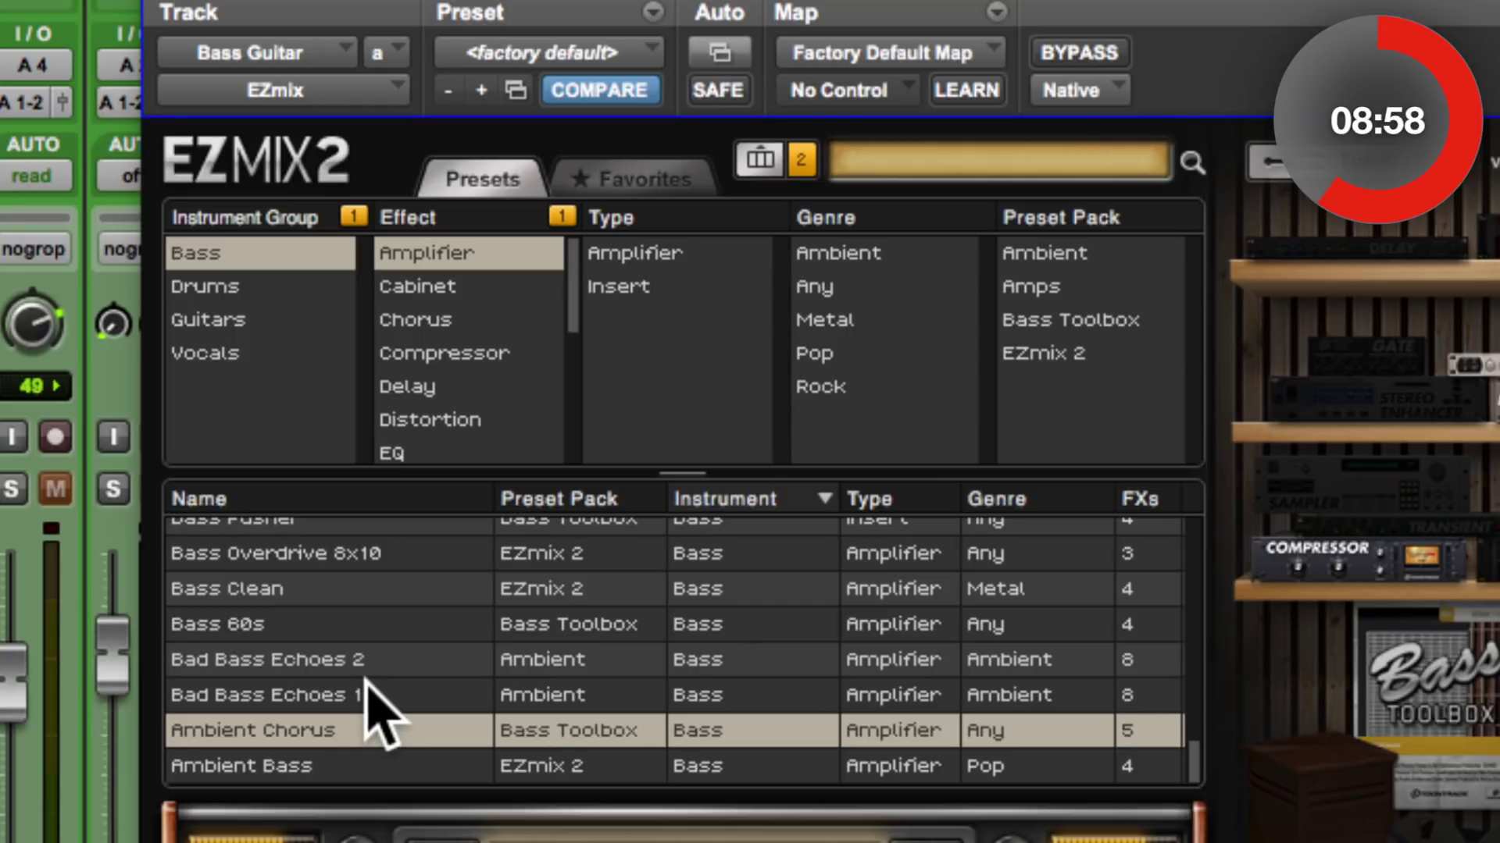
{"action": "scroll", "coordinate": [367, 688], "scroll_direction": "up", "scroll_amount": 5}
{"action": "left_click", "coordinate": [377, 601]}
{"action": "scroll", "coordinate": [405, 645], "scroll_direction": "up", "scroll_amount": 2}
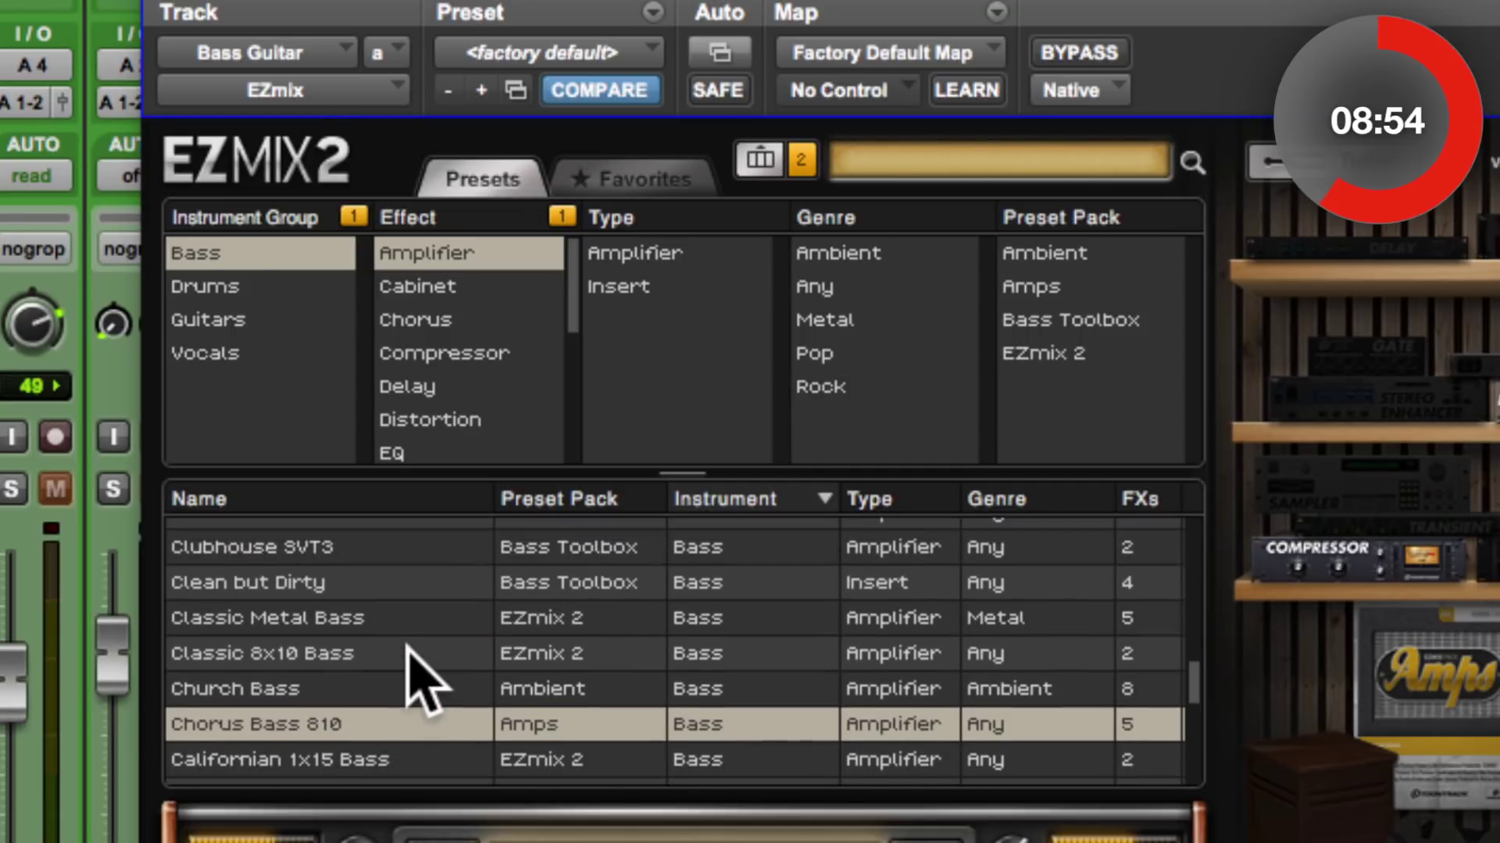
Audition the Furry Amp, Round Bass, Thumb Bass and Studio Combo presets on the Bass Guitar track
{"action": "scroll", "coordinate": [387, 617], "scroll_direction": "up", "scroll_amount": 5}
{"action": "left_click", "coordinate": [391, 611]}
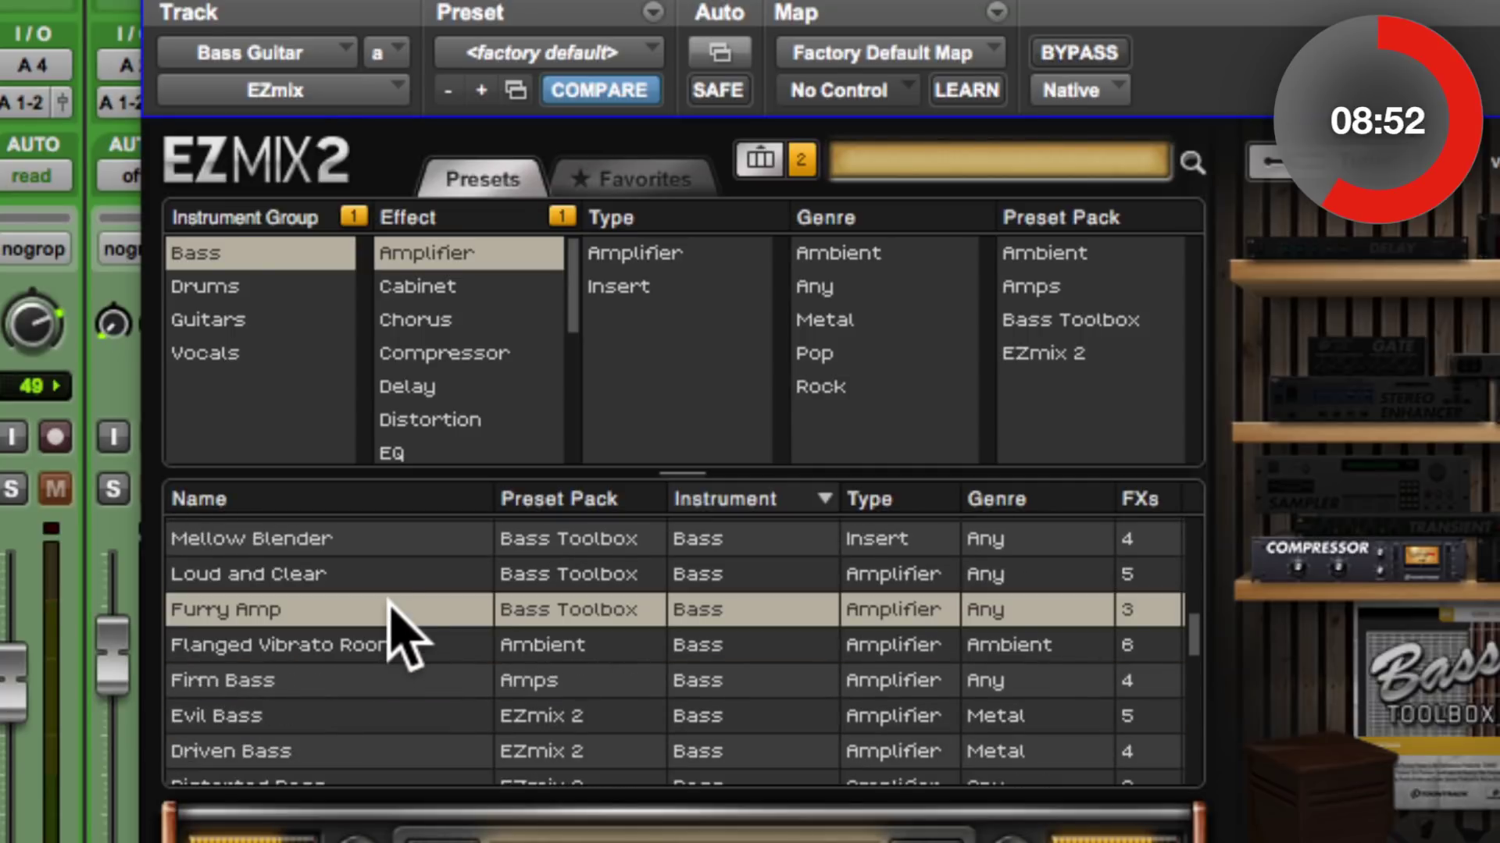
{"action": "scroll", "coordinate": [392, 613], "scroll_direction": "up", "scroll_amount": 5}
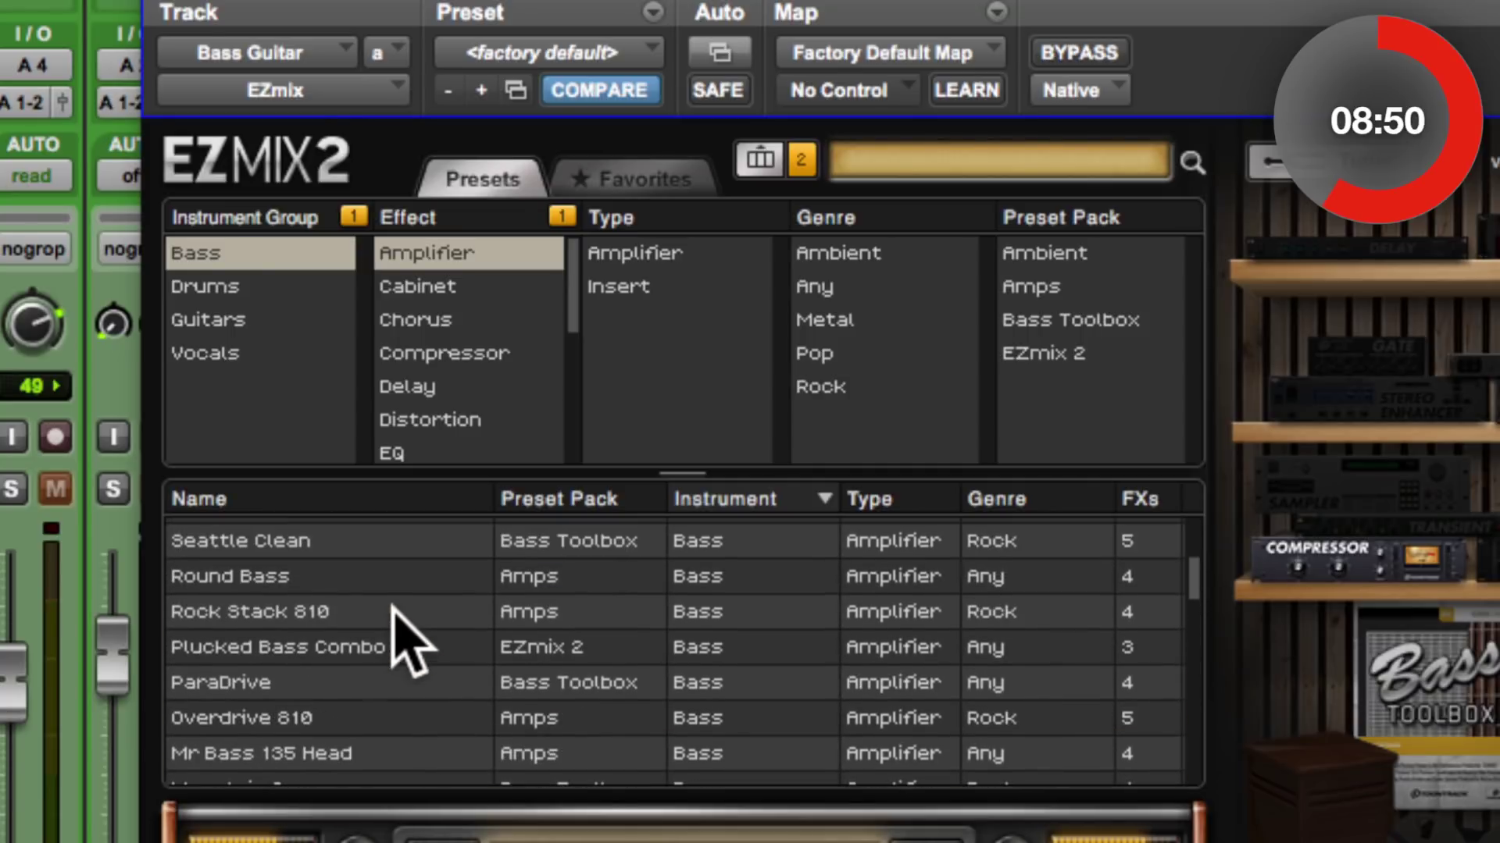
{"action": "left_click", "coordinate": [366, 578]}
{"action": "scroll", "coordinate": [382, 609], "scroll_direction": "up", "scroll_amount": 4}
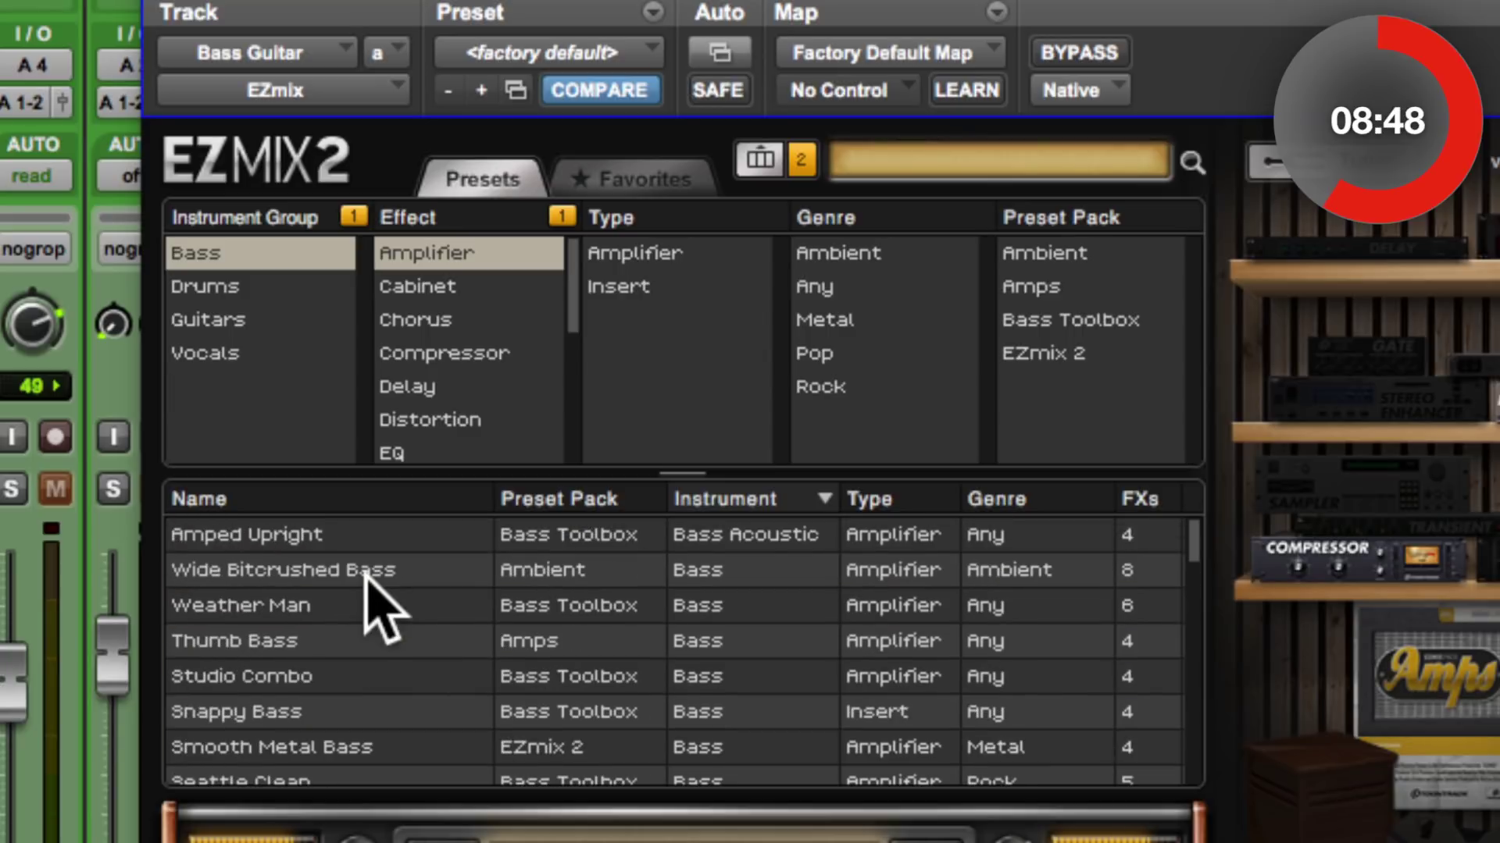
{"action": "scroll", "coordinate": [380, 589], "scroll_direction": "down", "scroll_amount": 1}
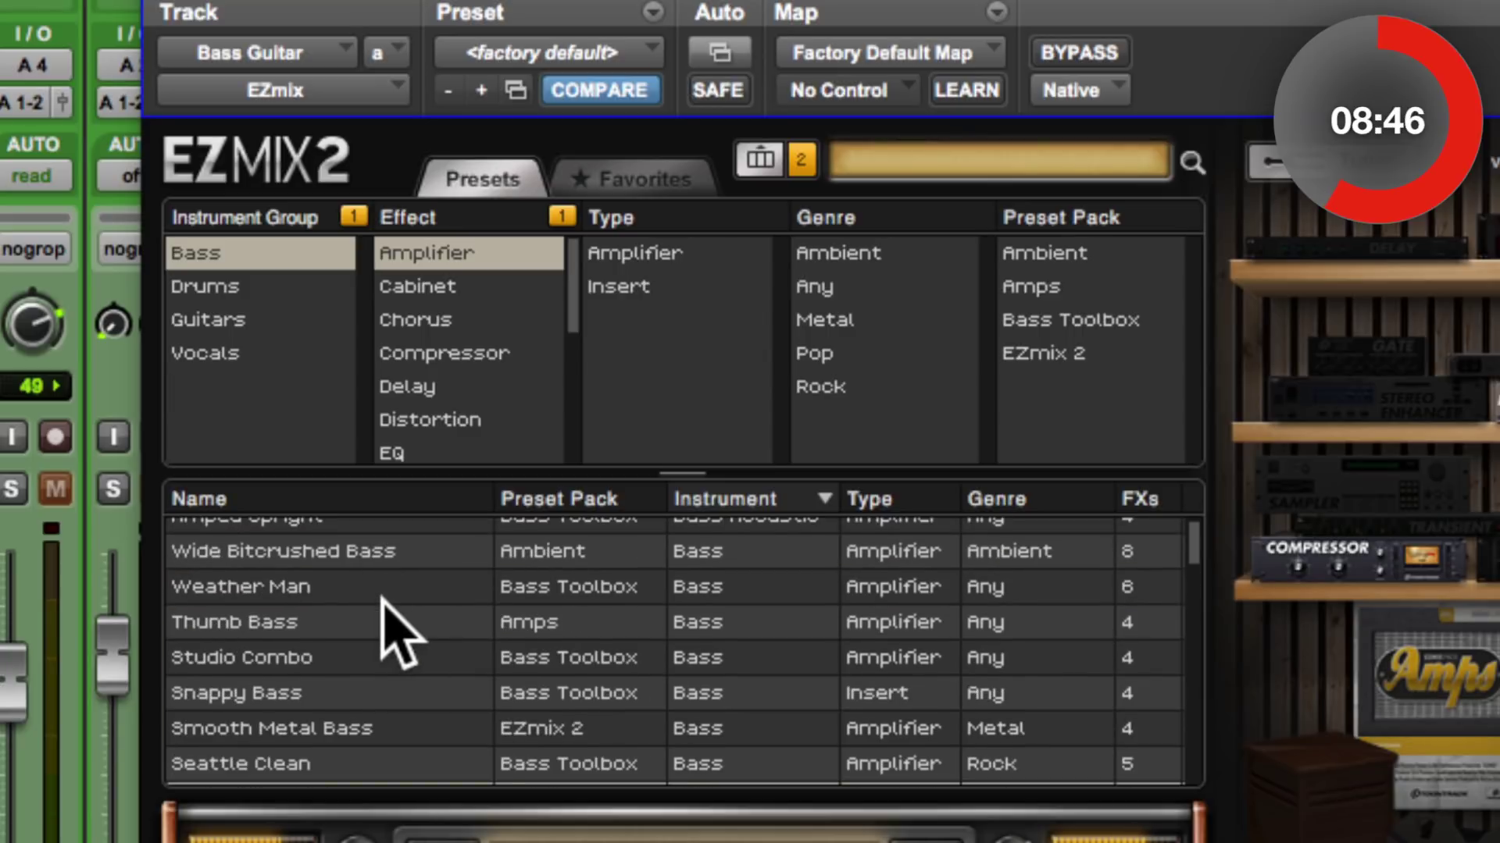
{"action": "left_click", "coordinate": [366, 617]}
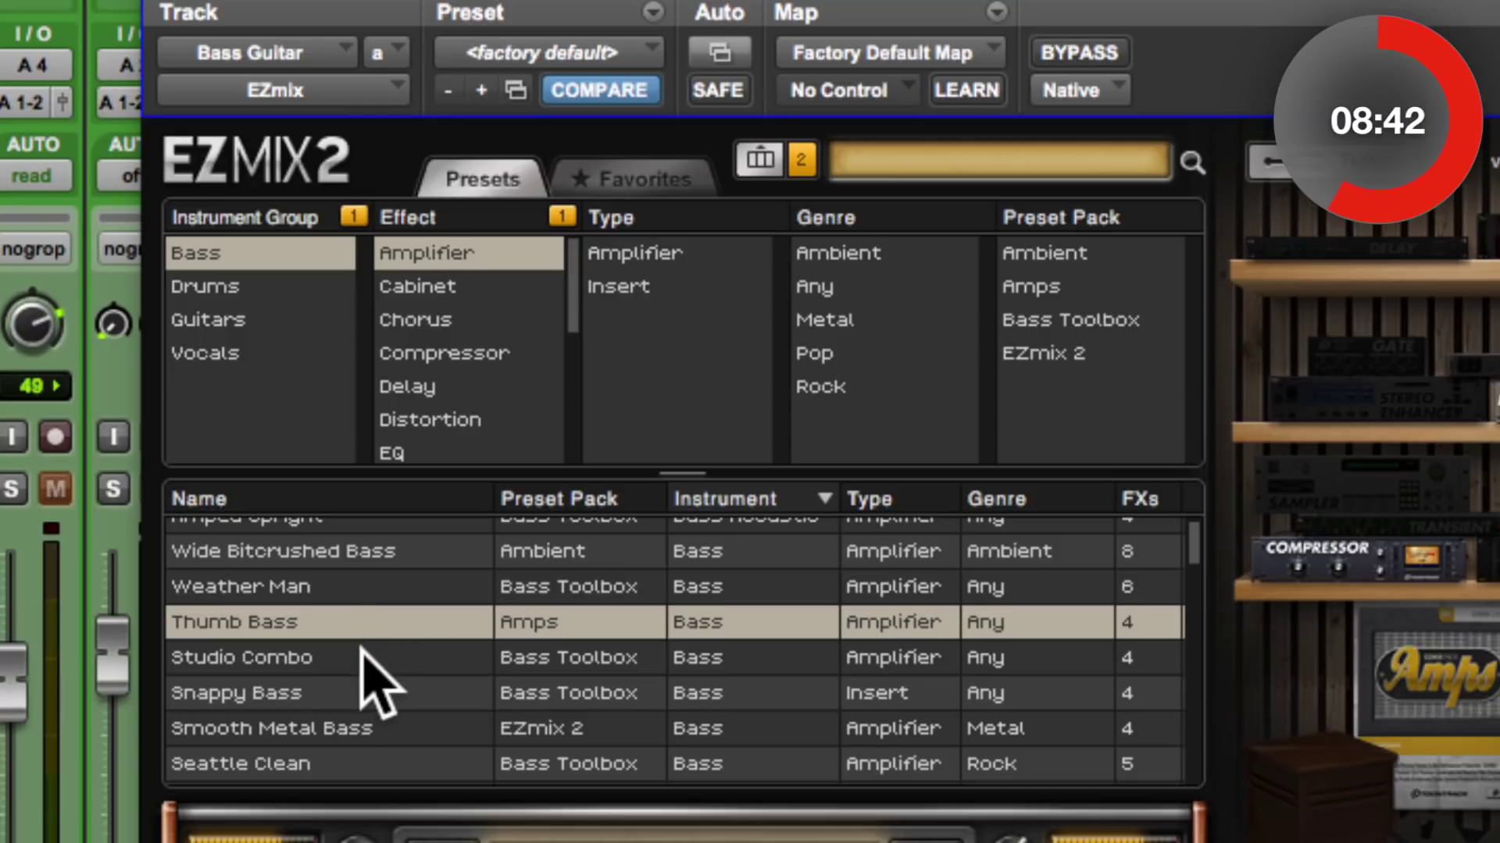
{"action": "left_click", "coordinate": [369, 659]}
Load the Snappy Bass preset on the Bass Guitar track and set Bottom to 75% and Snap to 74%
{"action": "left_click", "coordinate": [389, 697]}
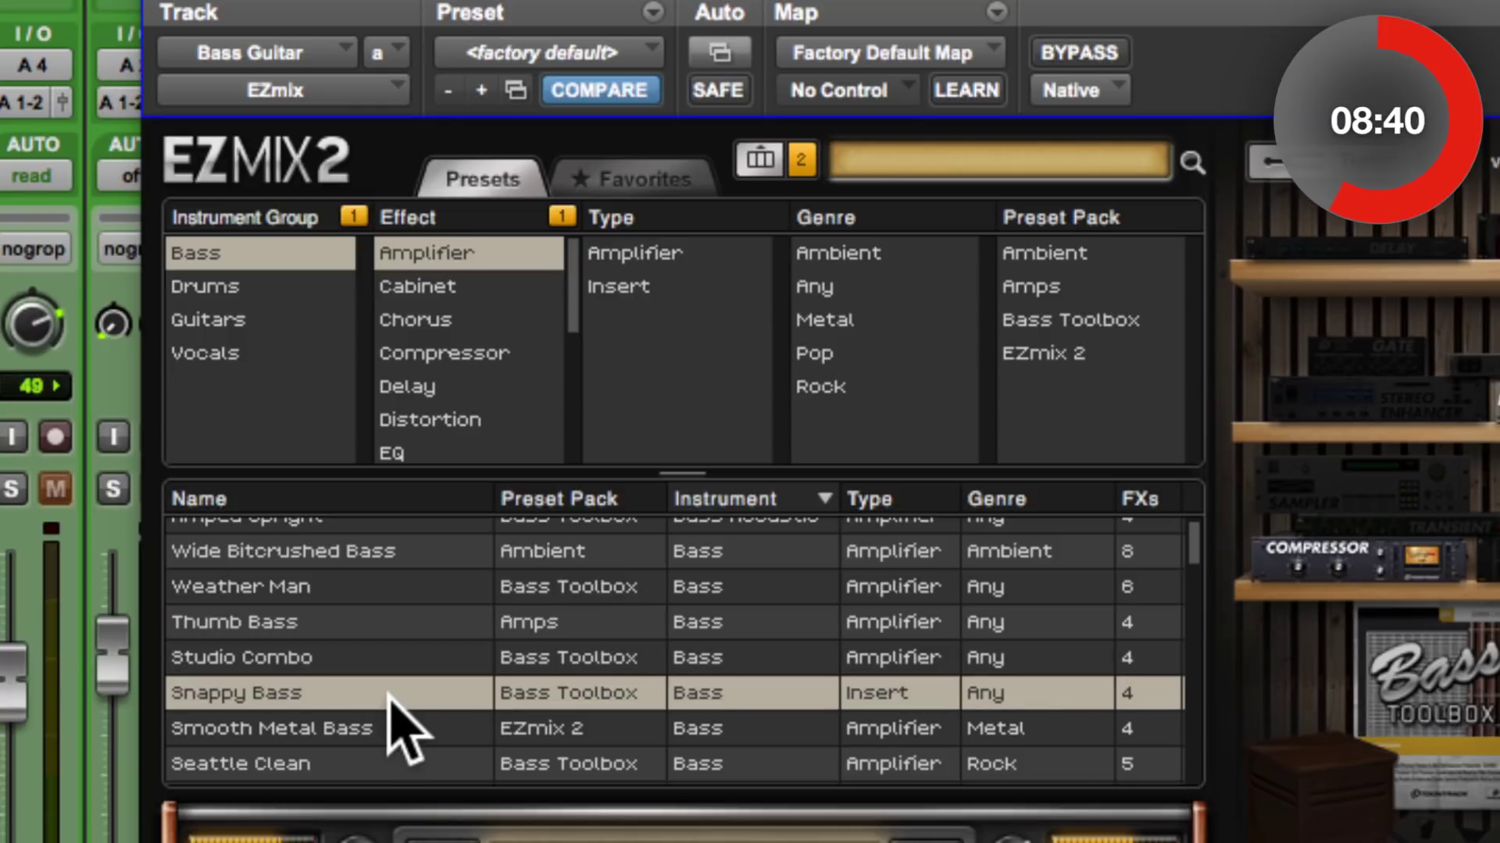
{"action": "scroll", "coordinate": [389, 697], "scroll_direction": "down", "scroll_amount": 4}
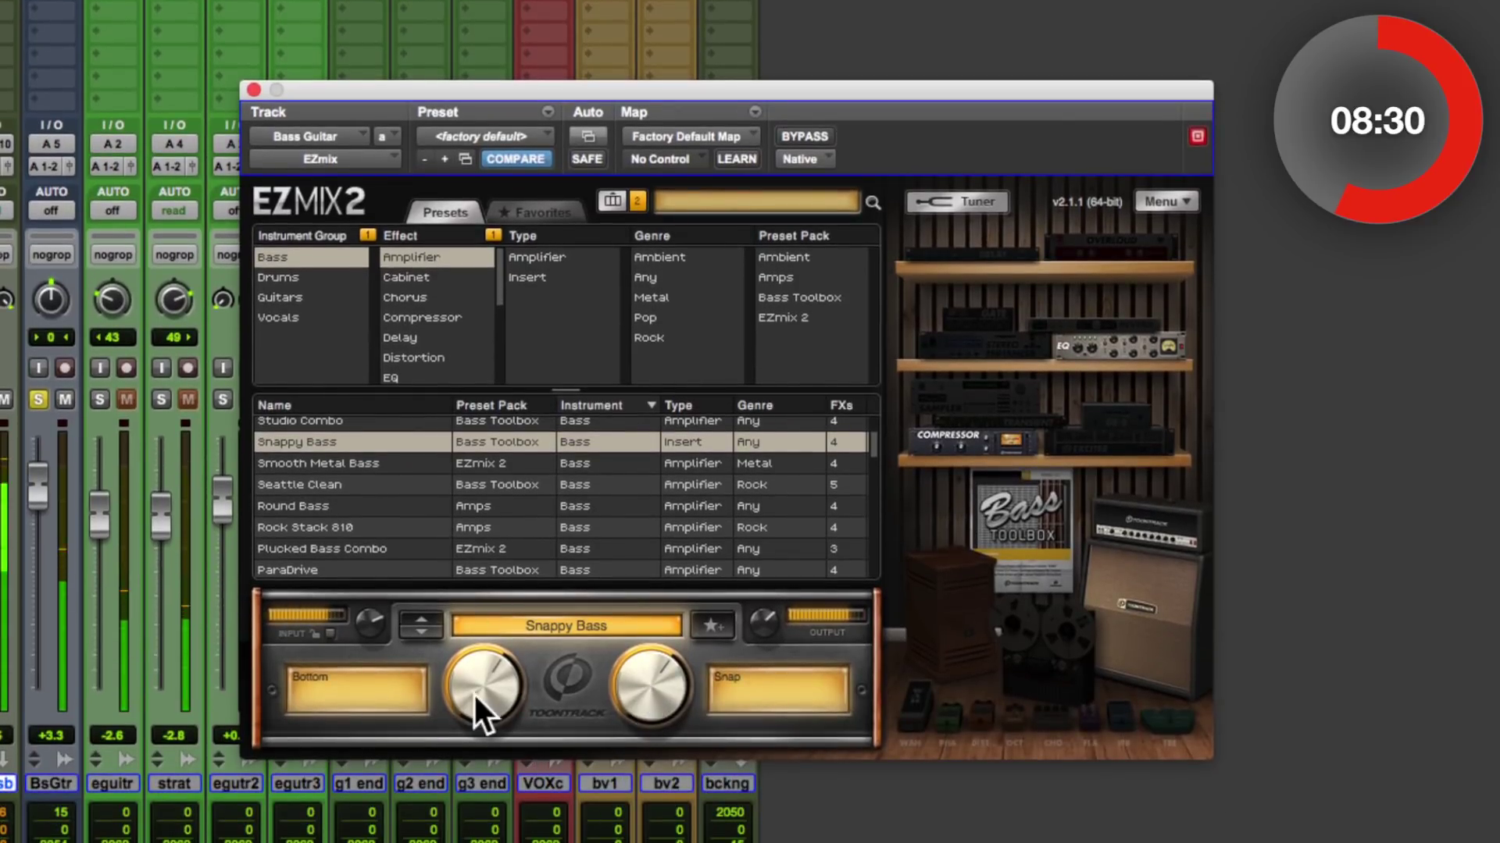
{"action": "mouse_move", "coordinate": [473, 678]}
{"action": "left_mouse_down"}
{"action": "mouse_move", "coordinate": [476, 628]}
{"action": "mouse_move", "coordinate": [476, 649]}
{"action": "left_mouse_up"}
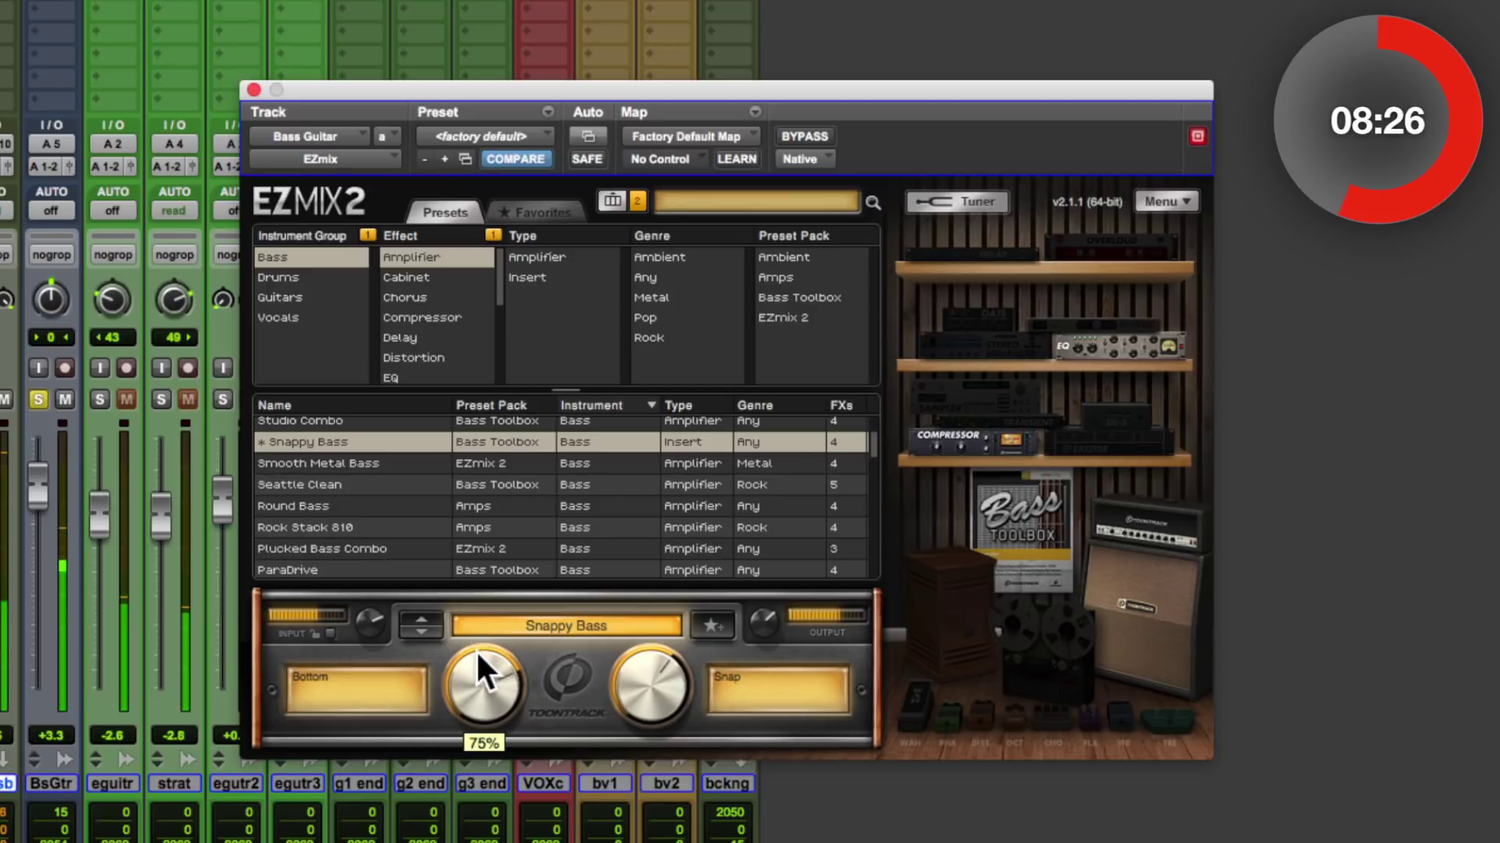
{"action": "mouse_move", "coordinate": [666, 690]}
{"action": "left_mouse_down"}
{"action": "mouse_move", "coordinate": [667, 617]}
{"action": "mouse_move", "coordinate": [666, 666]}
{"action": "left_mouse_up"}
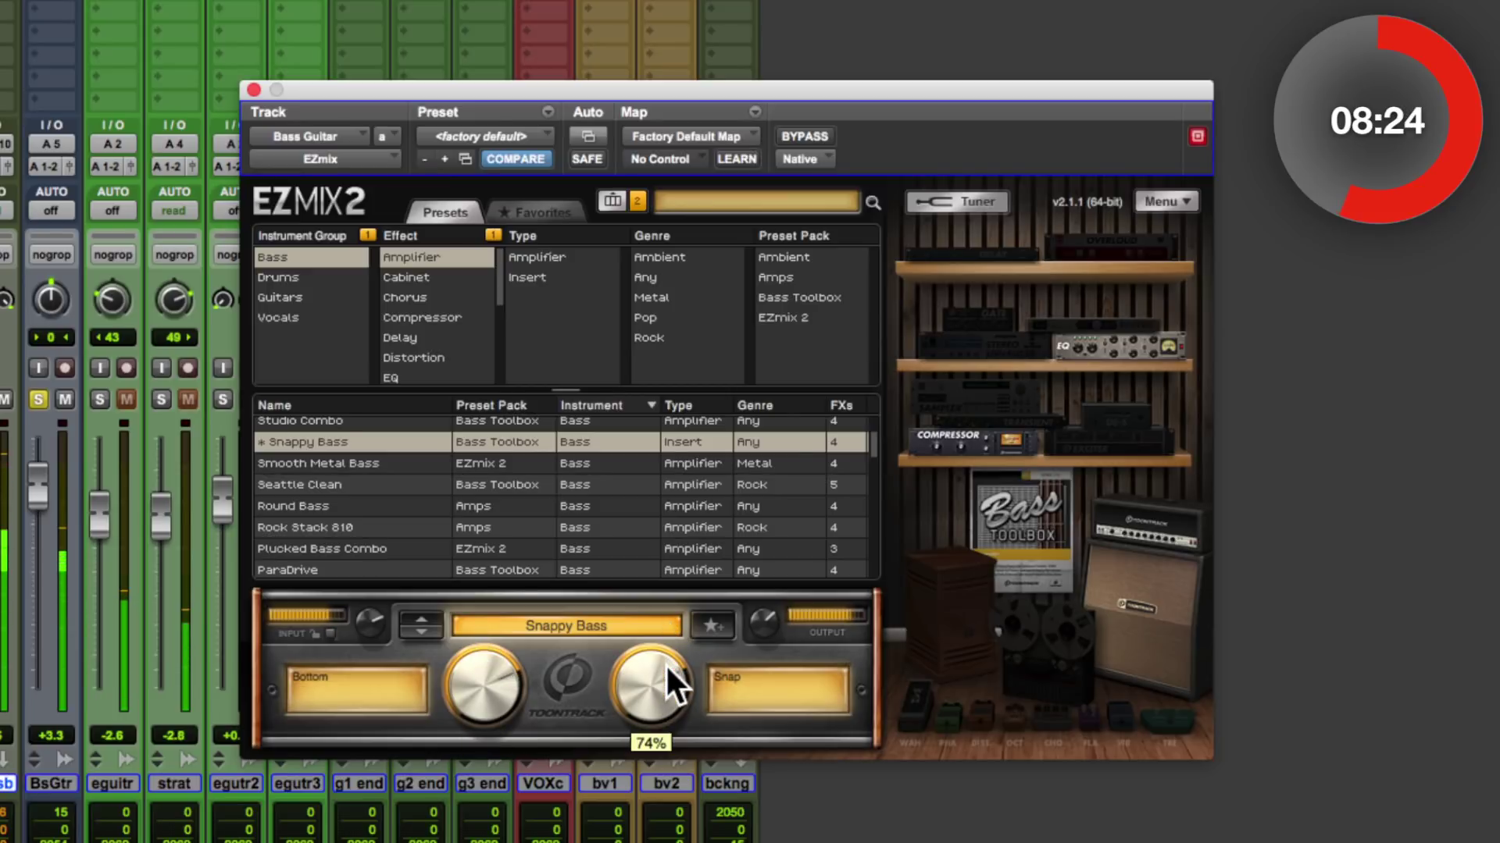
Compare the Bass Guitar sound with EZmix bypassed, close the plug-in and show the Edit window
{"action": "left_click", "coordinate": [809, 136]}
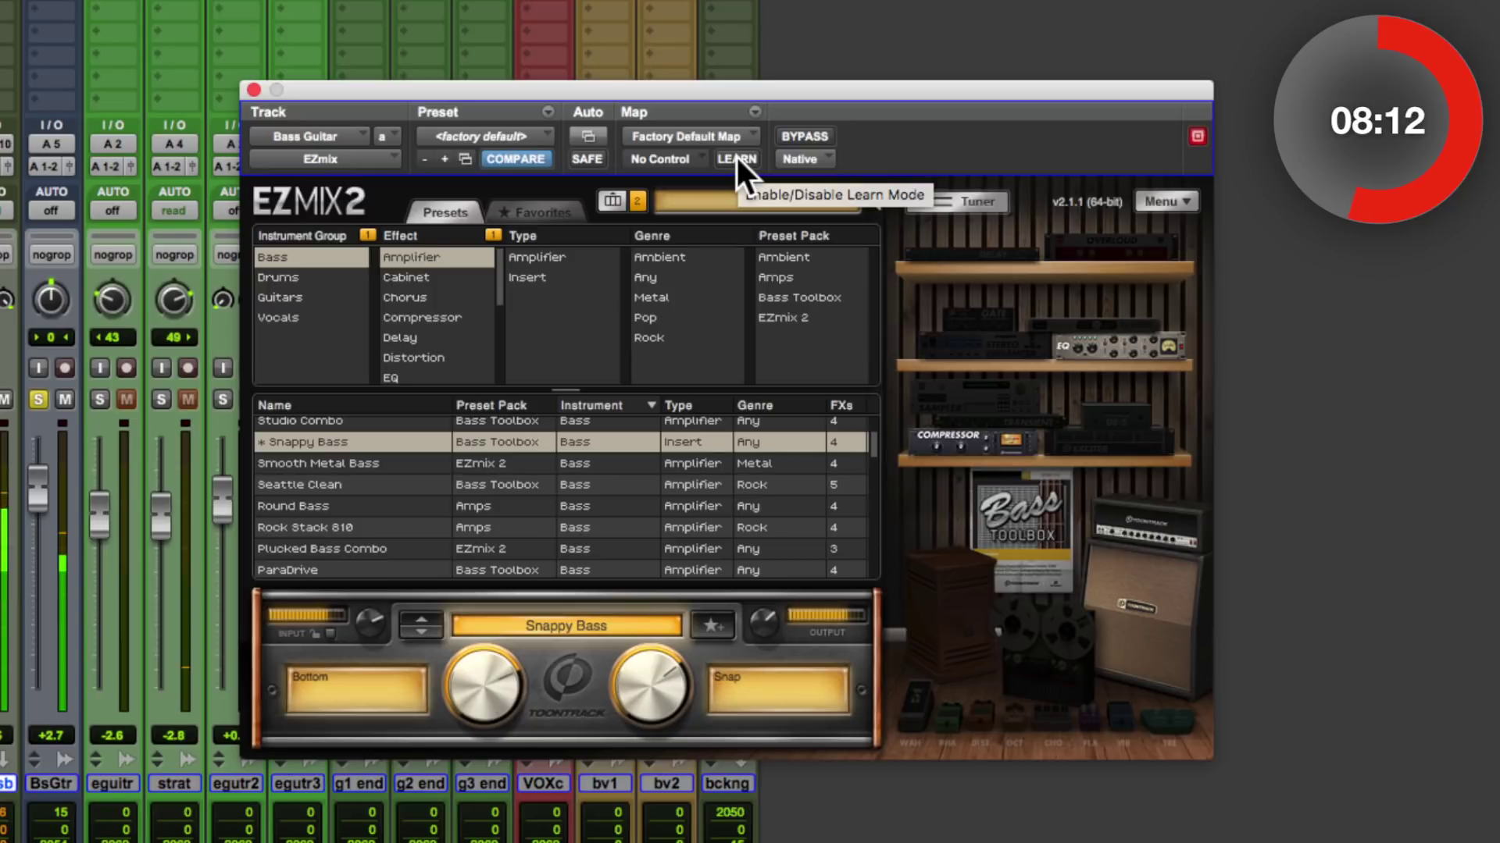
{"action": "key", "text": "super+w"}
{"action": "key", "text": "super+equal"}
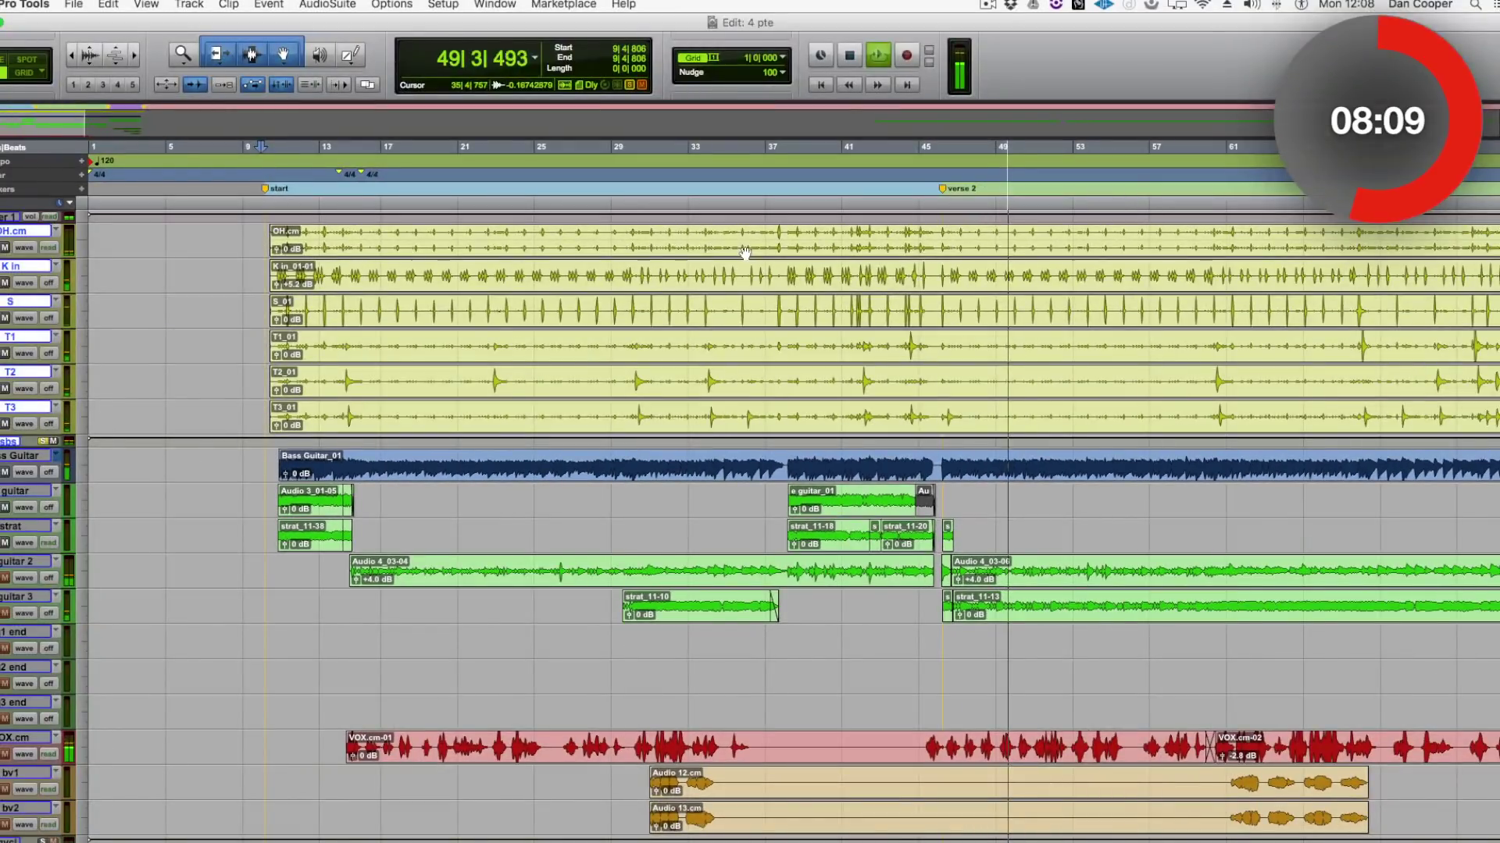
Play the guitar intro briefly from the start marker, returning to that position when playback stops
{"action": "key", "text": "space"}
{"action": "left_click", "coordinate": [266, 176]}
{"action": "key", "text": "space"}
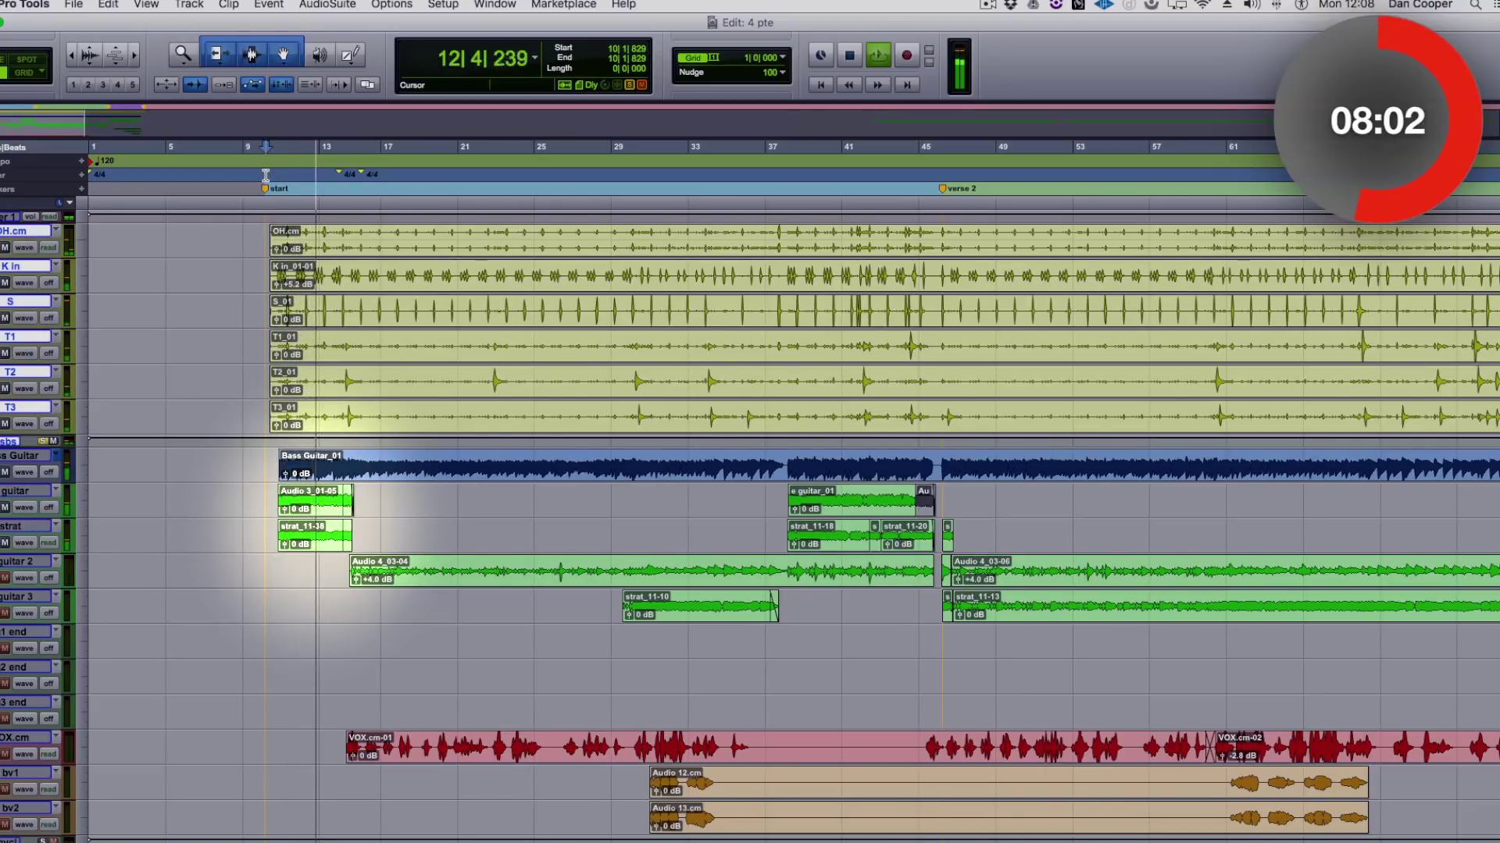
{"action": "key", "text": "space"}
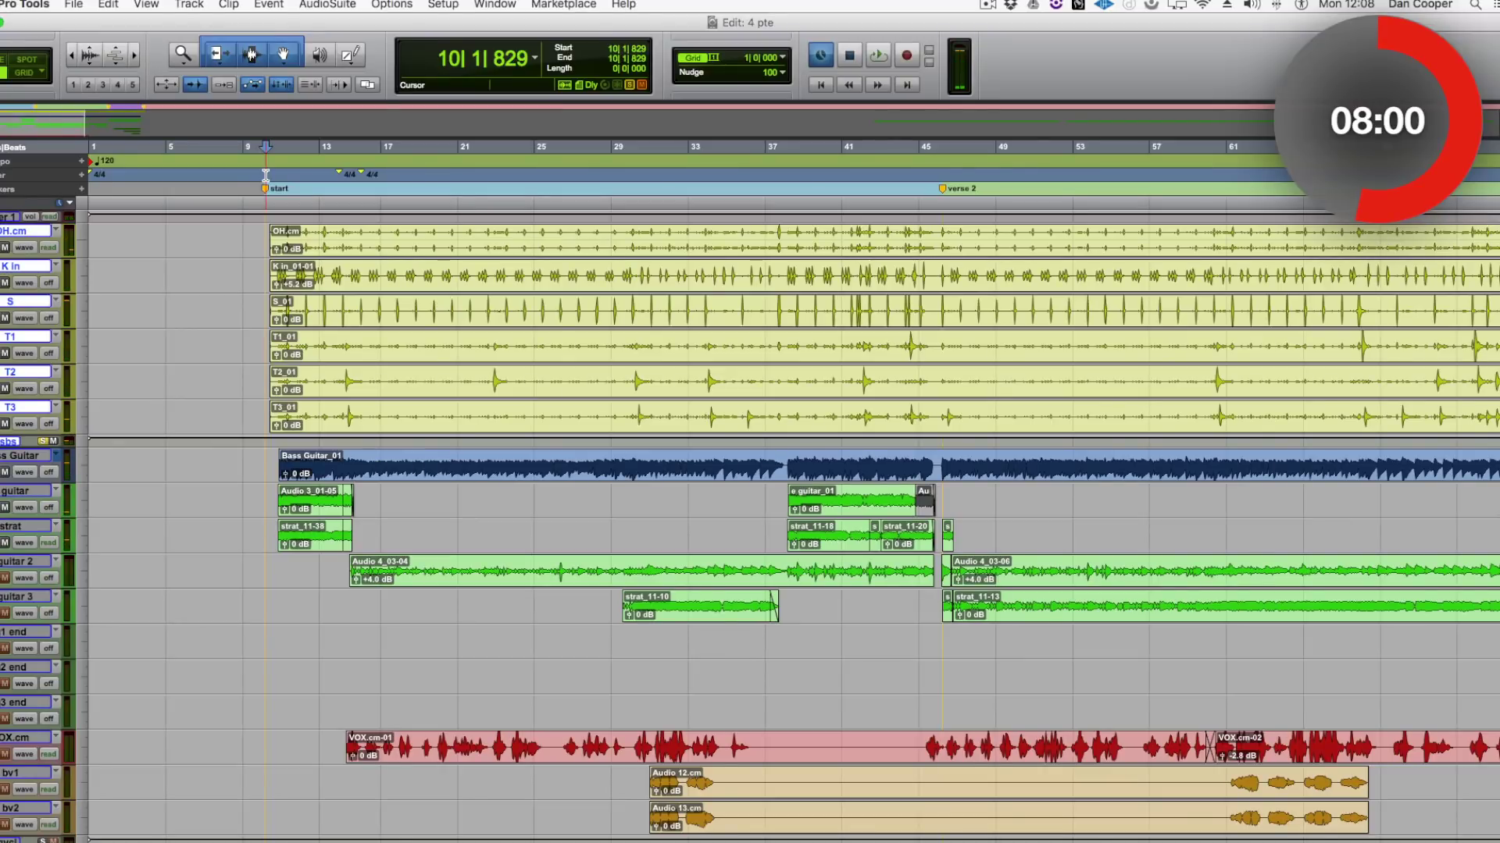
Open EZmix on the e guitar track in the Mix window, filter its presets to Guitars and start playback
{"action": "key", "text": "super+equal"}
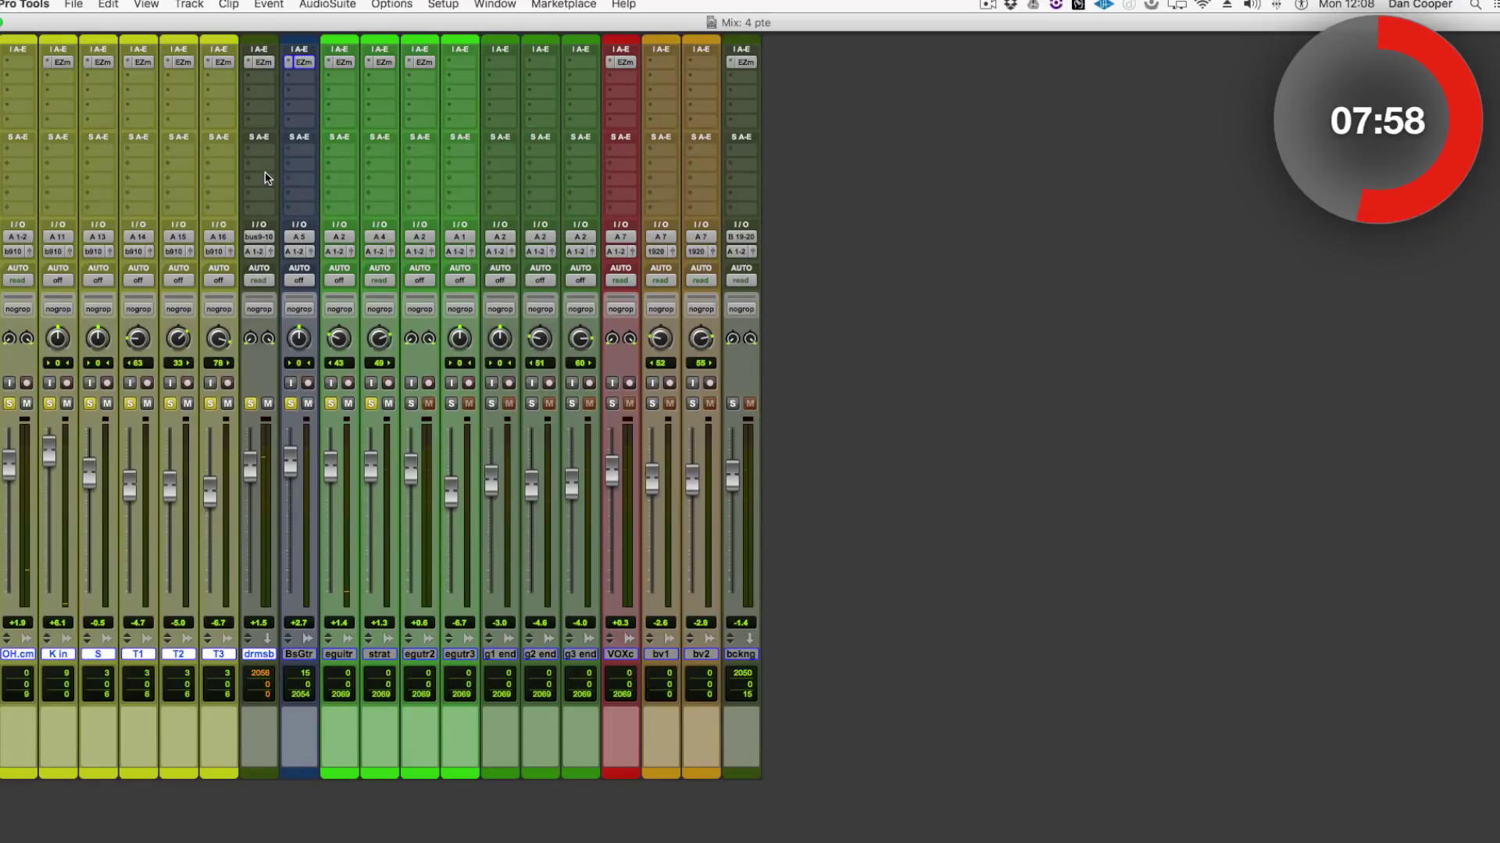
{"action": "left_click", "coordinate": [341, 62]}
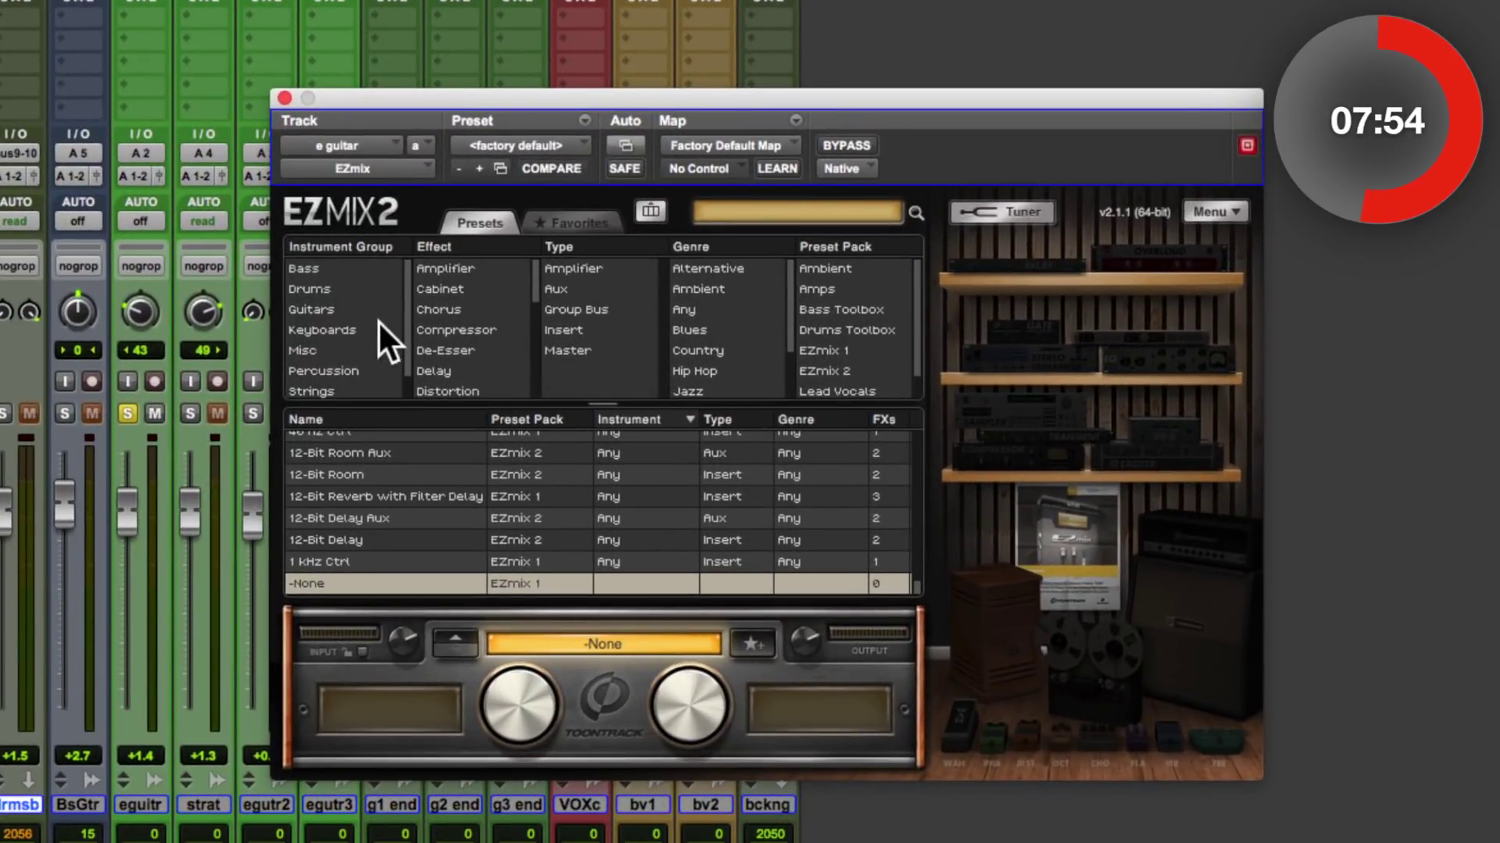
{"action": "left_click", "coordinate": [342, 310]}
{"action": "key", "text": "space"}
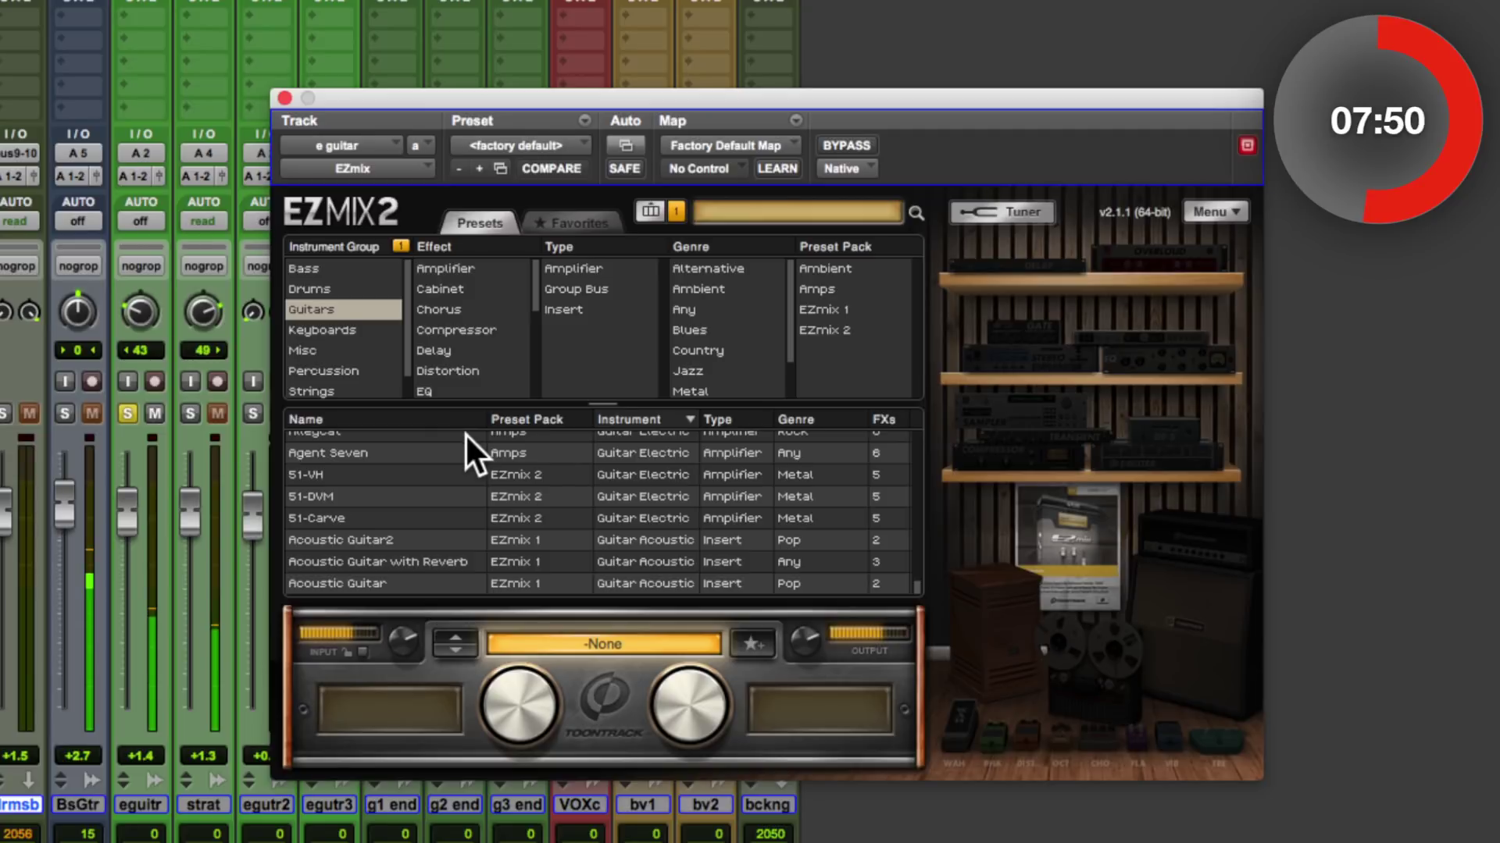
Audition the 51-Carve, Acoustic Guitar with Reverb and 51-DVM presets on the e guitar track
{"action": "left_click", "coordinate": [420, 522]}
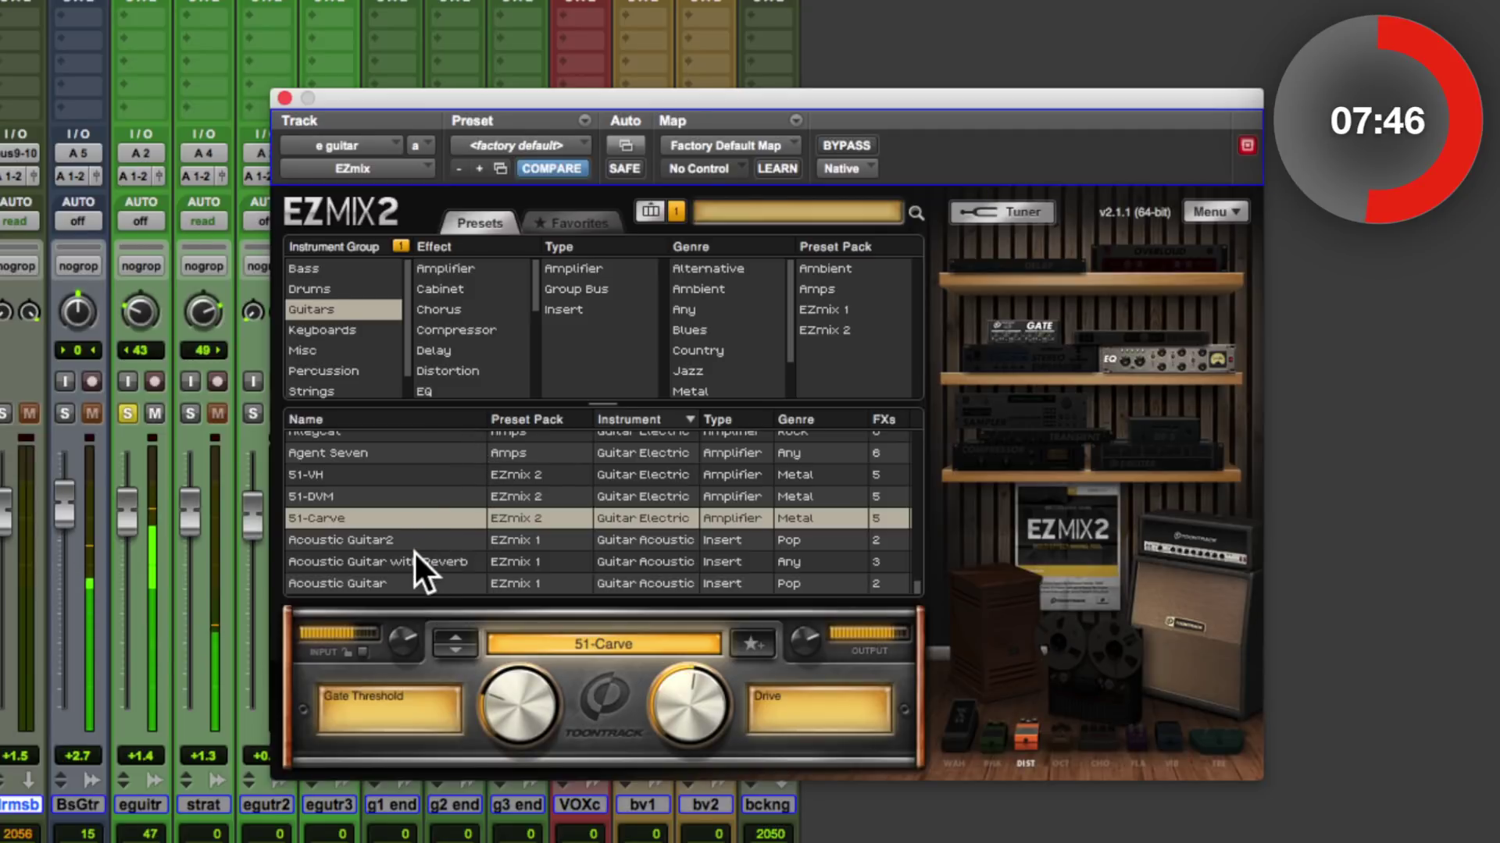
{"action": "left_click", "coordinate": [422, 560]}
{"action": "left_click", "coordinate": [405, 492]}
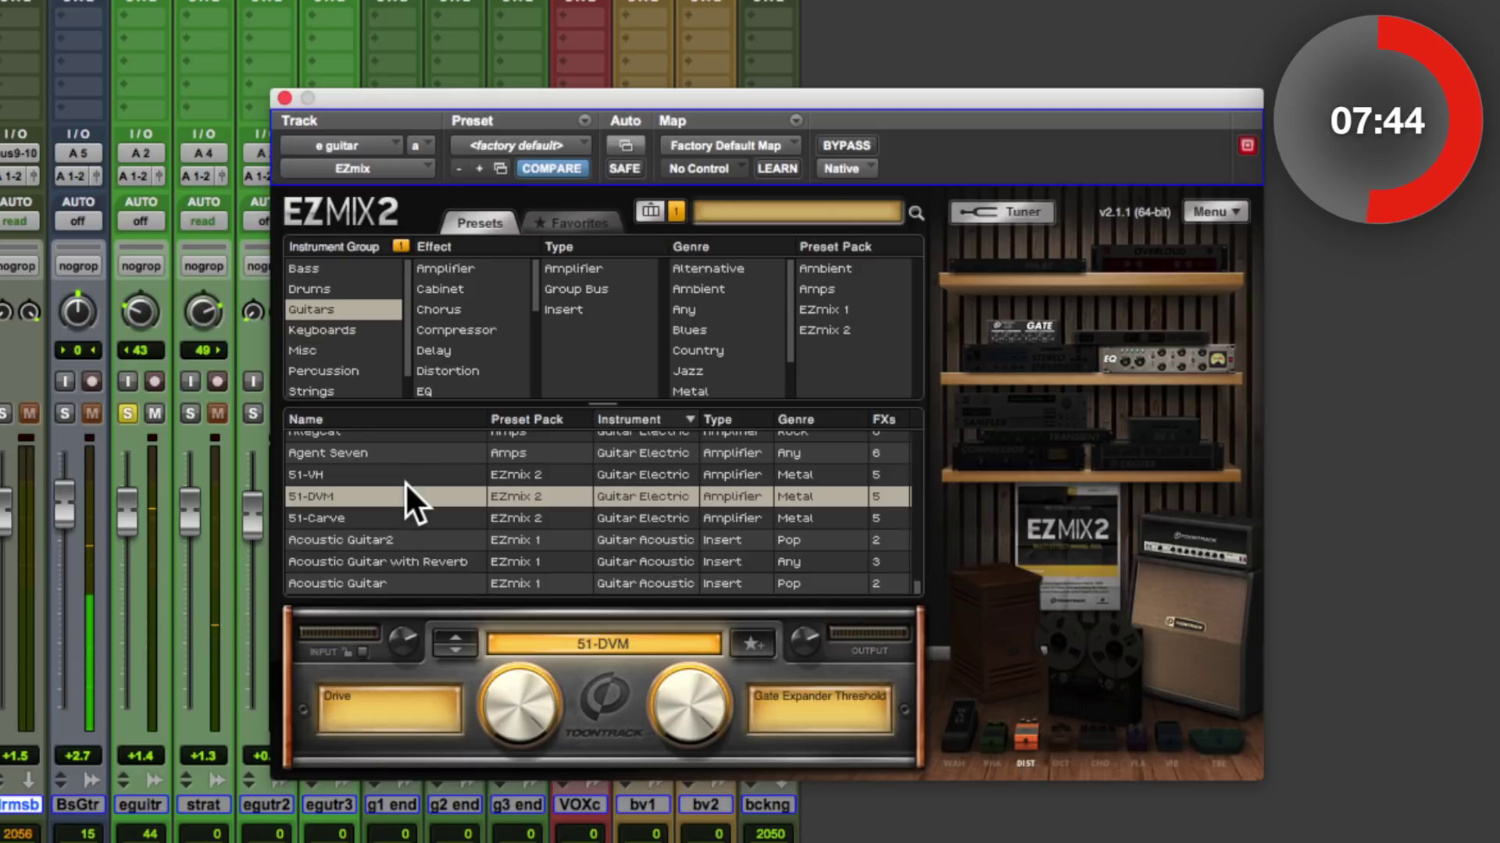
{"action": "scroll", "coordinate": [406, 481], "scroll_direction": "up", "scroll_amount": 3}
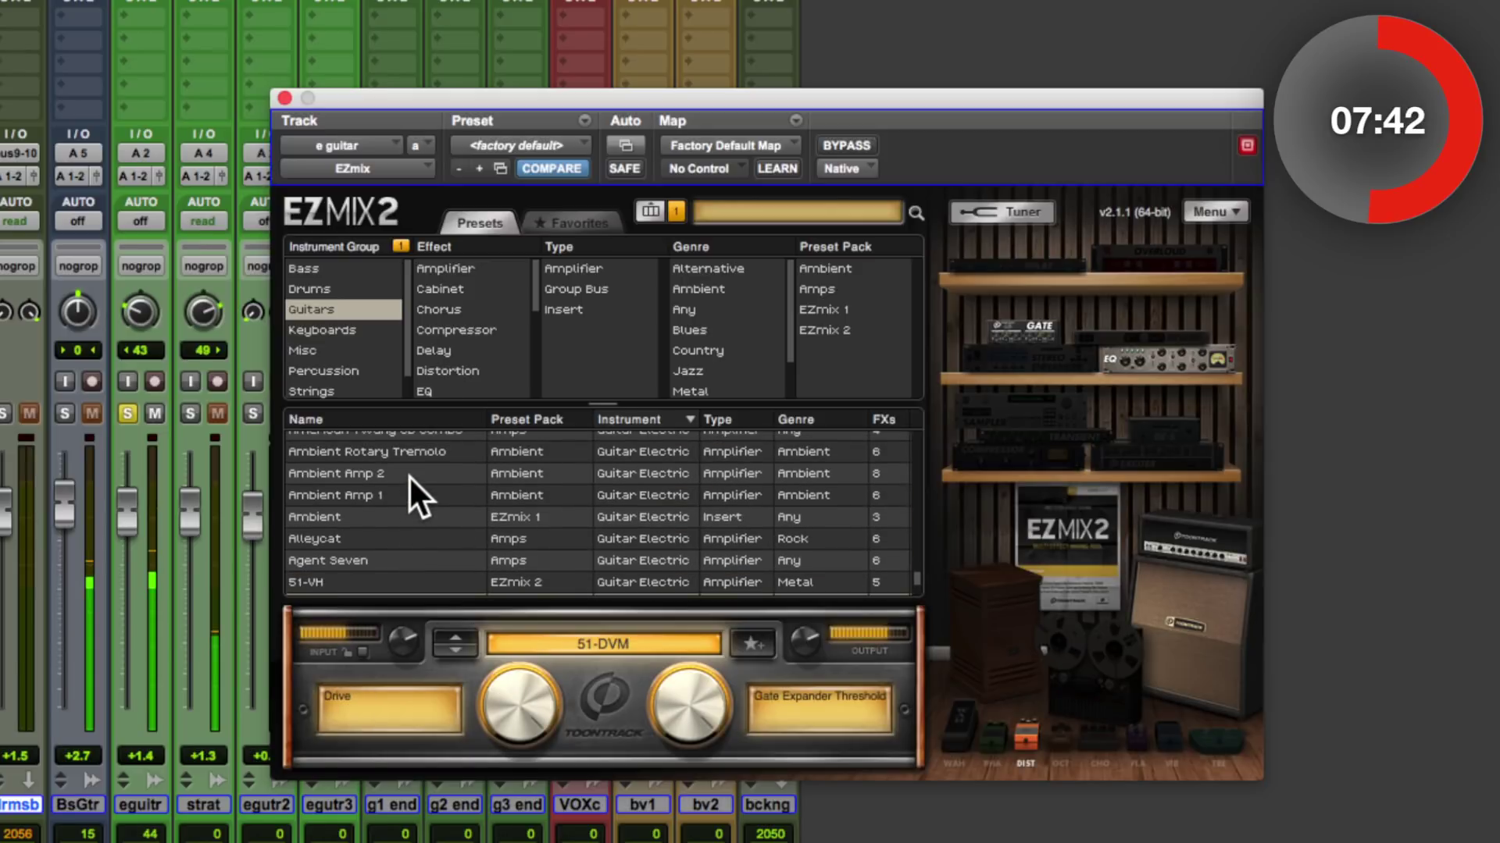
{"action": "scroll", "coordinate": [423, 496], "scroll_direction": "down", "scroll_amount": 4}
{"action": "scroll", "coordinate": [423, 495], "scroll_direction": "up", "scroll_amount": 1}
{"action": "scroll", "coordinate": [424, 495], "scroll_direction": "up", "scroll_amount": 5}
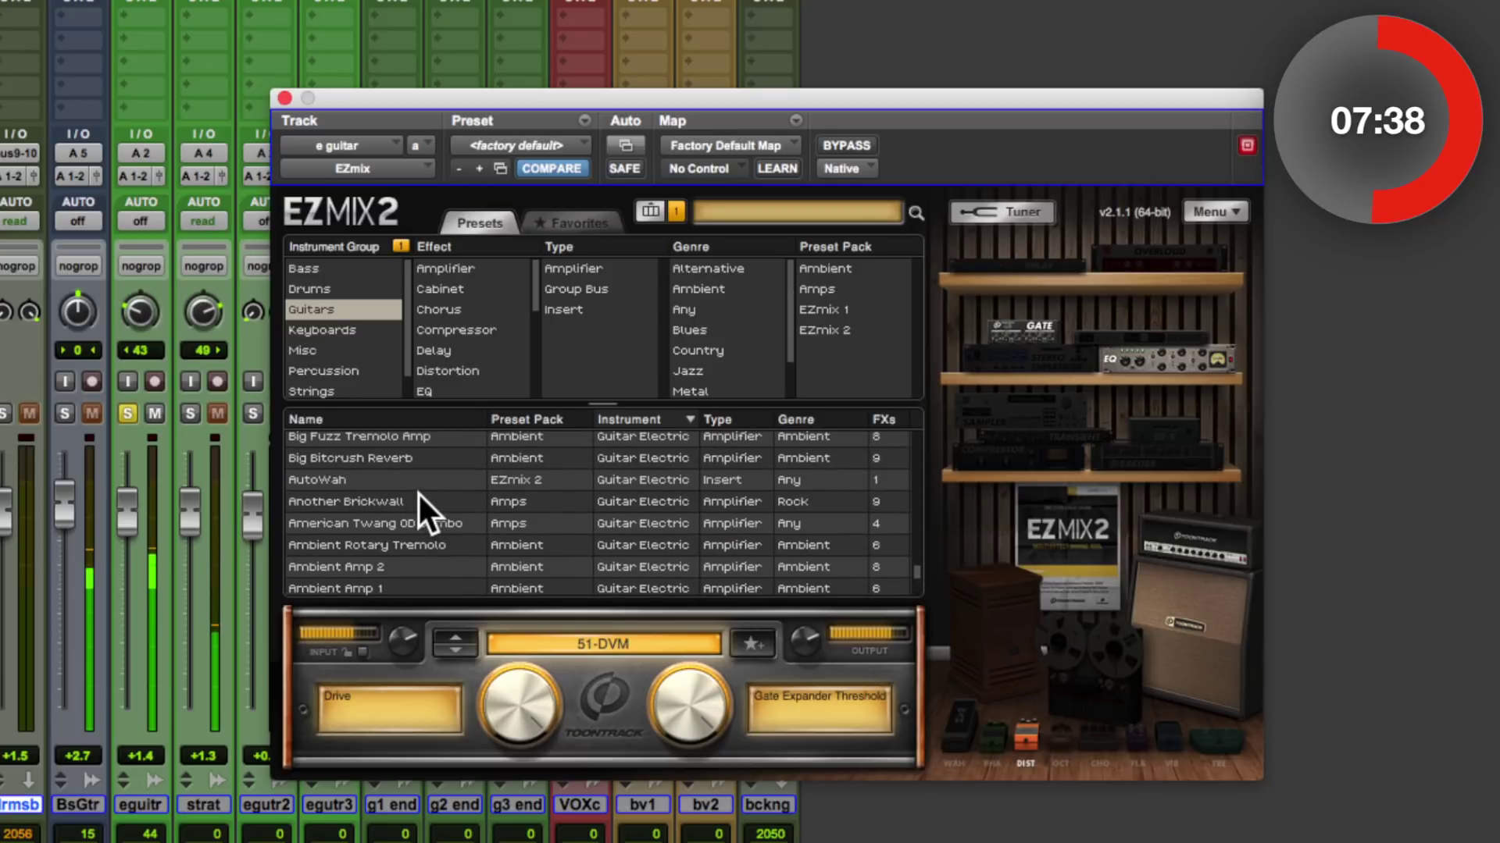
Audition the Another Brickwall, Blues Room and Big Fuzz Tremolo Amp presets on the e guitar track
{"action": "left_click", "coordinate": [418, 497]}
{"action": "scroll", "coordinate": [419, 498], "scroll_direction": "up", "scroll_amount": 3}
{"action": "left_click", "coordinate": [420, 474]}
{"action": "scroll", "coordinate": [422, 481], "scroll_direction": "up", "scroll_amount": 3}
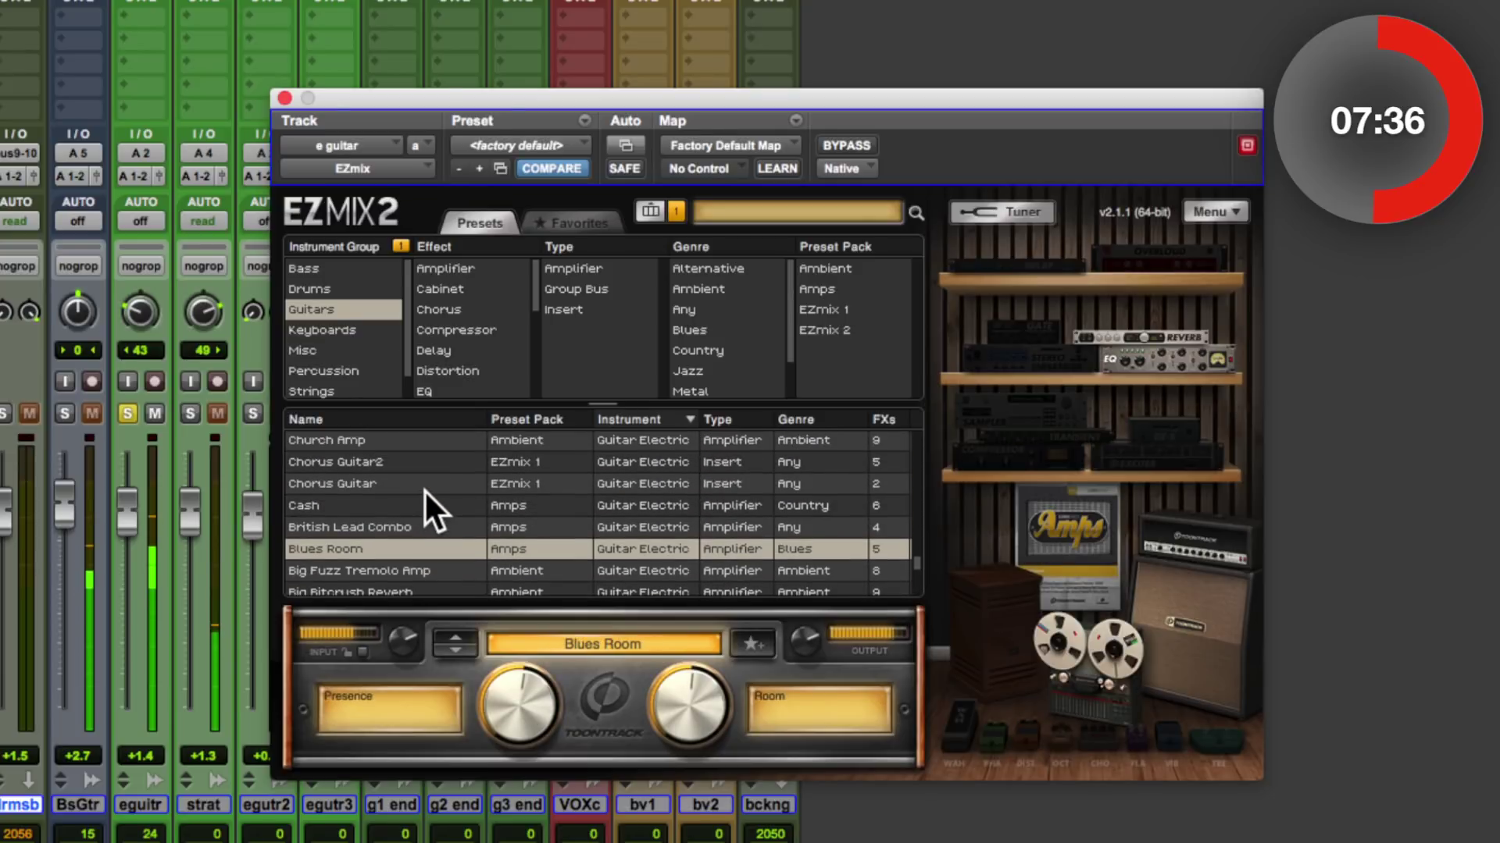
{"action": "scroll", "coordinate": [424, 490], "scroll_direction": "down", "scroll_amount": 1}
{"action": "left_click", "coordinate": [407, 544]}
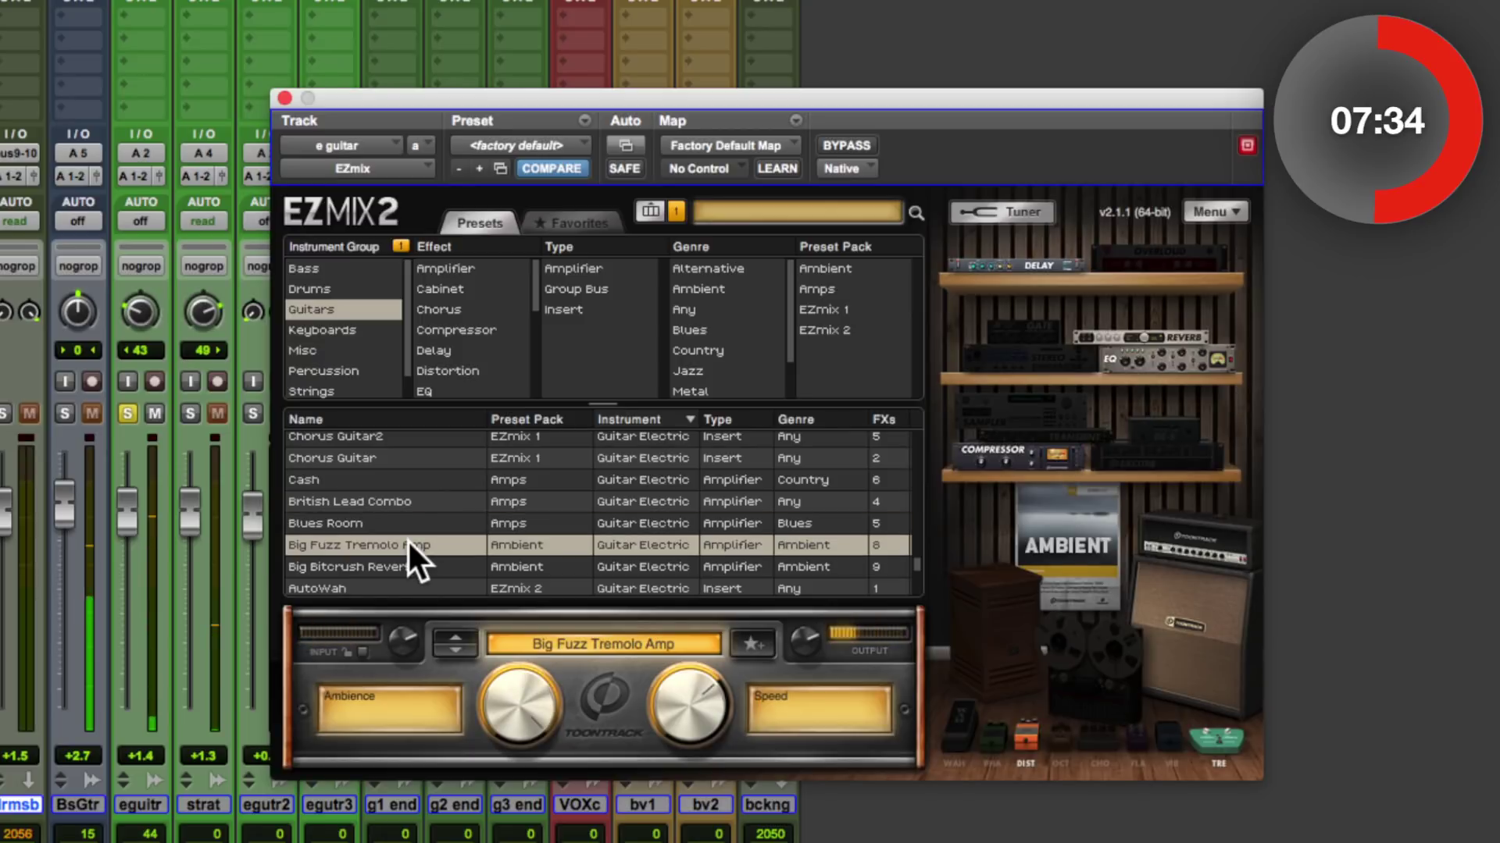
{"action": "scroll", "coordinate": [427, 517], "scroll_direction": "up", "scroll_amount": 2}
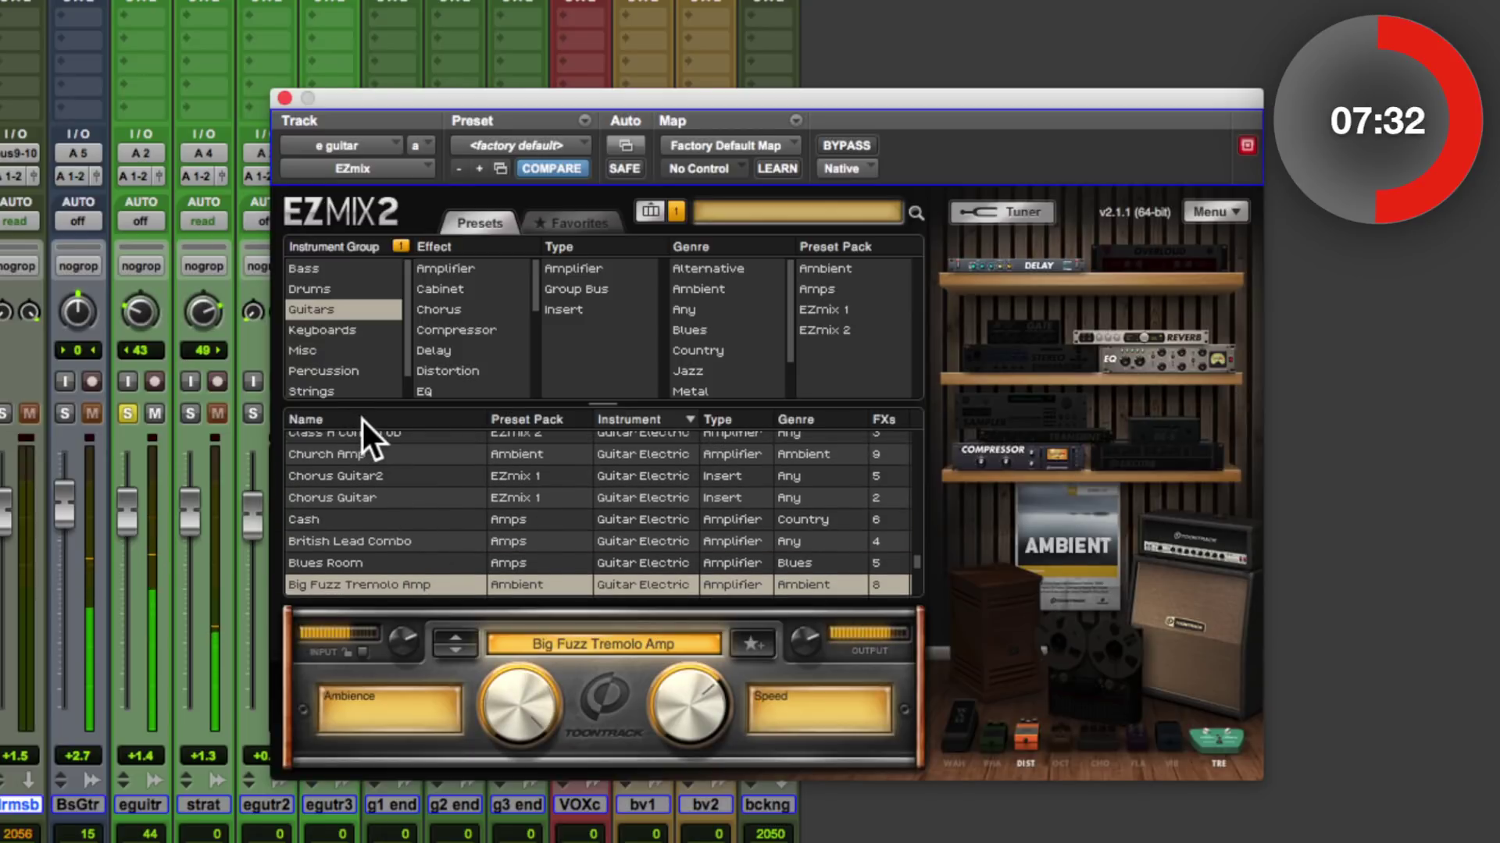
Sort the guitar presets by name and audition Class A Combo OD and Clean UK Stack
{"action": "left_click", "coordinate": [359, 420]}
{"action": "scroll", "coordinate": [400, 492], "scroll_direction": "down", "scroll_amount": 3}
{"action": "left_click", "coordinate": [401, 490]}
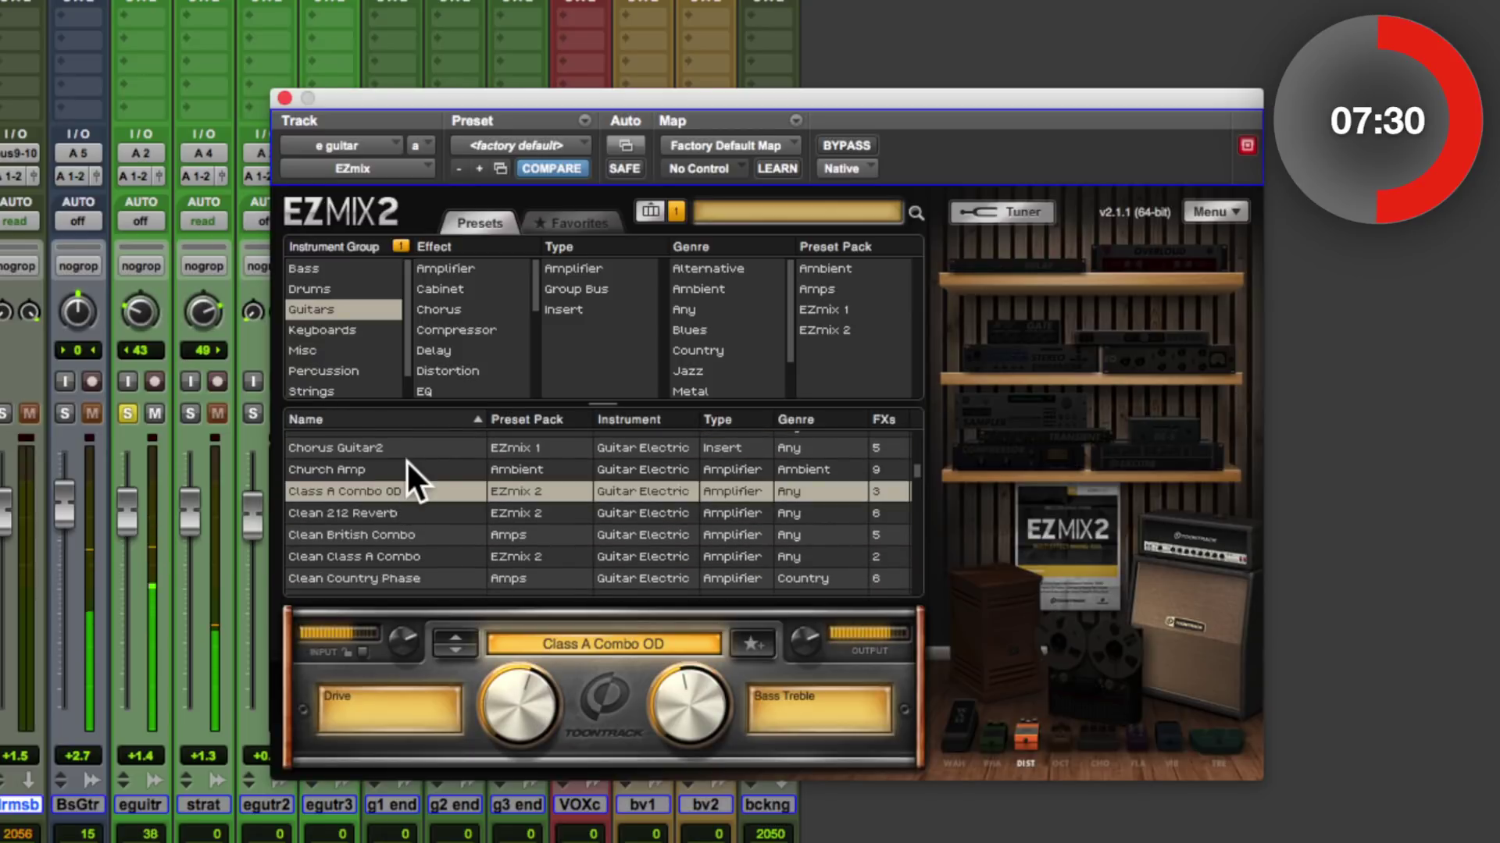
{"action": "scroll", "coordinate": [406, 500], "scroll_direction": "down", "scroll_amount": 4}
{"action": "left_click", "coordinate": [408, 518]}
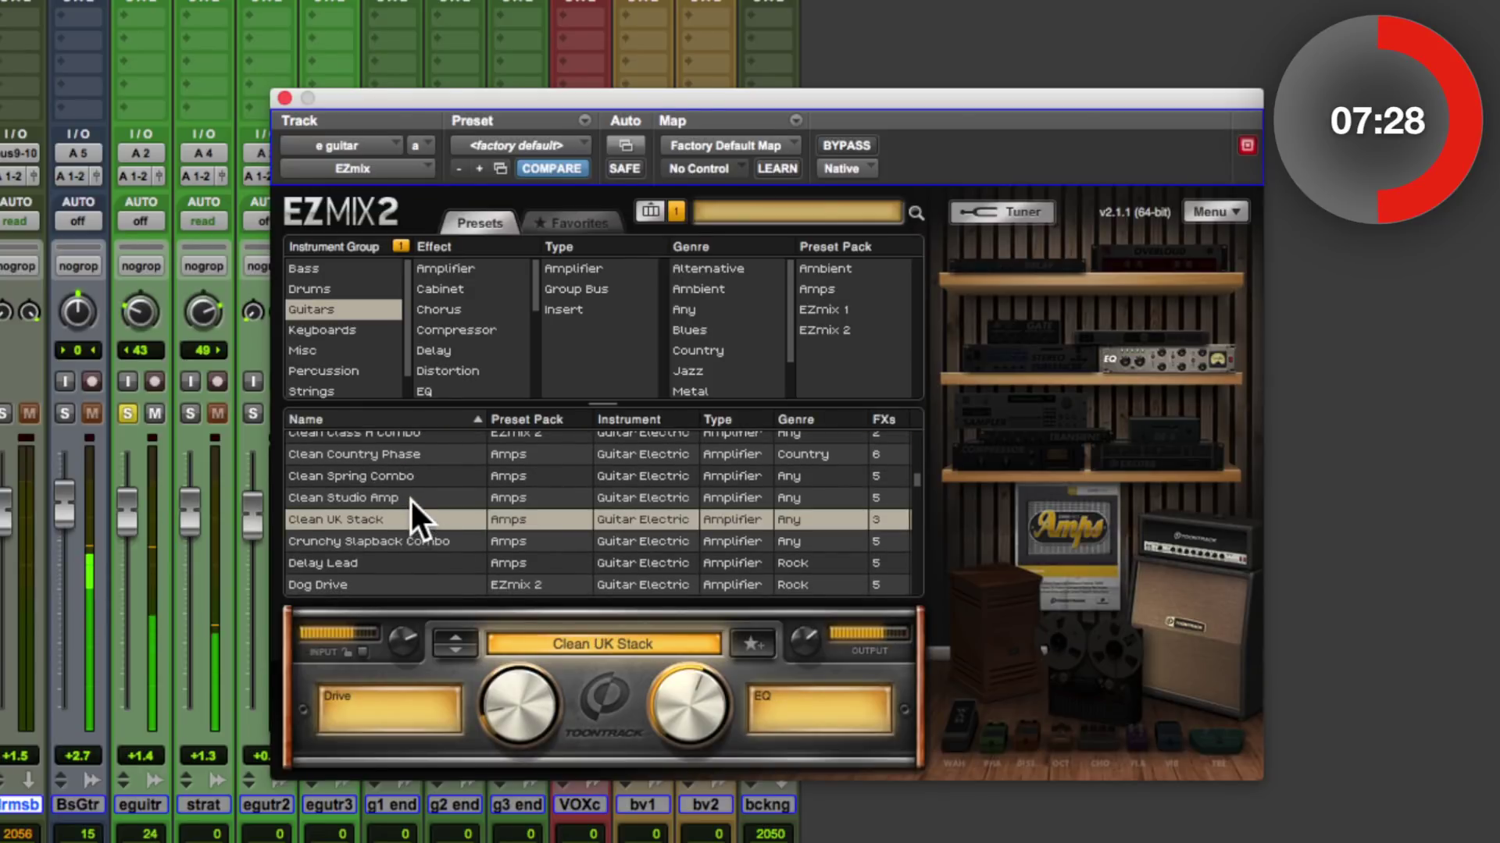
{"action": "scroll", "coordinate": [413, 495], "scroll_direction": "down", "scroll_amount": 3}
Load Dual Rock da Fire 212 on the e guitar track, lower Body, raise Throttle and compare against bypass
{"action": "left_click", "coordinate": [420, 525]}
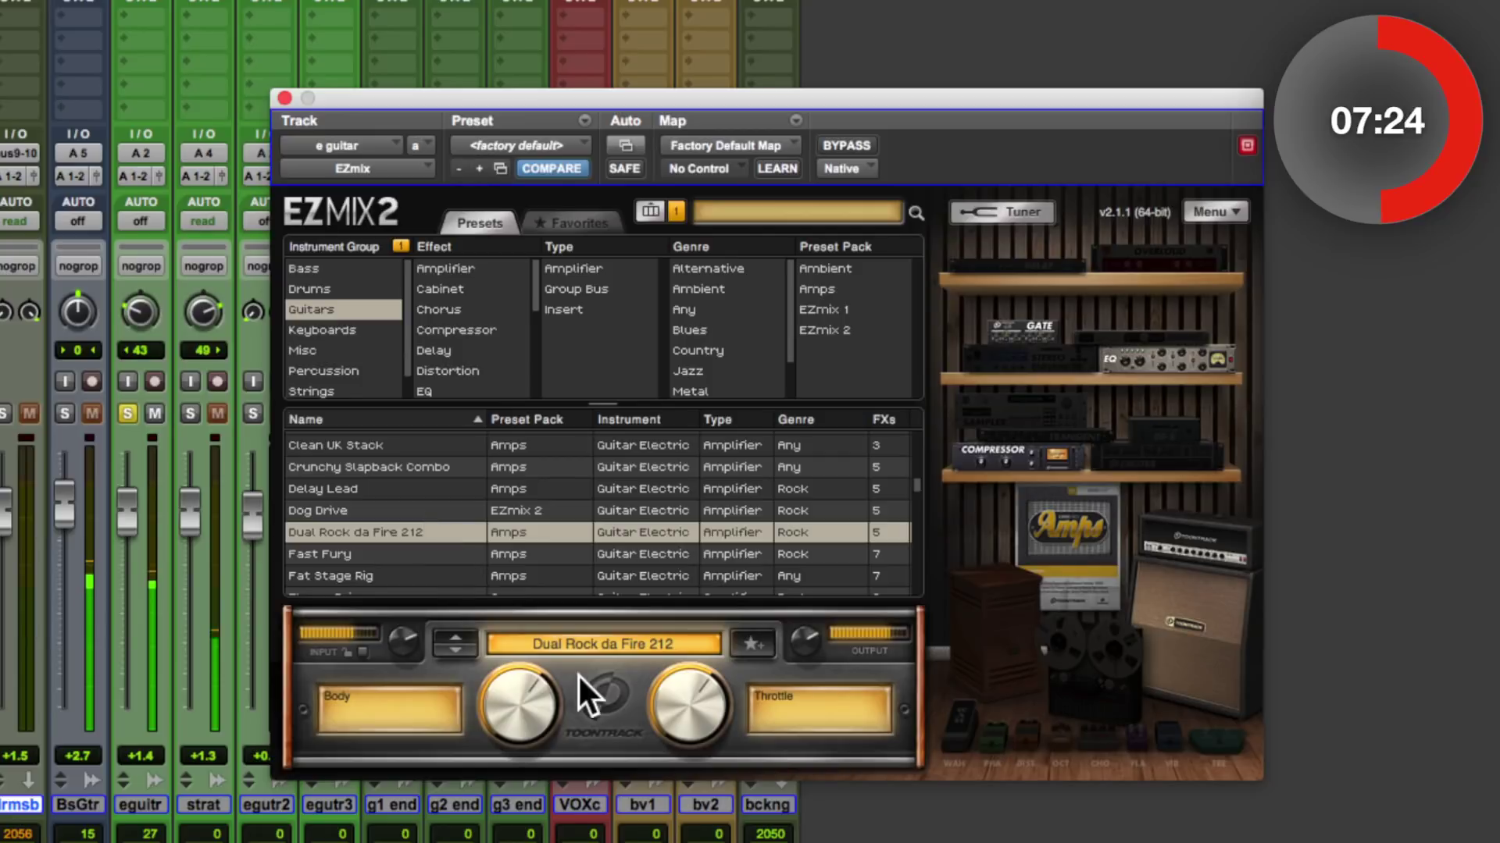
{"action": "left_click_drag", "start_coordinate": [510, 696], "coordinate": [507, 804]}
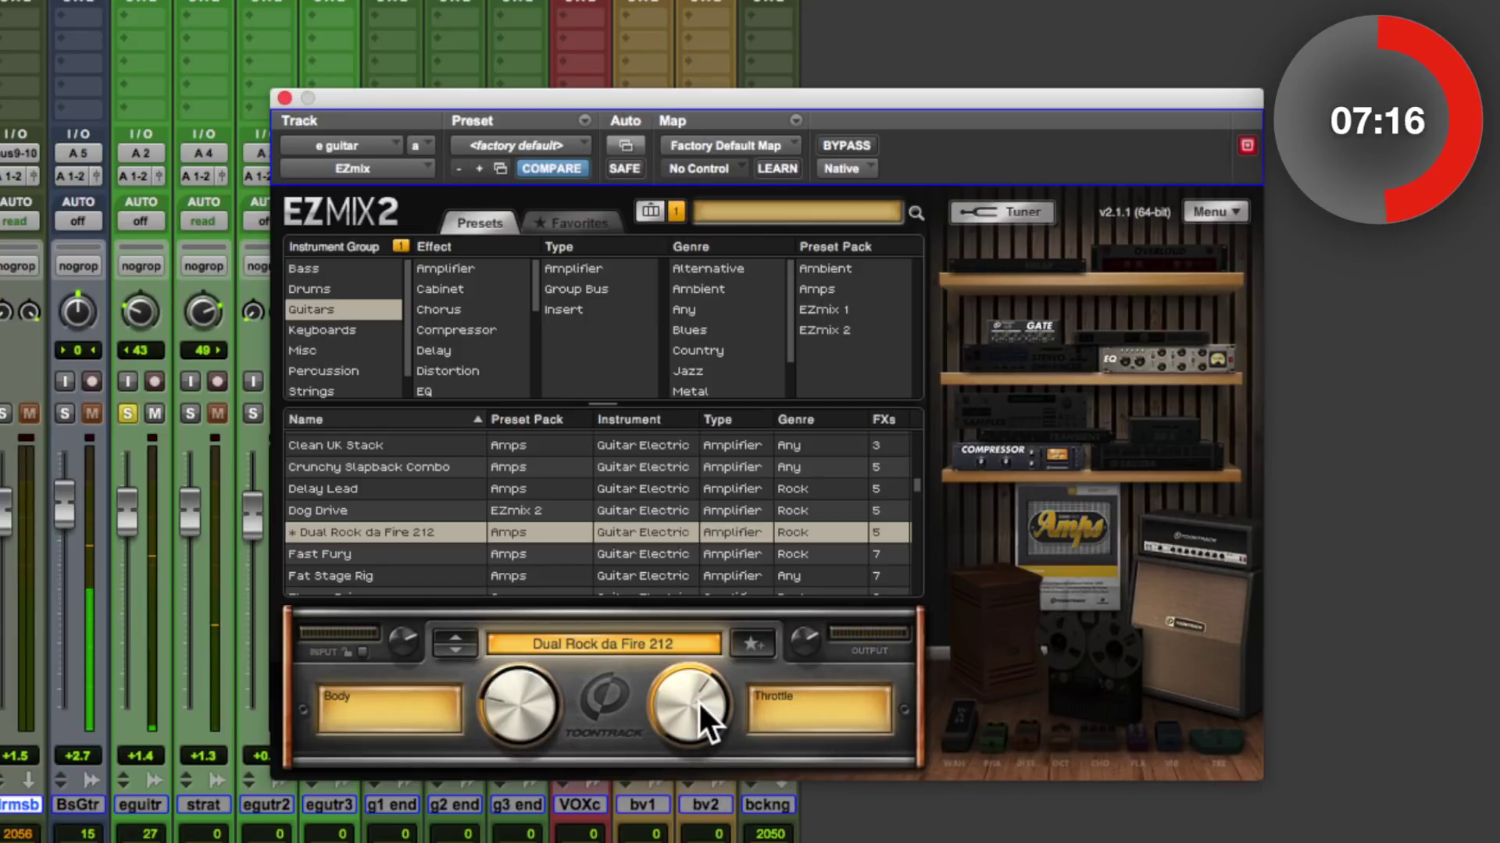
{"action": "left_click_drag", "start_coordinate": [690, 694], "coordinate": [692, 658]}
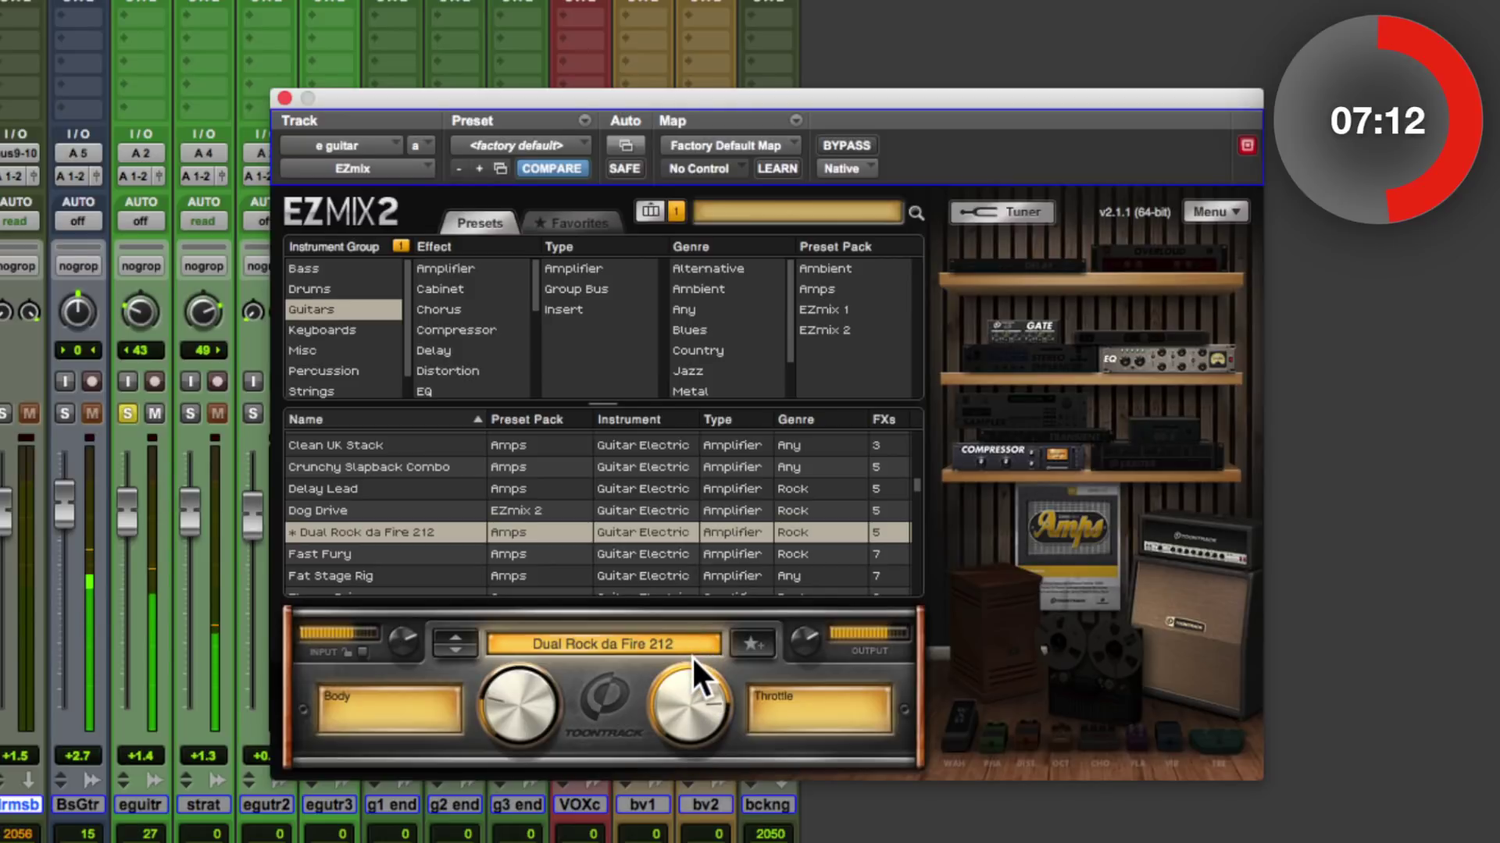
{"action": "left_click", "coordinate": [842, 142]}
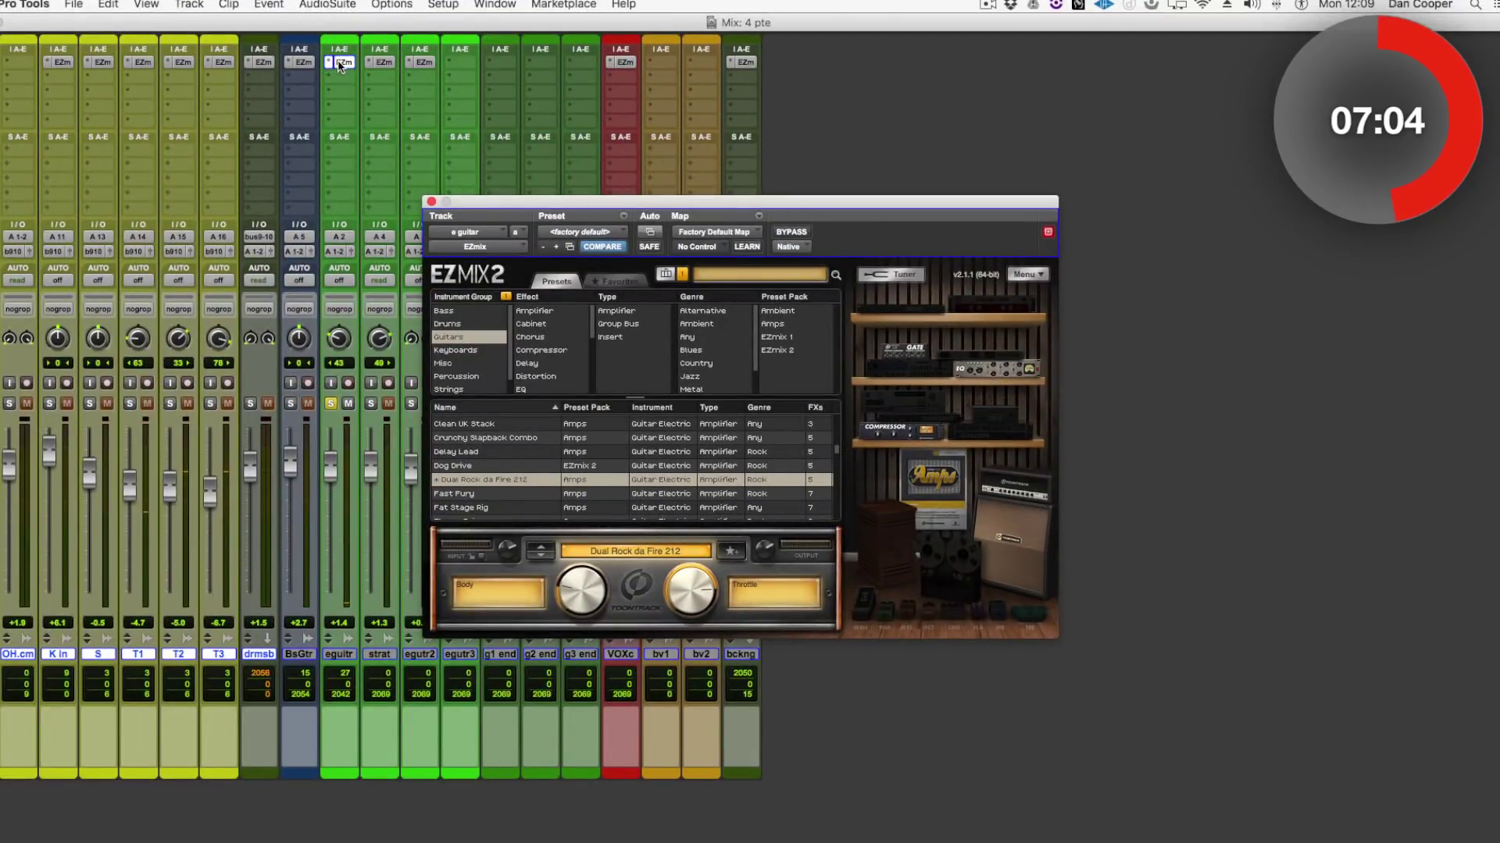
Copy the e guitar track's EZmix insert with its settings to the strat track and check both guitars soloed with drums and bass
{"action": "left_click", "coordinate": [381, 62]}
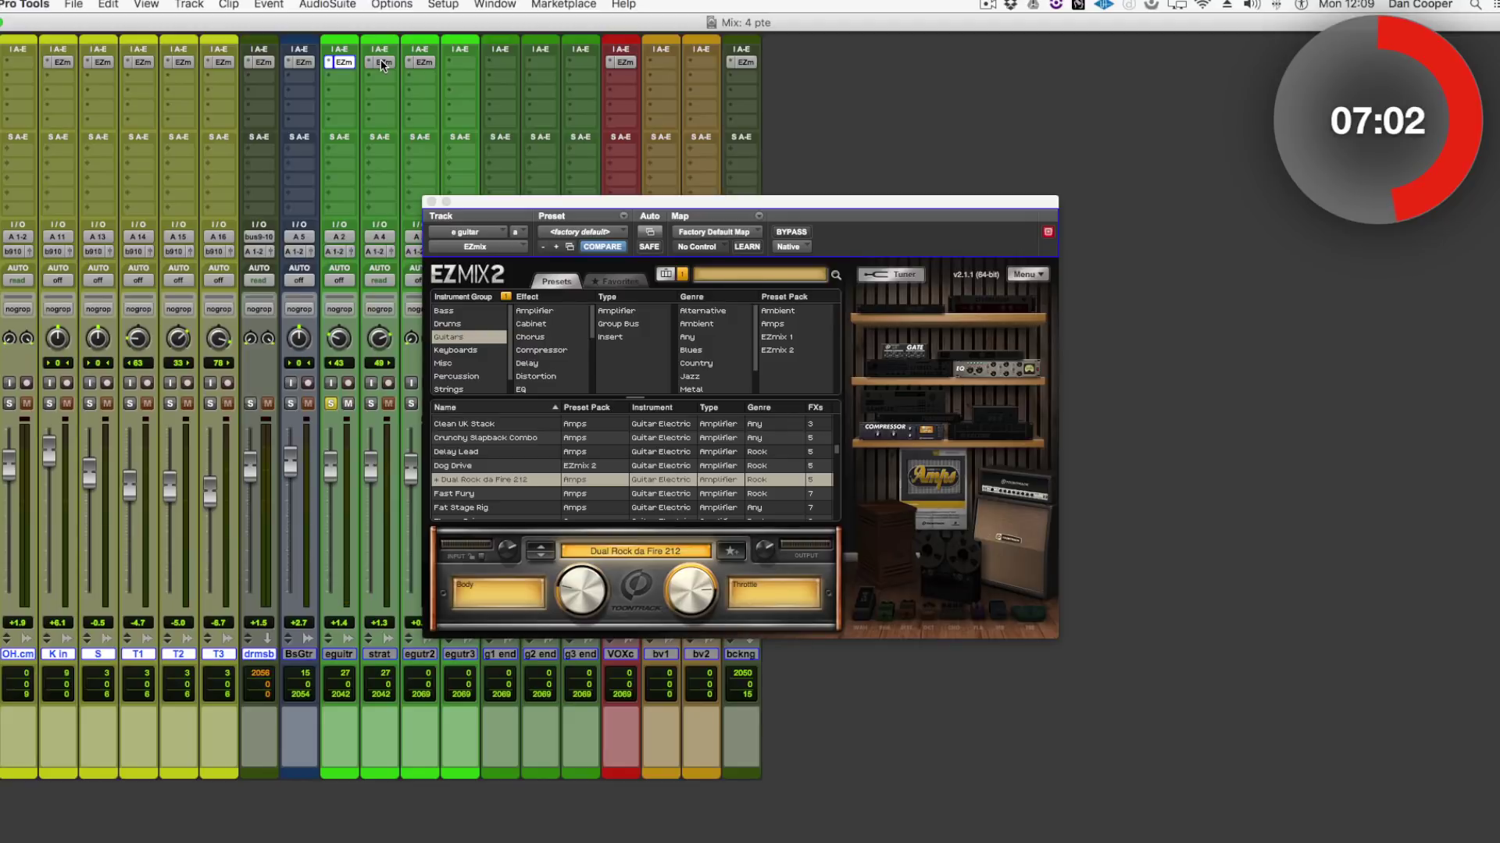
{"action": "key", "text": "shift+s"}
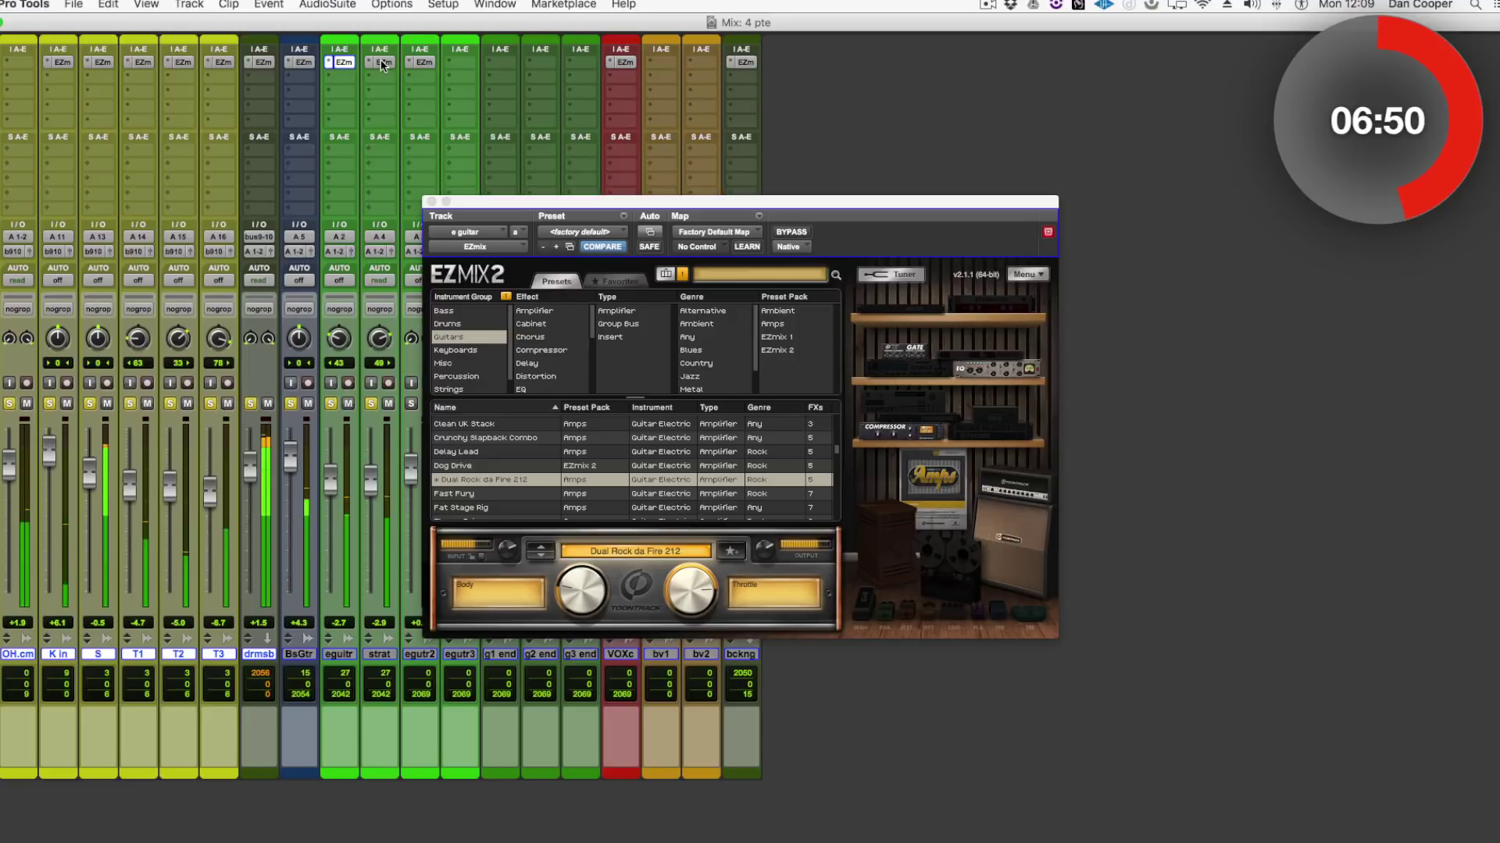
{"action": "left_click", "coordinate": [375, 62], "text": "alt+super"}
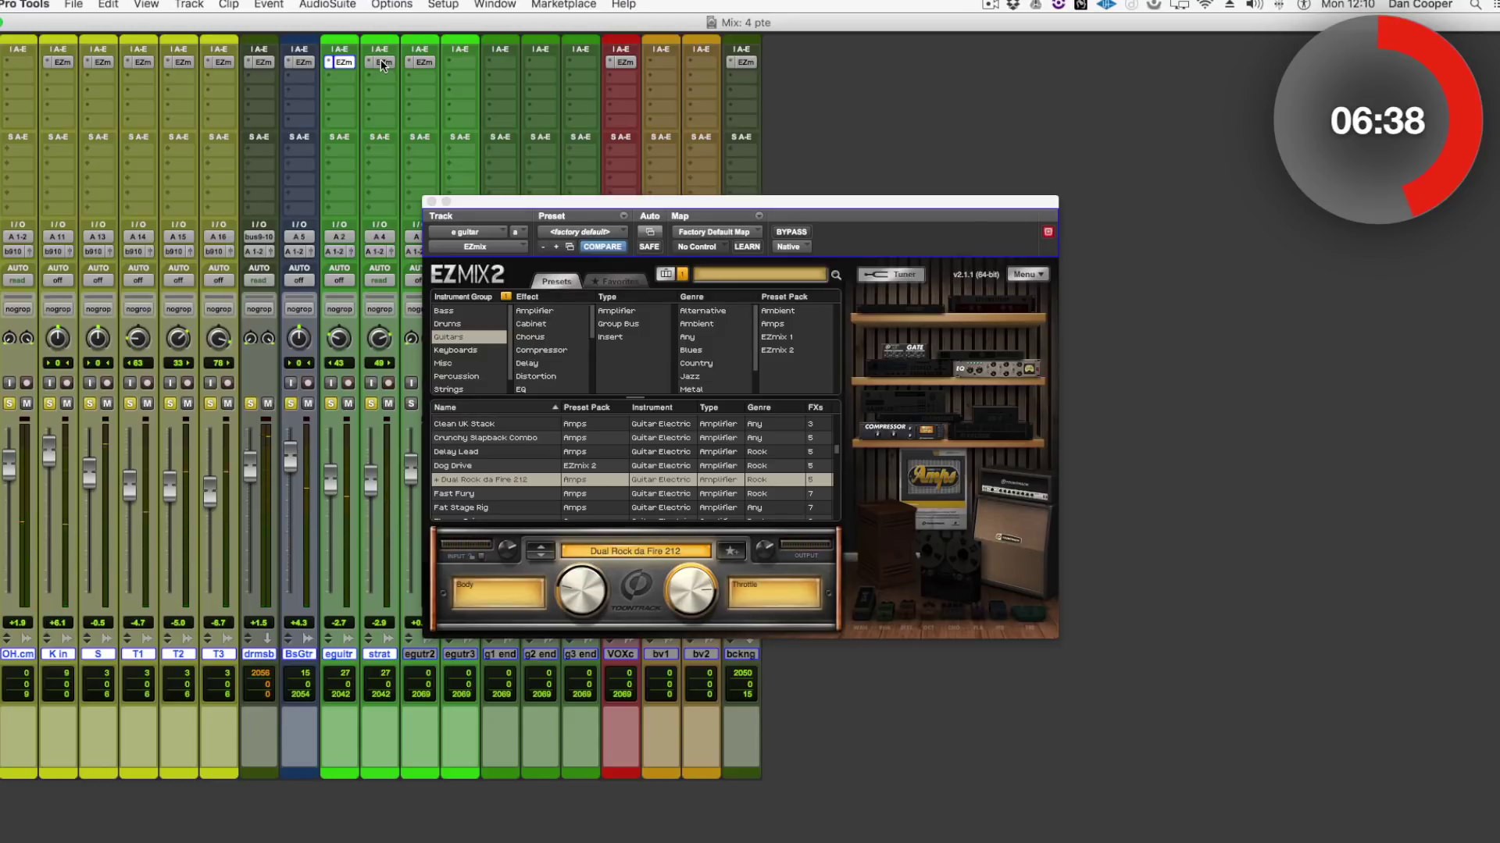
{"action": "left_click", "coordinate": [383, 64]}
Open EZmix on the VOX.cm track and filter its presets to Vocals, Pop genre and the EZmix 1 and EZmix 2 packs
{"action": "left_click", "coordinate": [624, 63]}
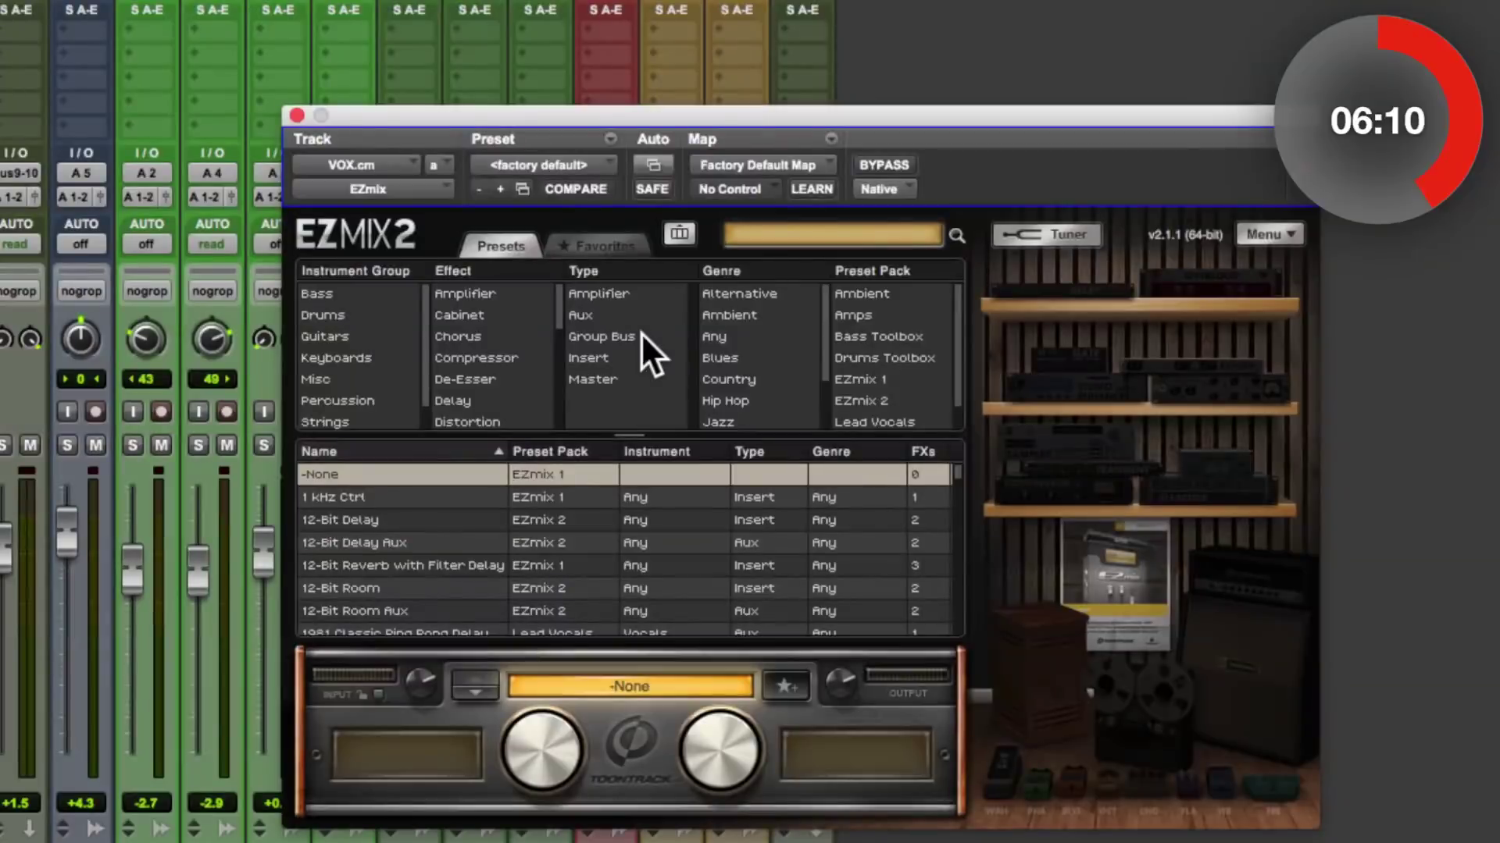
{"action": "left_click", "coordinate": [459, 385]}
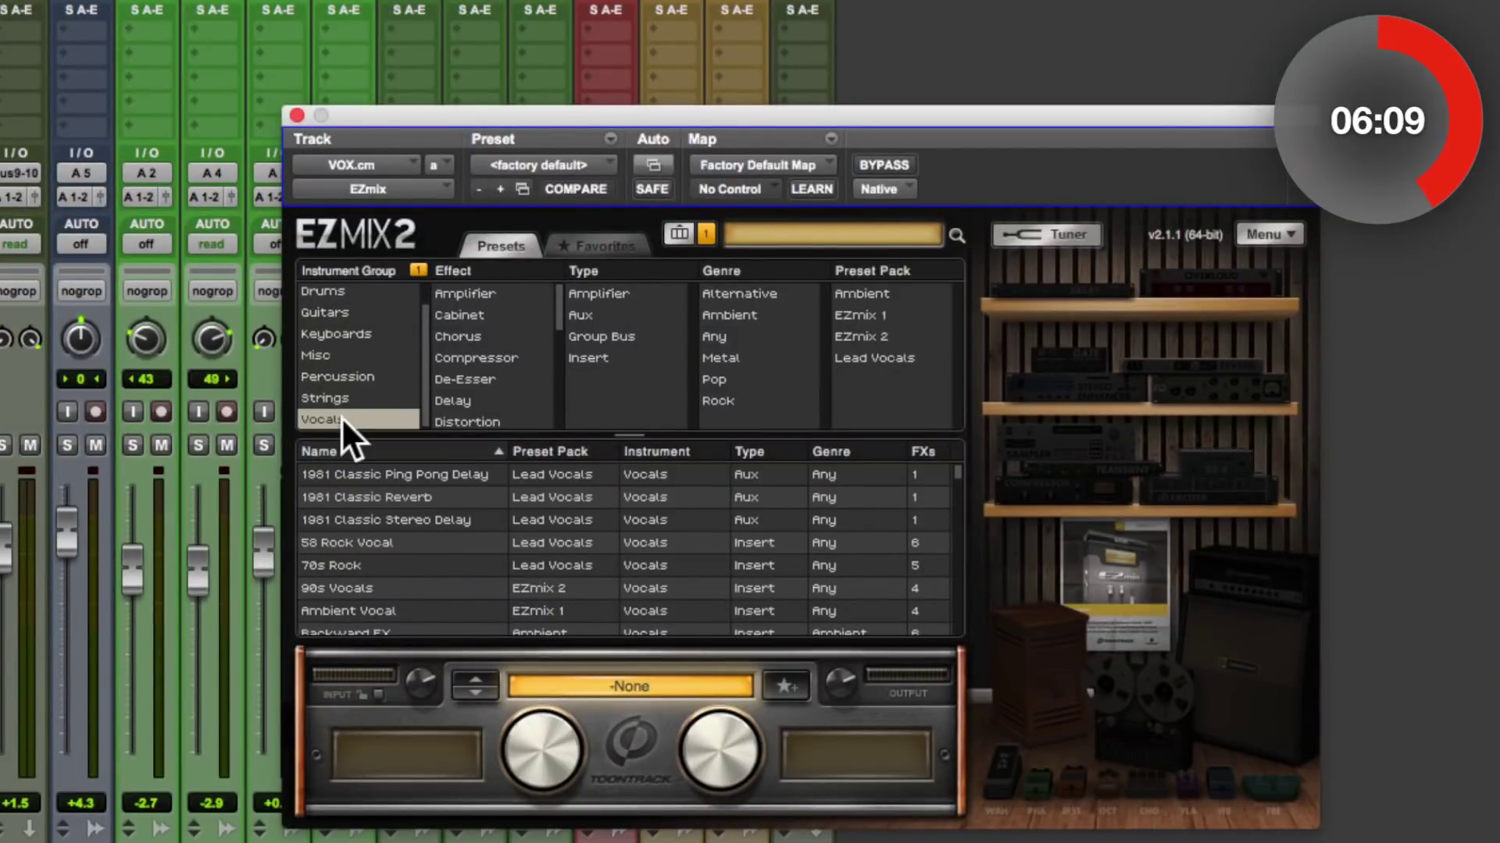
{"action": "left_click", "coordinate": [738, 379]}
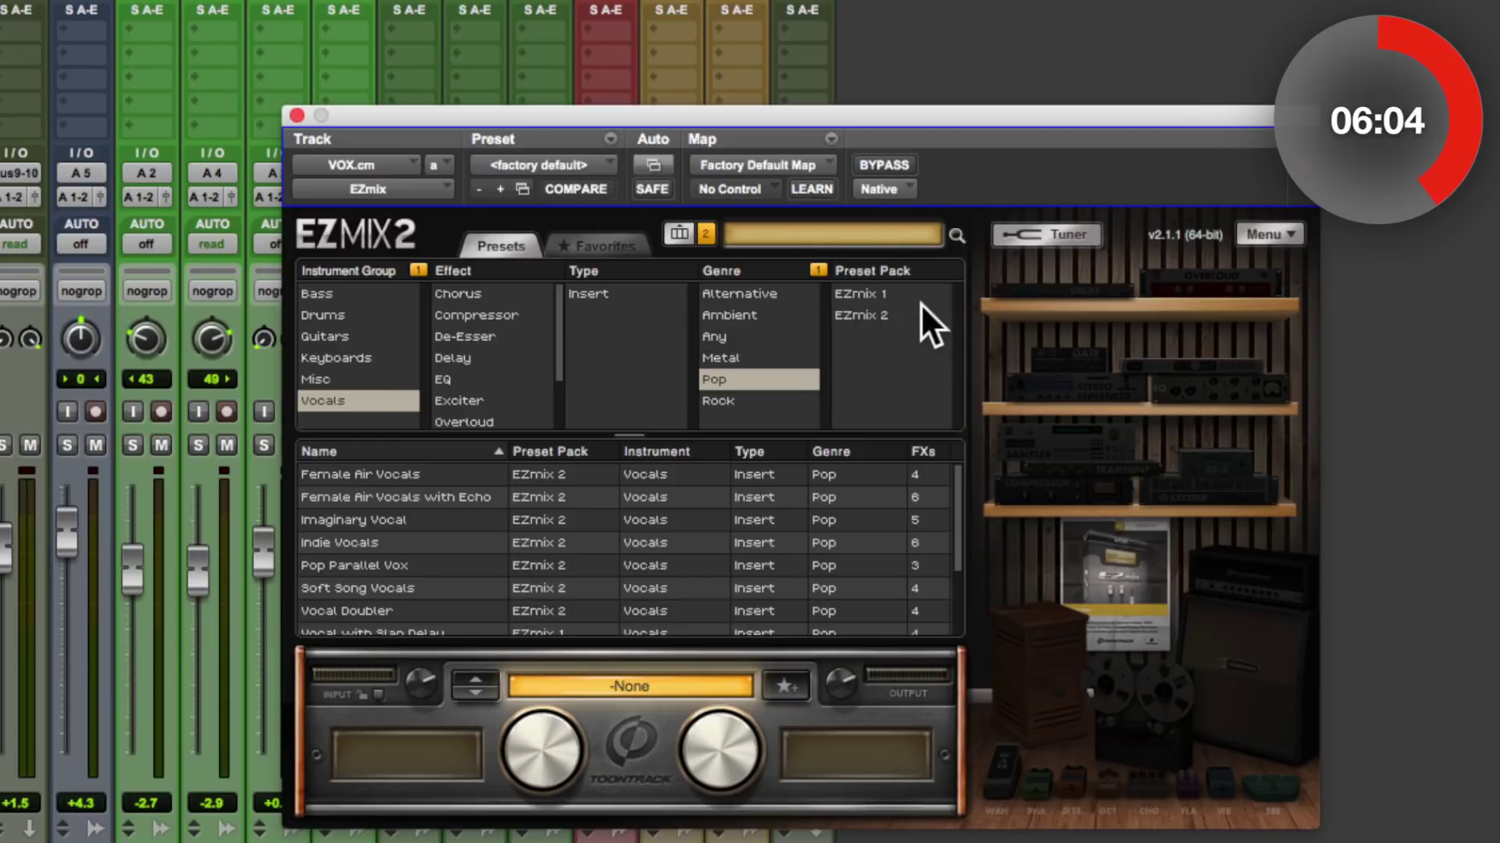
{"action": "left_click_drag", "start_coordinate": [868, 313], "coordinate": [866, 297]}
Audition the Indie Vocals, Pop Parallel Vox, Vocal Doubler, Vocal with Slap Delay2 and Vocal with Slap Delay presets on VOX.cm
{"action": "left_click", "coordinate": [395, 537]}
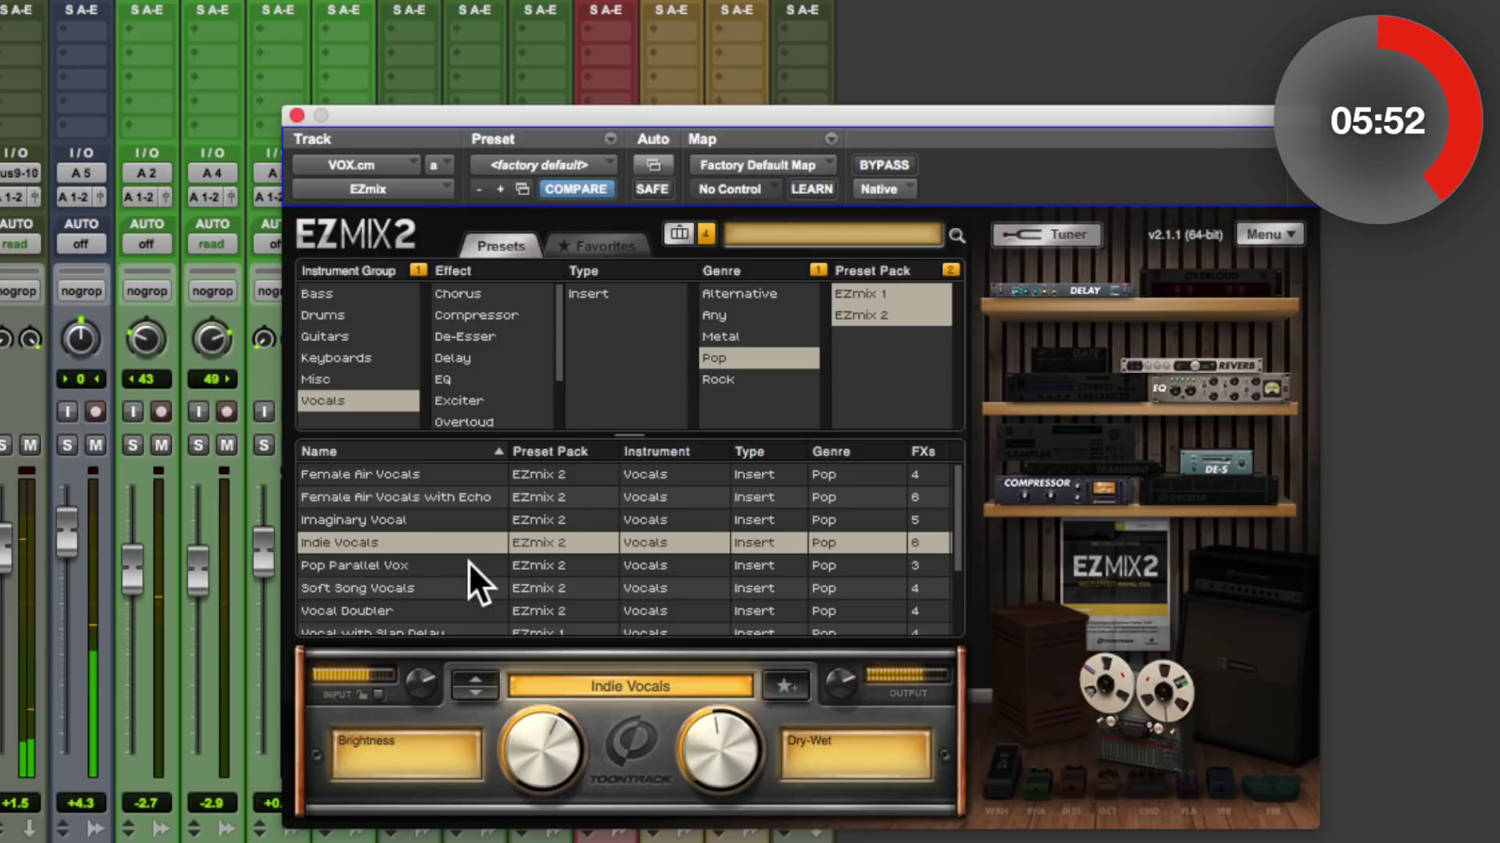
{"action": "left_click", "coordinate": [443, 562]}
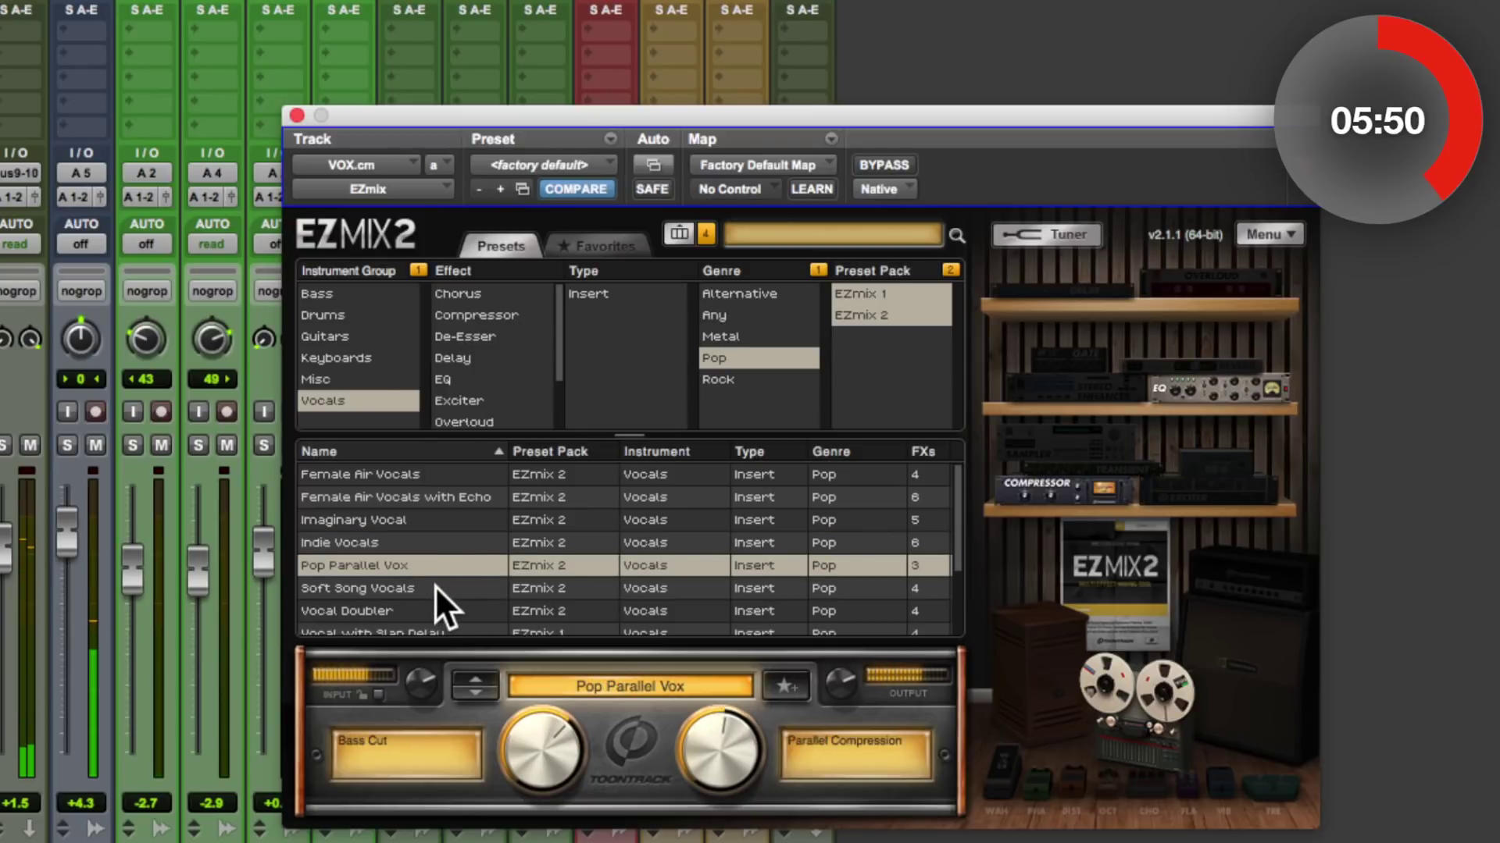
{"action": "scroll", "coordinate": [434, 584], "scroll_direction": "down", "scroll_amount": 1}
{"action": "left_click", "coordinate": [436, 581]}
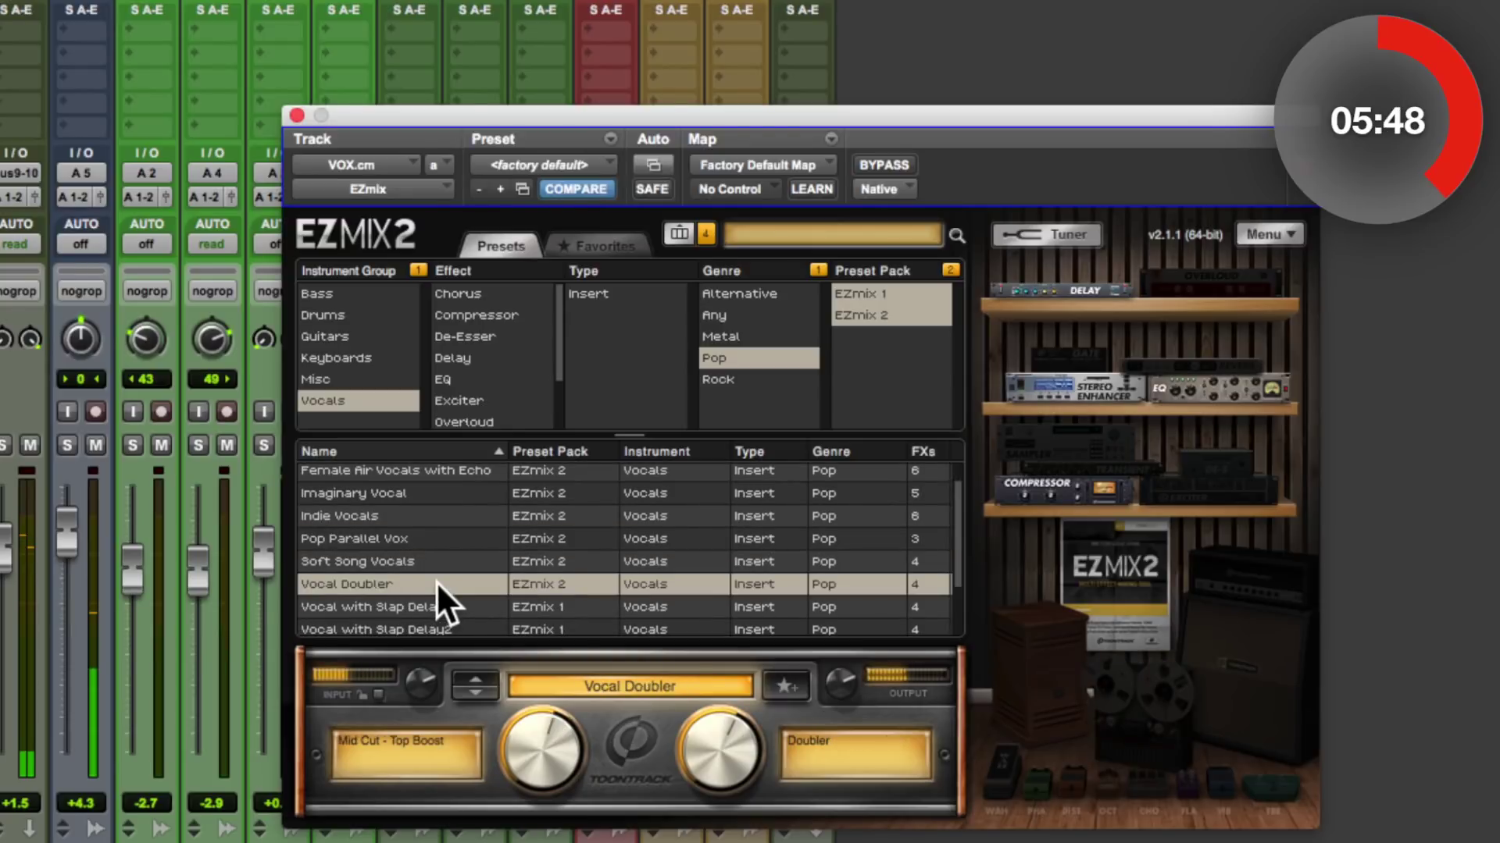
{"action": "scroll", "coordinate": [447, 578], "scroll_direction": "down", "scroll_amount": 2}
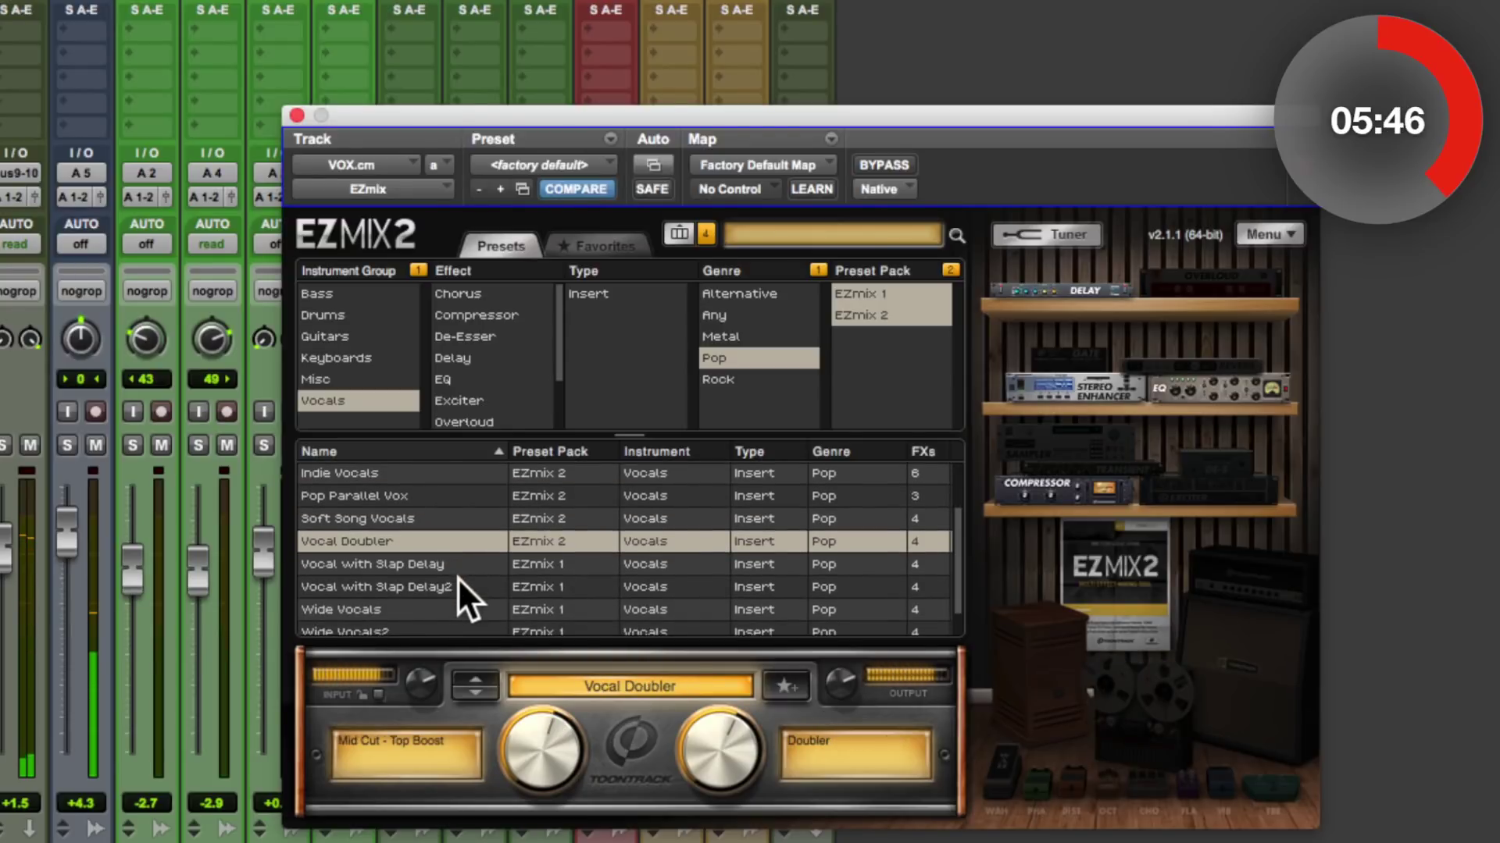
{"action": "left_click", "coordinate": [450, 587]}
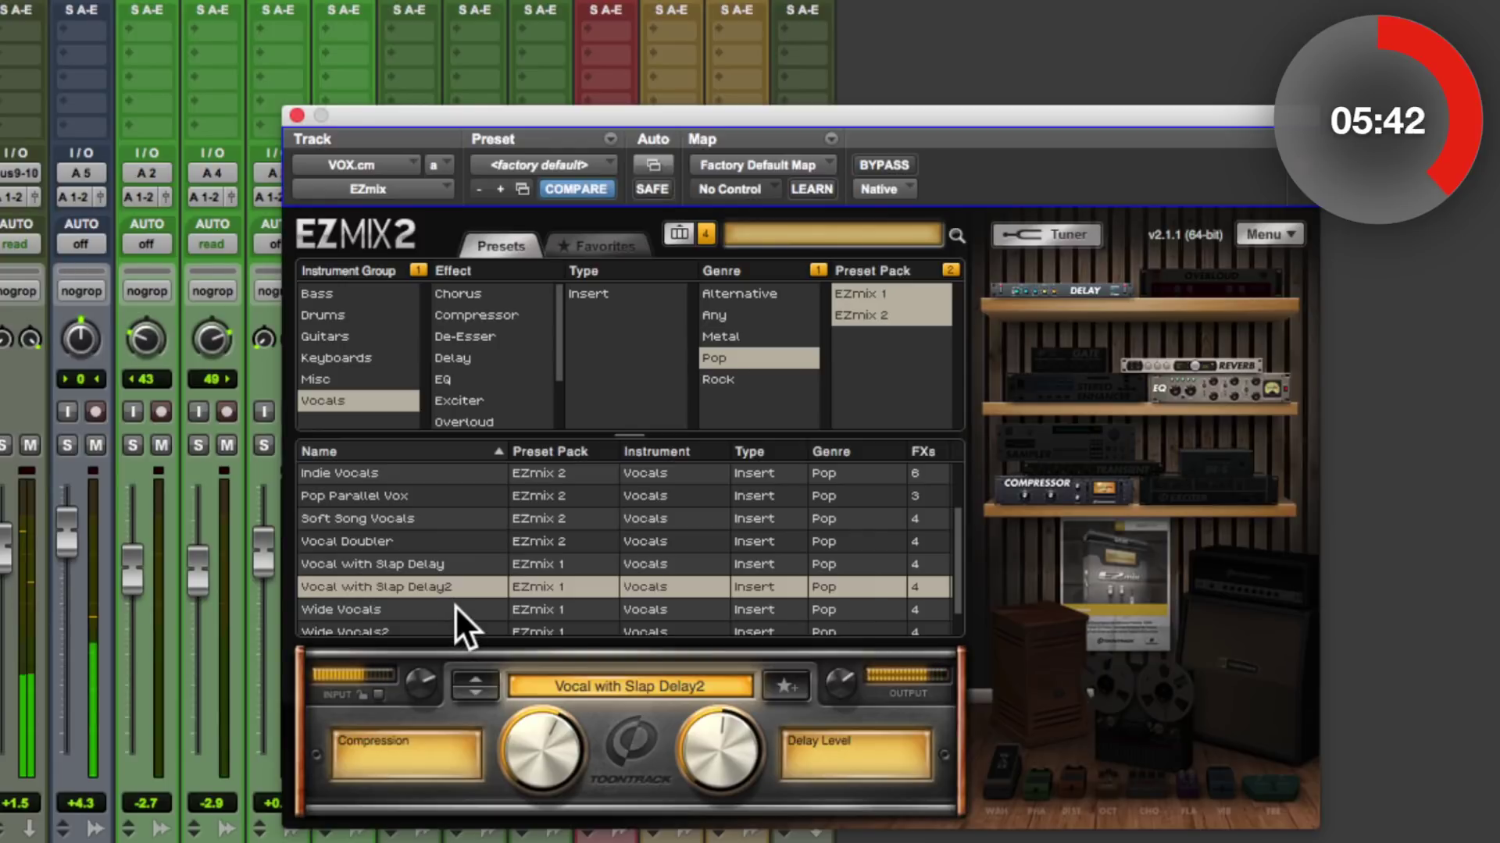
{"action": "left_click", "coordinate": [446, 564]}
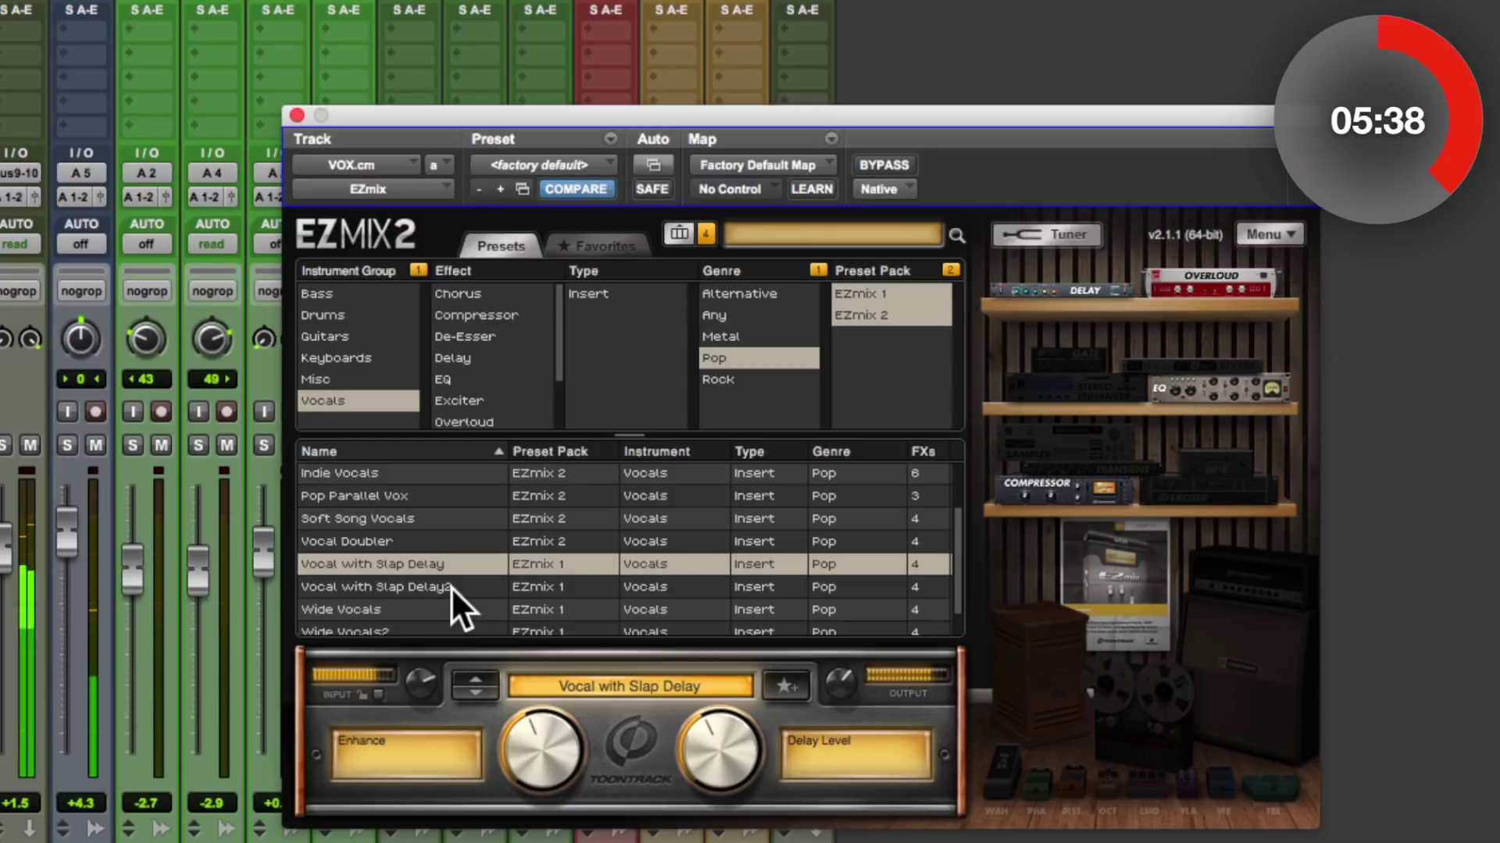
Load the Vocal with Slap Delay2 preset on VOX.cm, lower its Delay Level and raise its Compression
{"action": "left_click", "coordinate": [451, 588]}
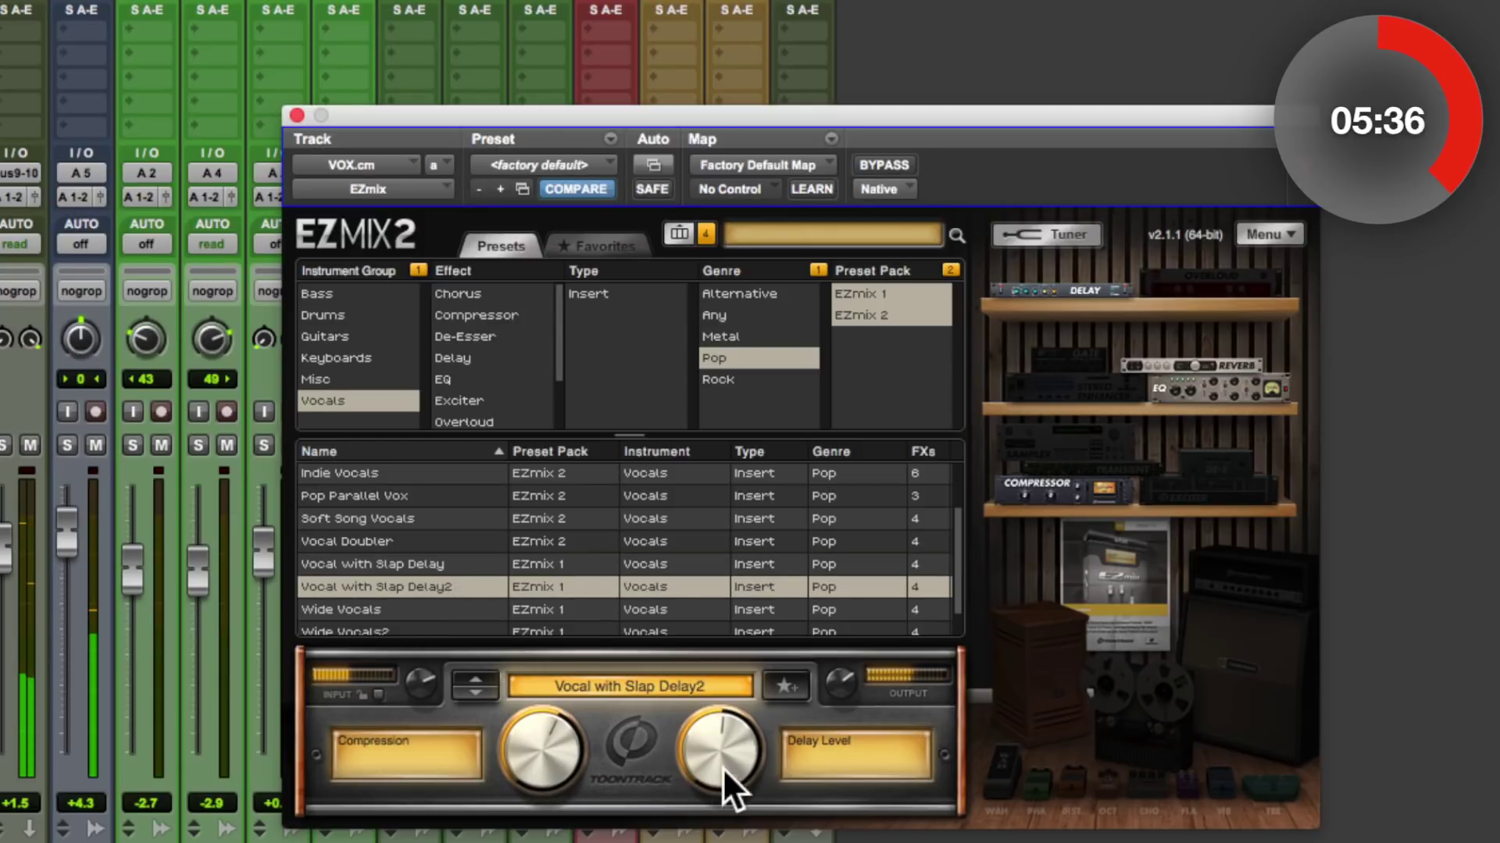
{"action": "mouse_move", "coordinate": [687, 746]}
{"action": "left_mouse_down"}
{"action": "mouse_move", "coordinate": [677, 797]}
{"action": "mouse_move", "coordinate": [686, 771]}
{"action": "left_mouse_up"}
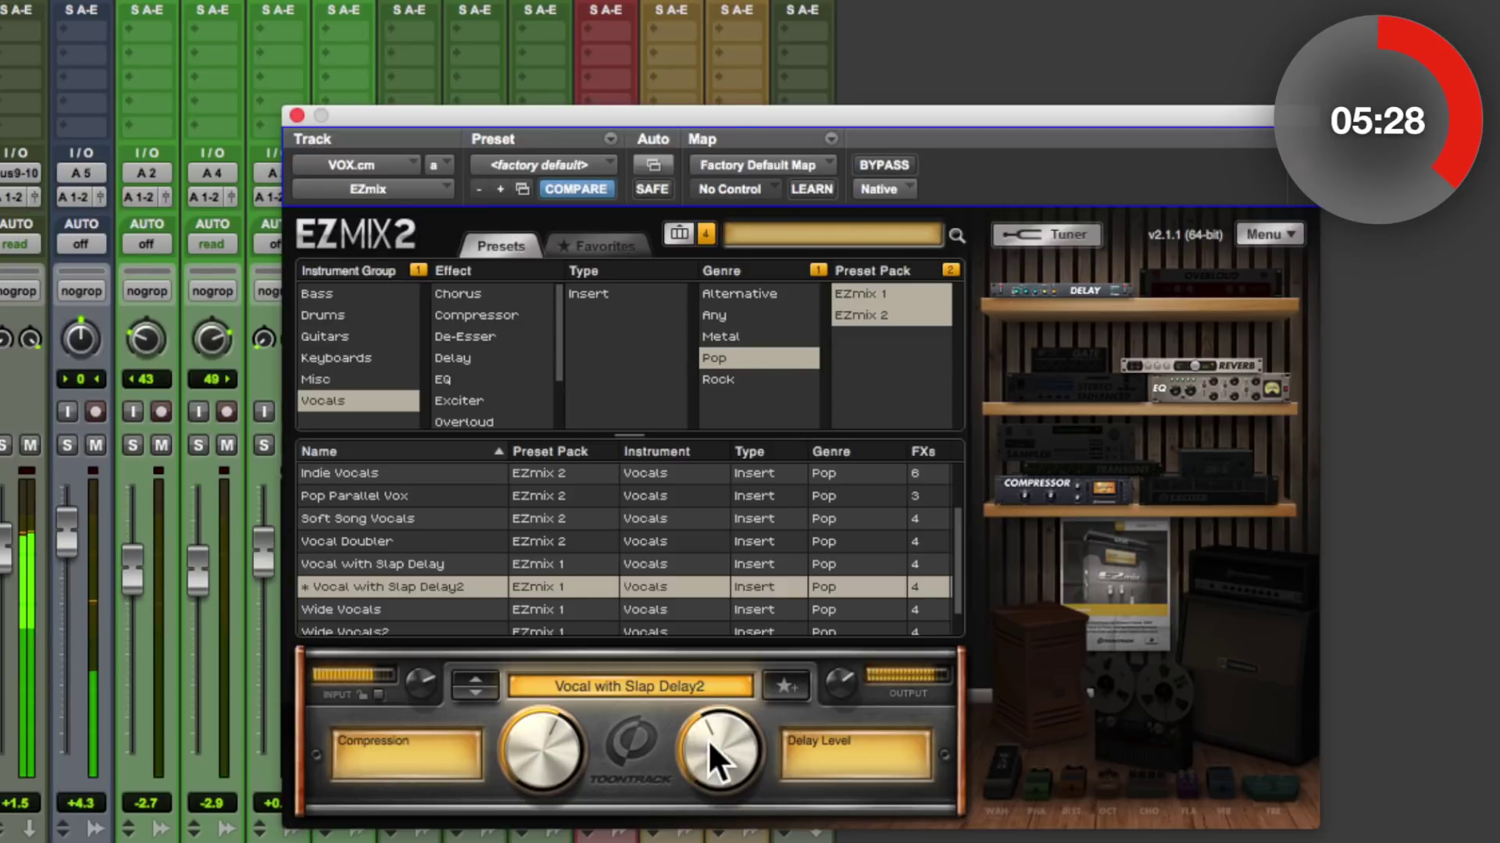
{"action": "left_click_drag", "start_coordinate": [707, 739], "coordinate": [700, 743]}
{"action": "left_click_drag", "start_coordinate": [541, 759], "coordinate": [536, 654]}
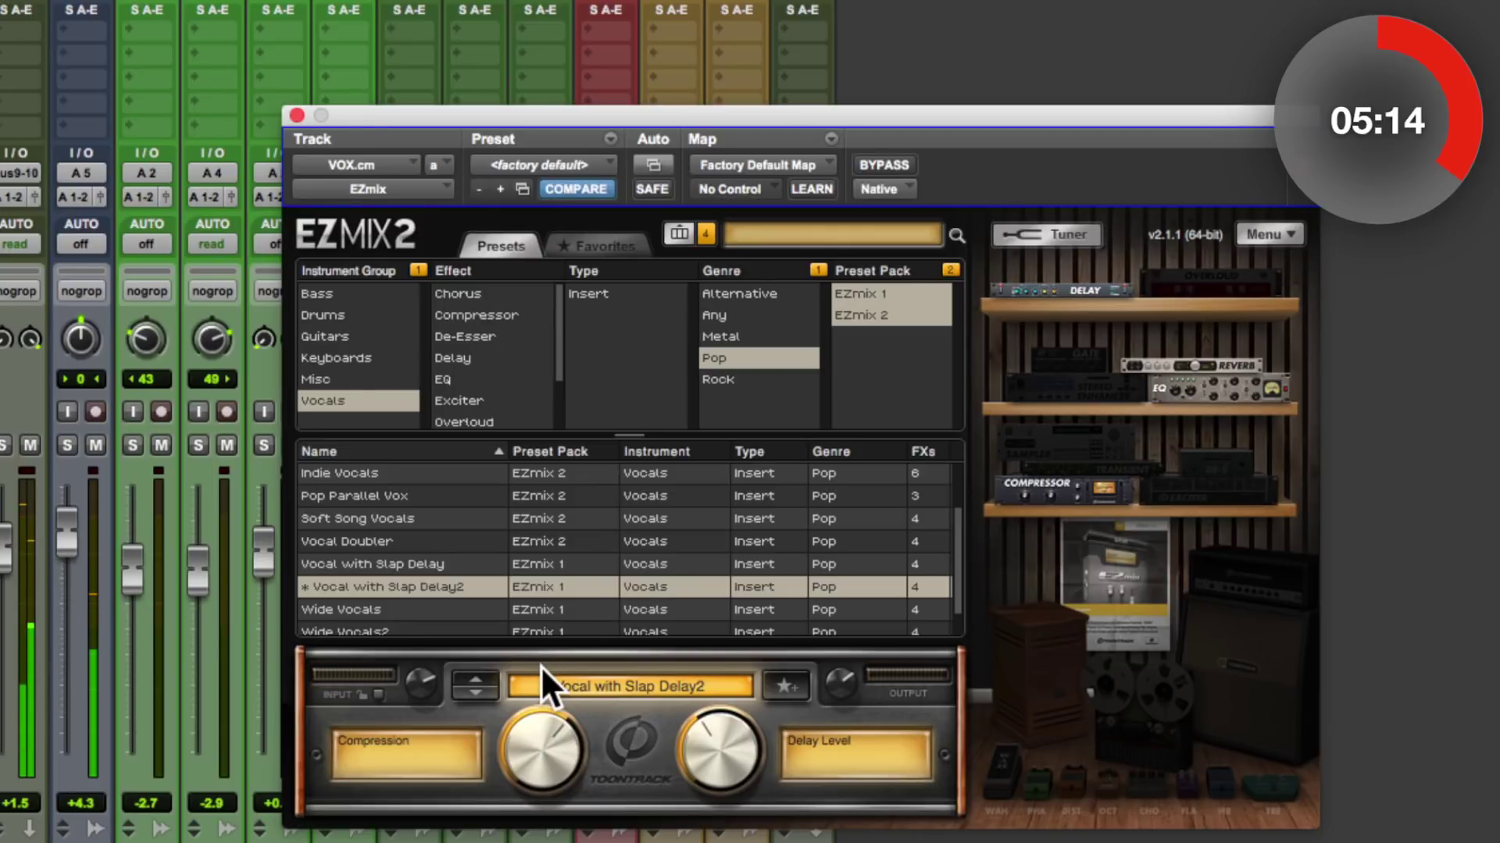
Open EZmix on the backing vocals track and filter its presets to the Vocals instrument group
{"action": "key", "text": "super+w"}
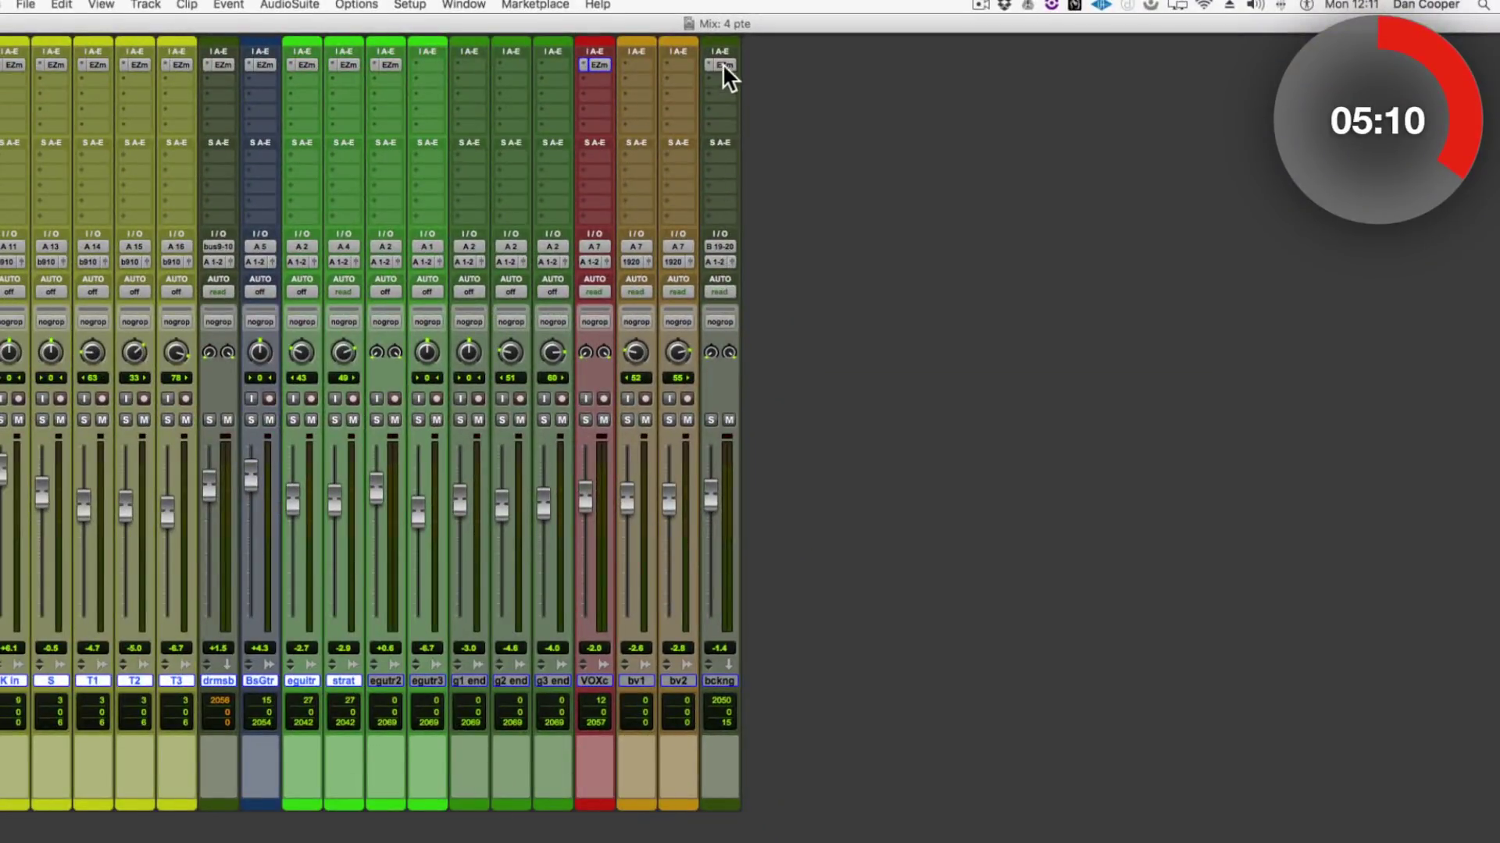
{"action": "left_click", "coordinate": [724, 64]}
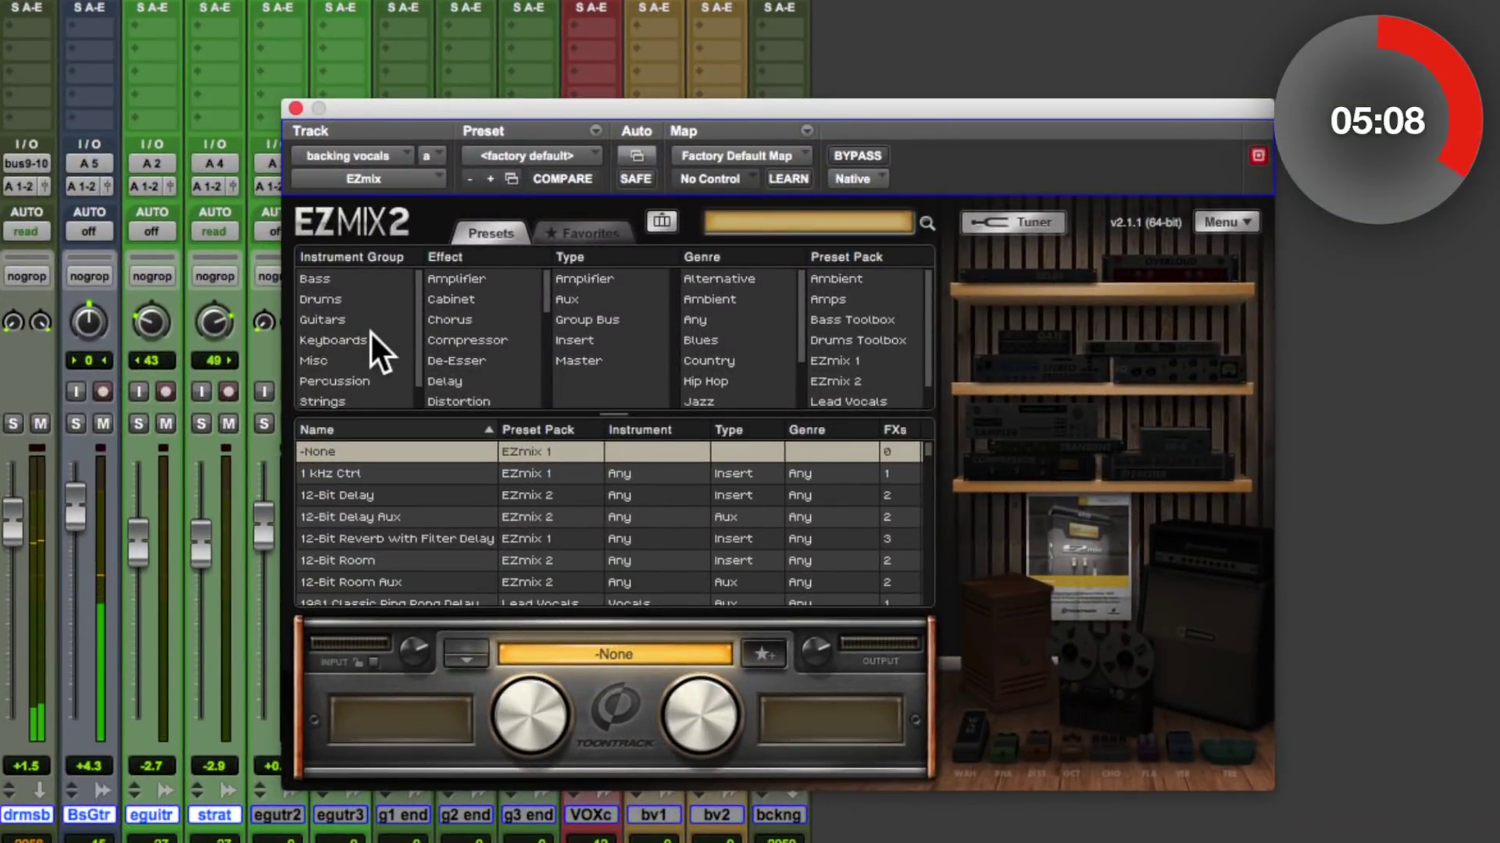
{"action": "scroll", "coordinate": [375, 391], "scroll_direction": "down", "scroll_amount": 1}
{"action": "left_click", "coordinate": [356, 397]}
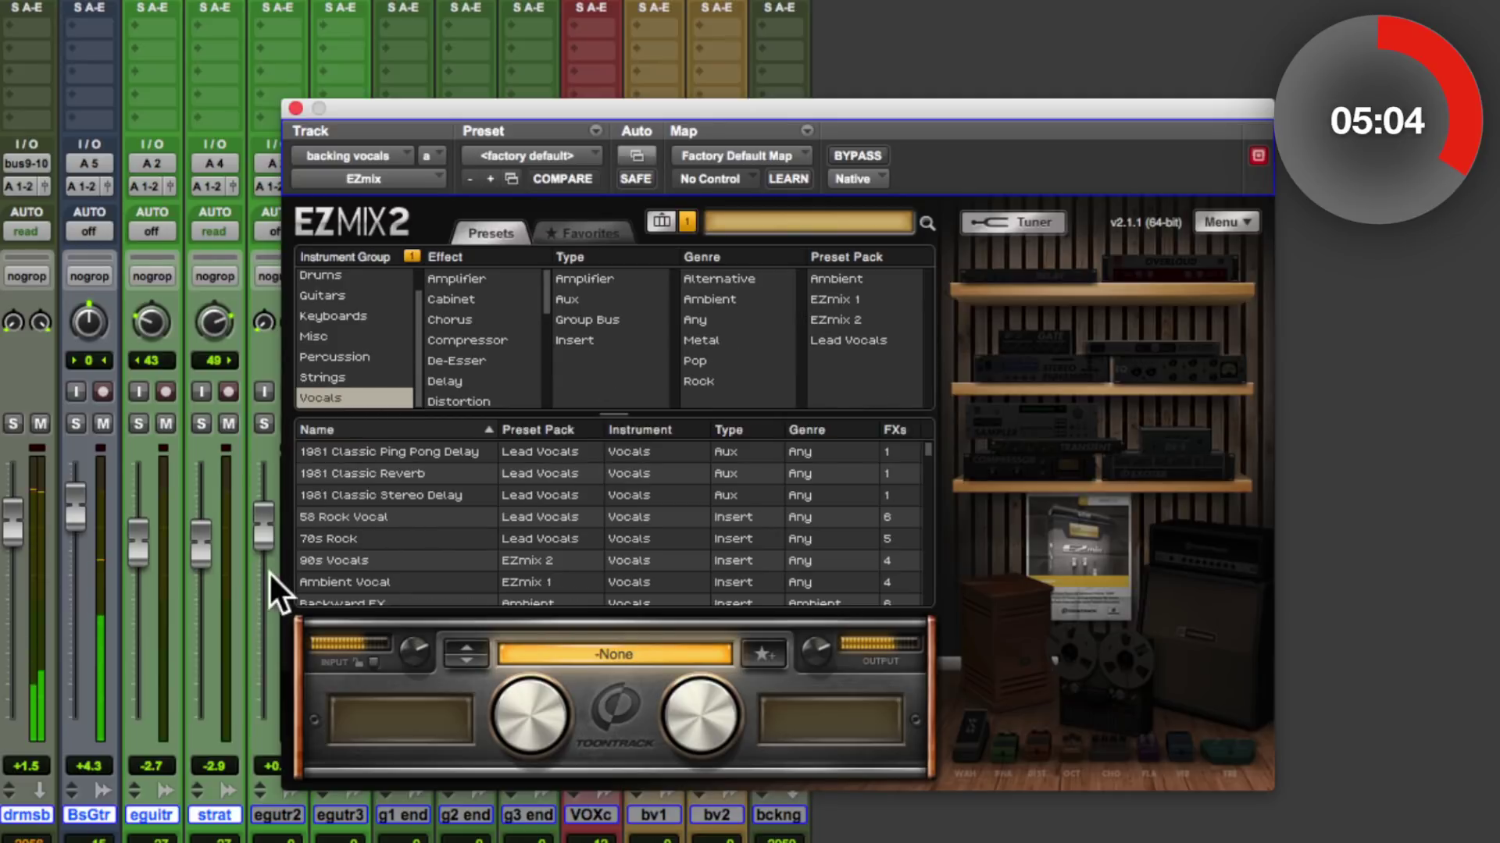
Load the 70s Rock preset on backing vocals, set its Delay Level to about 61% and raise its Air
{"action": "left_click", "coordinate": [391, 537]}
{"action": "scroll", "coordinate": [407, 537], "scroll_direction": "down", "scroll_amount": 3}
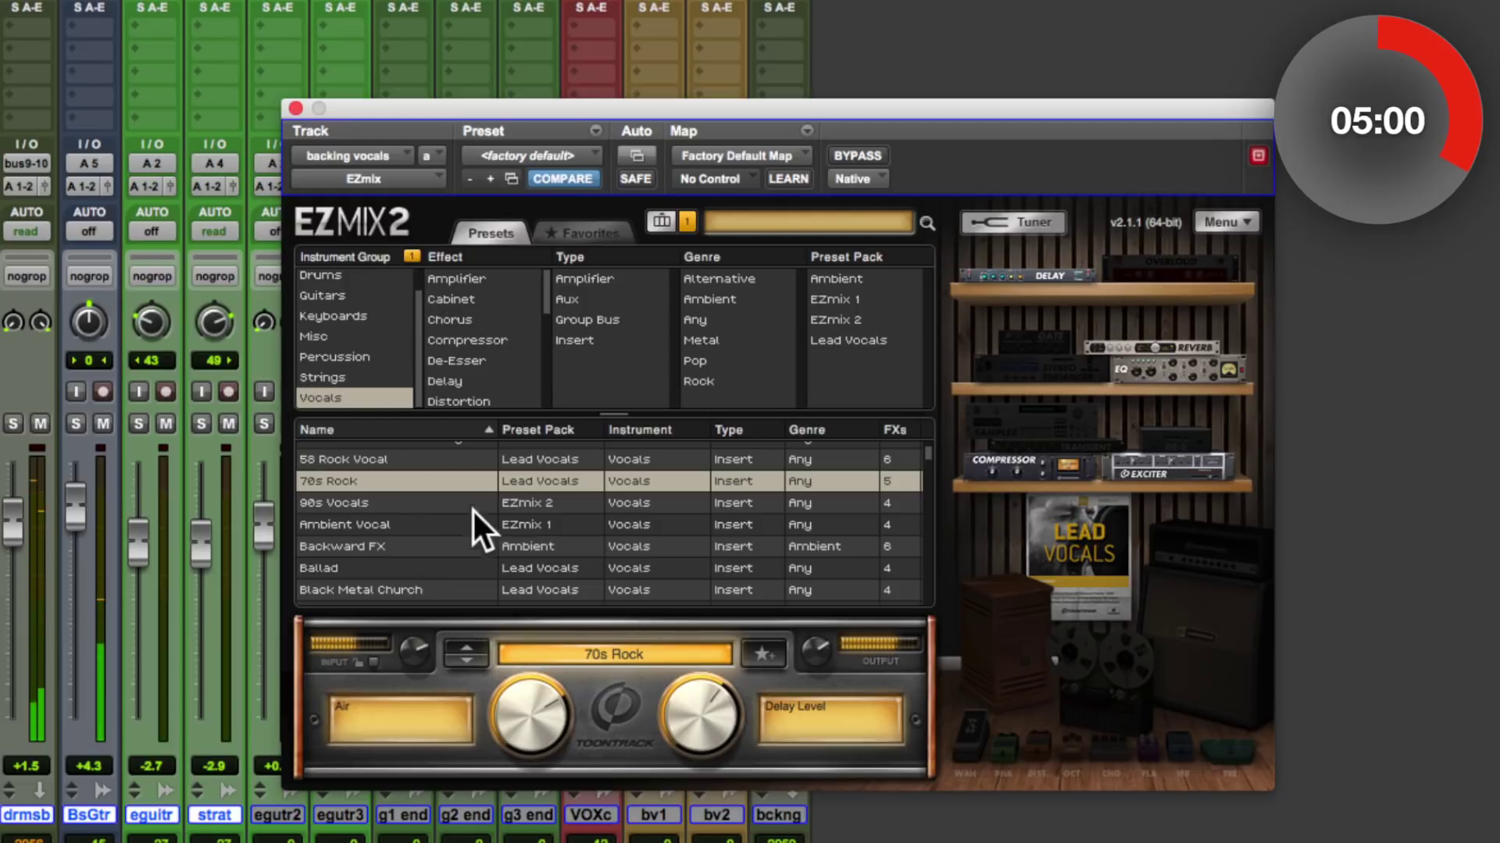
{"action": "left_click_drag", "start_coordinate": [681, 709], "coordinate": [699, 720]}
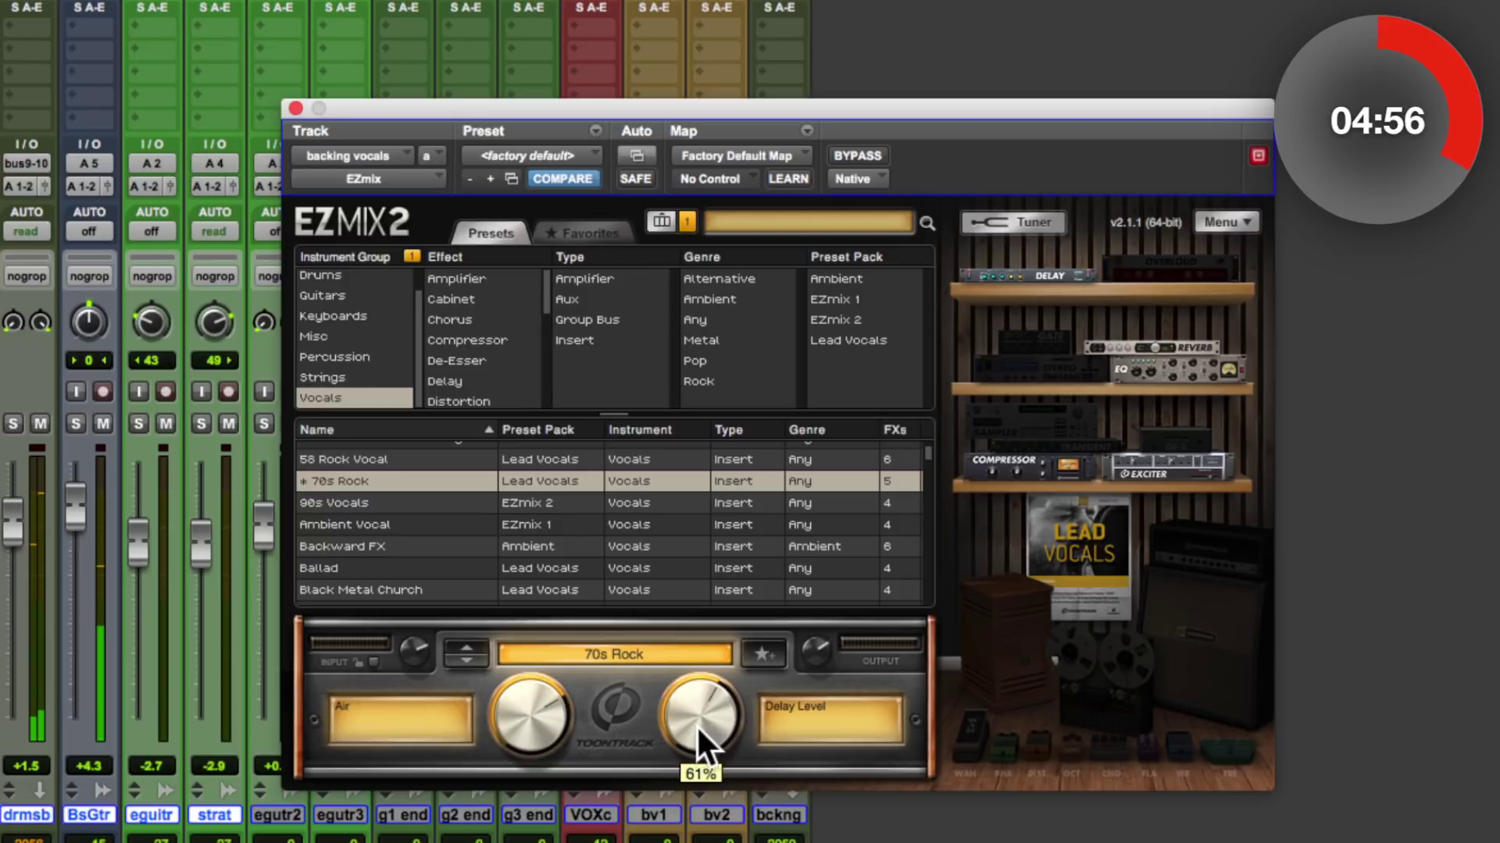
{"action": "left_click_drag", "start_coordinate": [545, 714], "coordinate": [539, 678]}
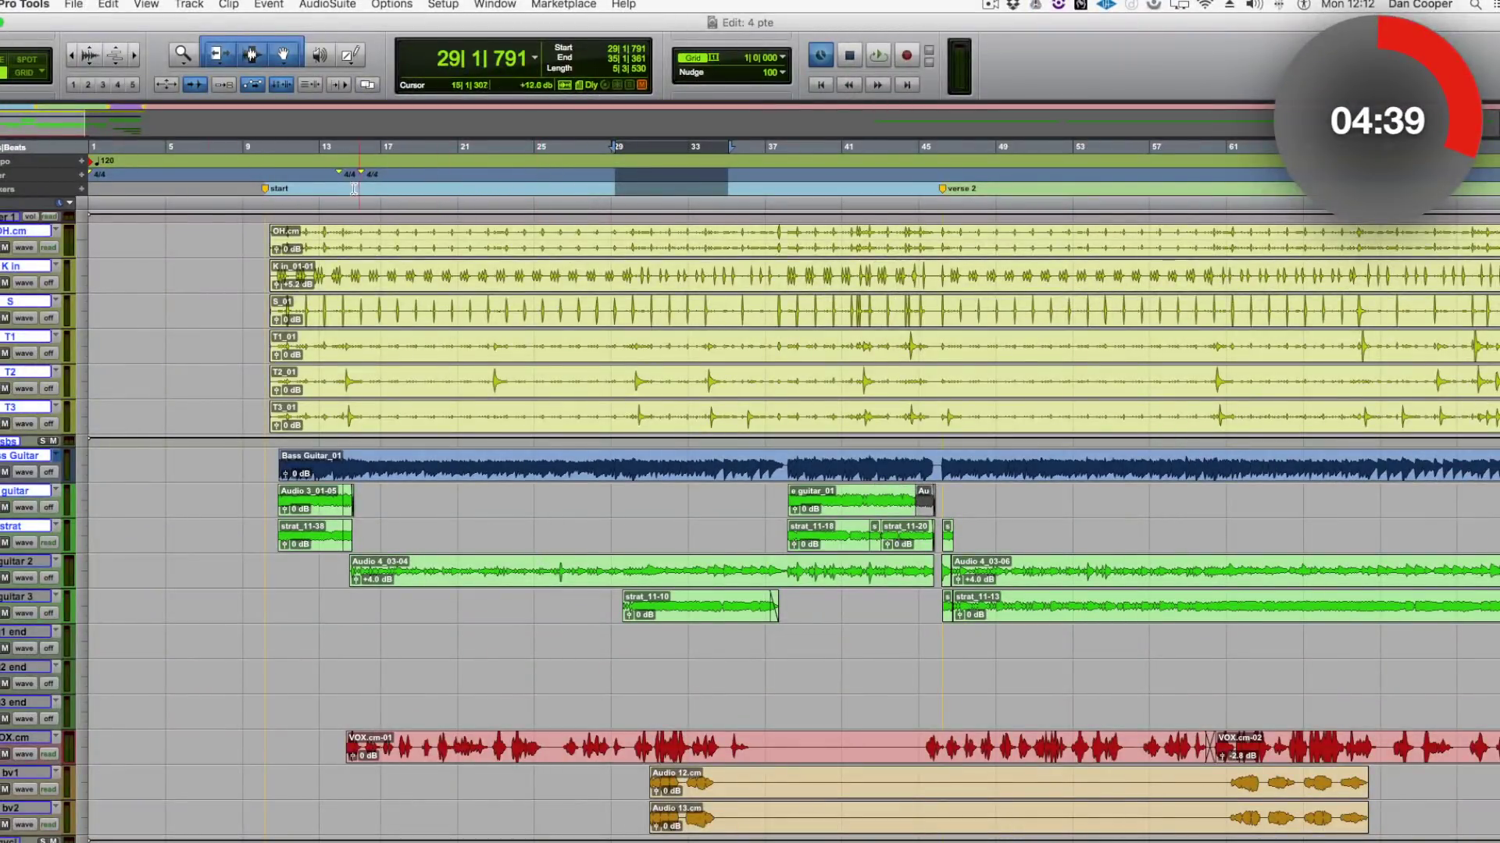
Play the song from about bar 14, where e guitar 2 enters, and open EZmix on that track
{"action": "left_click", "coordinate": [237, 218]}
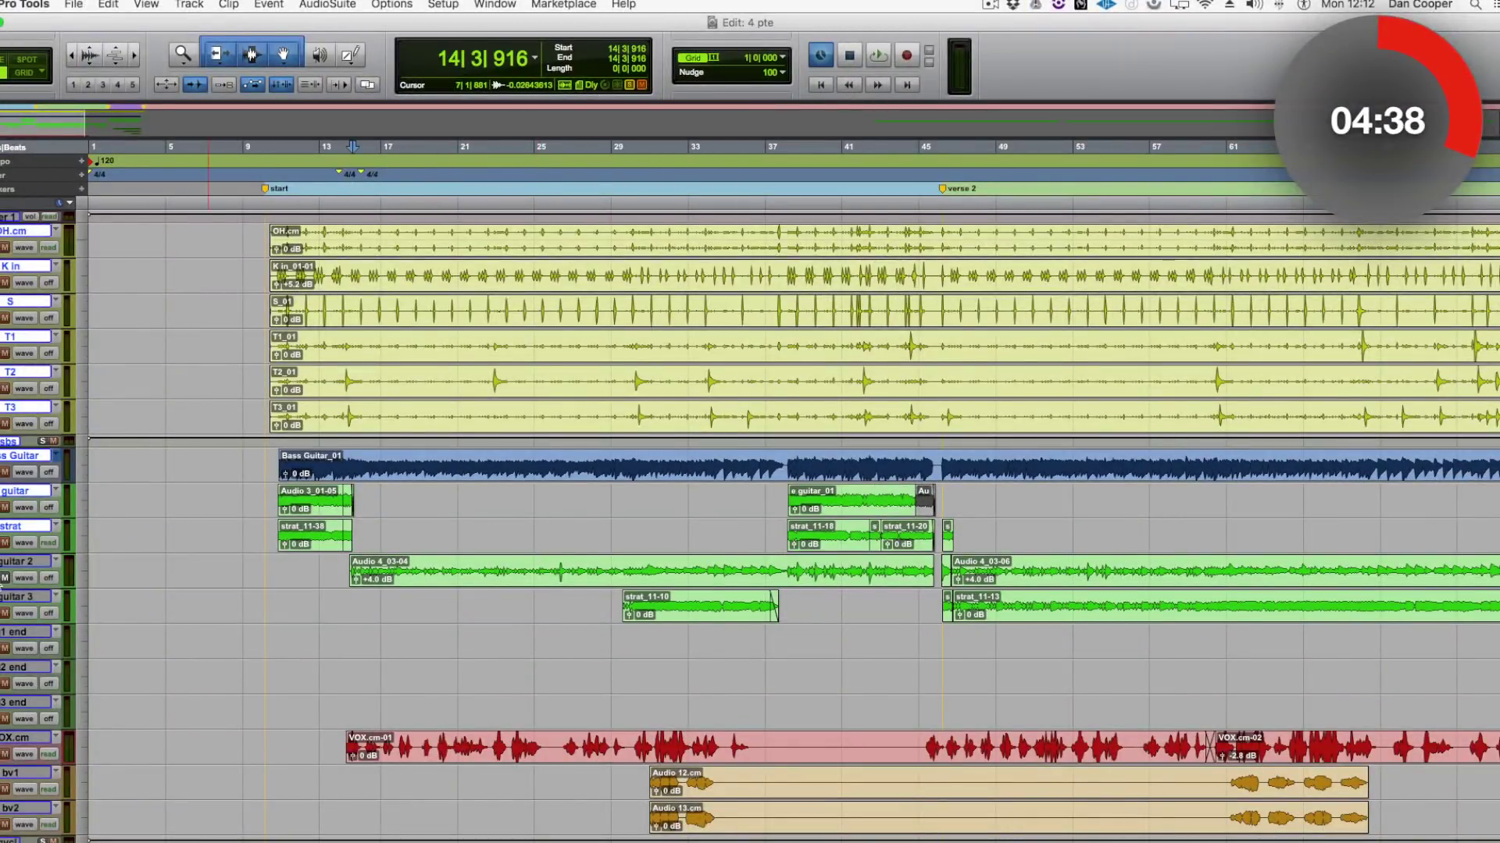
{"action": "key", "text": "space"}
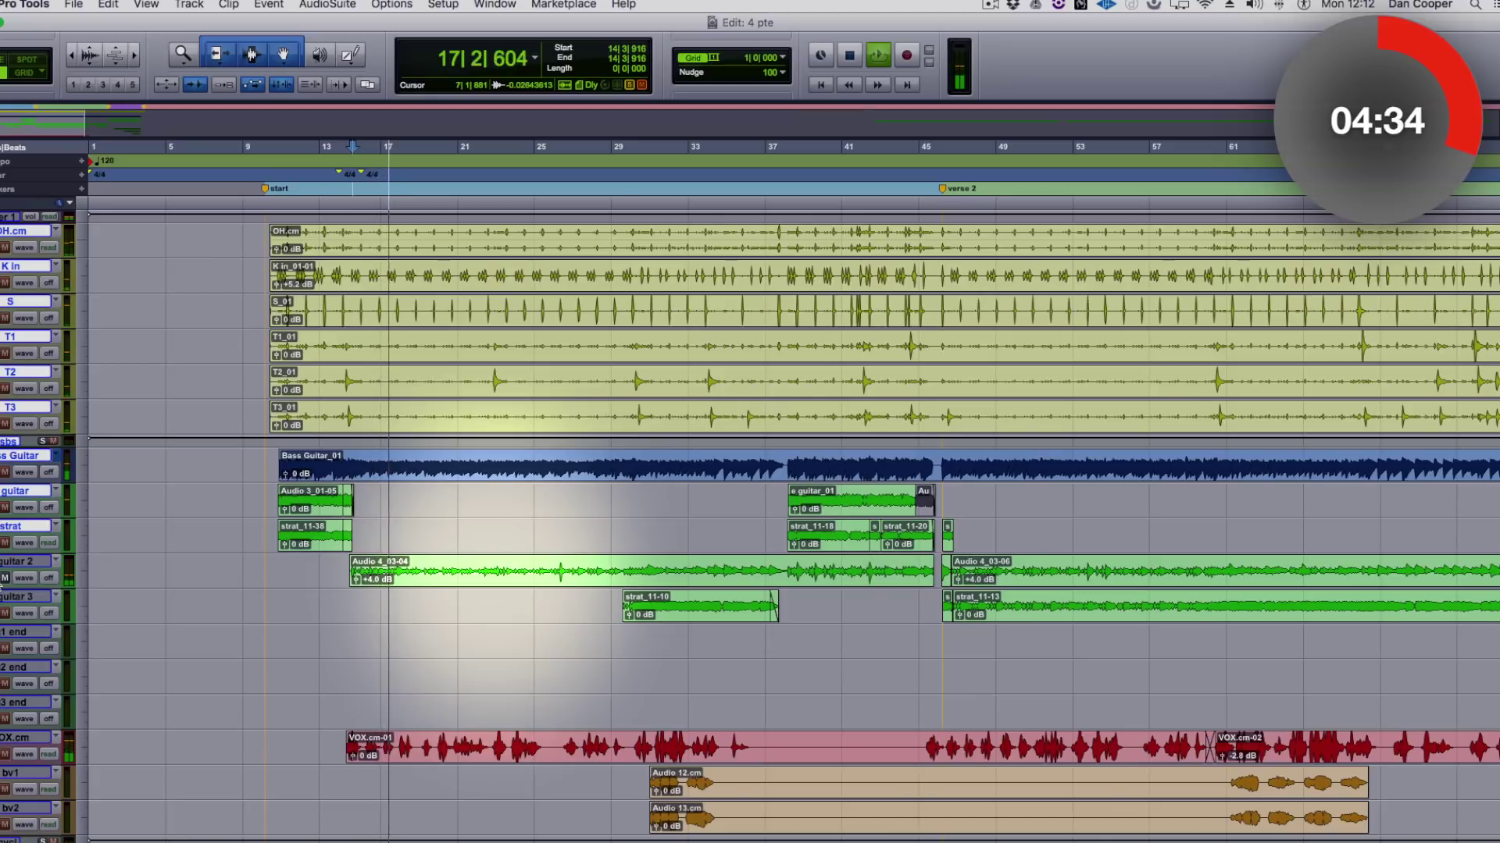
{"action": "key", "text": "super+equal"}
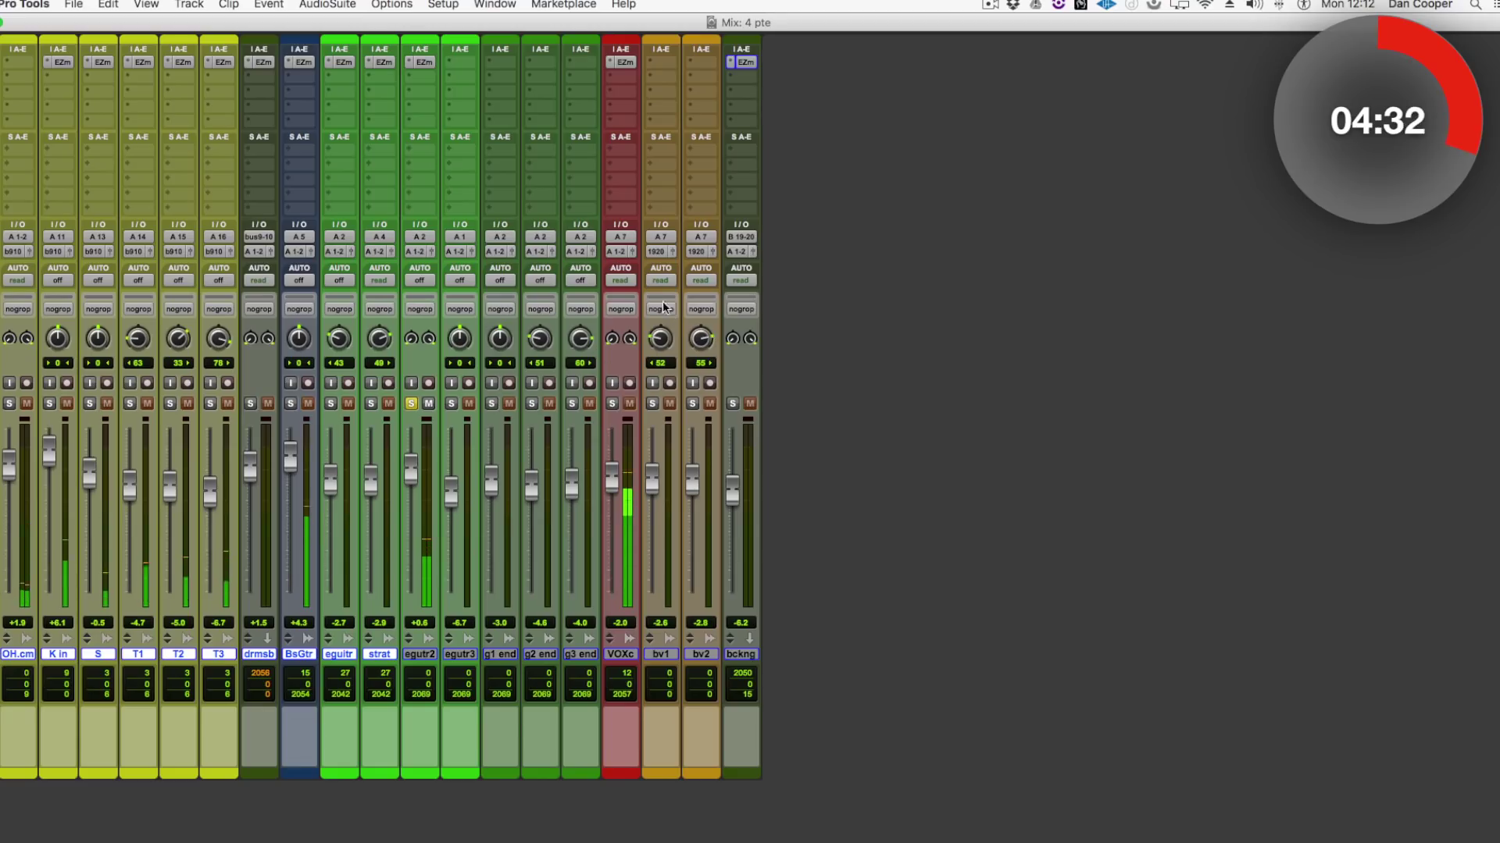
{"action": "left_click", "coordinate": [420, 62]}
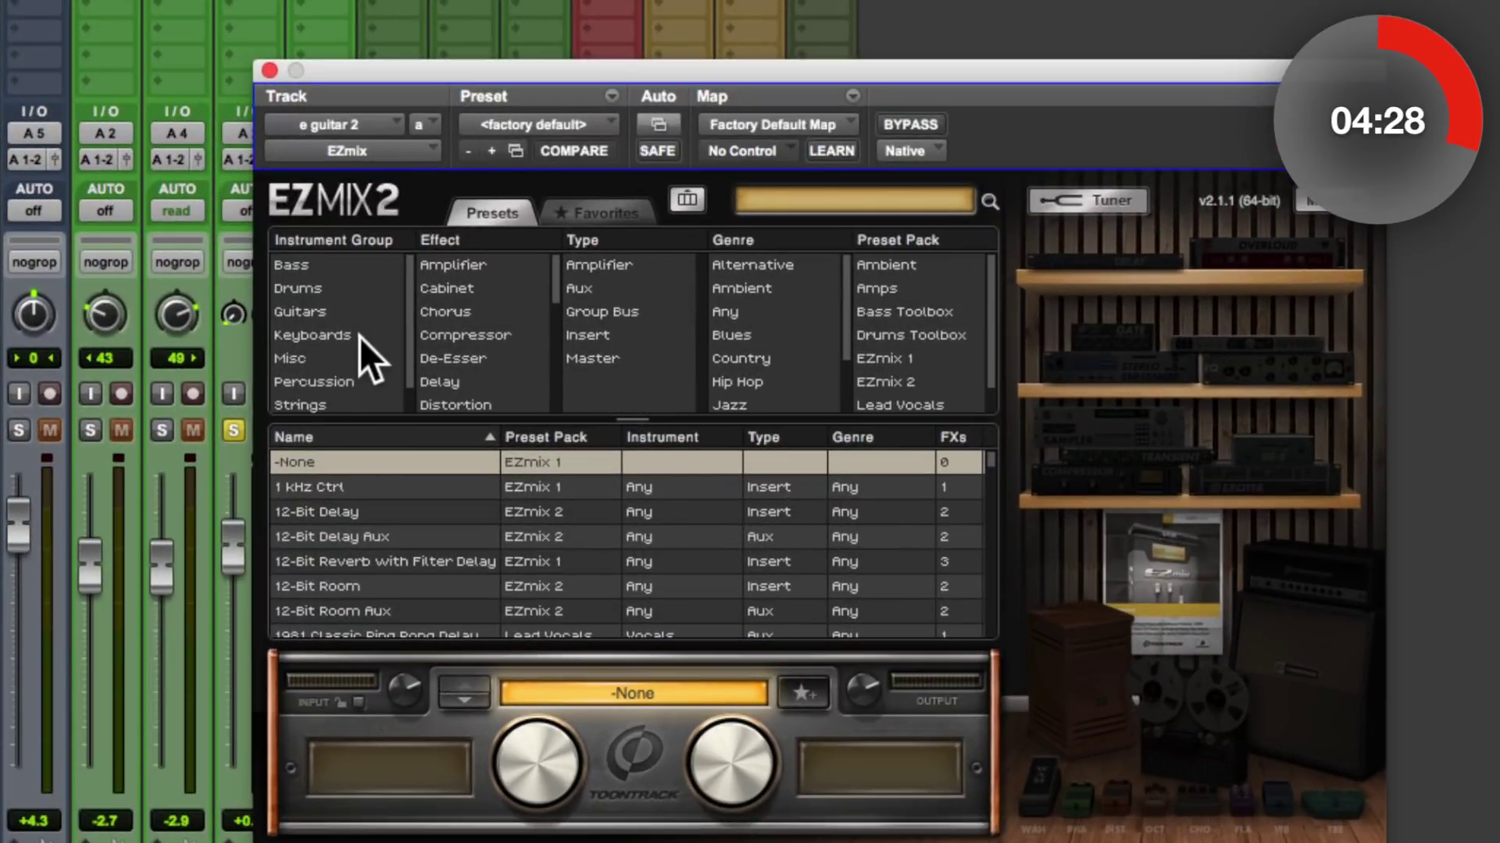
Filter the e guitar 2 presets to Guitars and the Blues genre and load the Blues Room preset
{"action": "left_click", "coordinate": [335, 313]}
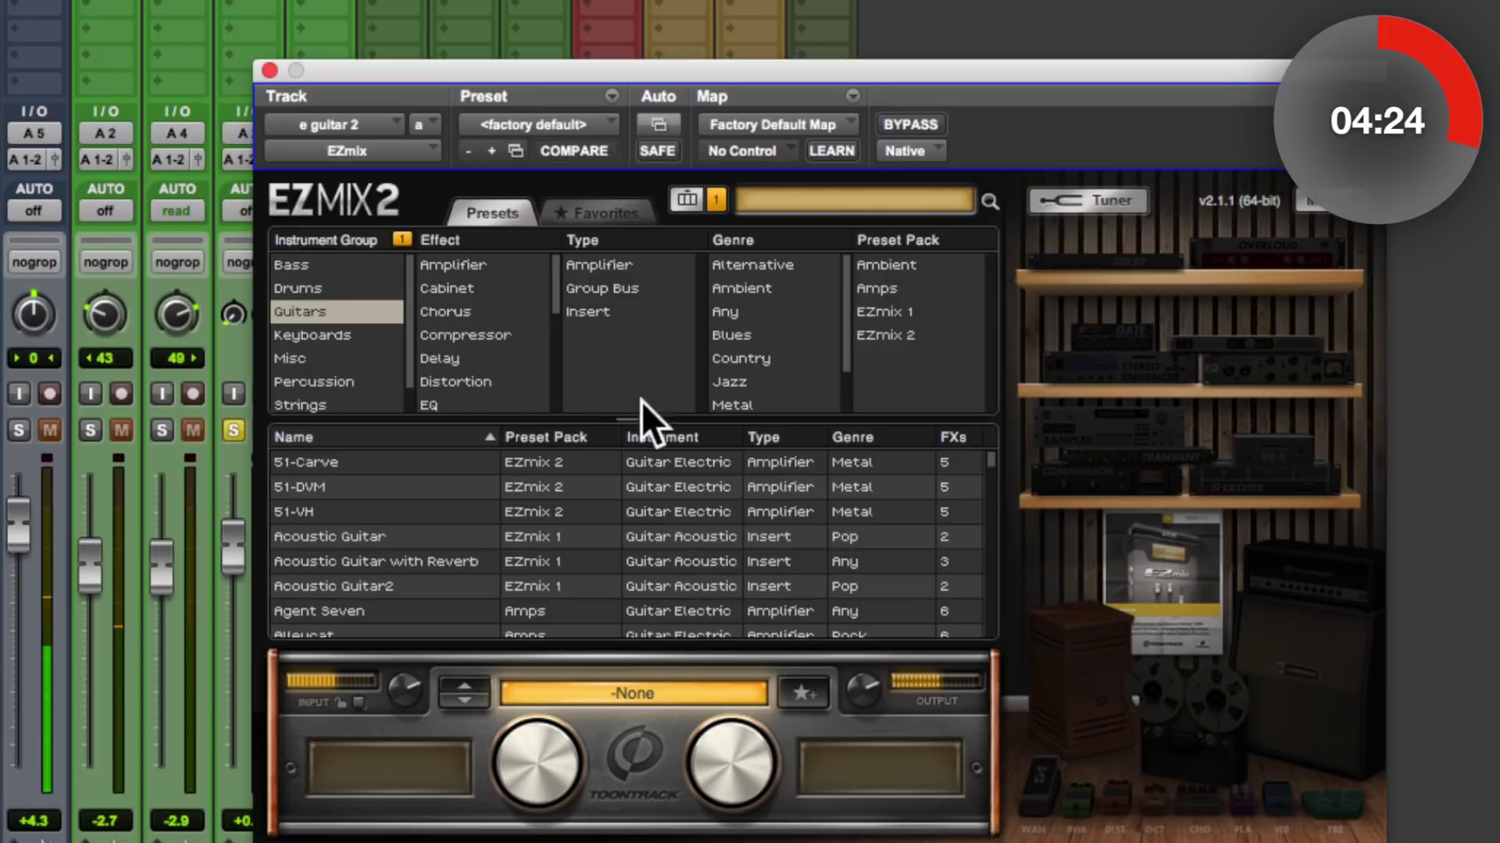
{"action": "left_click", "coordinate": [734, 334]}
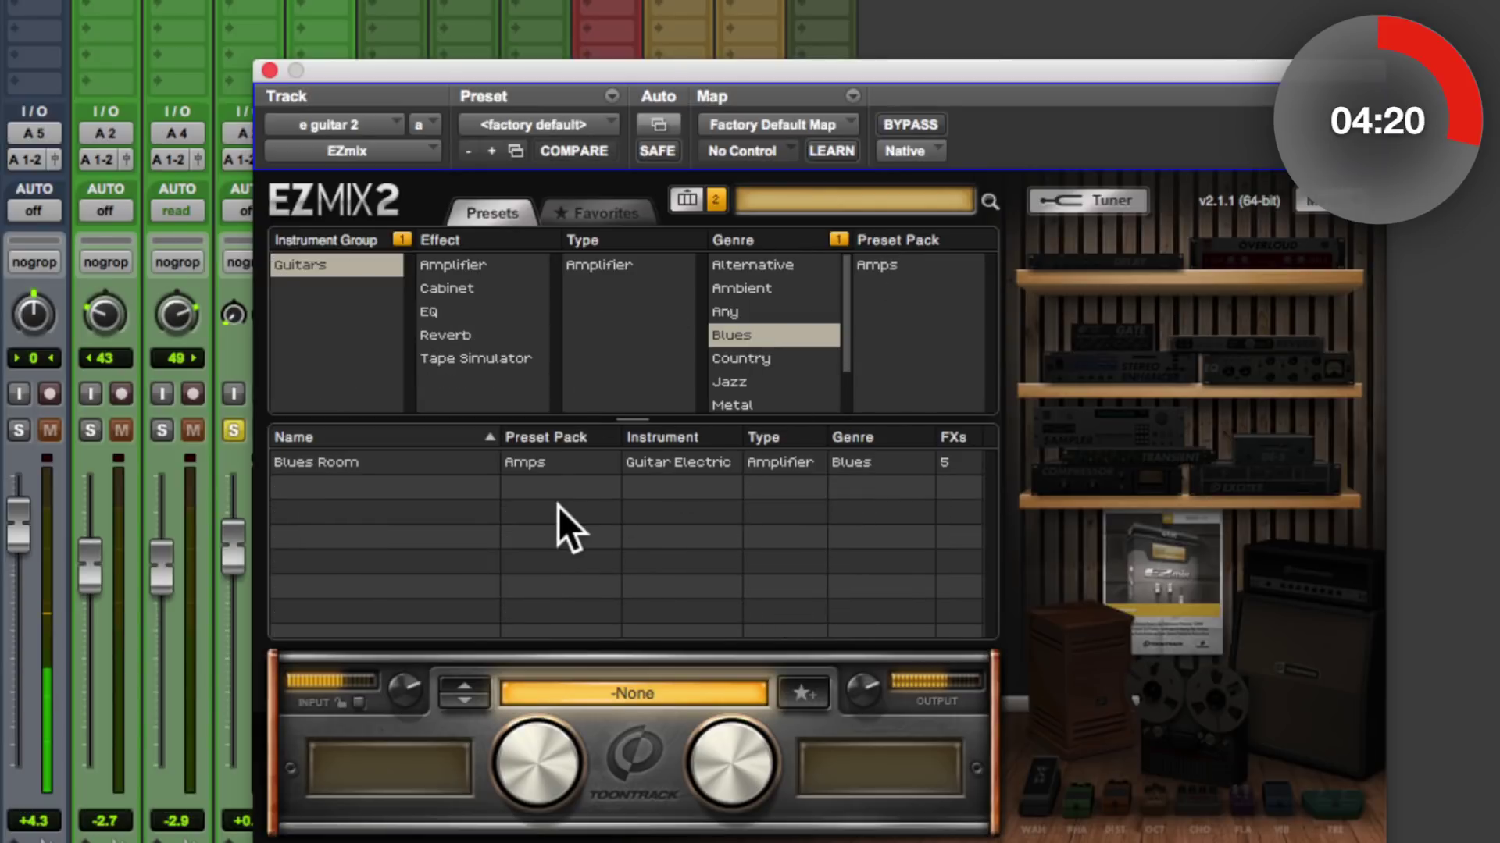
{"action": "left_click", "coordinate": [383, 461]}
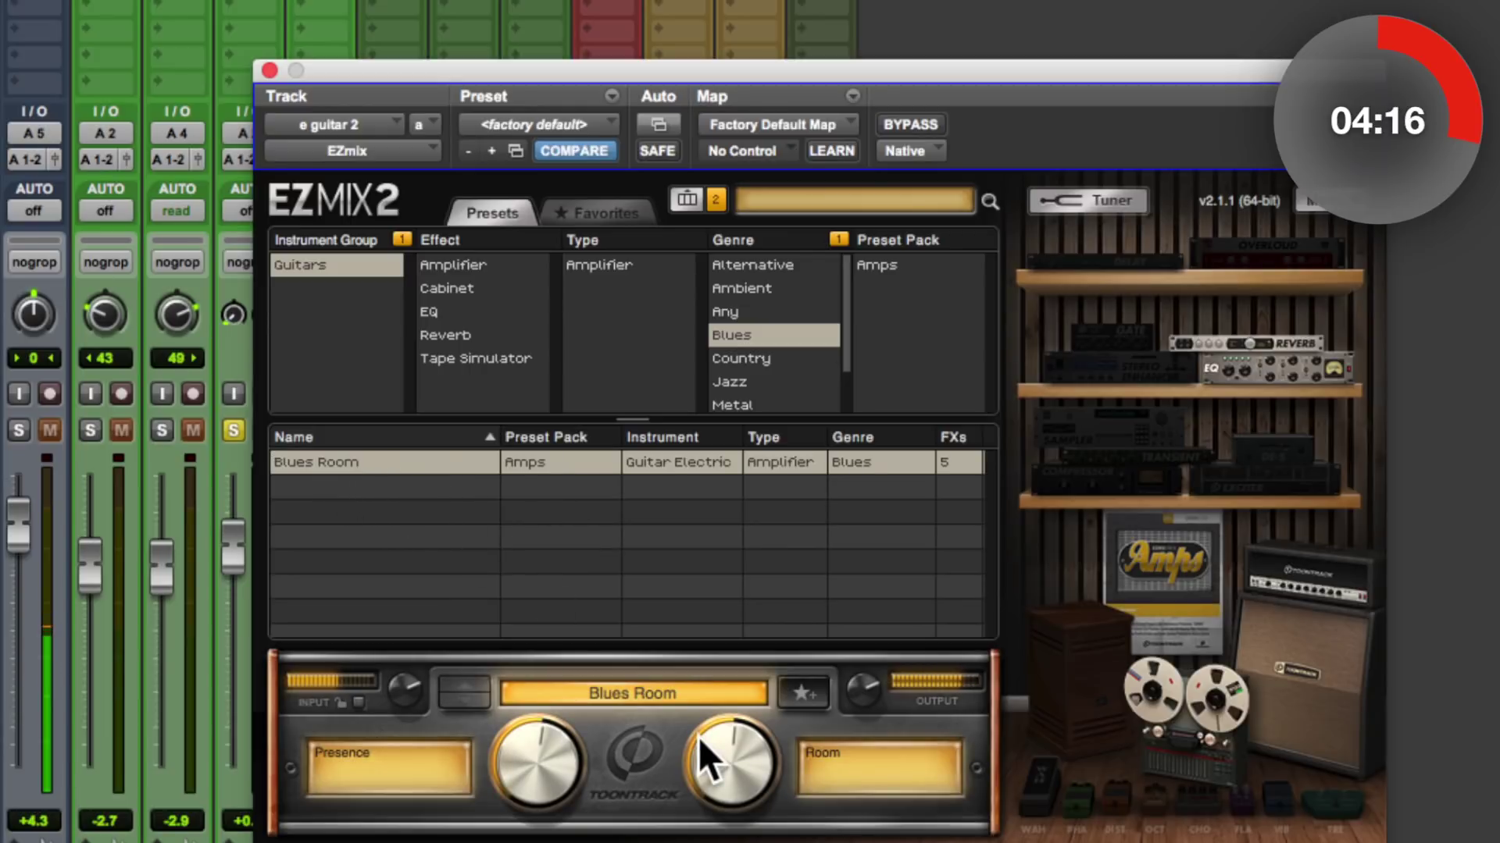
Unsolo e guitar 2 and lower the Presence and Room amounts of its Blues Room preset
{"action": "key", "text": "shift+s"}
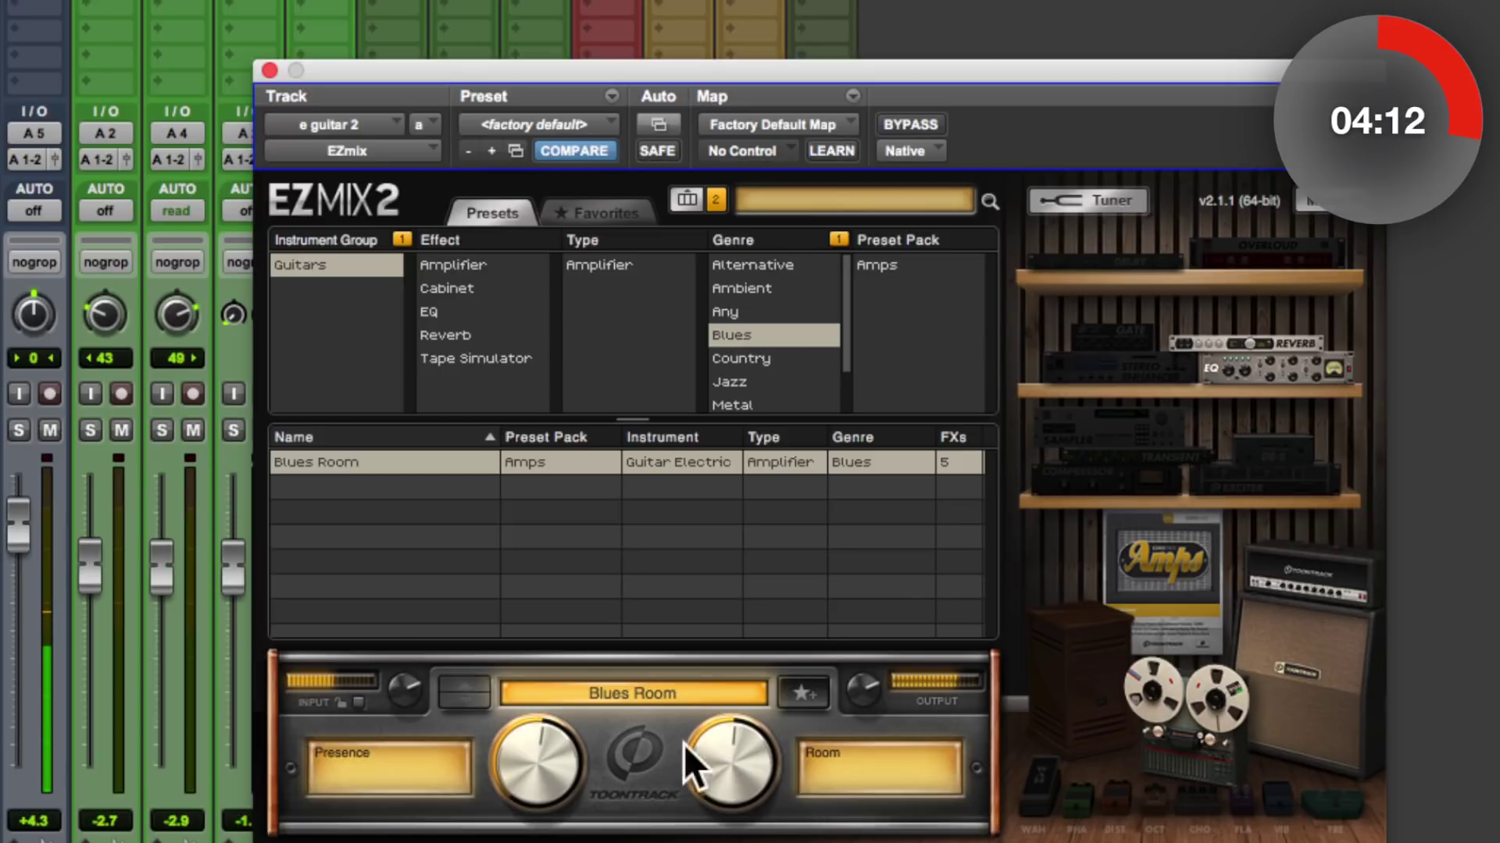
{"action": "left_click_drag", "start_coordinate": [532, 753], "coordinate": [633, 804]}
{"action": "left_click_drag", "start_coordinate": [728, 762], "coordinate": [718, 789]}
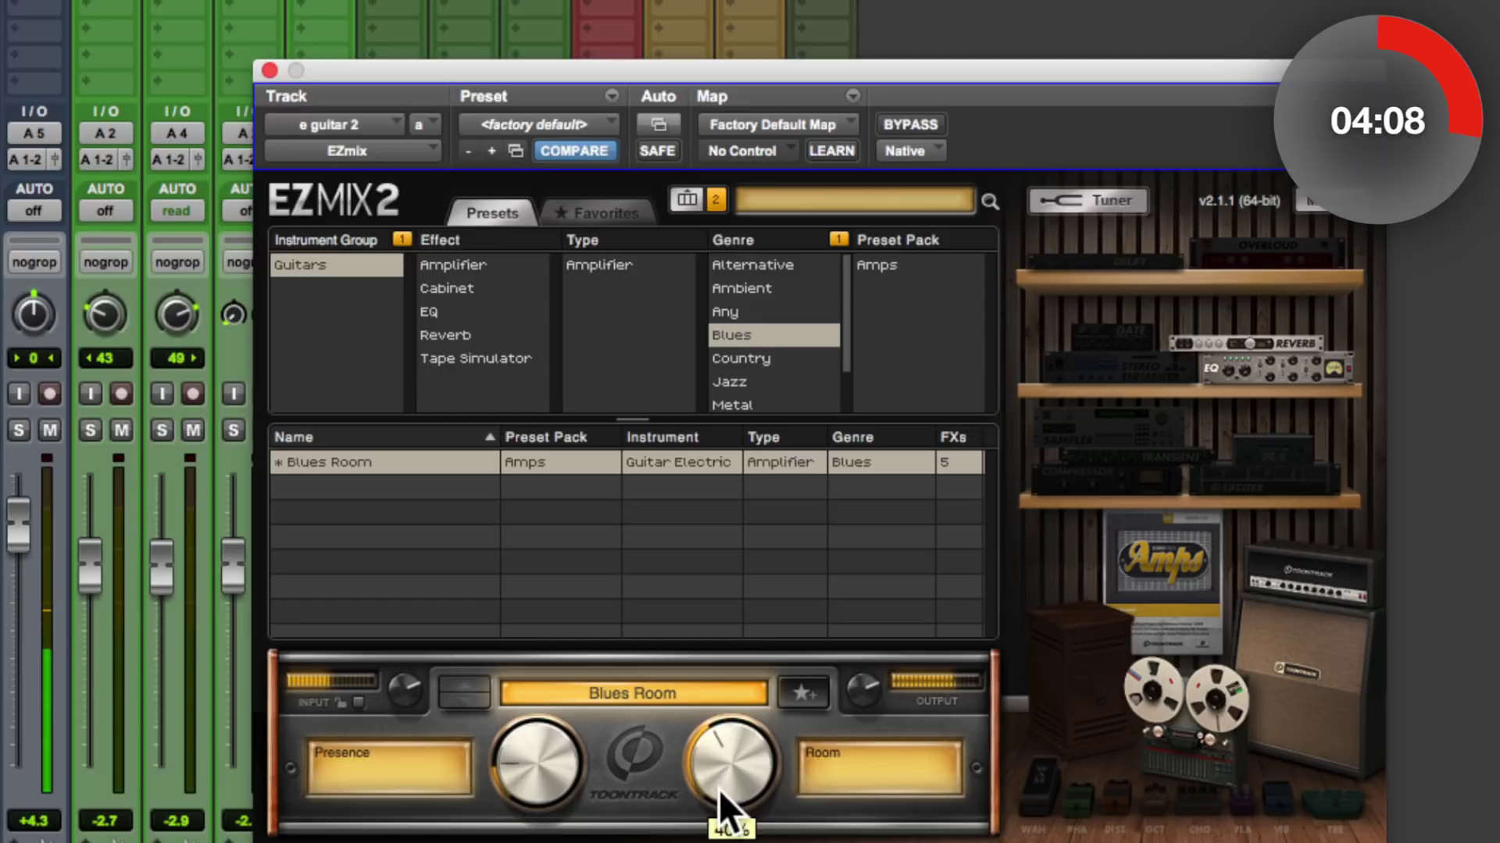
Compare e guitar 2 with its EZmix effect bypassed and active, and close the plug-in window
{"action": "left_click", "coordinate": [911, 123]}
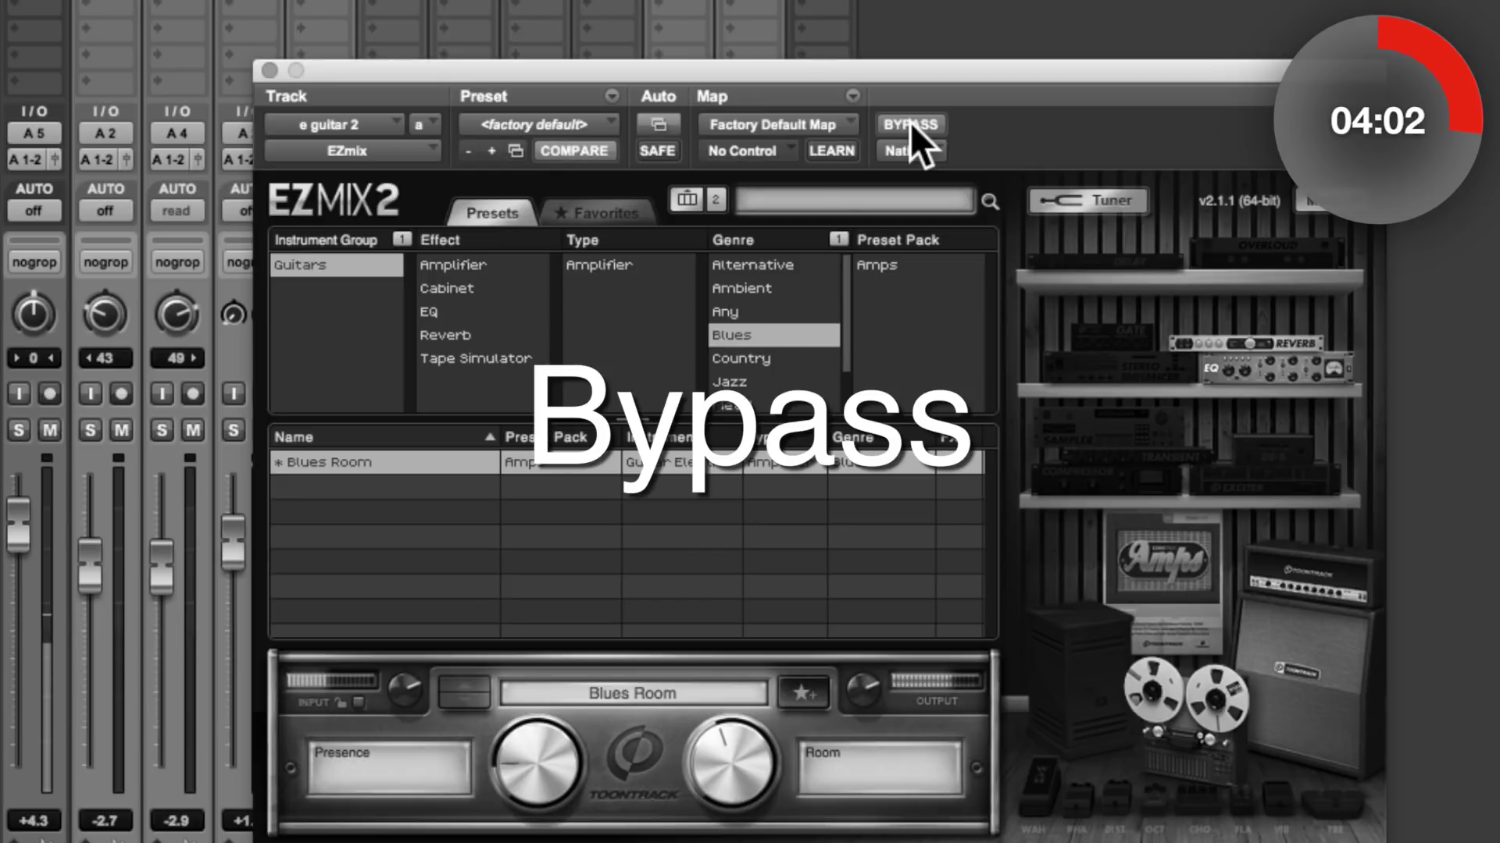
{"action": "left_click", "coordinate": [911, 124]}
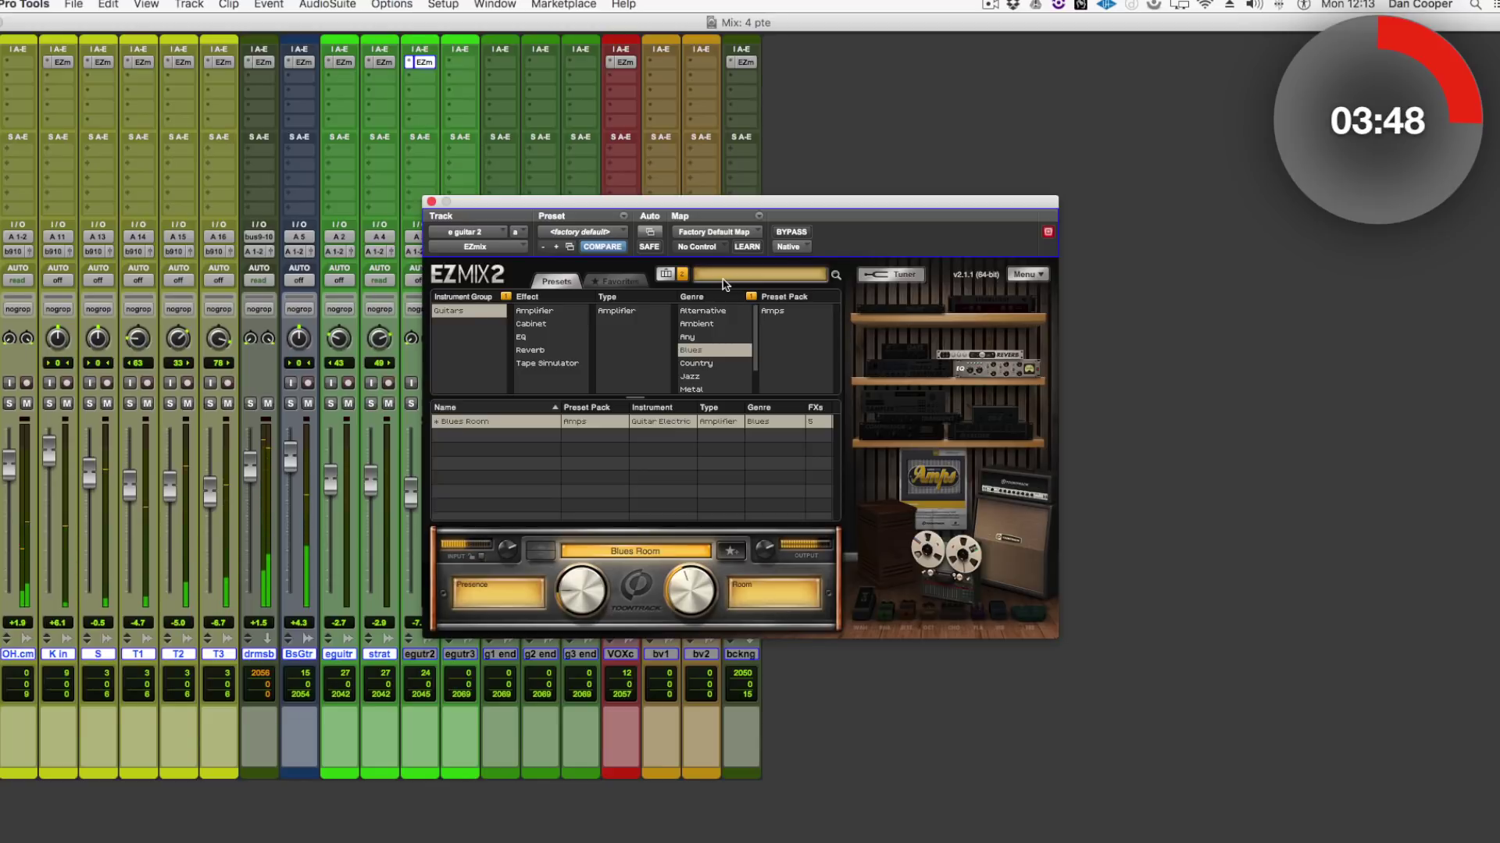
{"action": "key", "text": "super+w"}
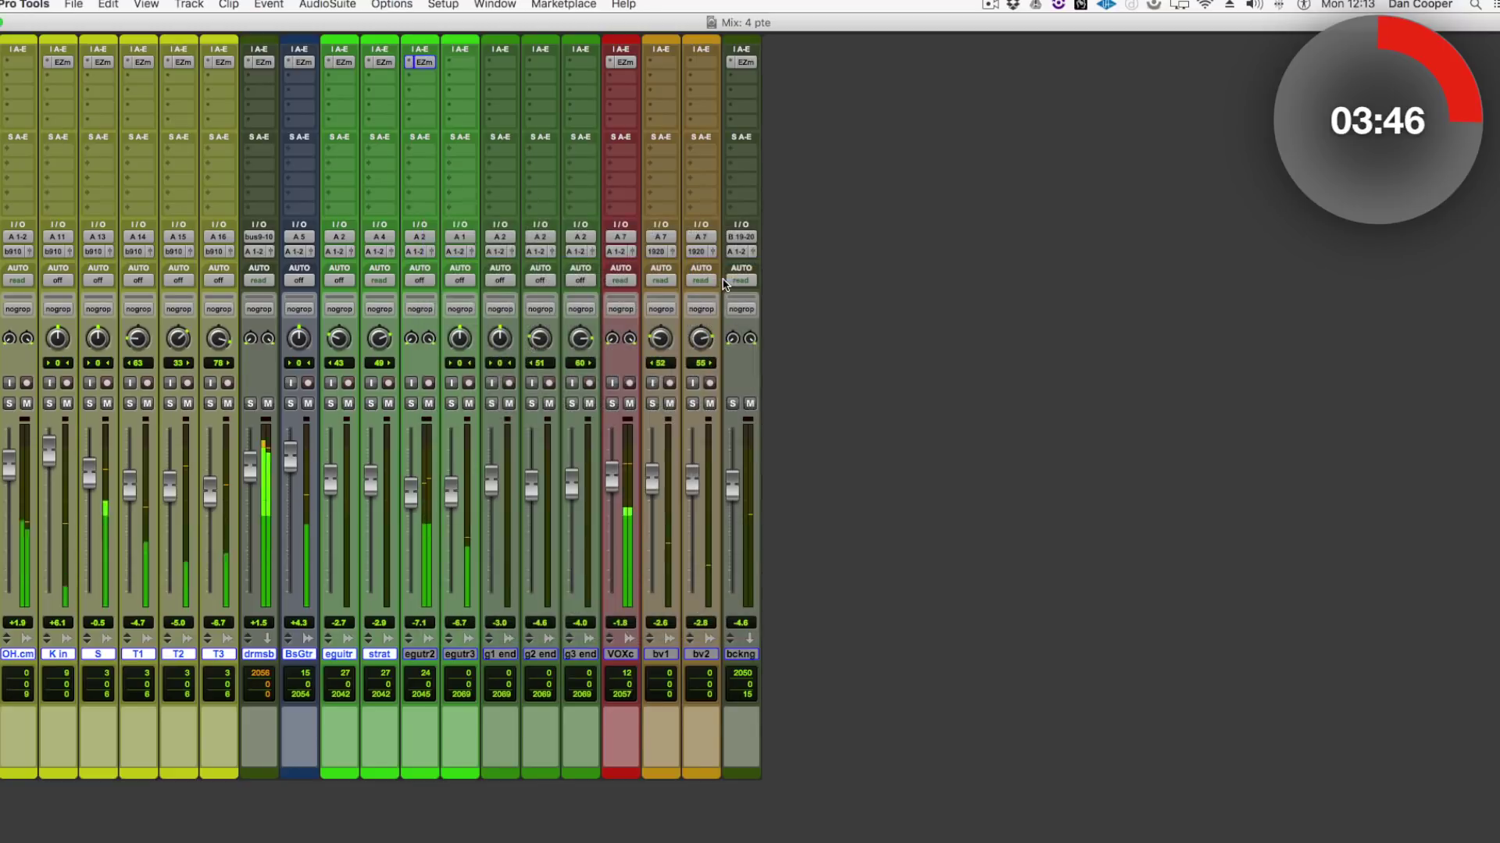
Play the outro from about bar 89 and compare the mix with the tracks' EZmix inserts bypassed and active
{"action": "key", "text": "super+equal"}
{"action": "key", "text": "space"}
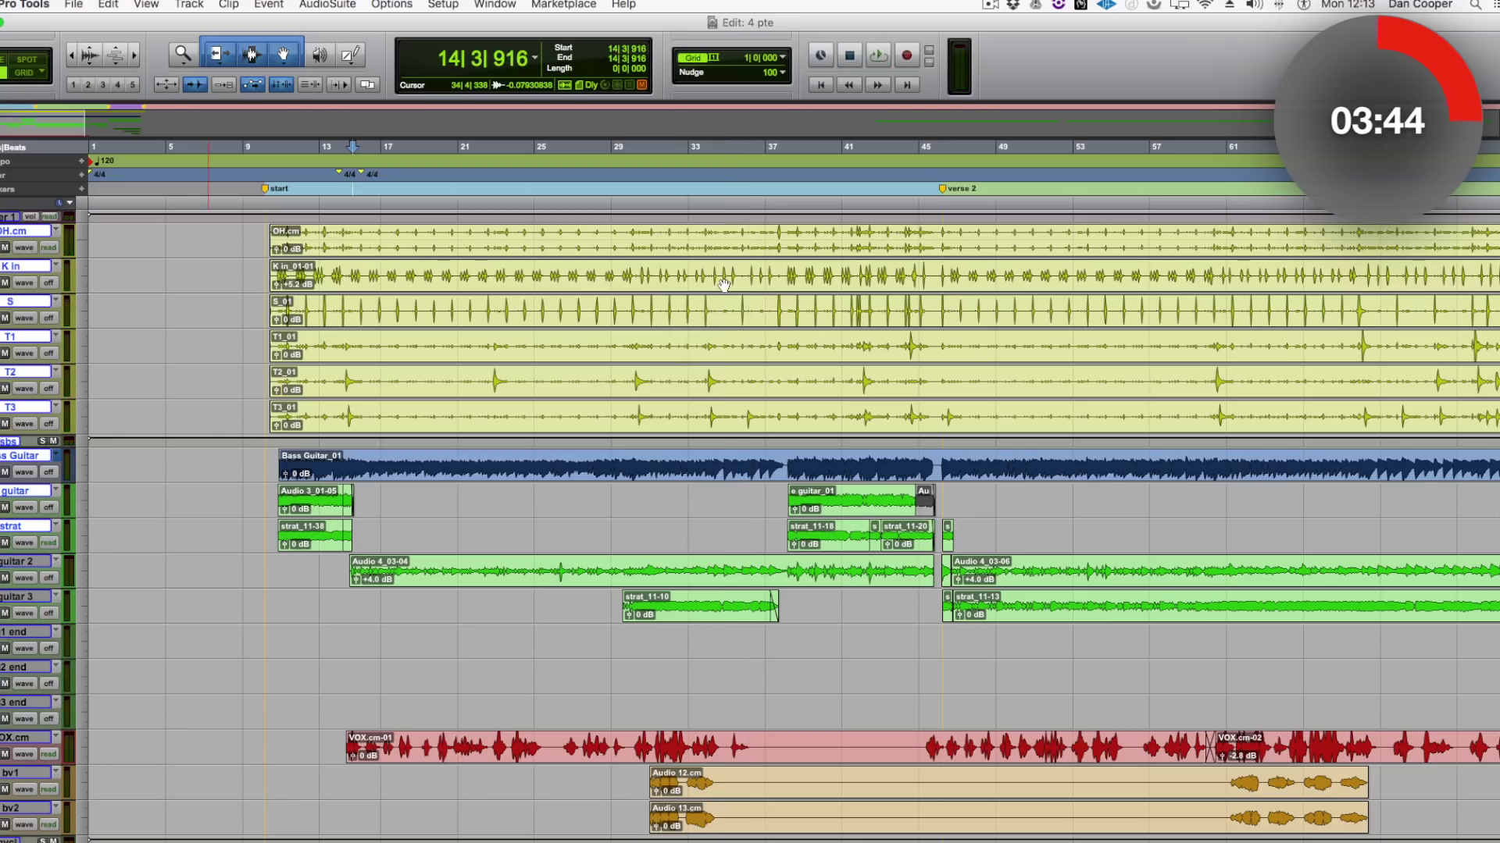
{"action": "scroll", "coordinate": [724, 284], "scroll_direction": "right", "scroll_amount": 15}
{"action": "scroll", "coordinate": [724, 284], "scroll_direction": "right", "scroll_amount": 2}
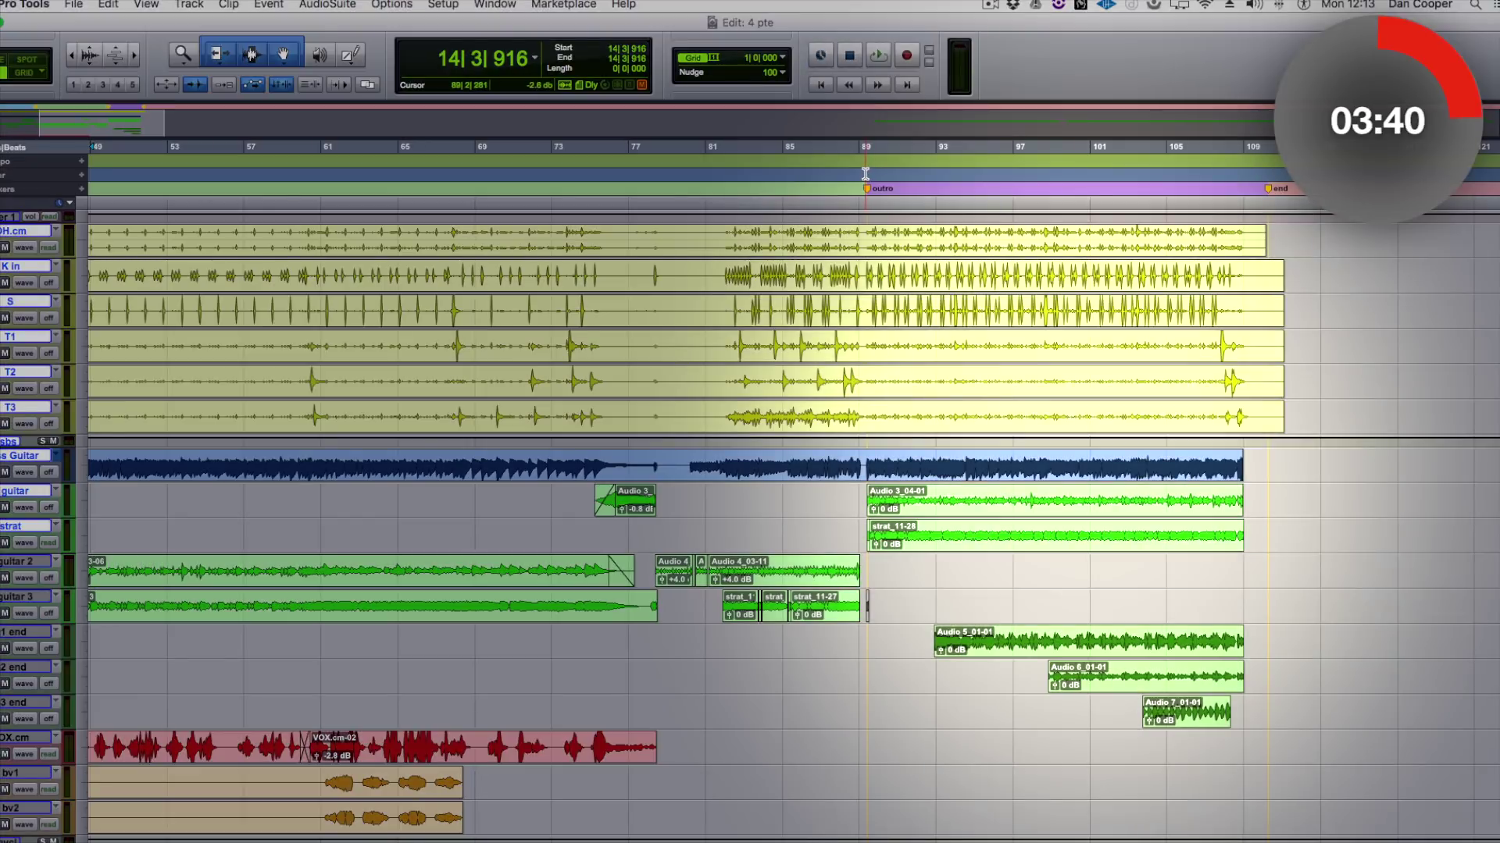
{"action": "key", "text": "super+equal"}
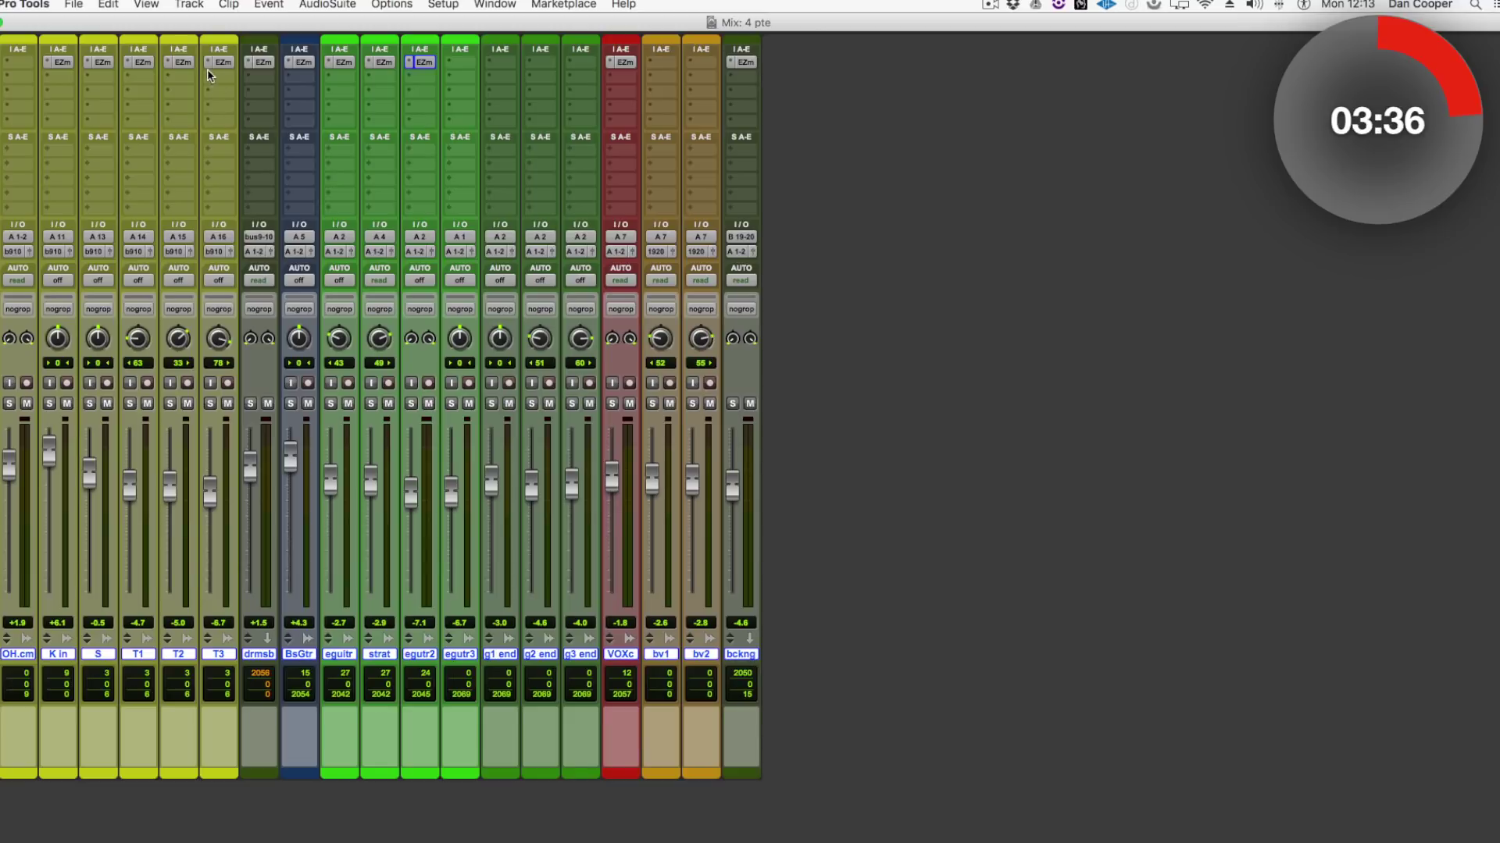
{"action": "left_click", "coordinate": [426, 63], "text": "alt+super"}
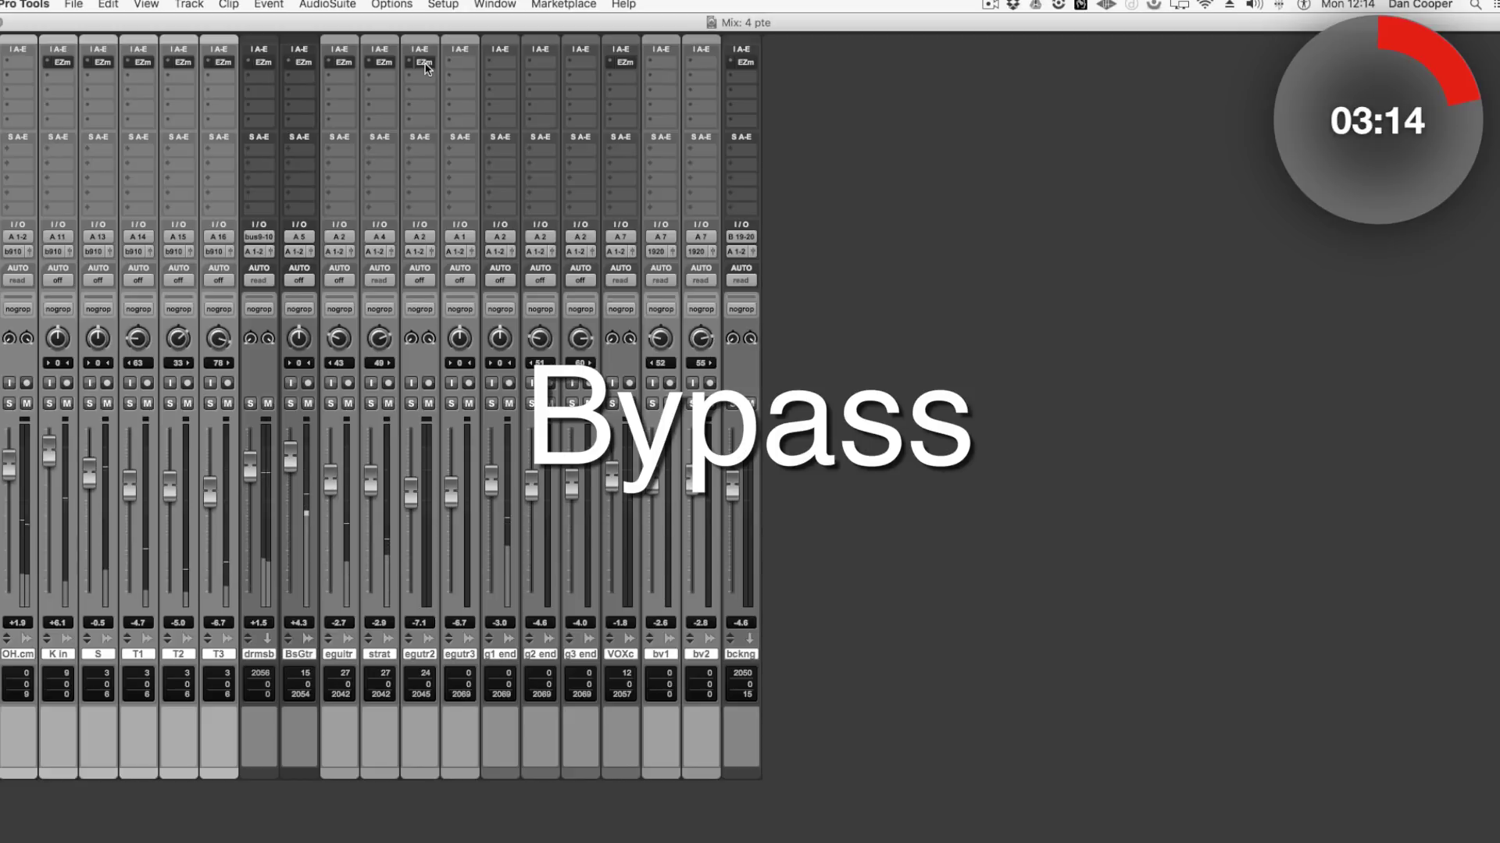
{"action": "left_click", "coordinate": [425, 62], "text": "super"}
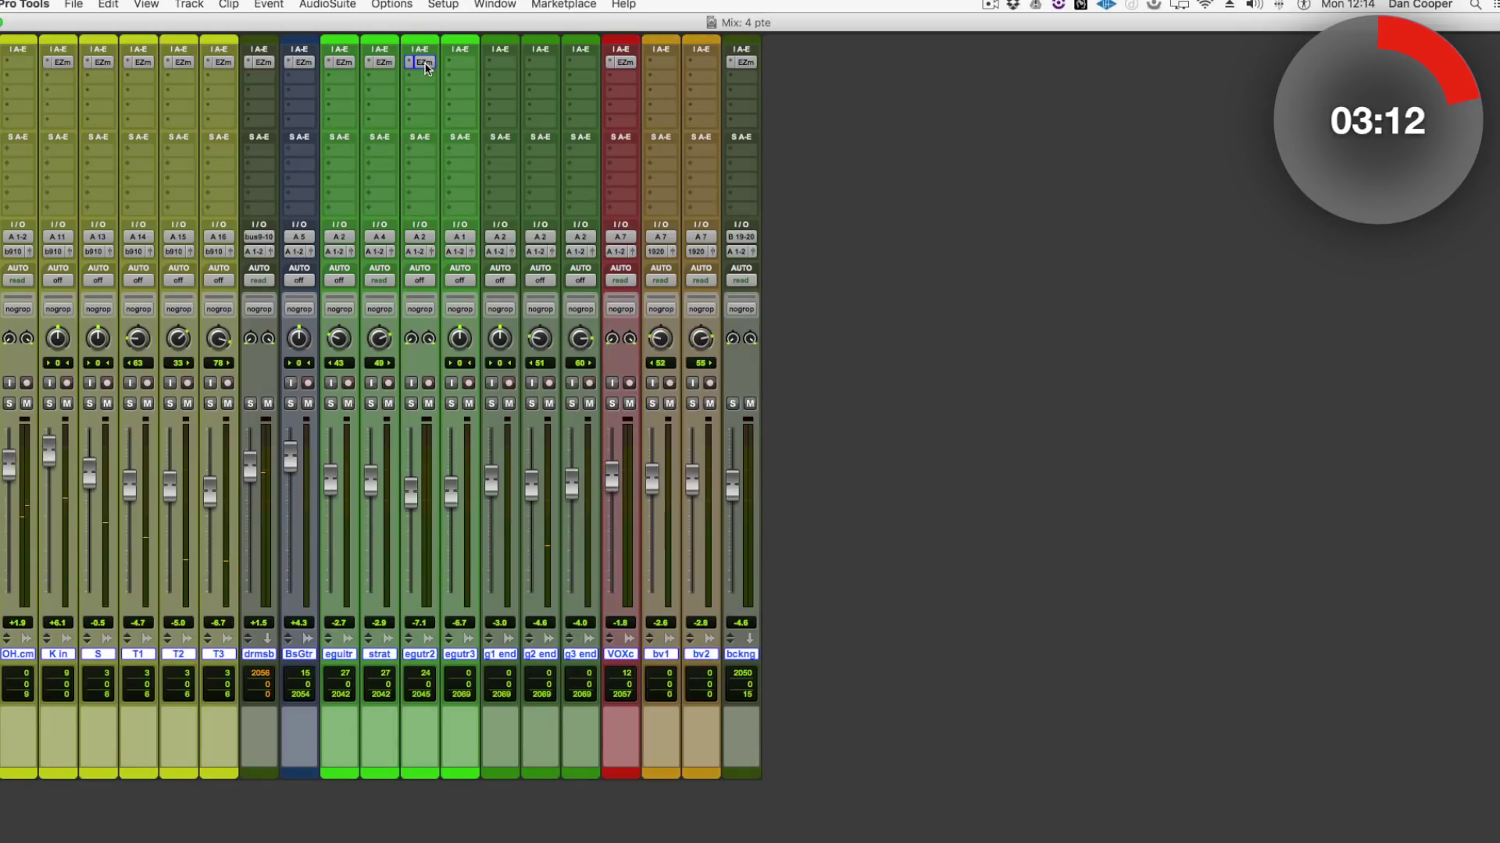
Return the playback position to the start marker in the Edit window
{"action": "key", "text": "super+equal"}
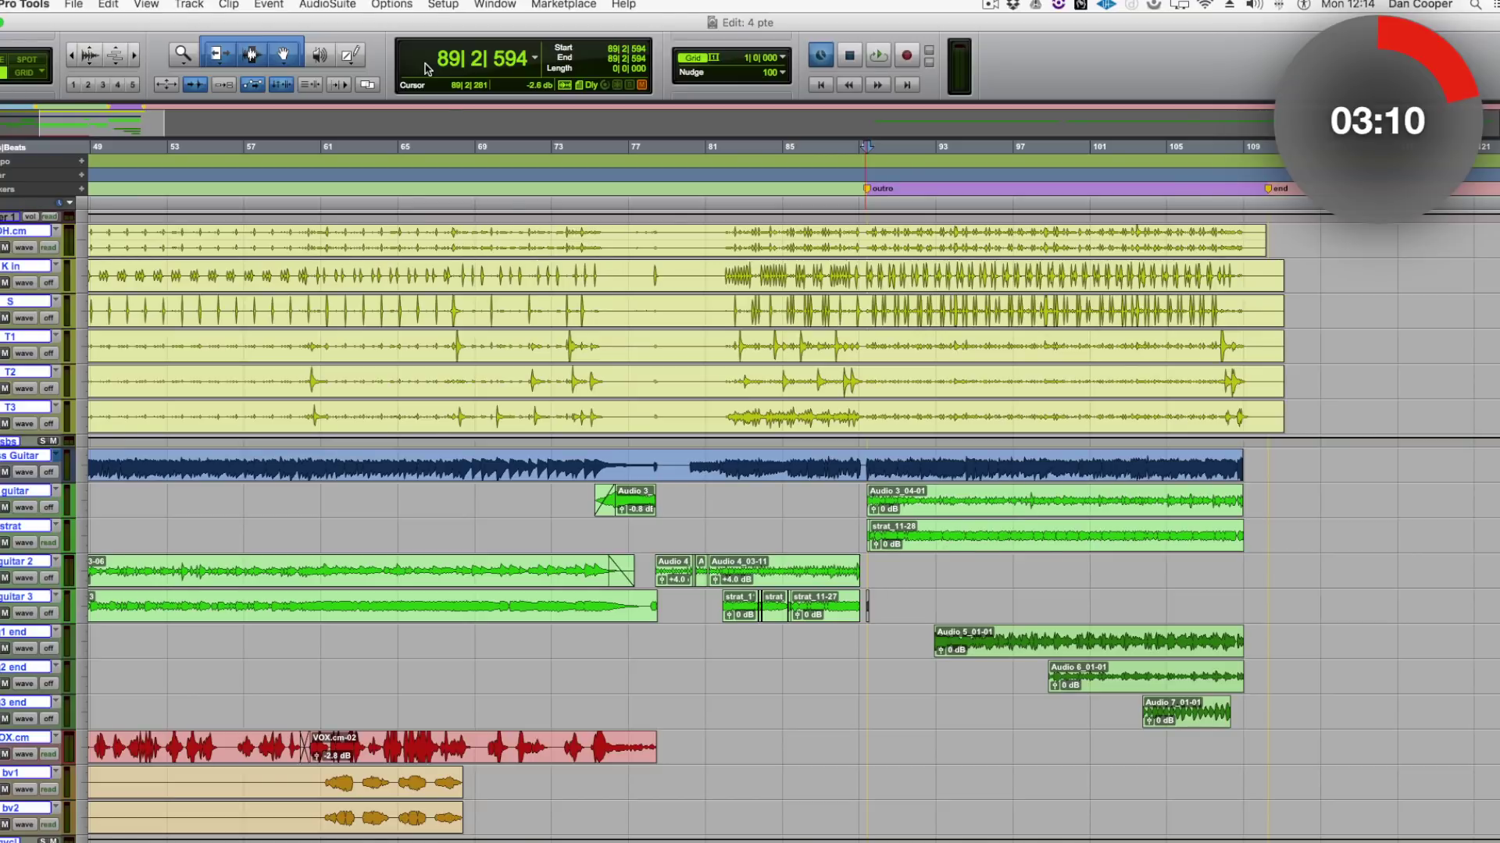
{"action": "scroll", "coordinate": [489, 448], "scroll_direction": "left", "scroll_amount": 12}
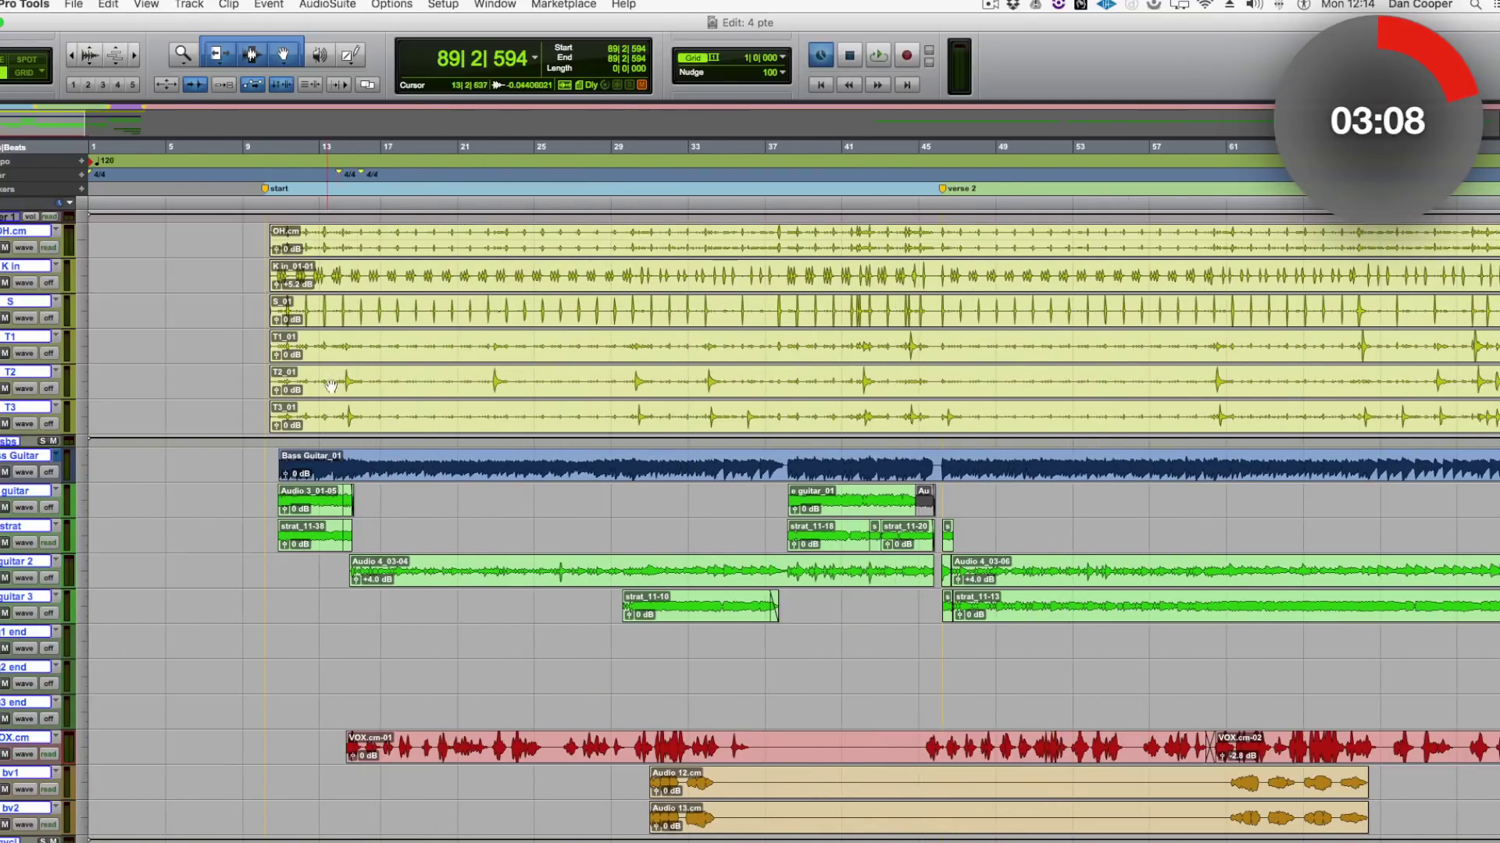
{"action": "left_click", "coordinate": [264, 188]}
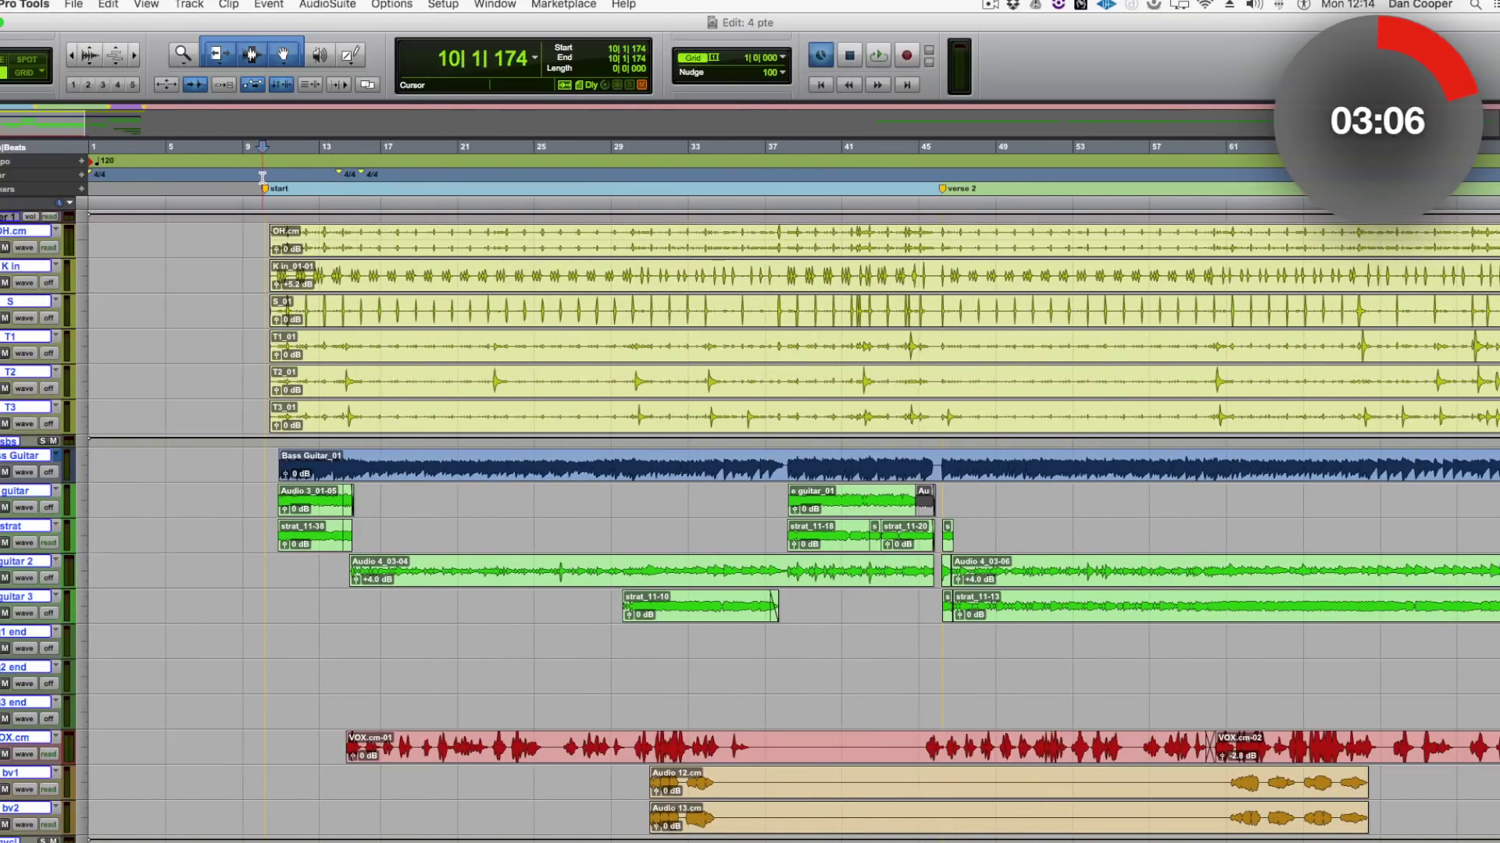
Open EZmix on the Master 1 track and filter its presets to the Misc group and Master type
{"action": "key", "text": "super+equal"}
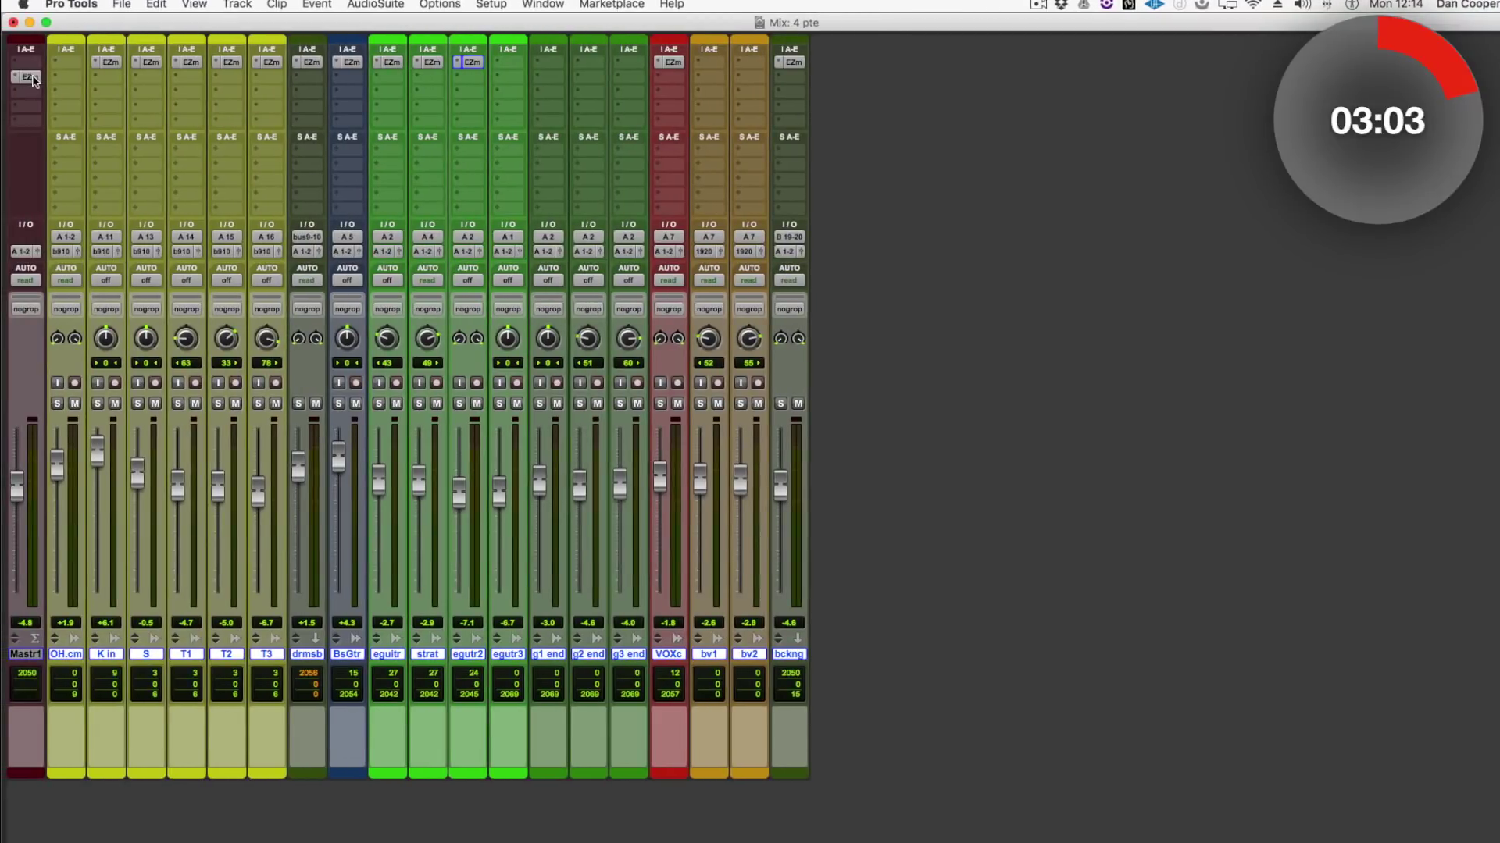
{"action": "left_click", "coordinate": [32, 77]}
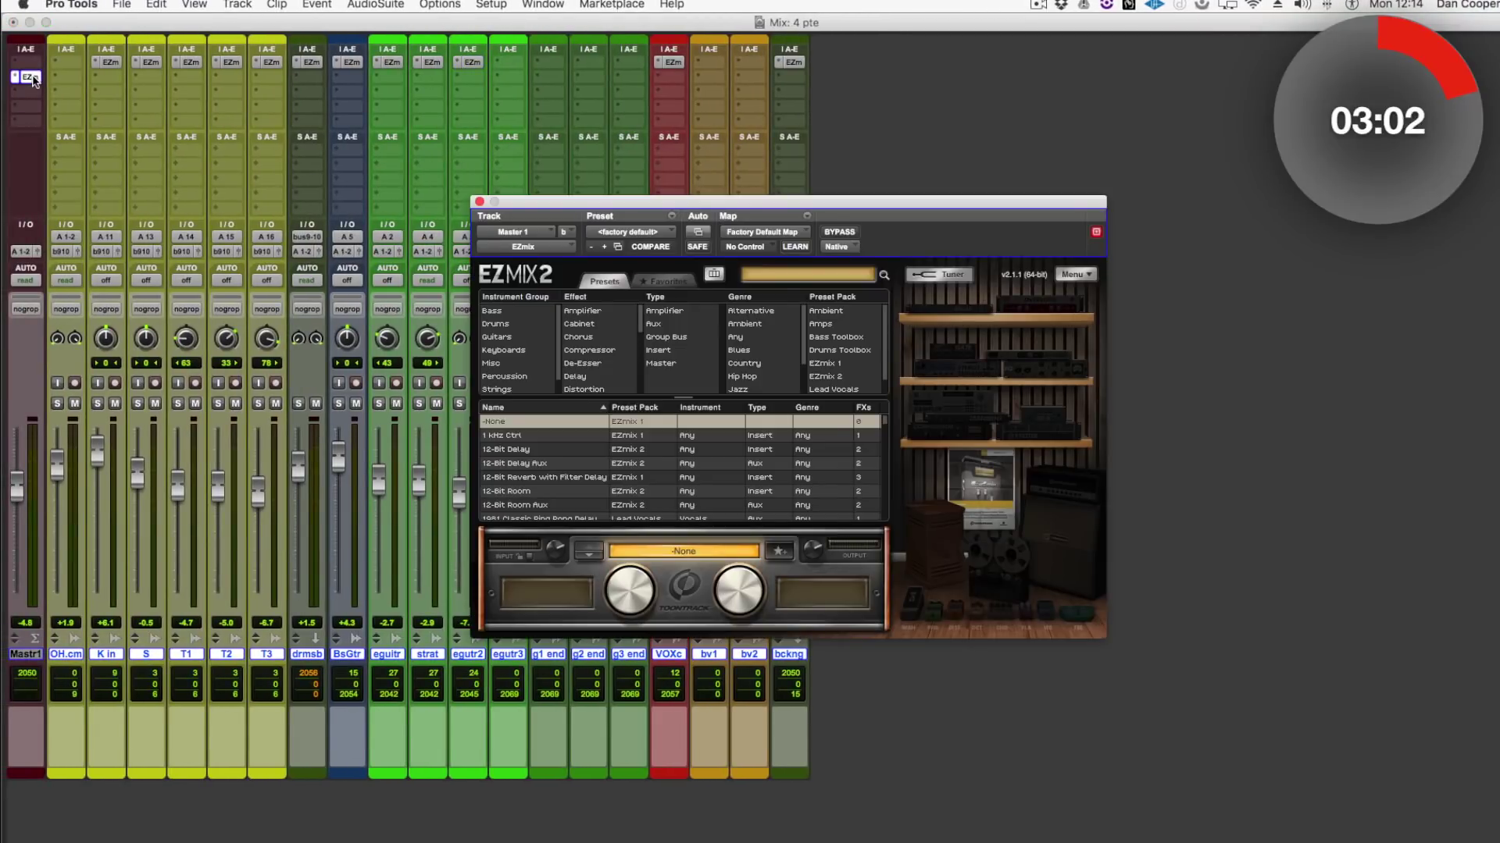
{"action": "left_click", "coordinate": [523, 350]}
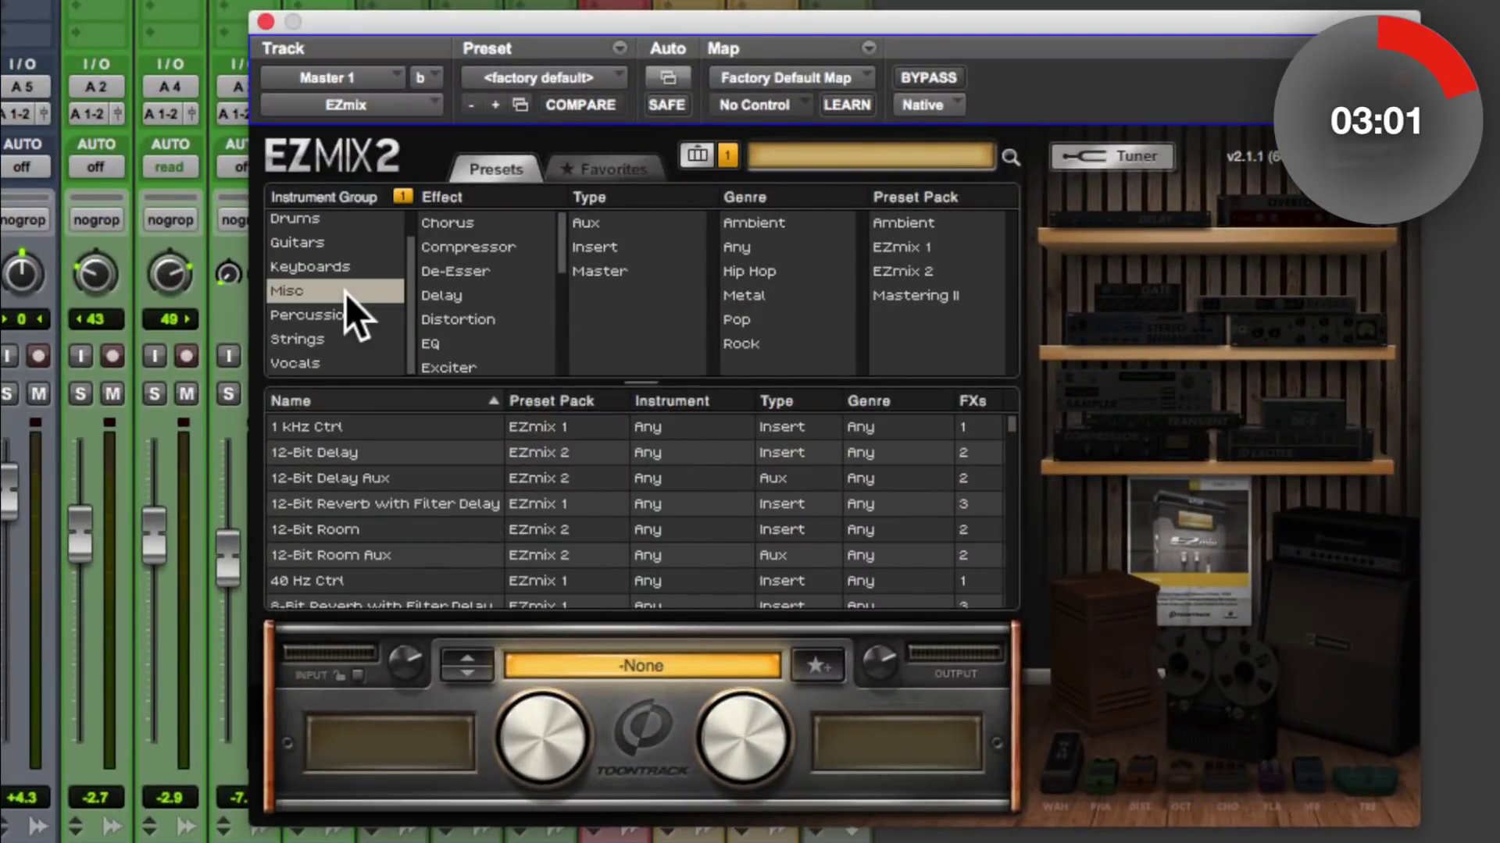
{"action": "left_click", "coordinate": [636, 272]}
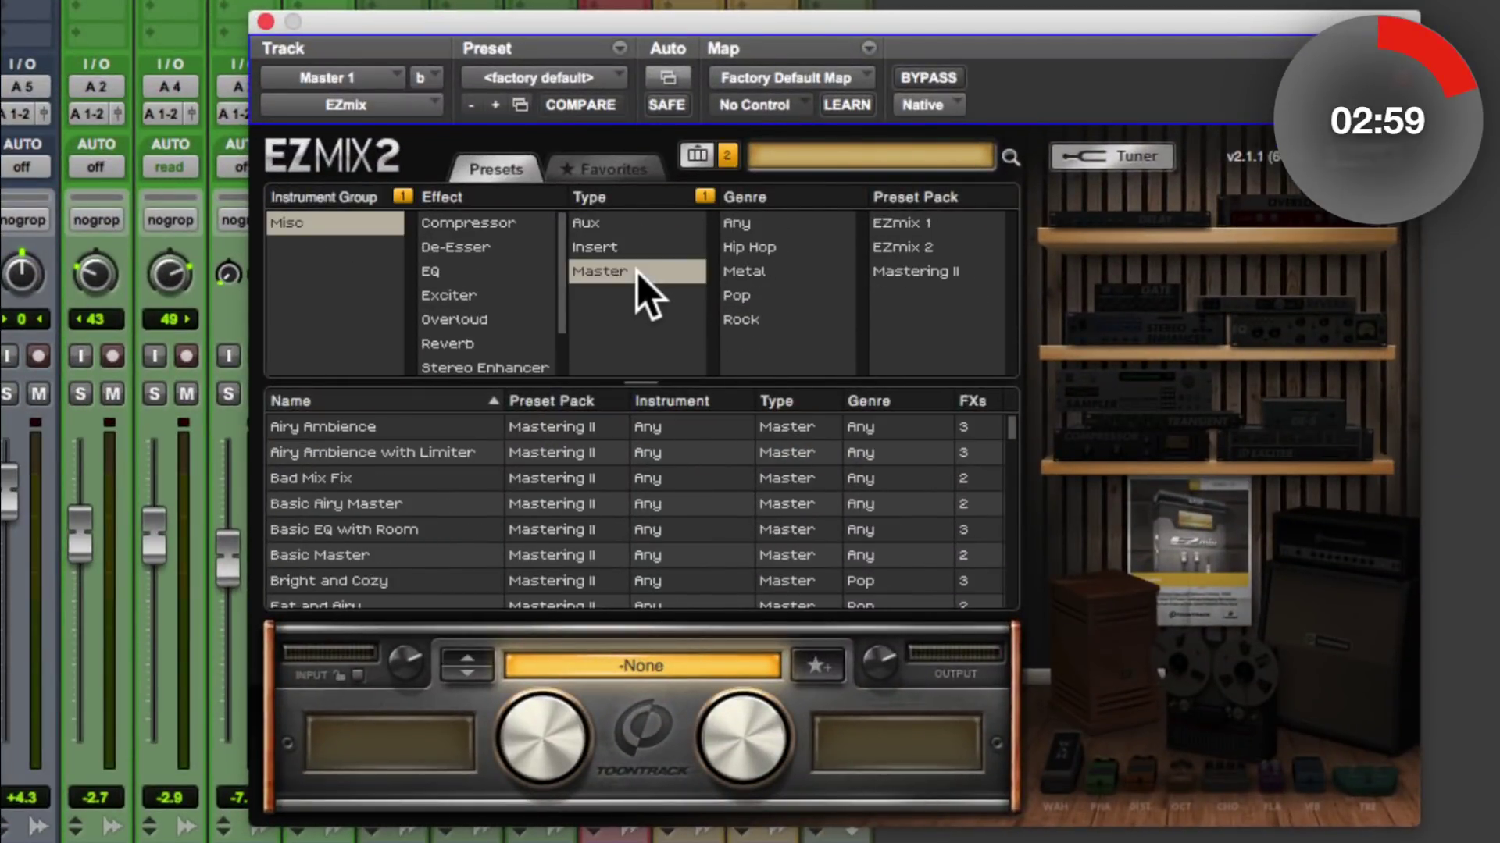
Audition the Mastering II presets Airy Ambience, Airy Ambience with Limiter, Bad Mix Fix, Basic Airy Master and Fat and Airy on the master track
{"action": "left_click", "coordinate": [399, 428]}
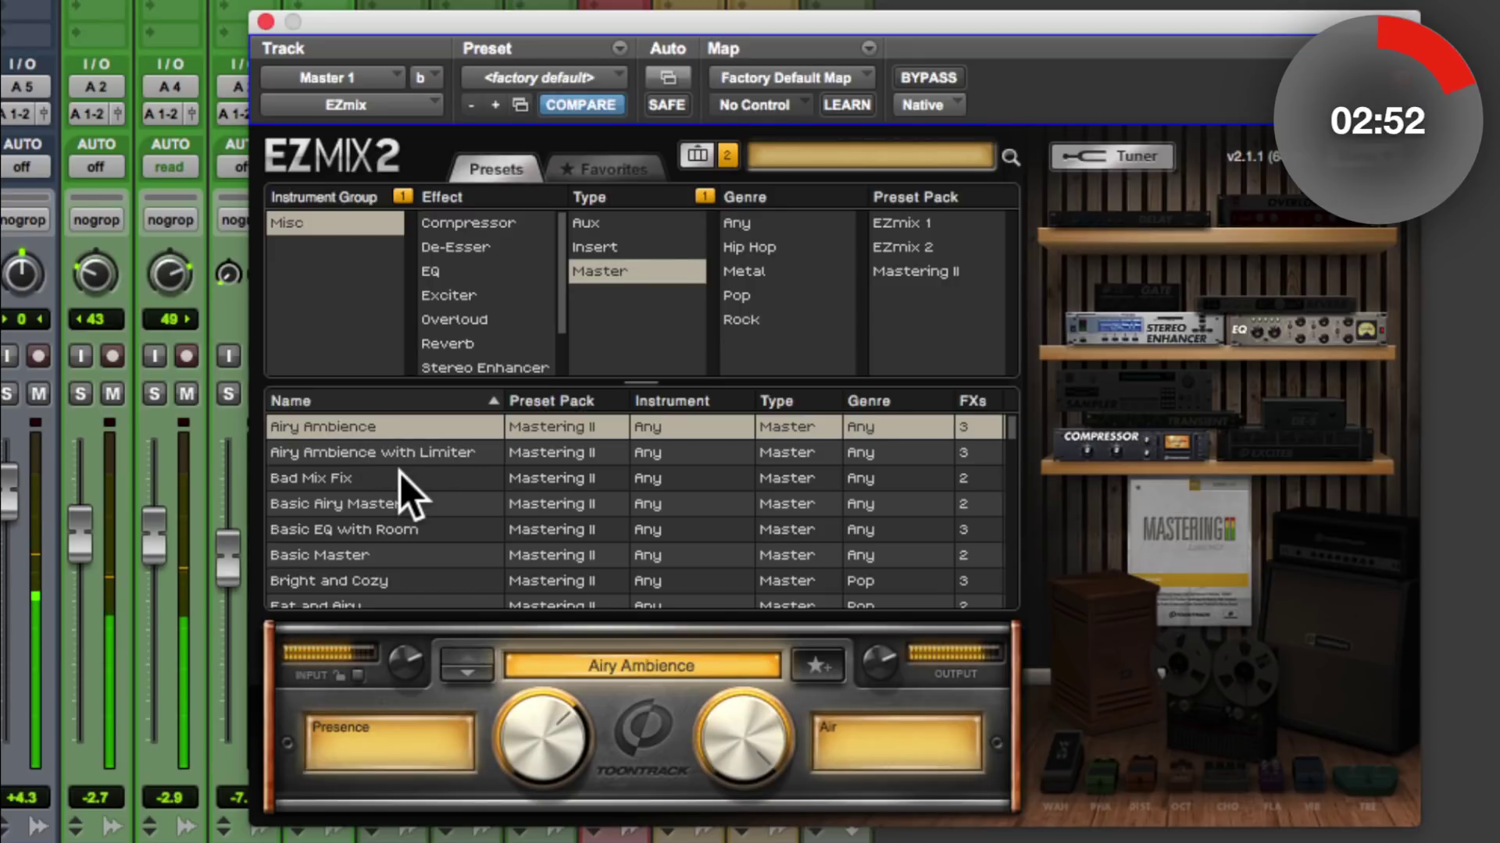
{"action": "left_click", "coordinate": [428, 453]}
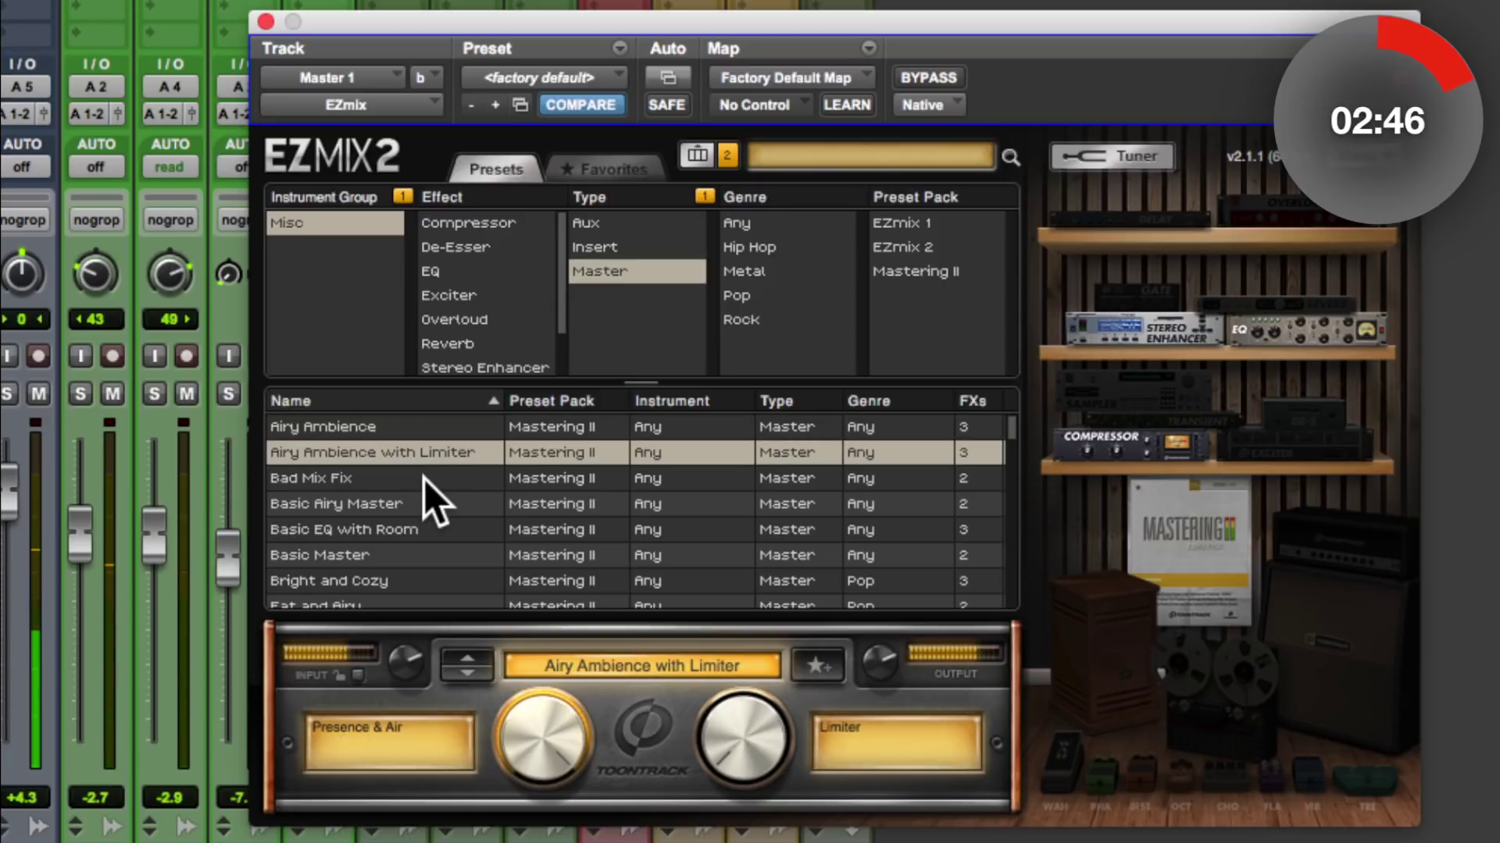
{"action": "left_click", "coordinate": [424, 480]}
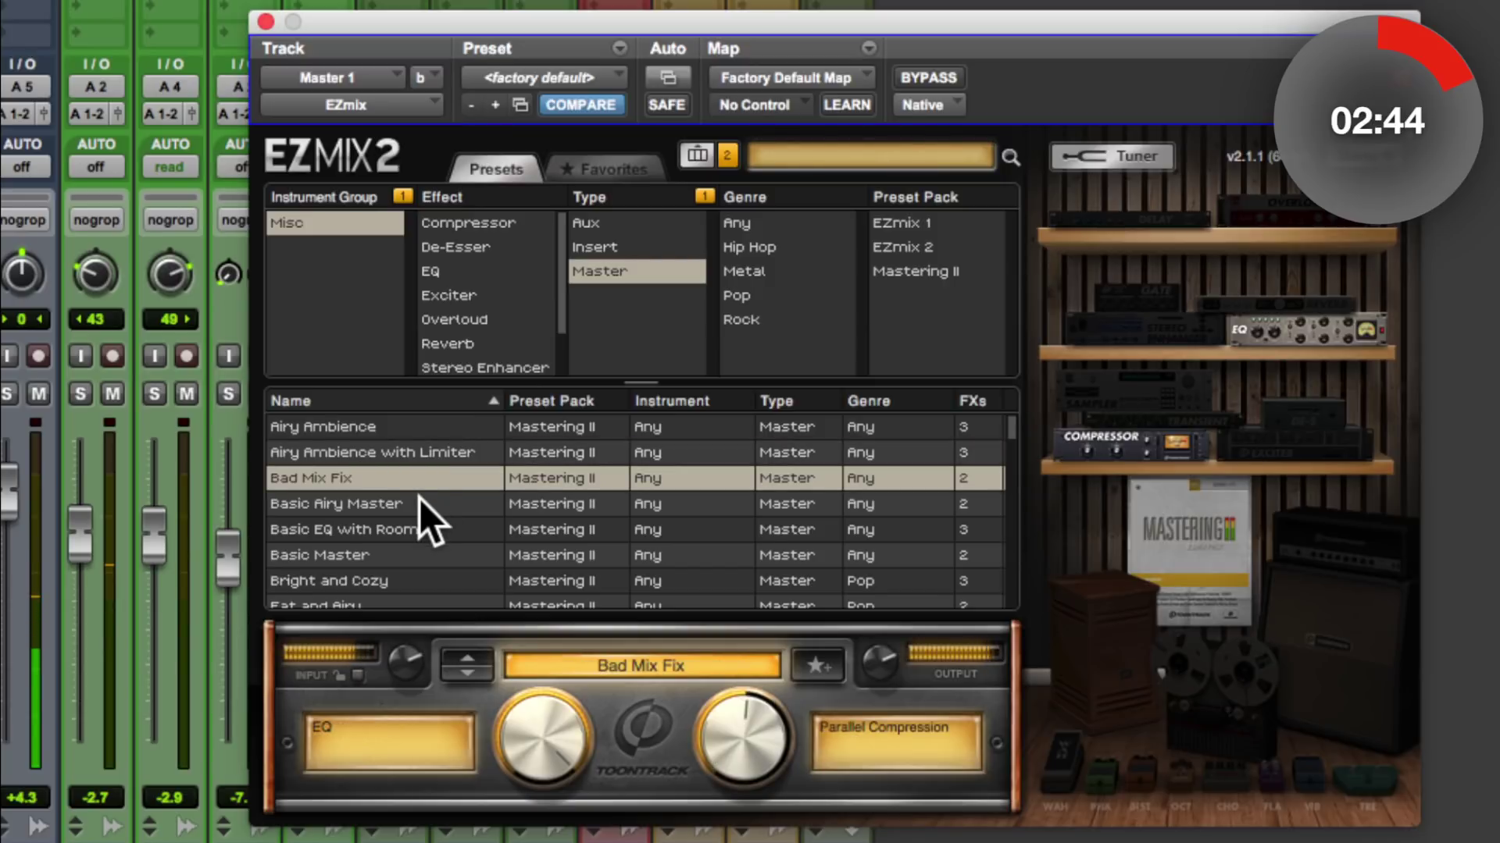
{"action": "left_click", "coordinate": [421, 500]}
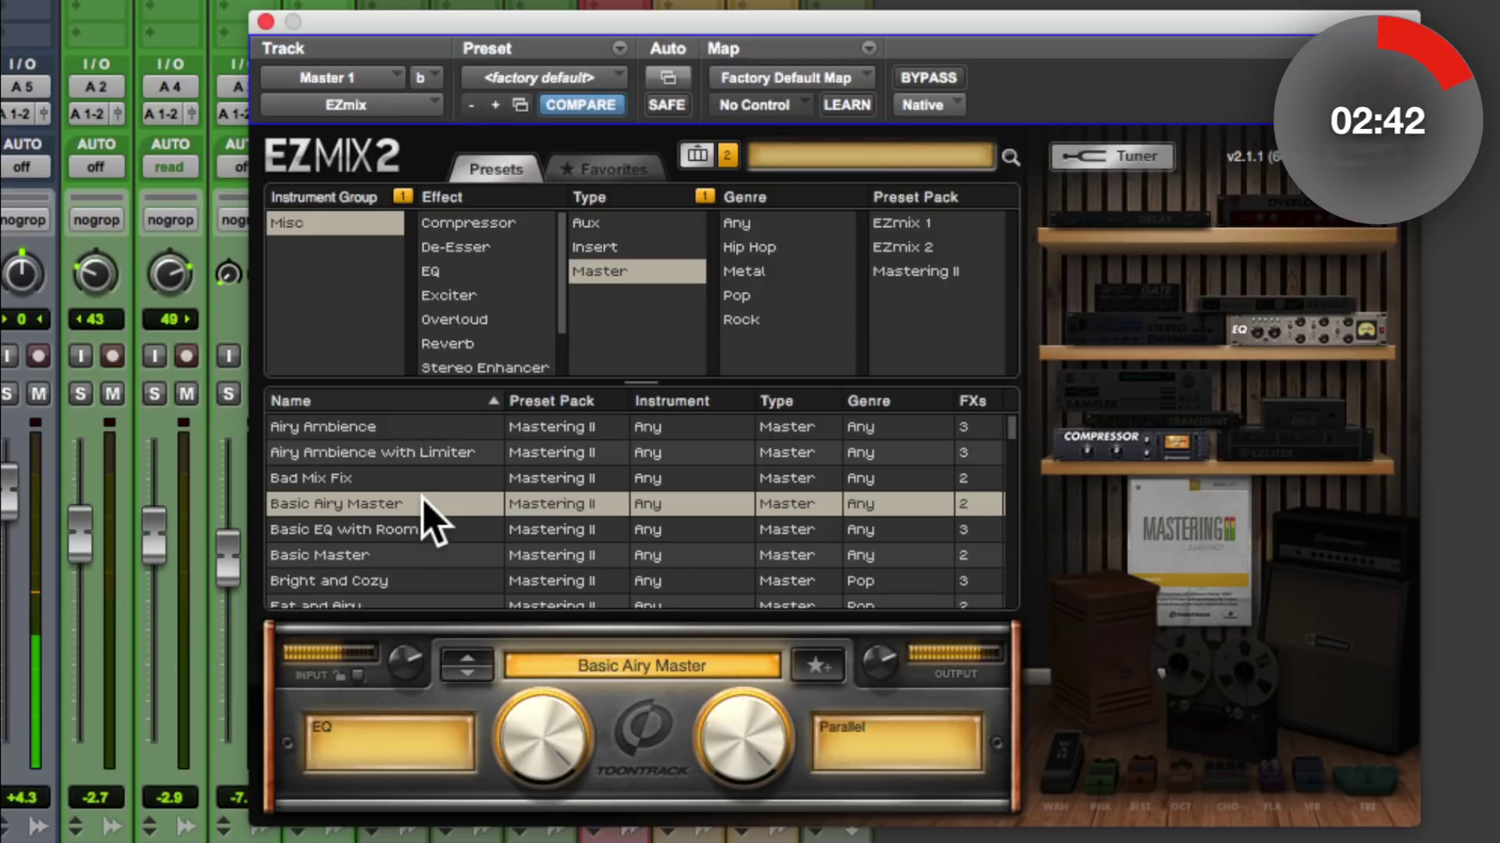
{"action": "scroll", "coordinate": [410, 522], "scroll_direction": "down", "scroll_amount": 3}
{"action": "left_click", "coordinate": [406, 536]}
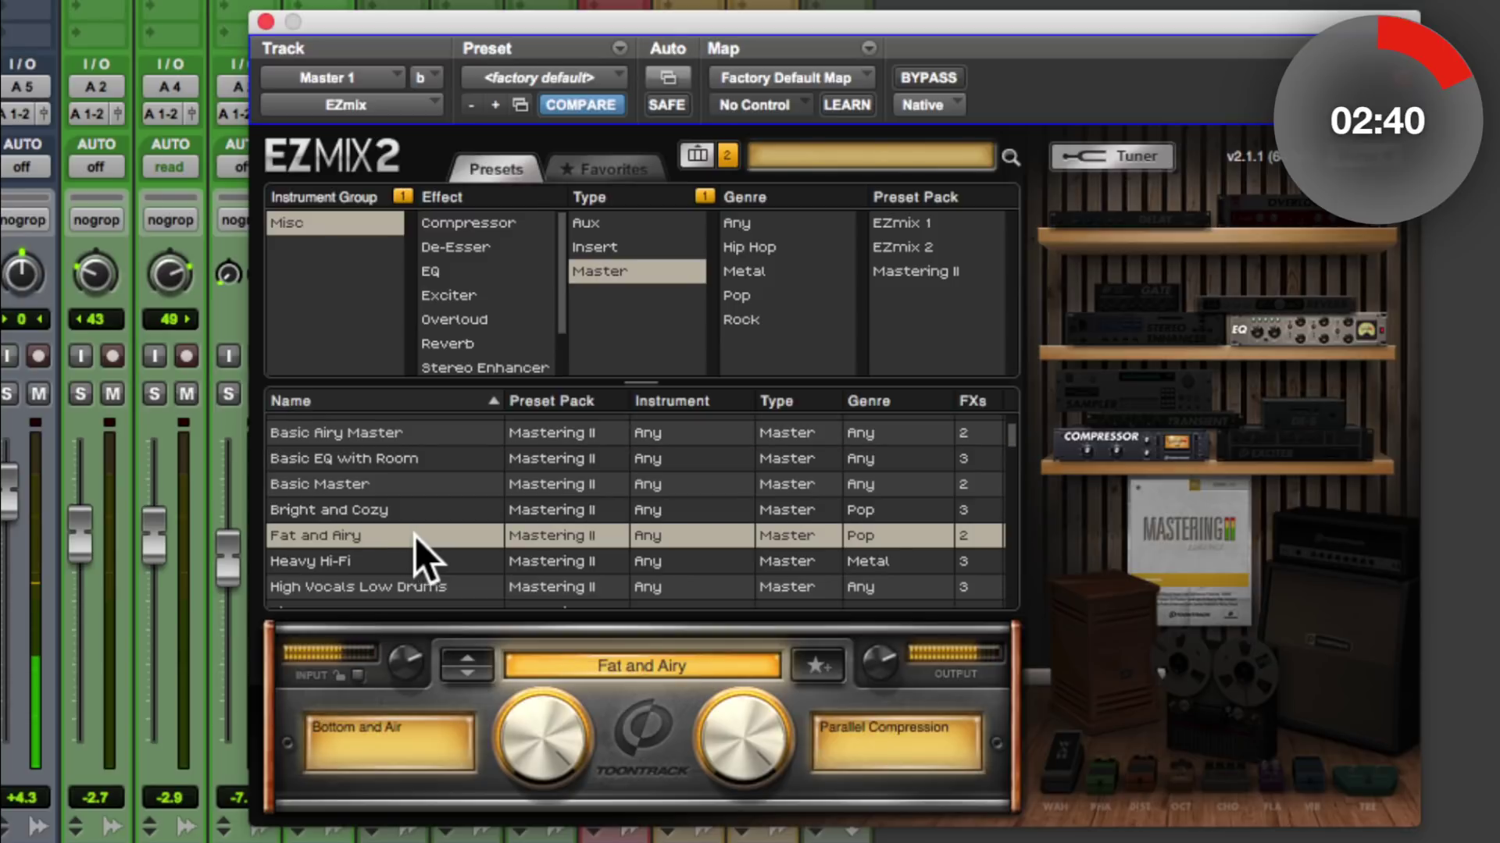
Try the EZmix 2 and Mastering II versions of Master Limiter, reducing the Limiter amount slightly on the Mastering II one
{"action": "scroll", "coordinate": [418, 547], "scroll_direction": "down", "scroll_amount": 2}
{"action": "scroll", "coordinate": [438, 539], "scroll_direction": "down", "scroll_amount": 3}
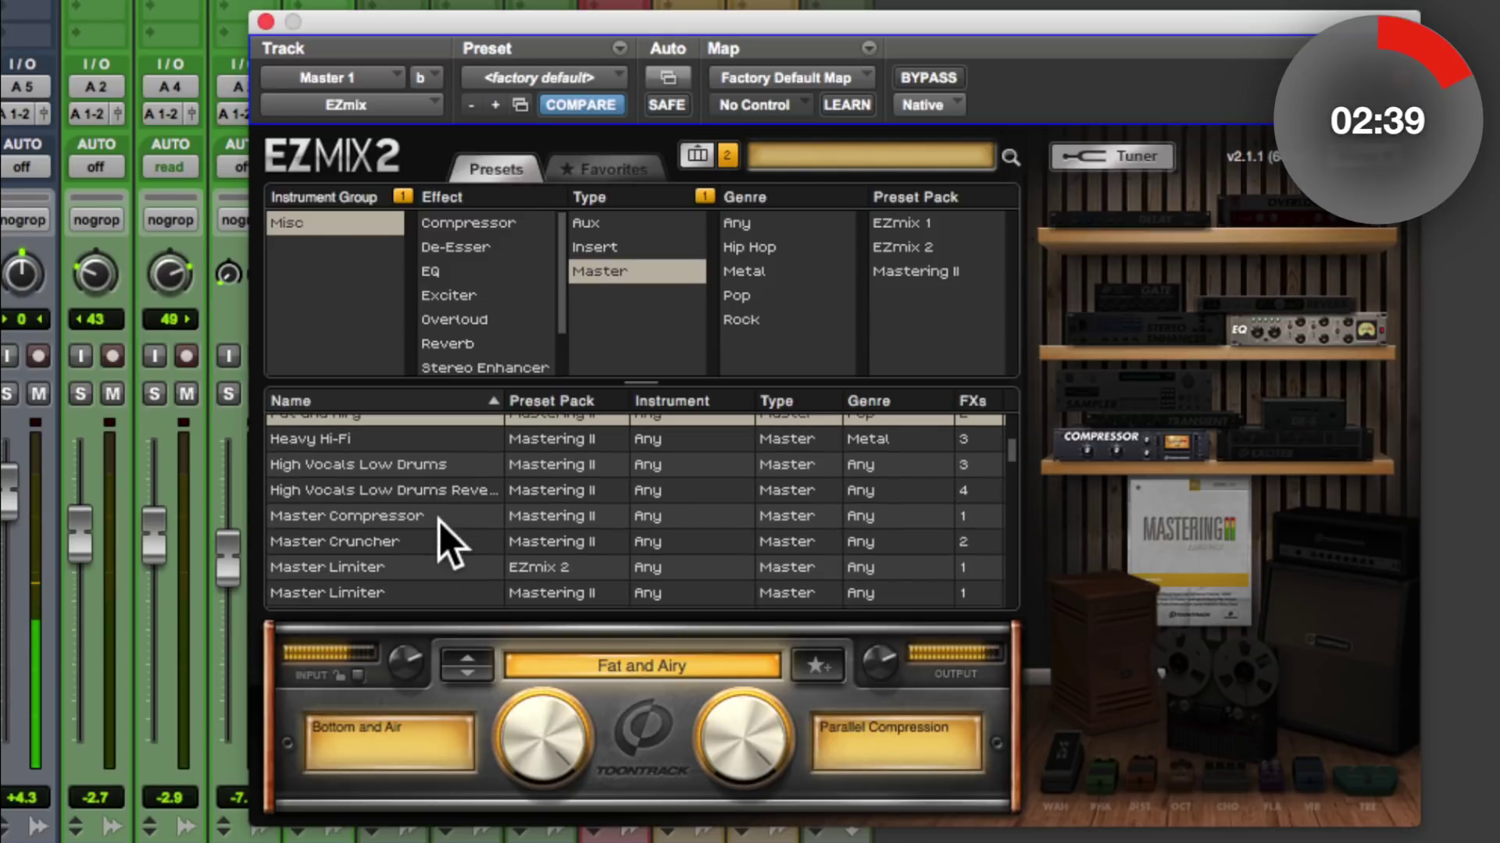
{"action": "left_click", "coordinate": [414, 566]}
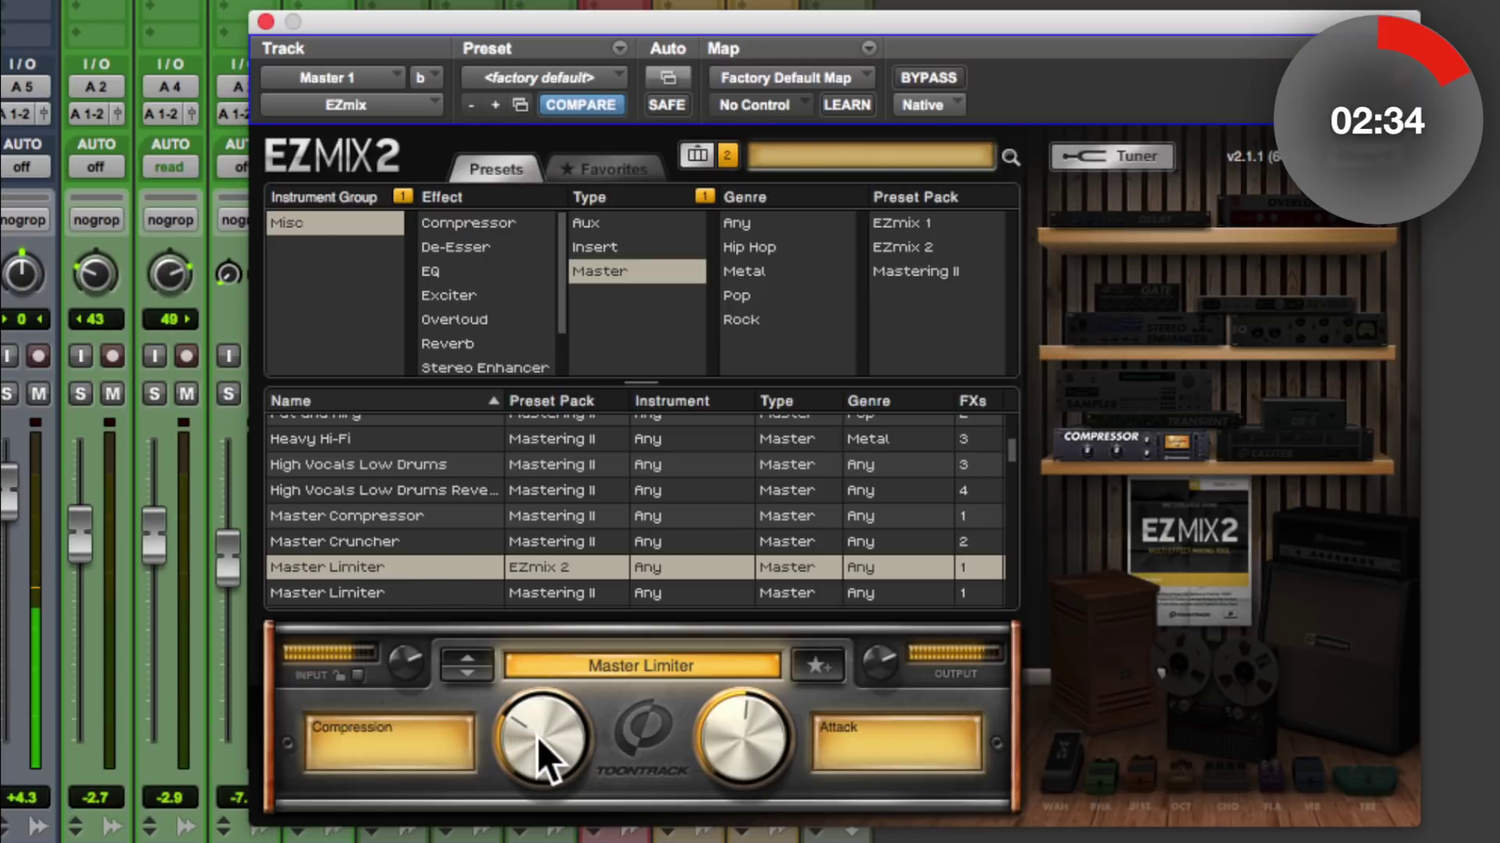
{"action": "scroll", "coordinate": [436, 532], "scroll_direction": "down", "scroll_amount": 2}
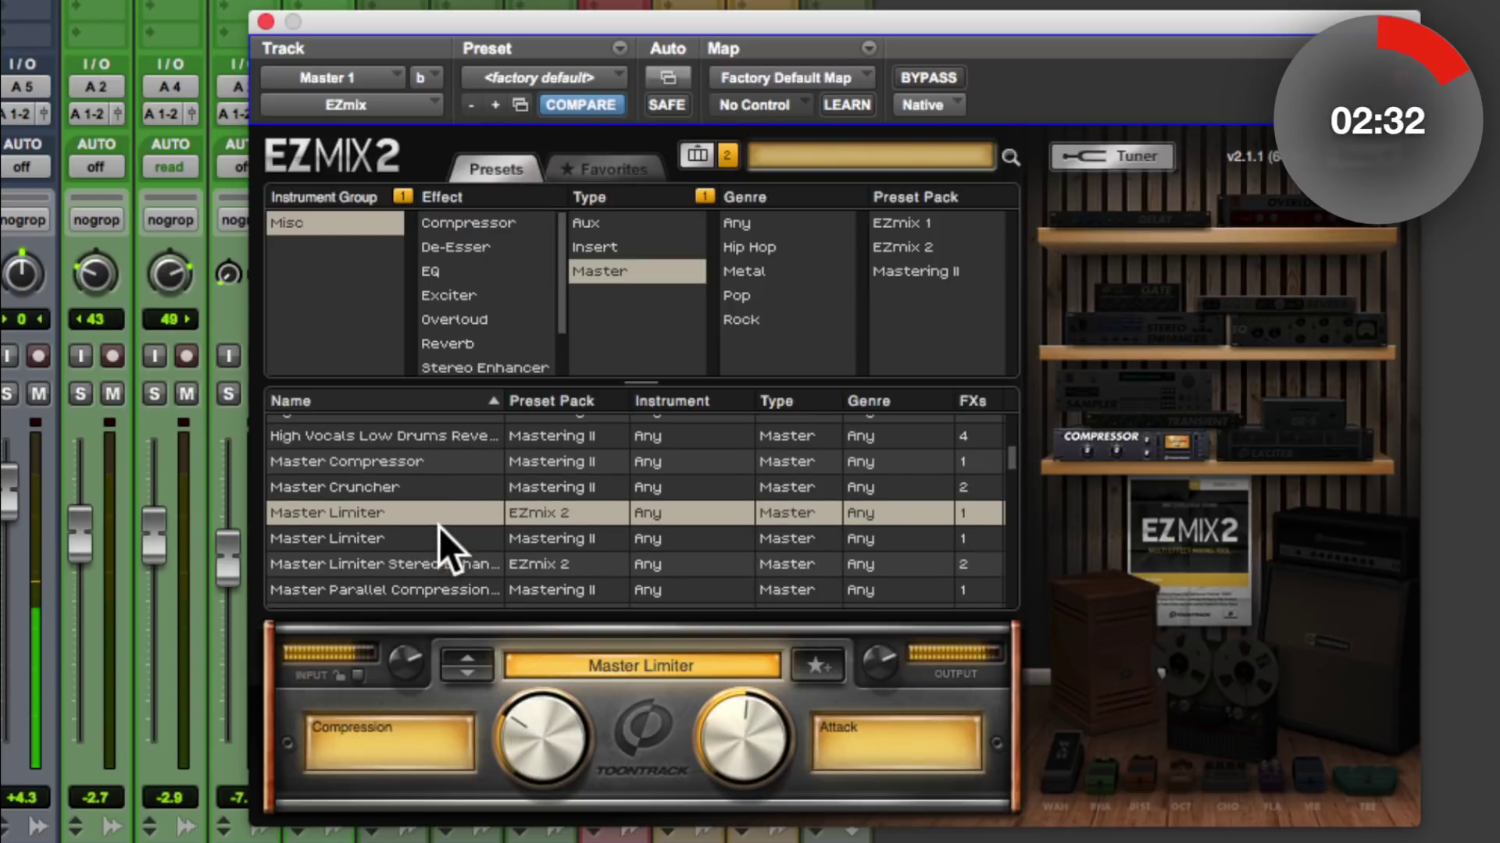
{"action": "left_click", "coordinate": [436, 533]}
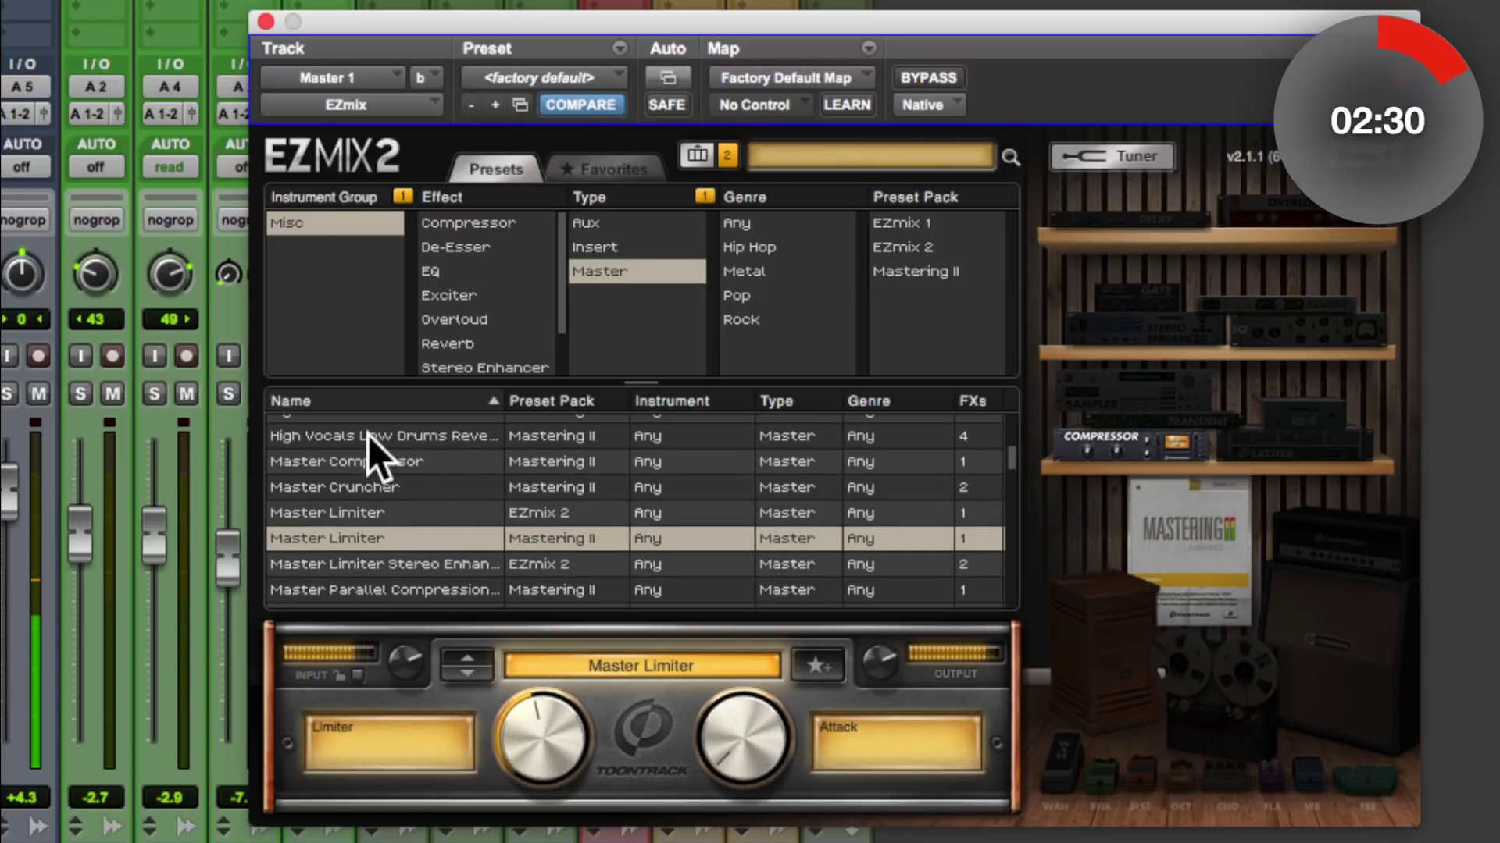
{"action": "mouse_move", "coordinate": [530, 733]}
{"action": "left_click_drag", "start_coordinate": [530, 731], "coordinate": [522, 742]}
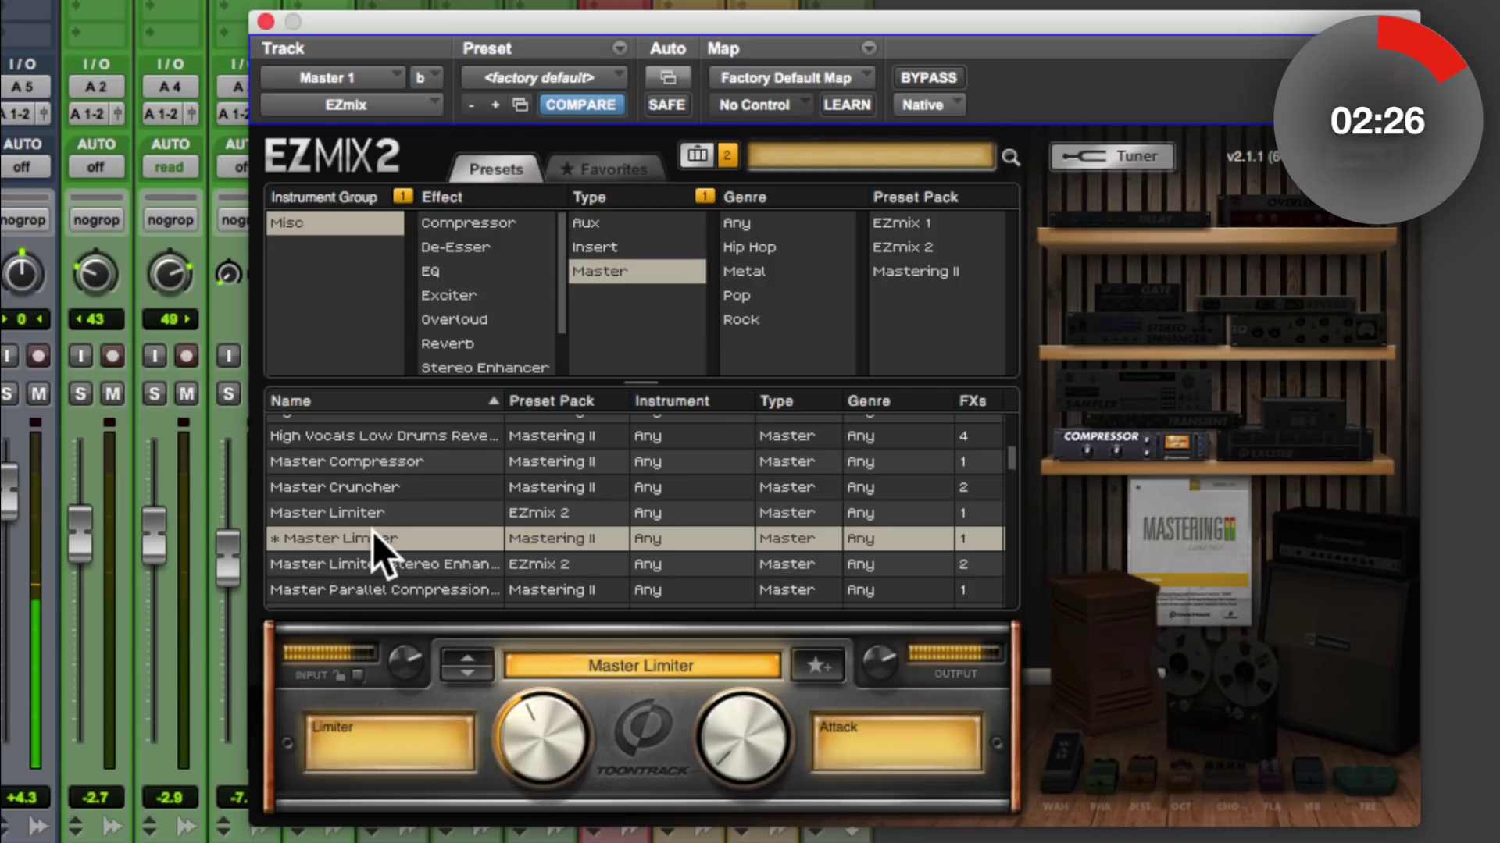
Load Master Parallel Compression 1 after trying Master Parallel Compression 2, set Parallel Level to 73%, and compare it with the effect bypassed
{"action": "scroll", "coordinate": [373, 532], "scroll_direction": "down", "scroll_amount": 3}
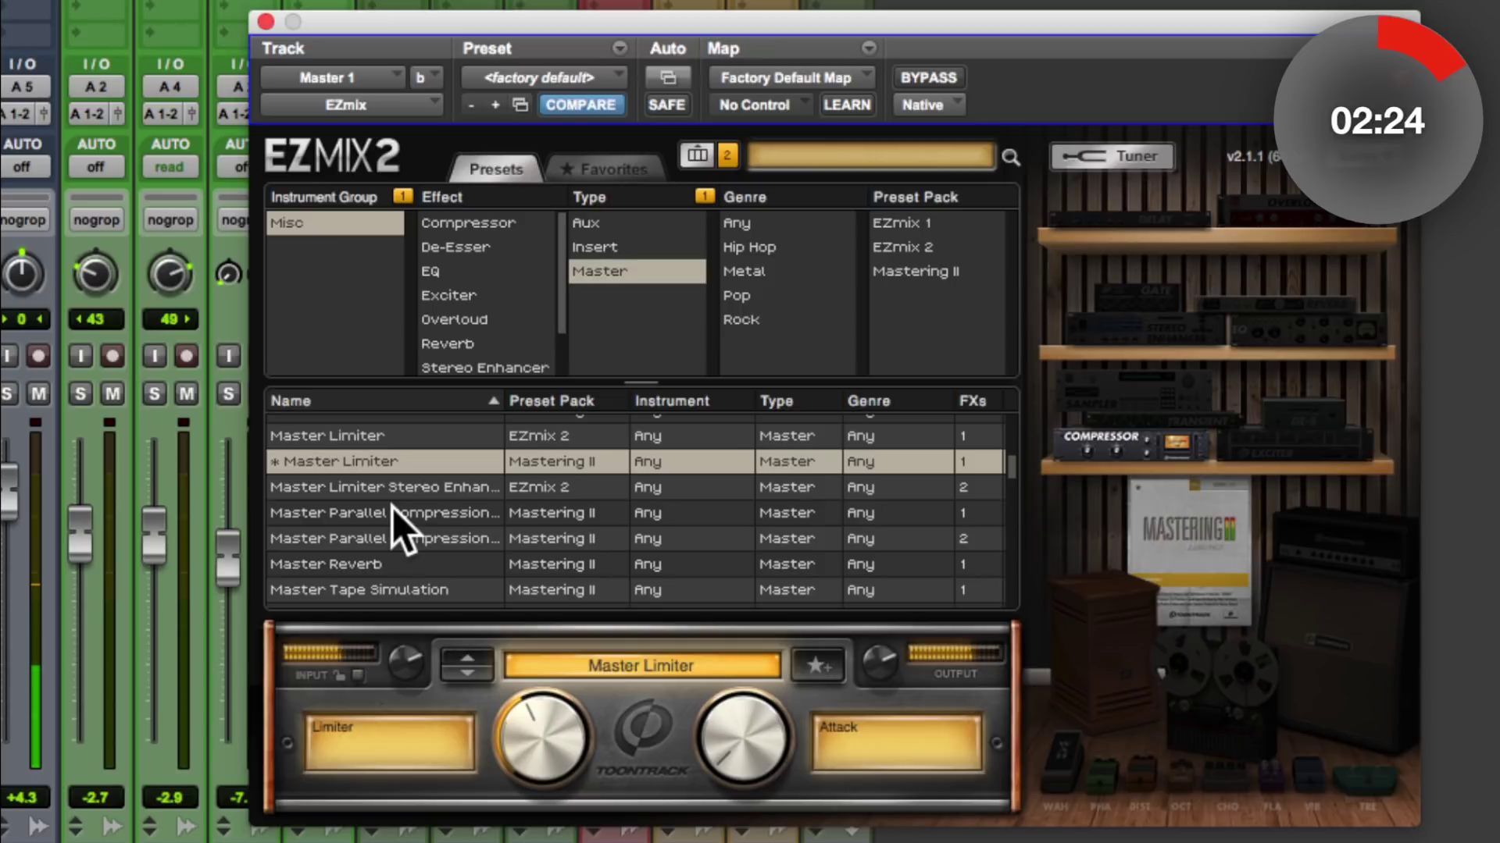
{"action": "scroll", "coordinate": [400, 494], "scroll_direction": "down", "scroll_amount": 1}
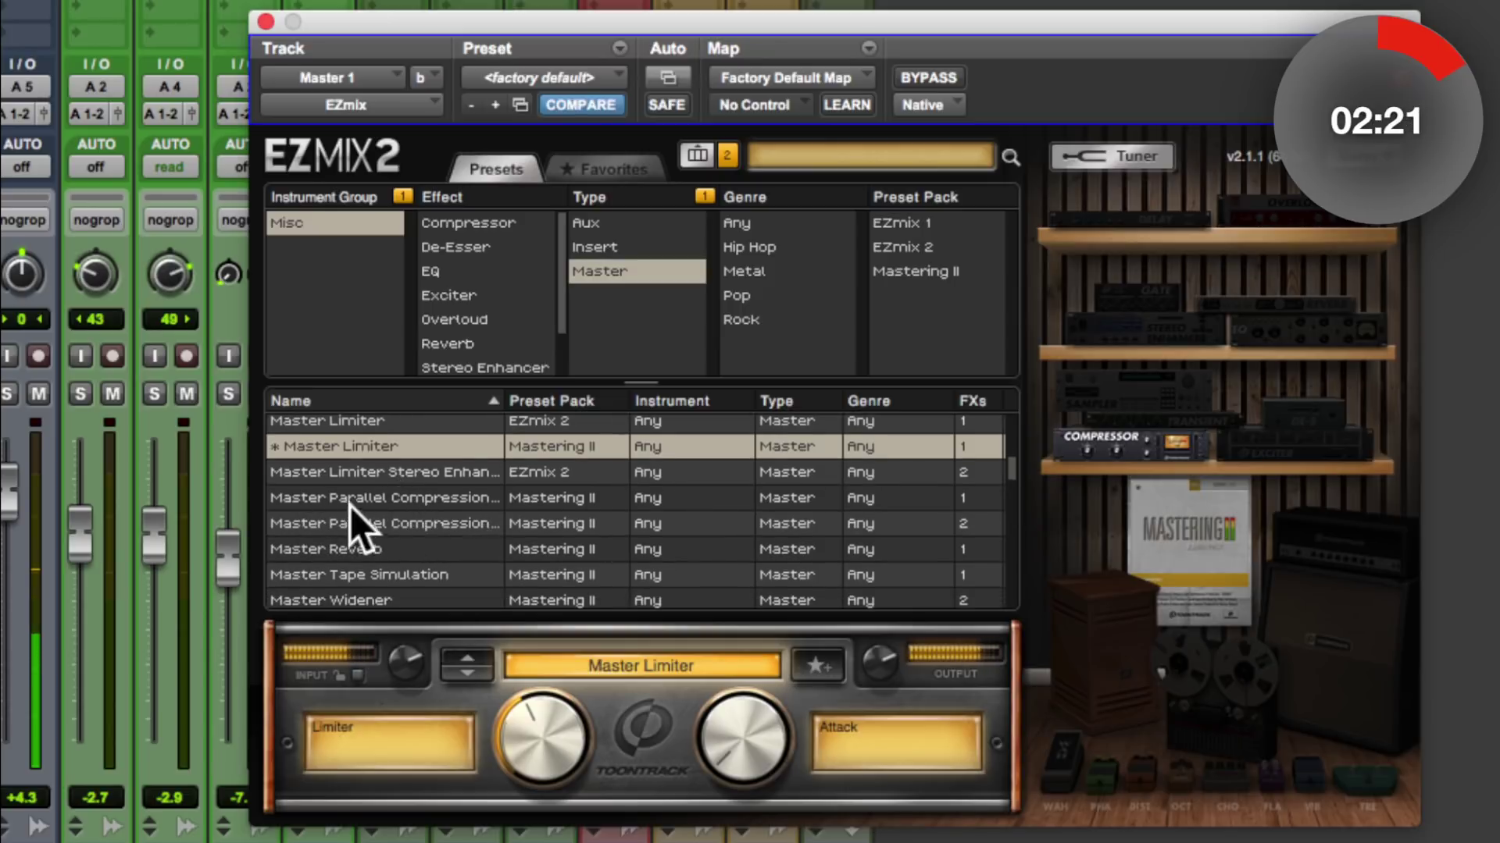
{"action": "left_click", "coordinate": [394, 502]}
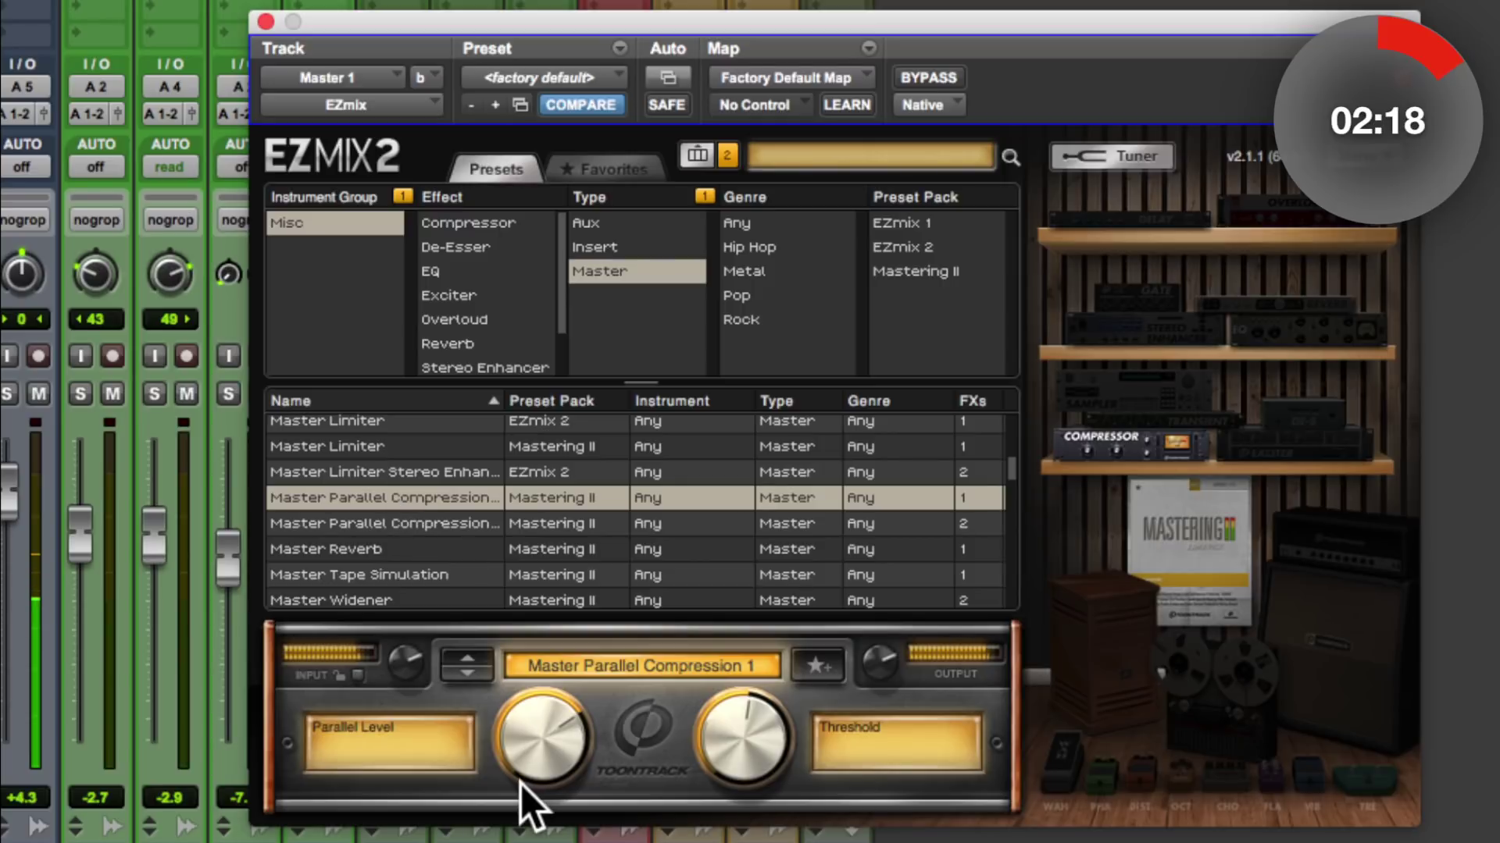
{"action": "left_click_drag", "start_coordinate": [527, 748], "coordinate": [520, 767]}
{"action": "left_click", "coordinate": [383, 525]}
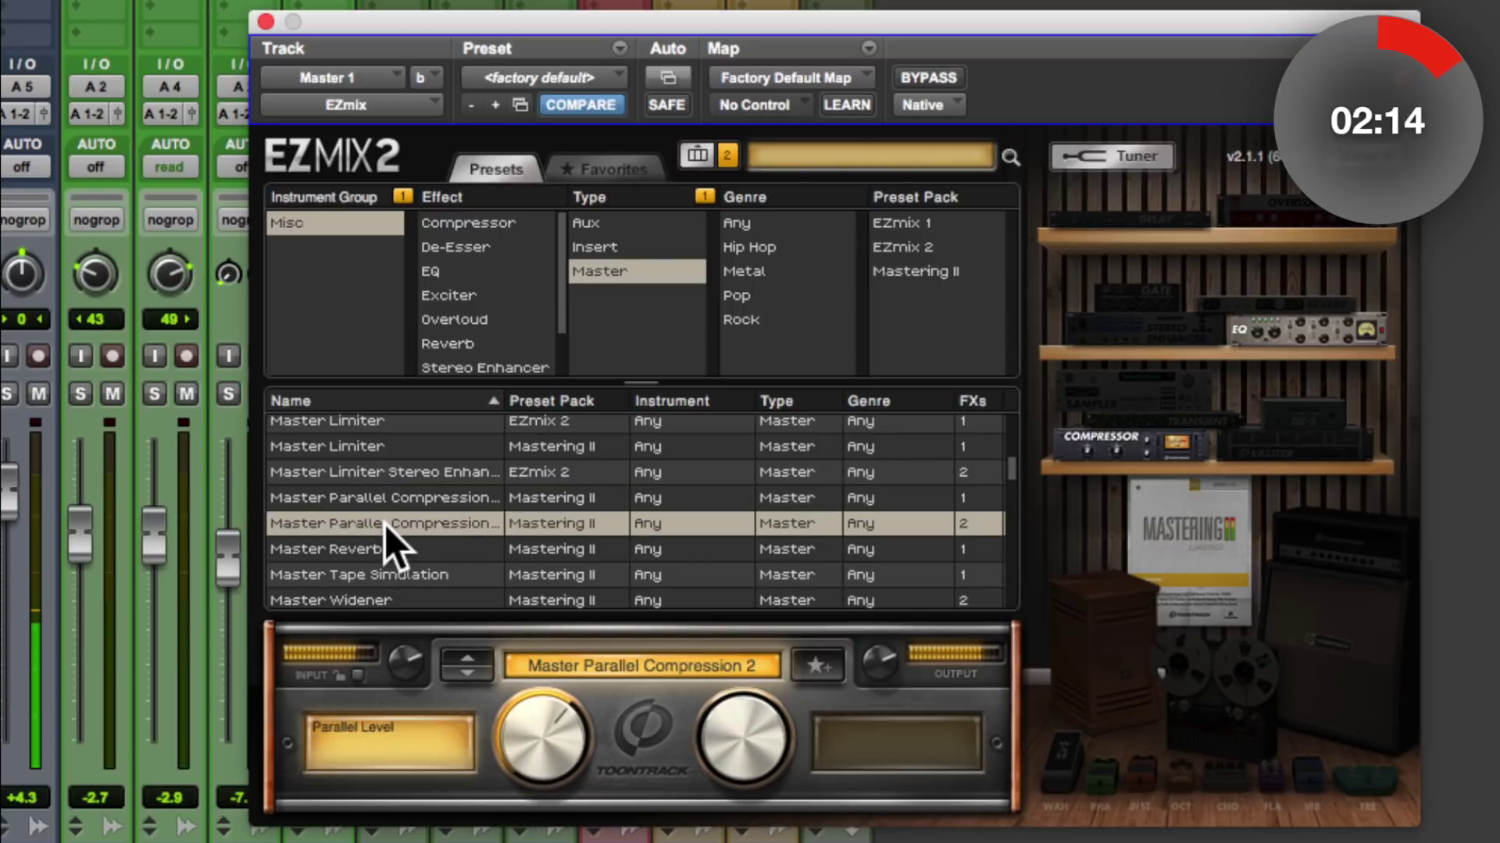
{"action": "left_click", "coordinate": [440, 497]}
{"action": "left_click_drag", "start_coordinate": [541, 729], "coordinate": [541, 732]}
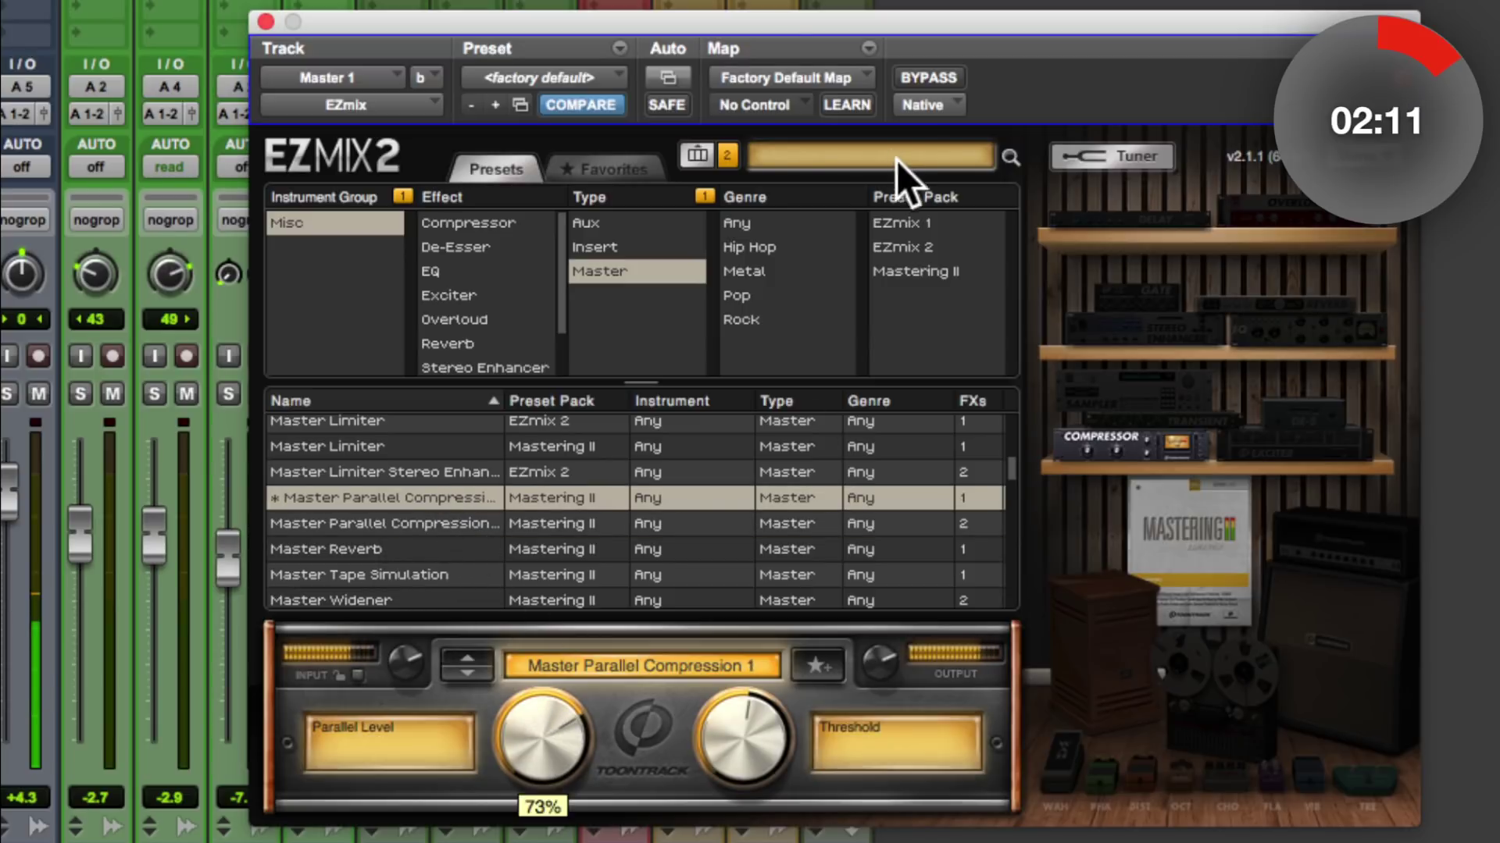
{"action": "left_click", "coordinate": [922, 77]}
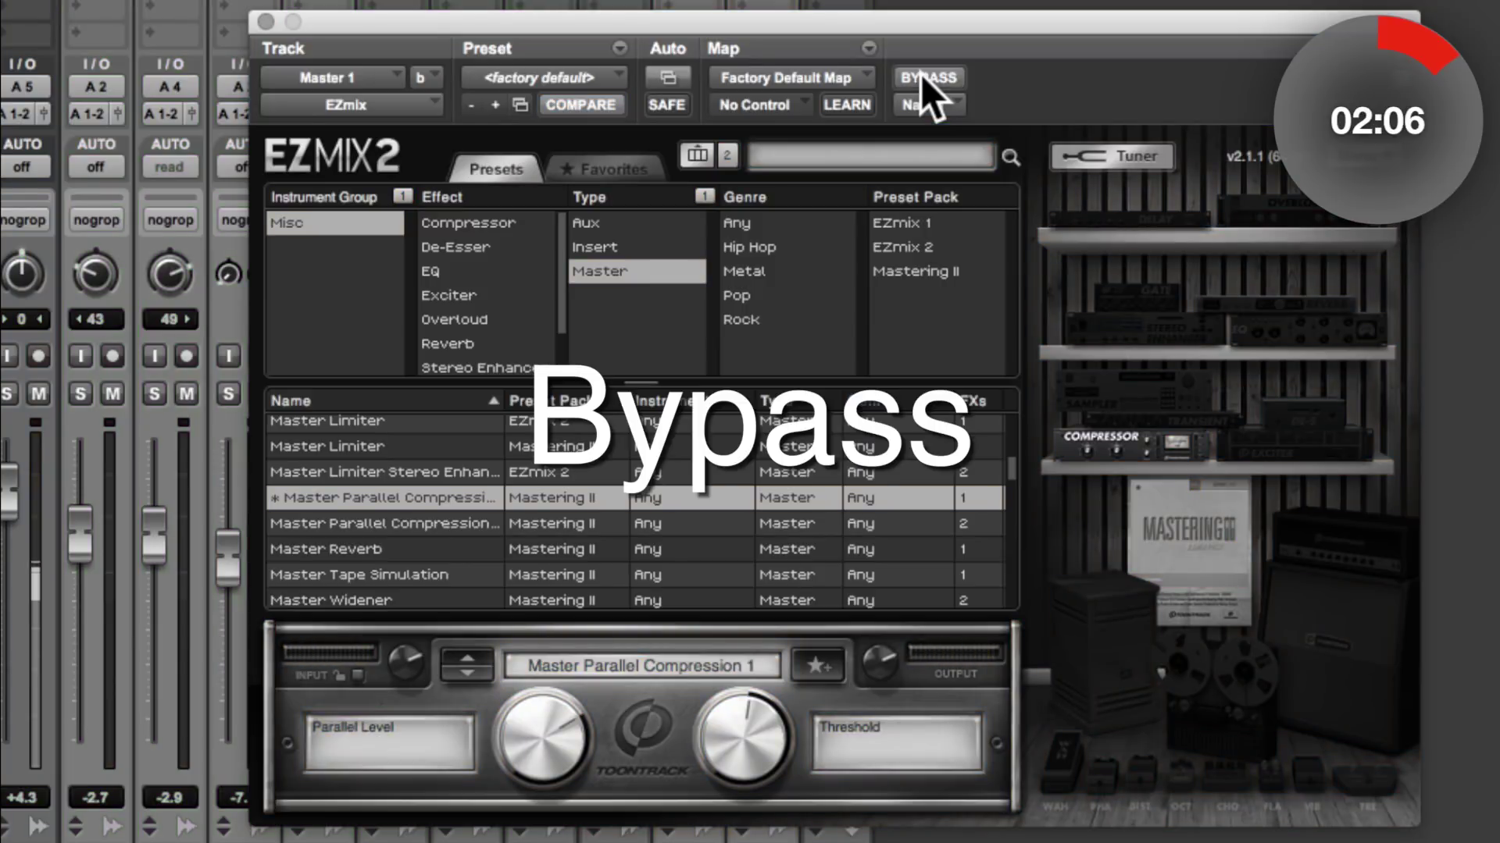
{"action": "left_click", "coordinate": [922, 78]}
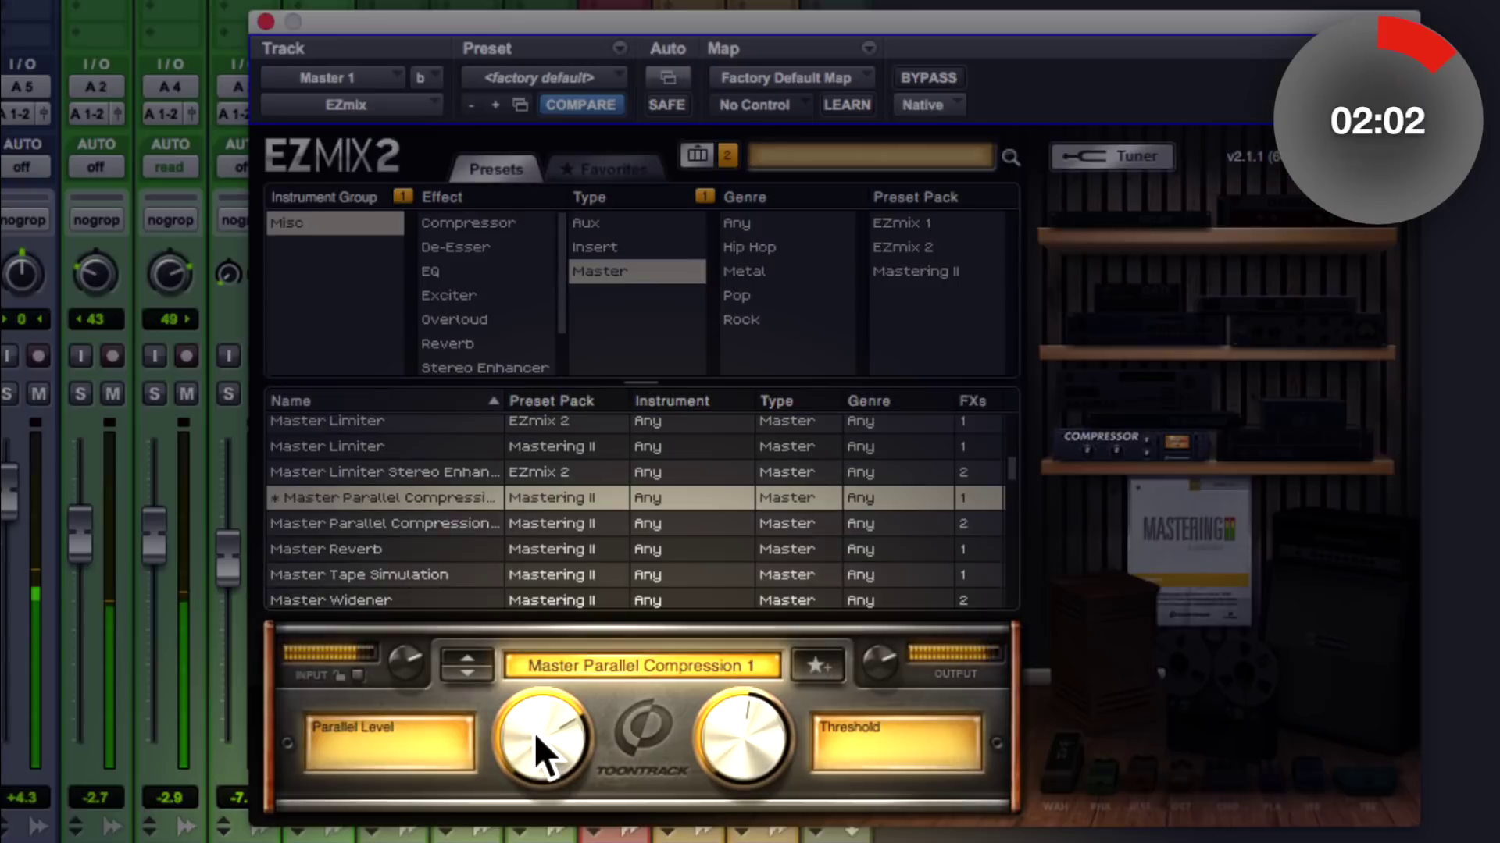
Set the preset's Parallel Level to 68%, Threshold slightly lower and output to -1.7 dB, and compare the master with EZmix bypassed and active
{"action": "mouse_move", "coordinate": [532, 732]}
{"action": "left_mouse_down"}
{"action": "mouse_move", "coordinate": [522, 781]}
{"action": "mouse_move", "coordinate": [537, 700]}
{"action": "mouse_move", "coordinate": [538, 751]}
{"action": "left_mouse_up"}
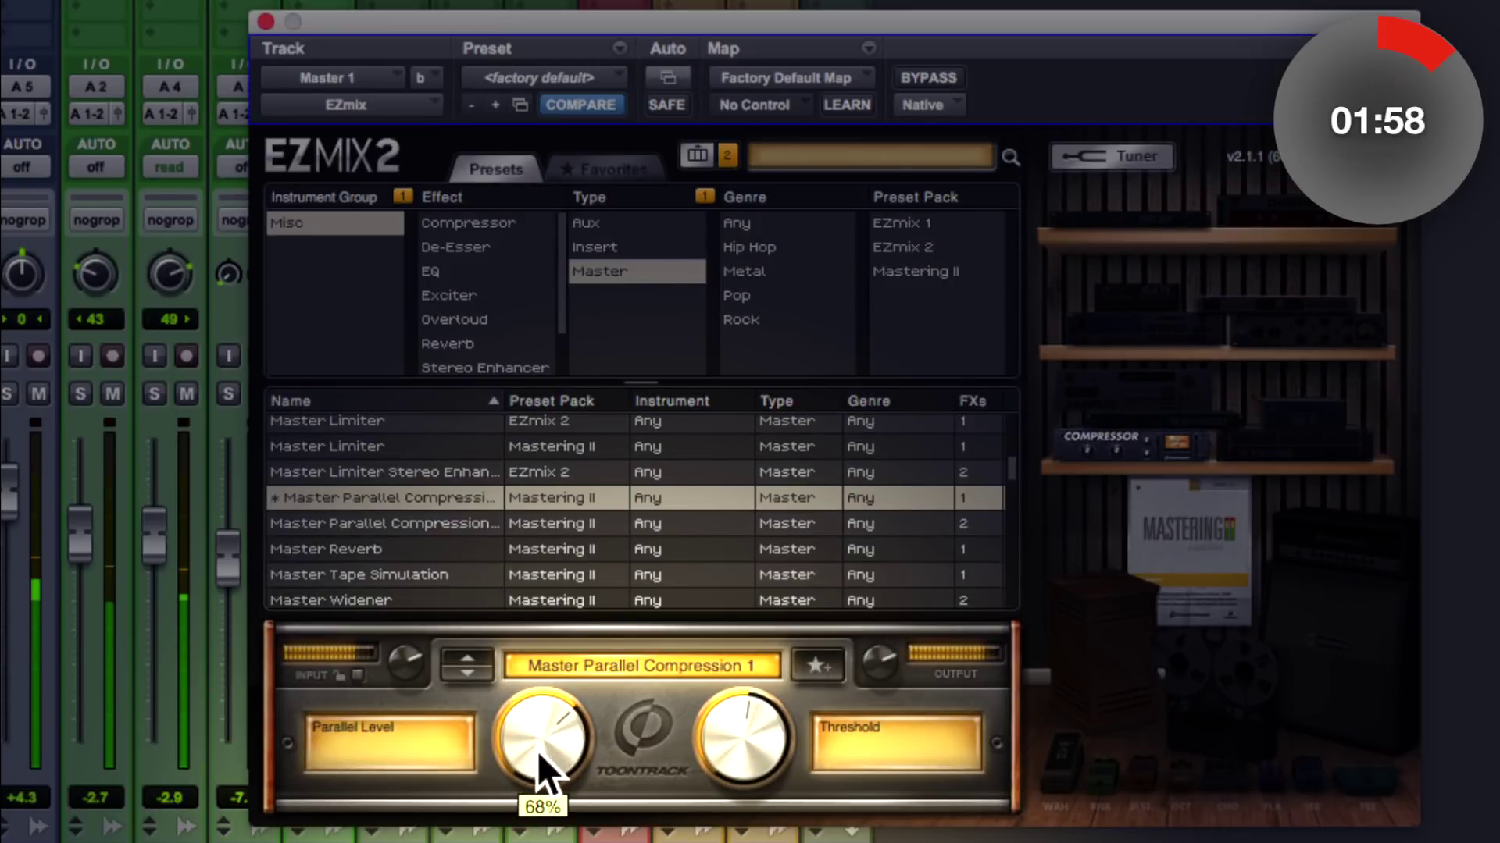
{"action": "mouse_move", "coordinate": [697, 751]}
{"action": "left_mouse_down"}
{"action": "mouse_move", "coordinate": [695, 772]}
{"action": "mouse_move", "coordinate": [703, 746]}
{"action": "left_mouse_up"}
{"action": "left_click_drag", "start_coordinate": [875, 661], "coordinate": [869, 668]}
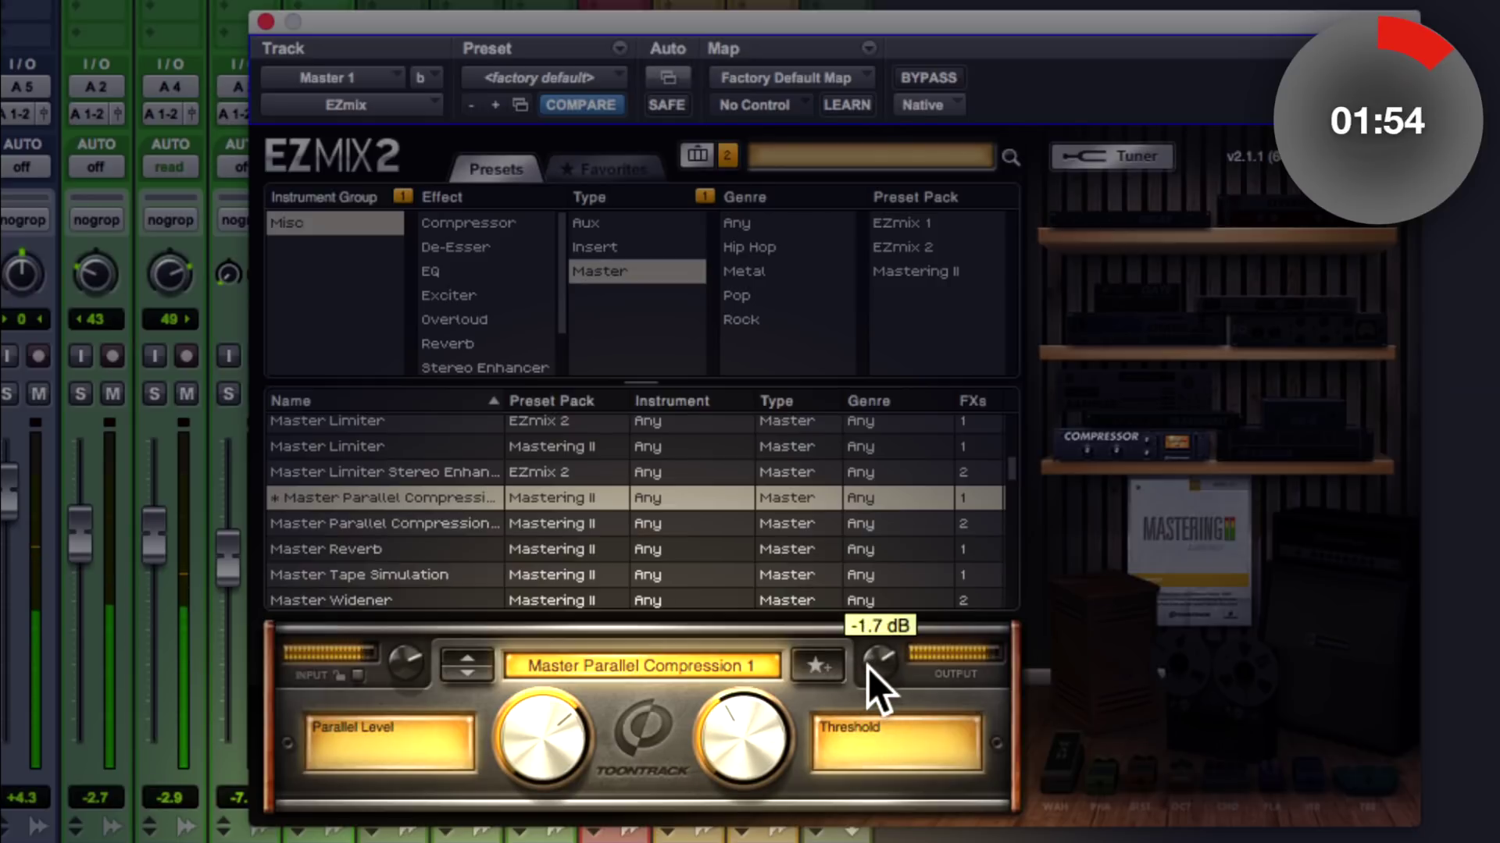
{"action": "left_click", "coordinate": [928, 75]}
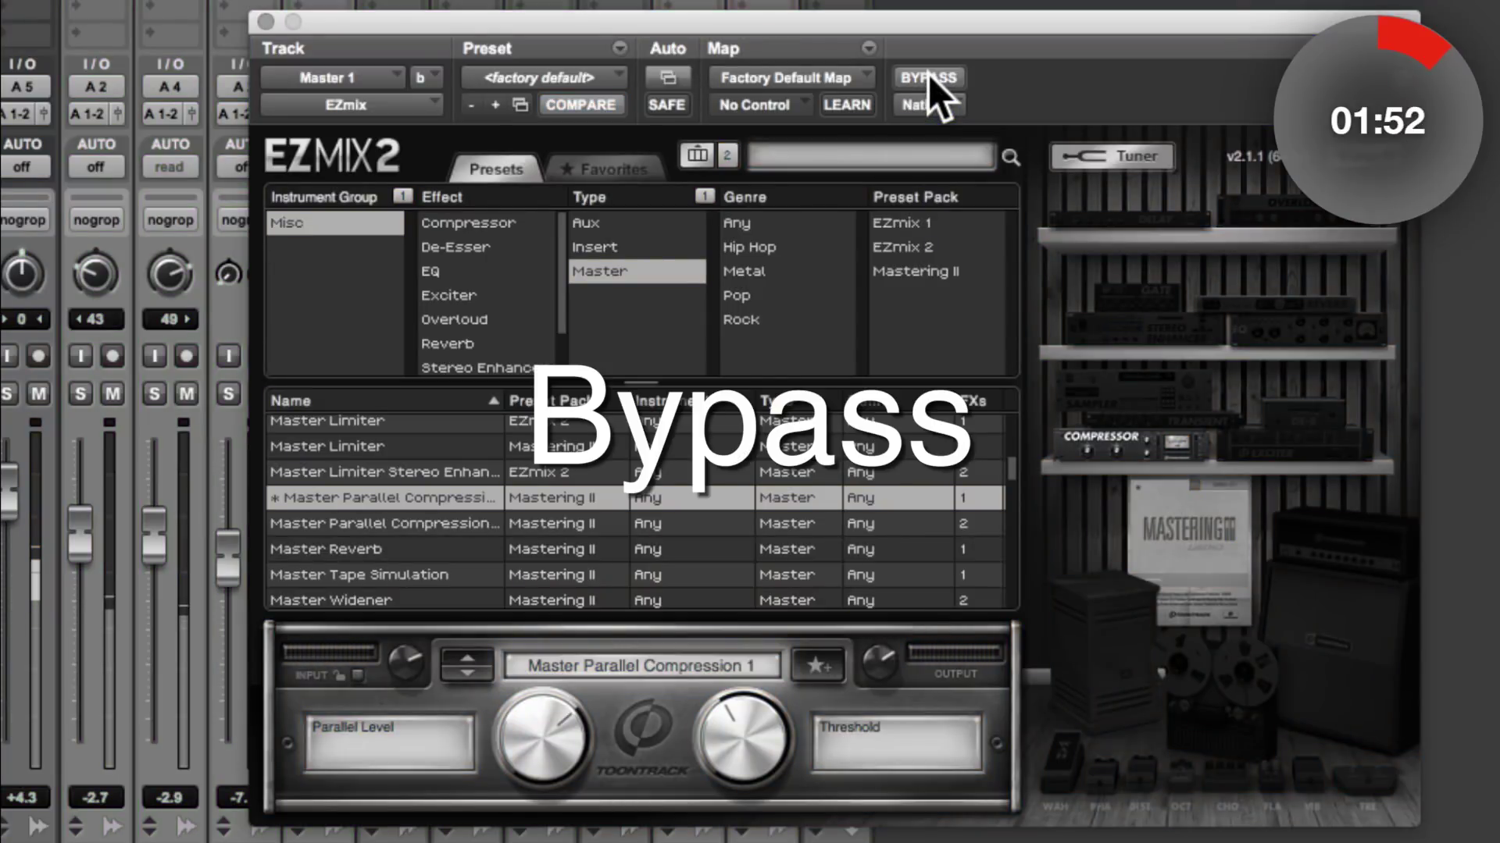
{"action": "left_click", "coordinate": [927, 75]}
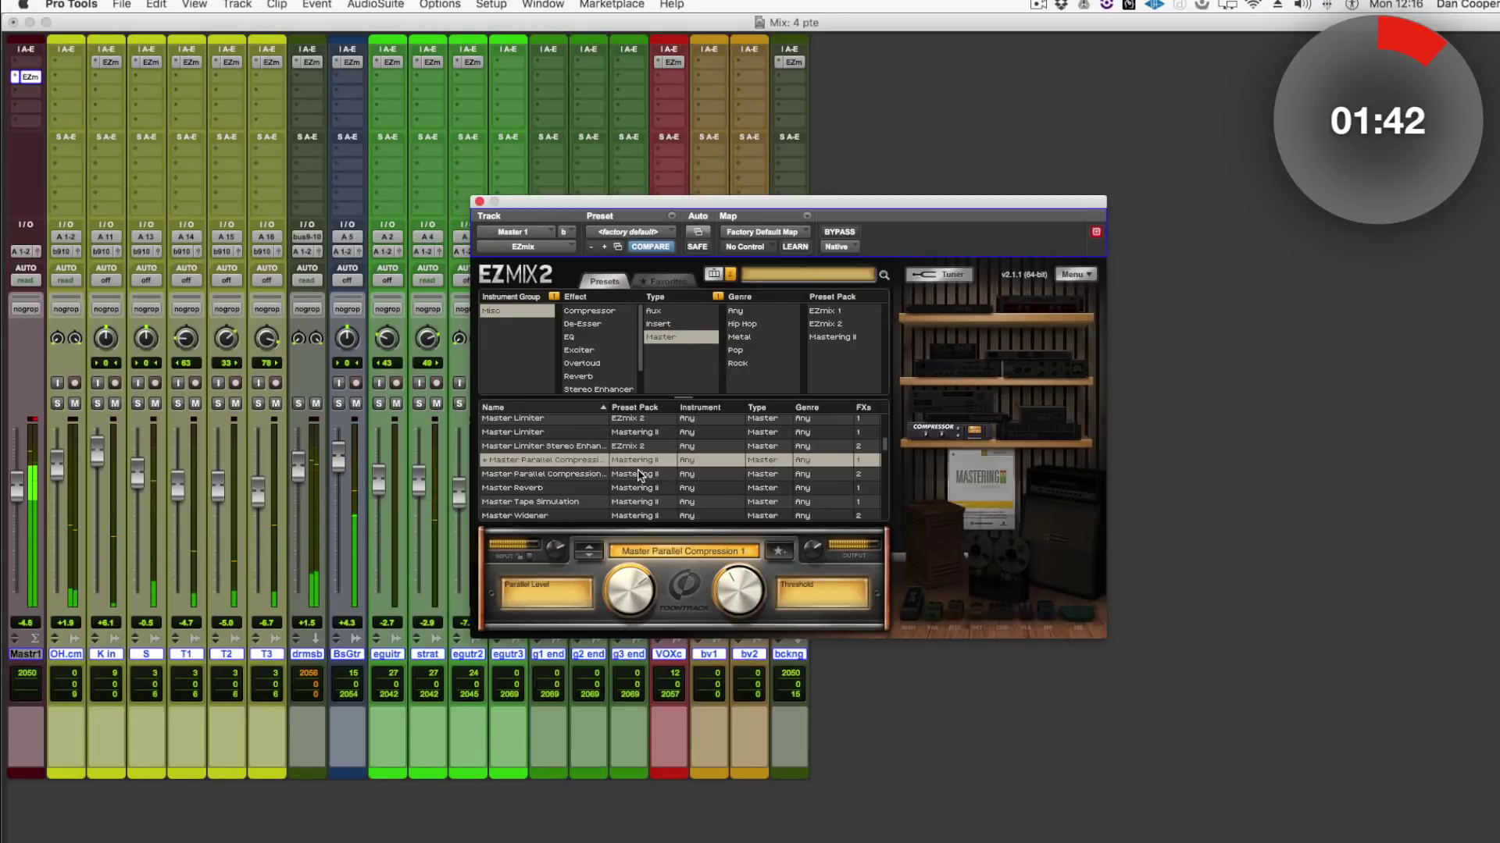
Move the EZmix insert on the Master 1 track up to insert slot a
{"action": "left_click_drag", "start_coordinate": [29, 77], "coordinate": [29, 65]}
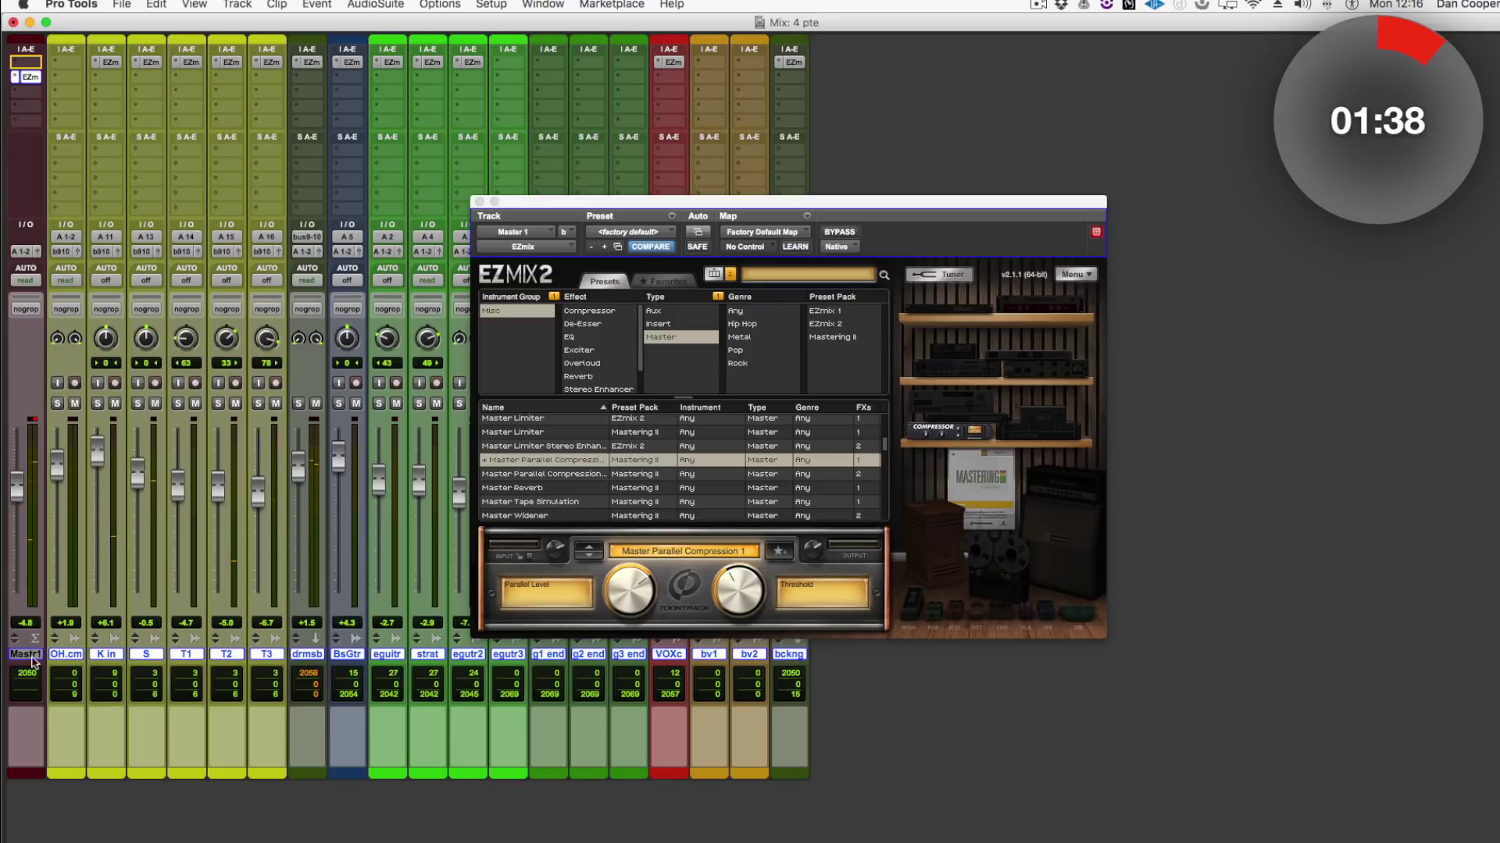